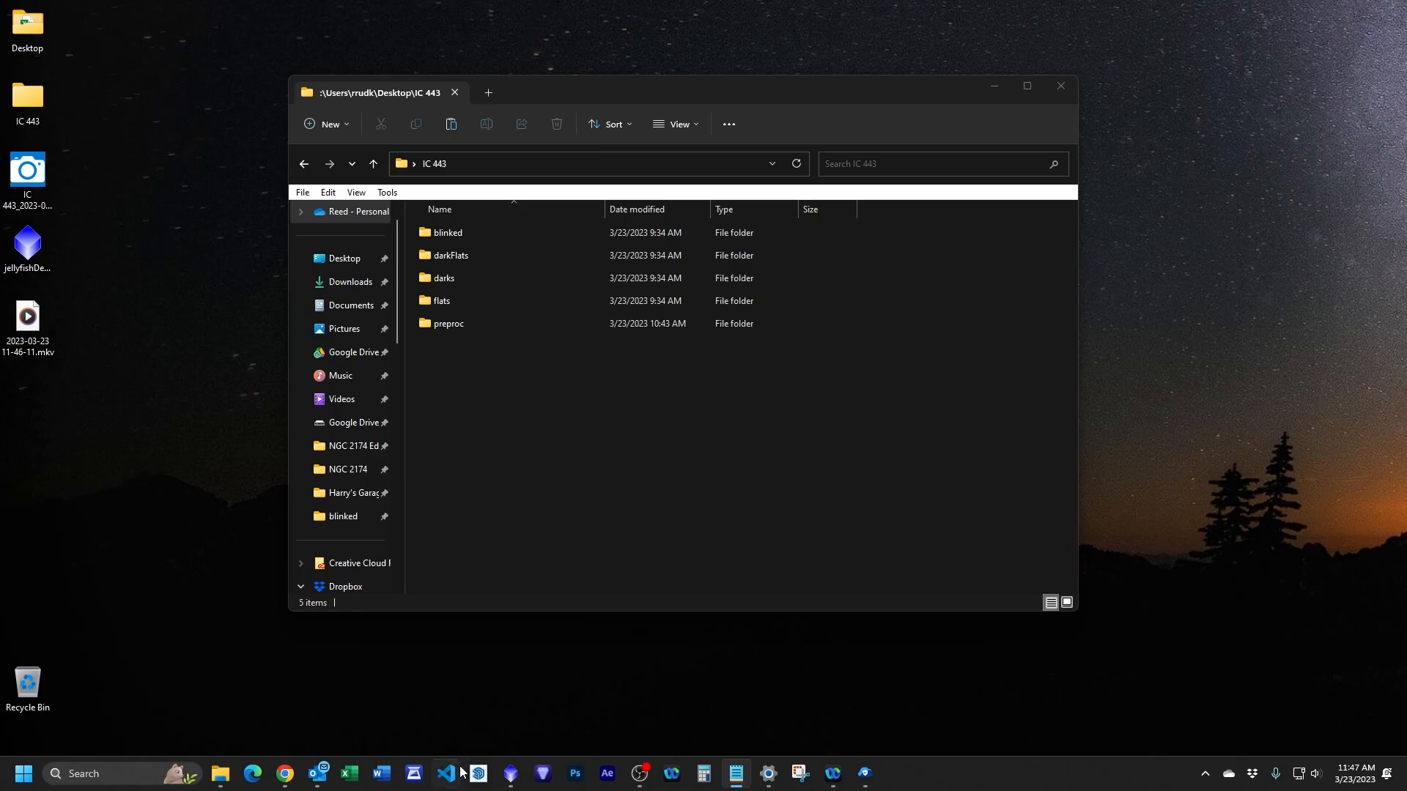
# Switch to PixInsight, open the IC 443 FITS light frame from the Desktop, and auto-stretch its enlarged display.
pyautogui.click(511, 776)
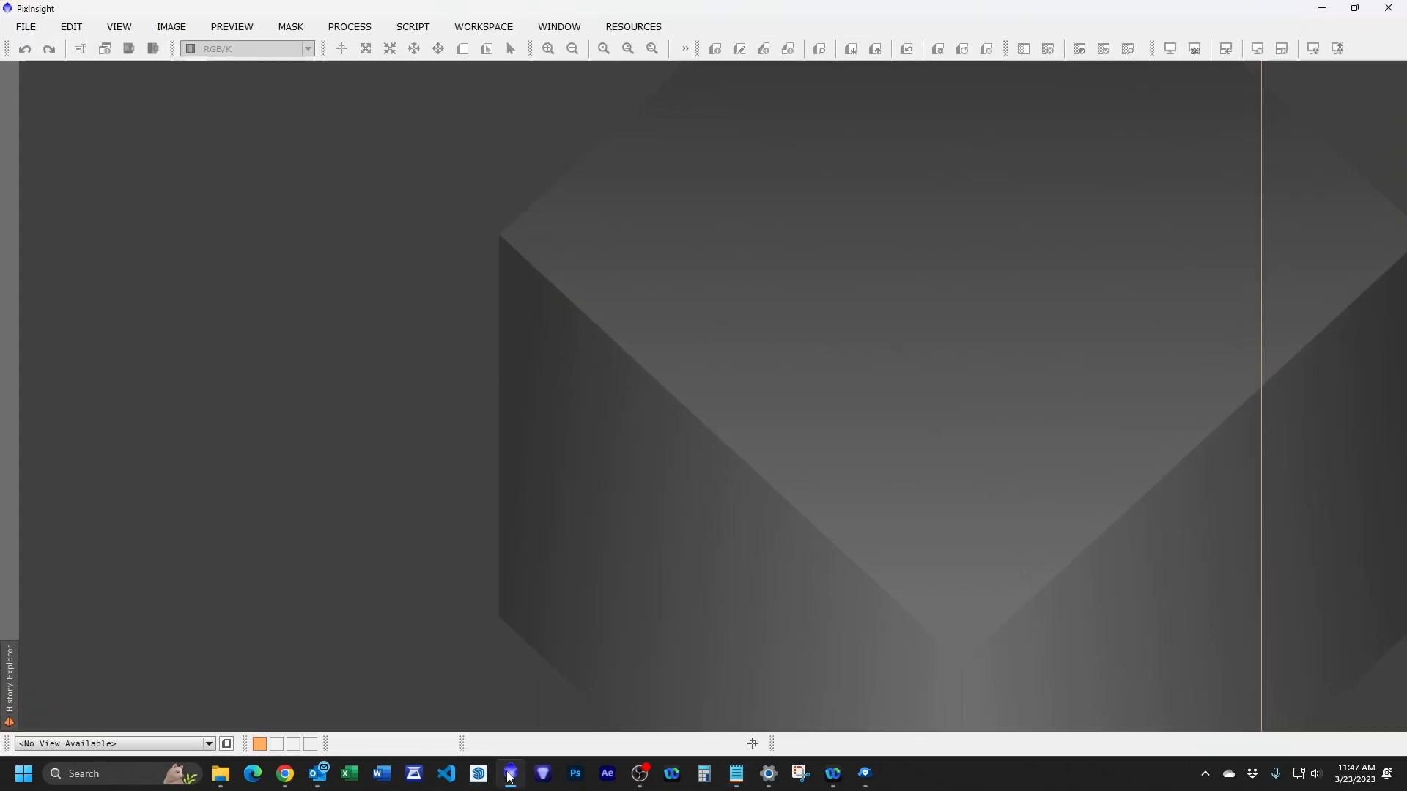
pyautogui.click(25, 30)
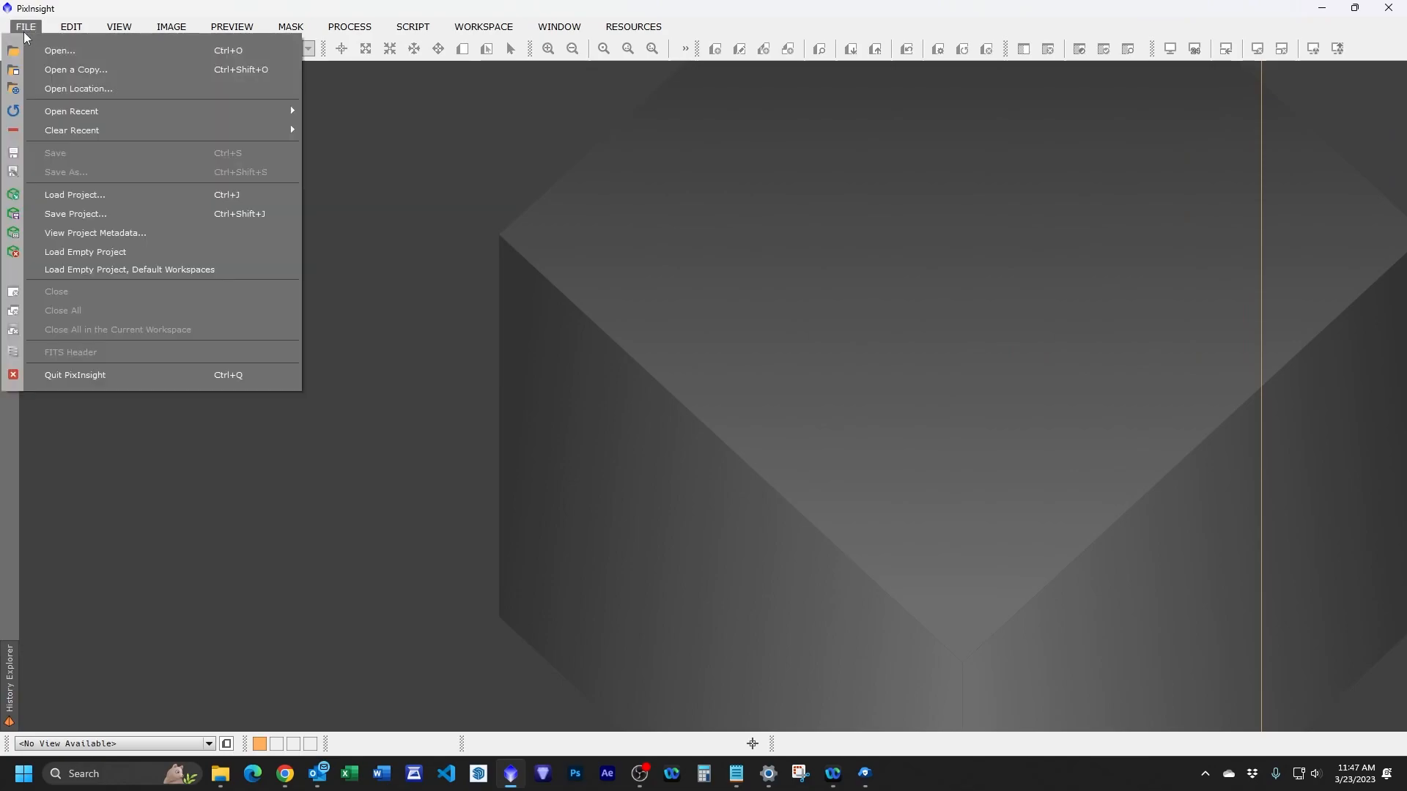
pyautogui.click(60, 50)
pyautogui.click(55, 161)
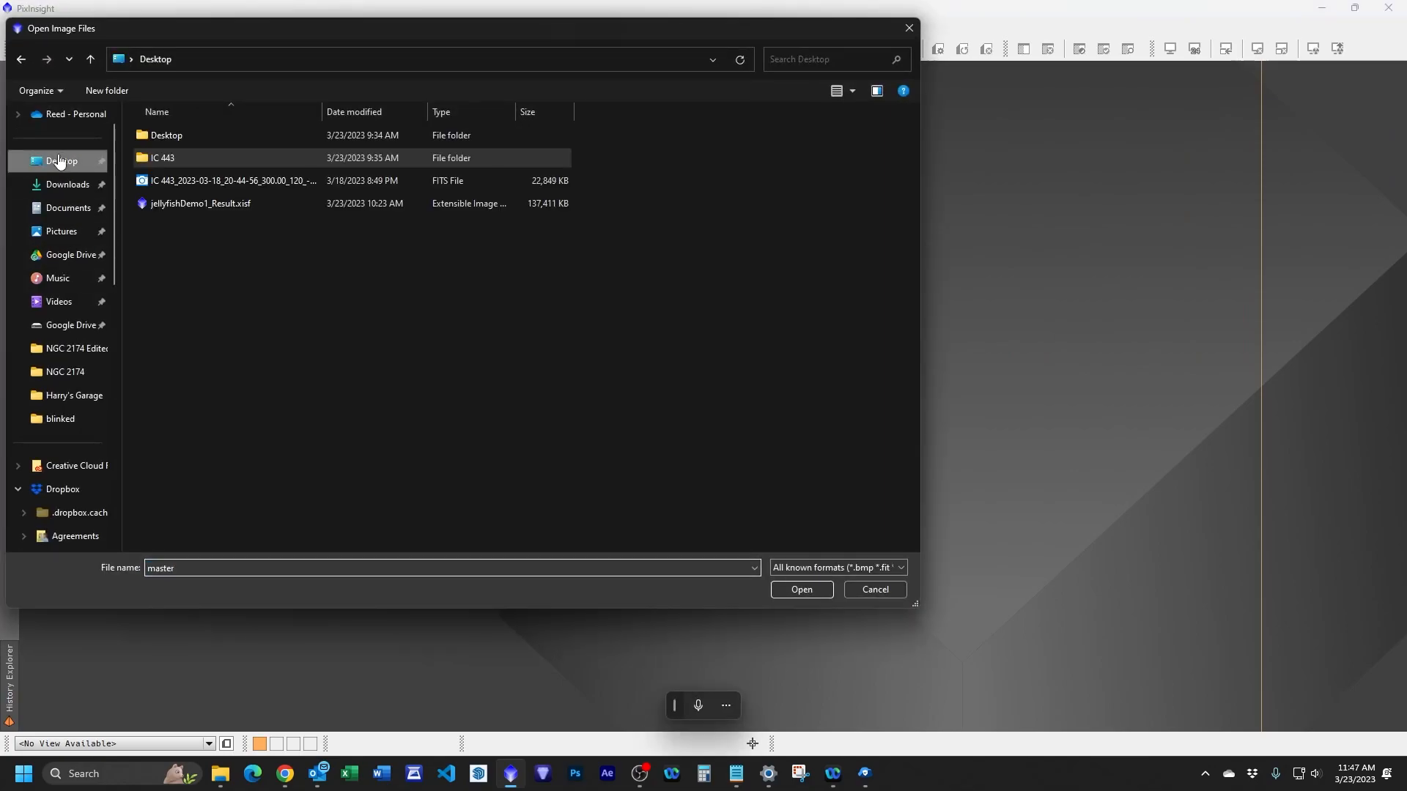
pyautogui.doubleClick(178, 183)
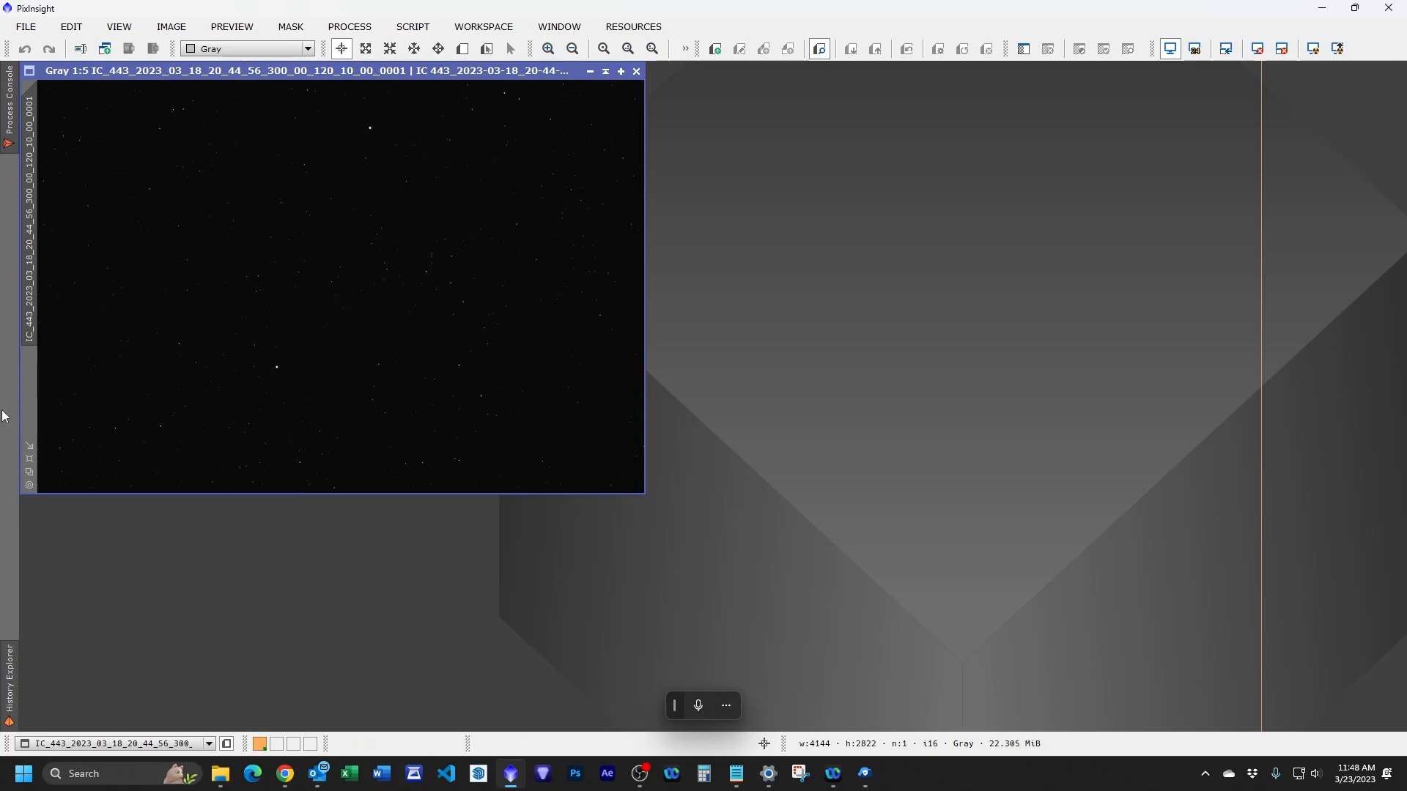
pyautogui.click(28, 459)
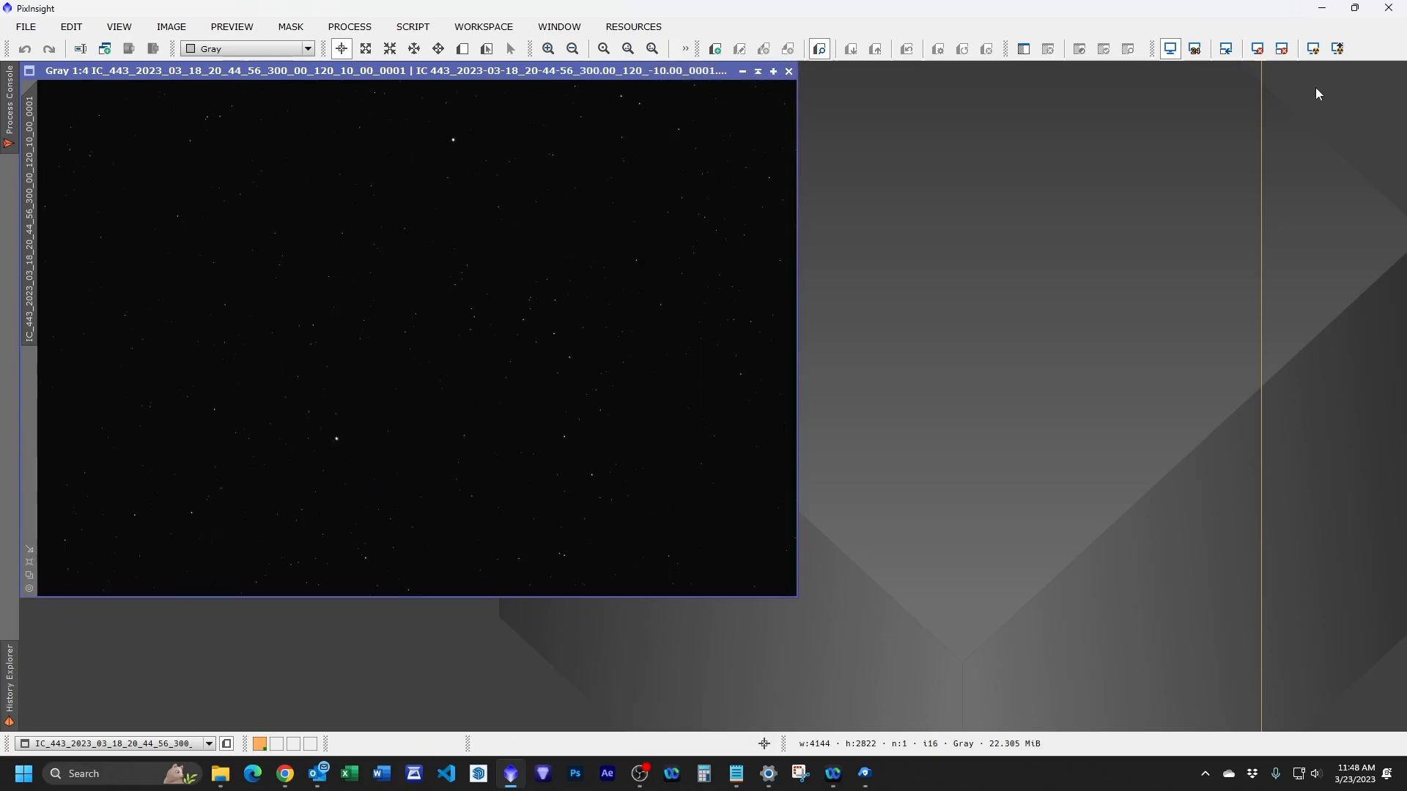
pyautogui.click(1312, 49)
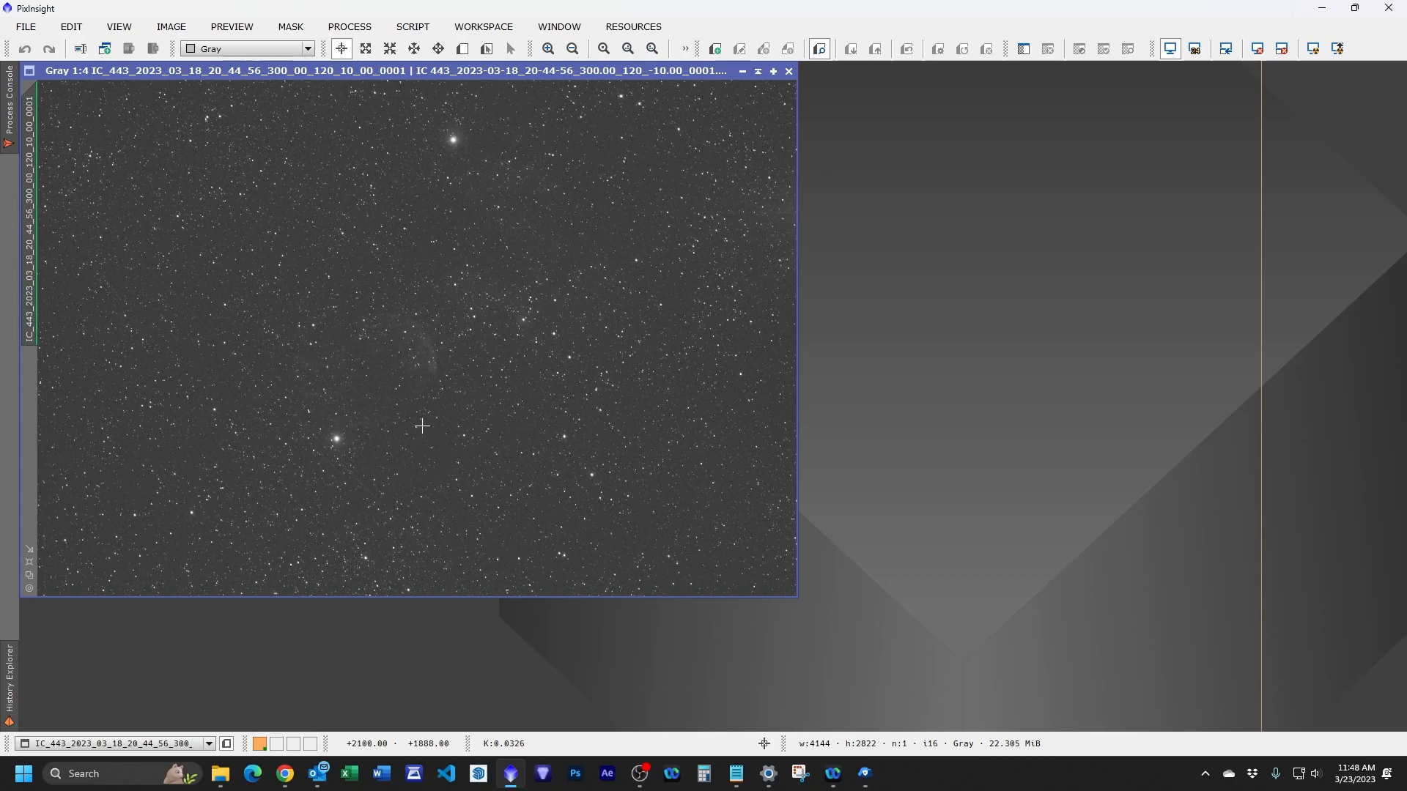
# Open the finished image jellyfishDemo1_Result.xisf from the Desktop and enlarge its view for comparison.
pyautogui.click(25, 26)
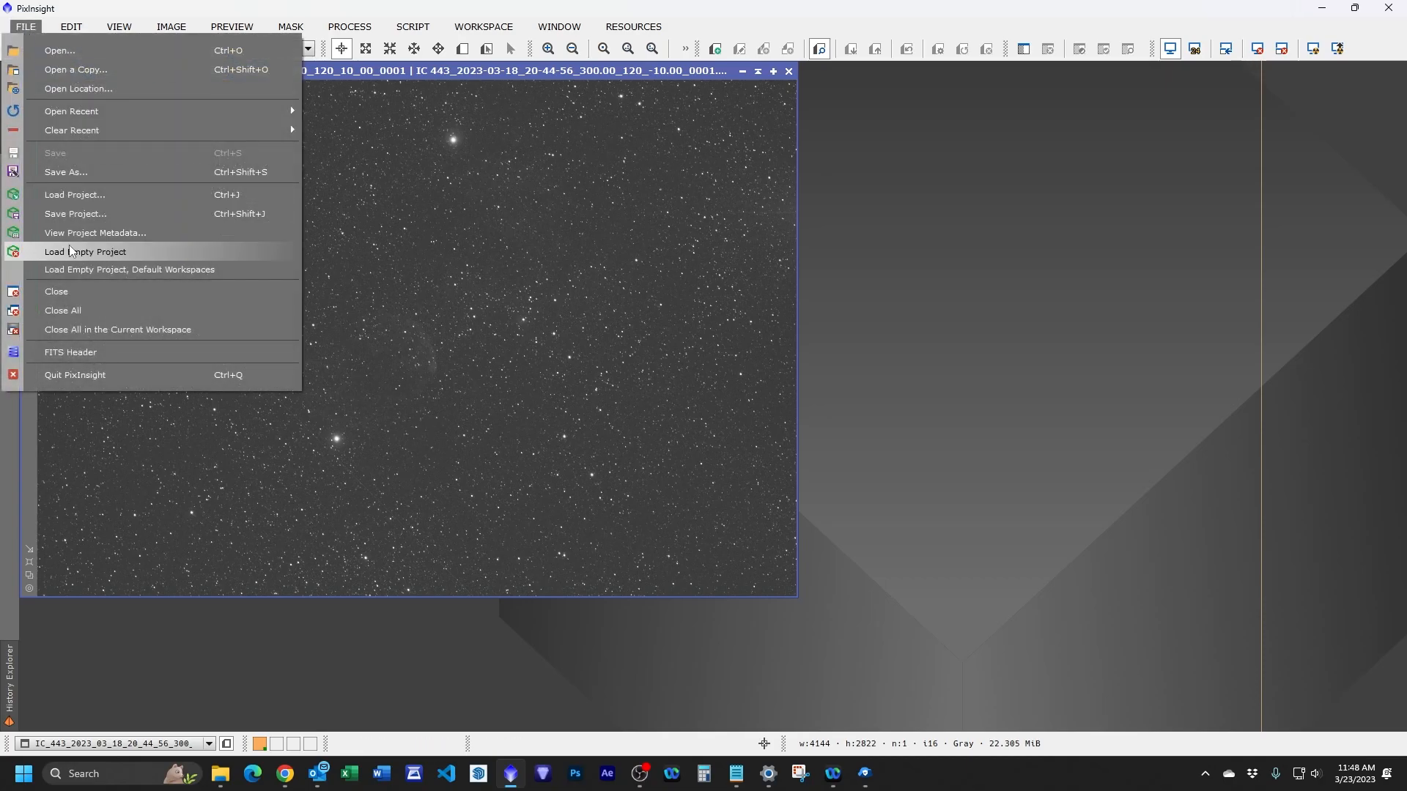
pyautogui.click(100, 51)
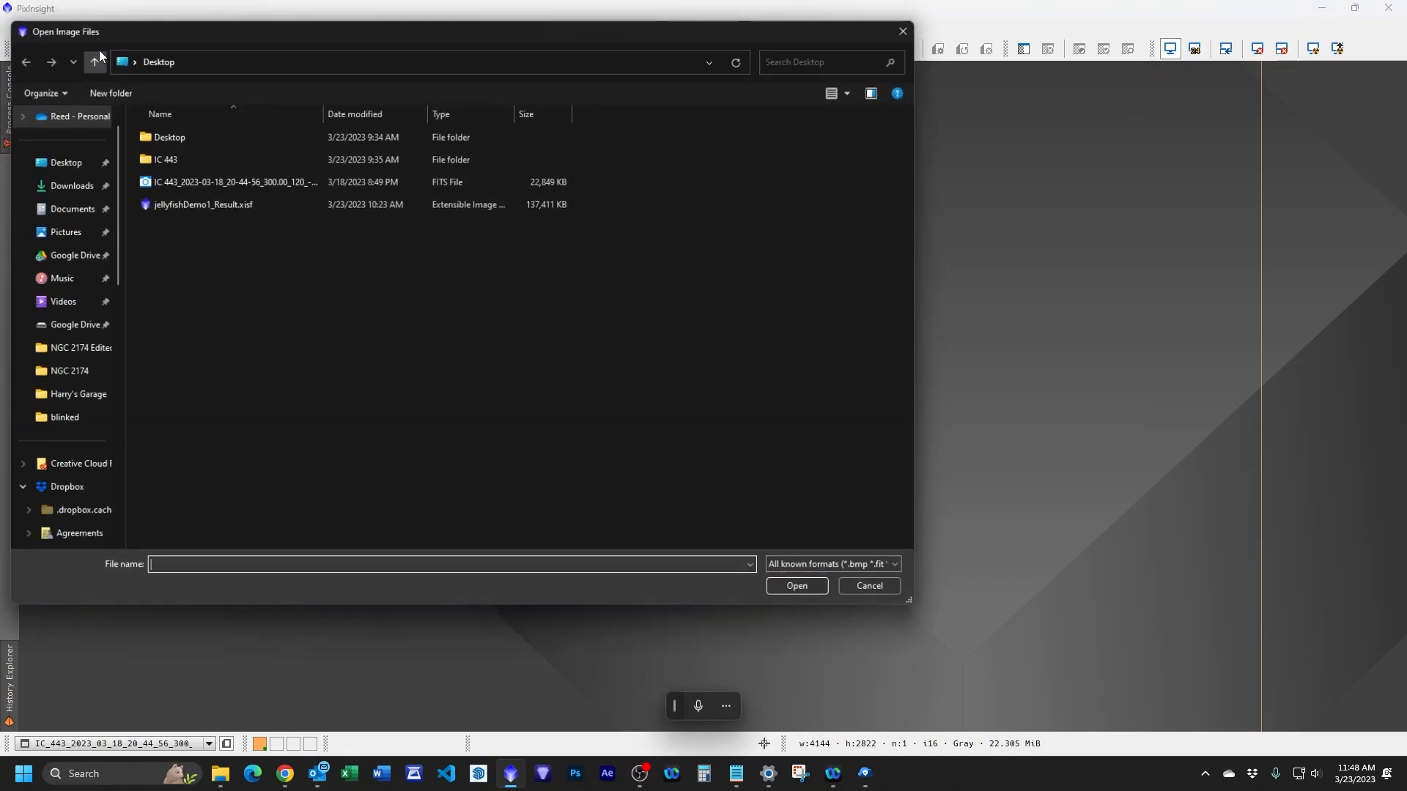
pyautogui.click(203, 208)
pyautogui.doubleClick(203, 208)
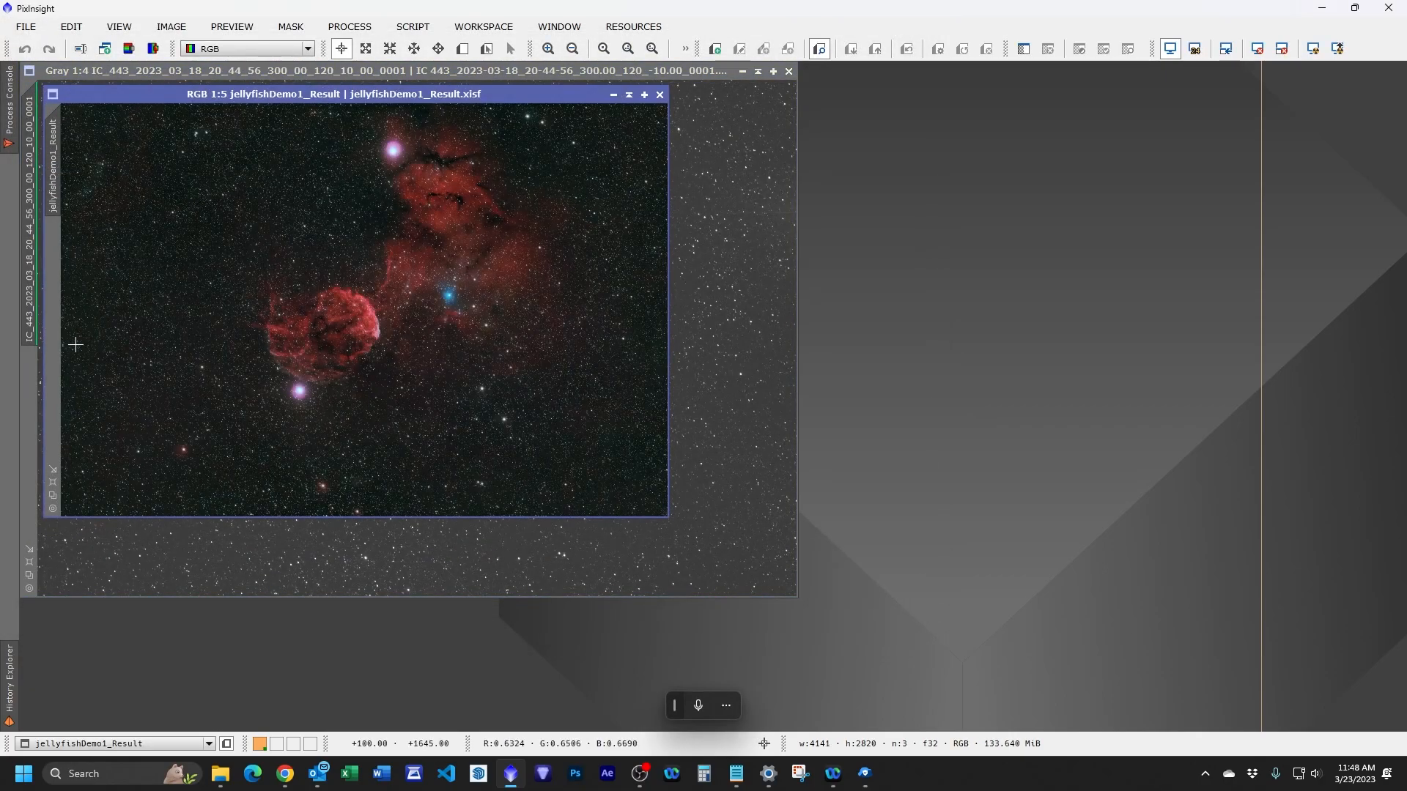
pyautogui.click(54, 483)
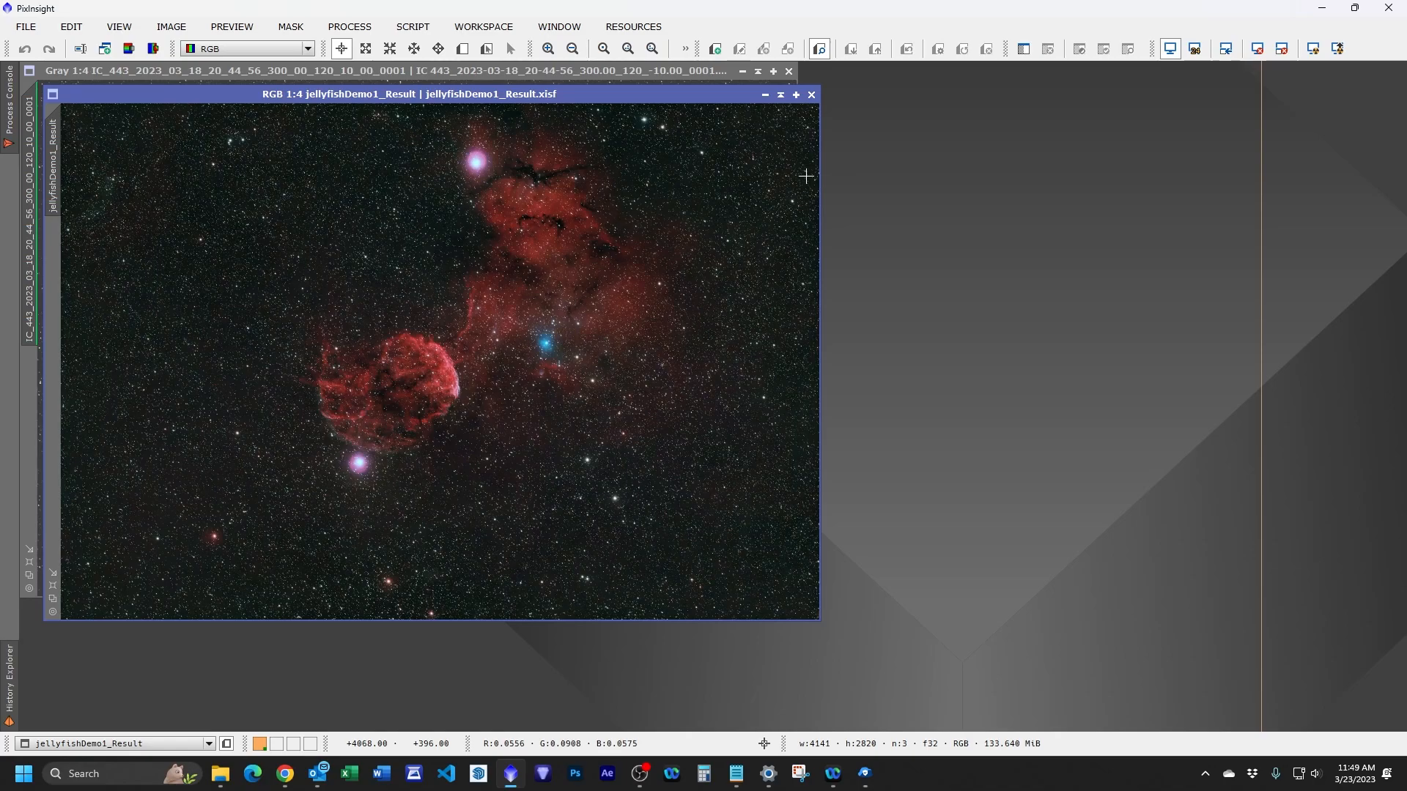
# Close the result image and the IC 443 light frame, and minimize the program window.
pyautogui.click(811, 94)
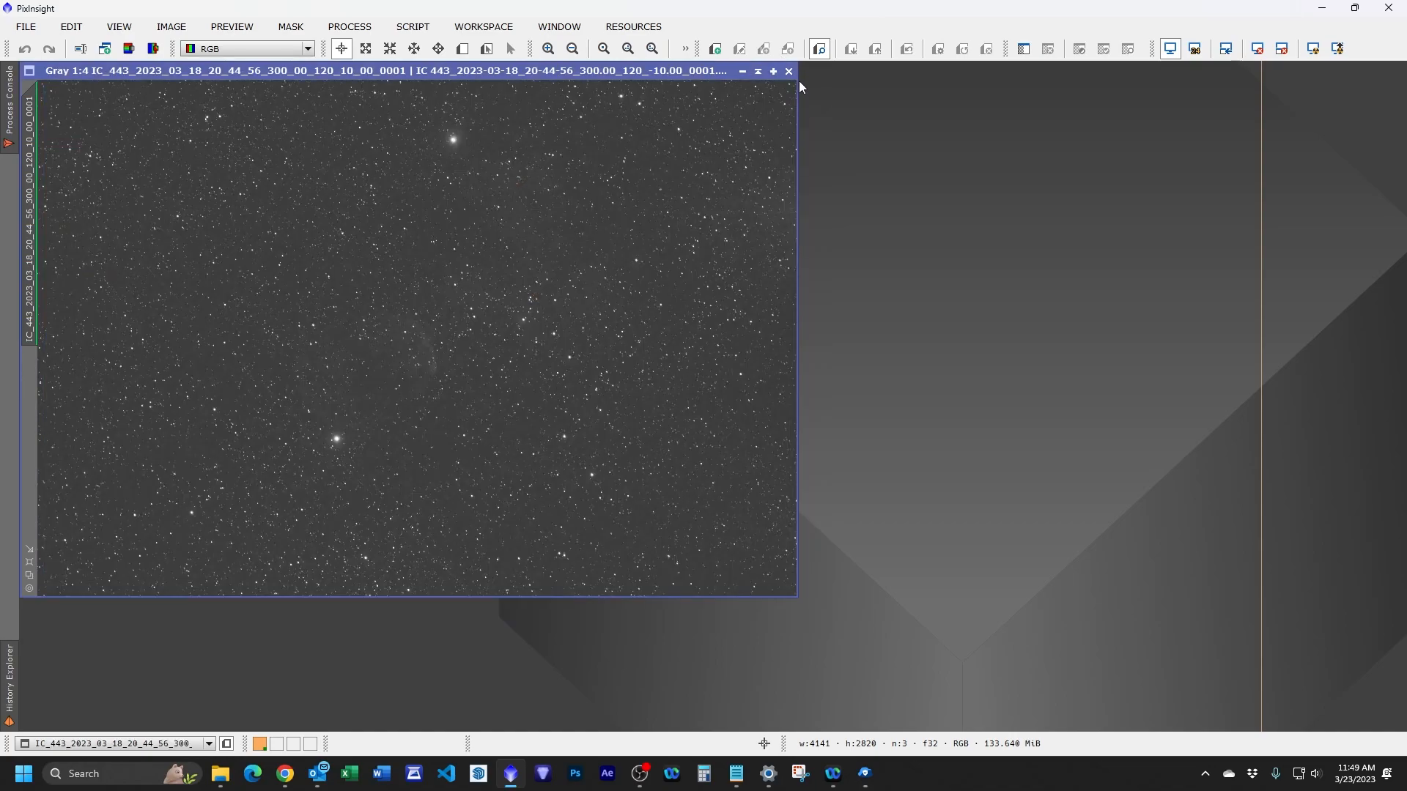
pyautogui.click(789, 72)
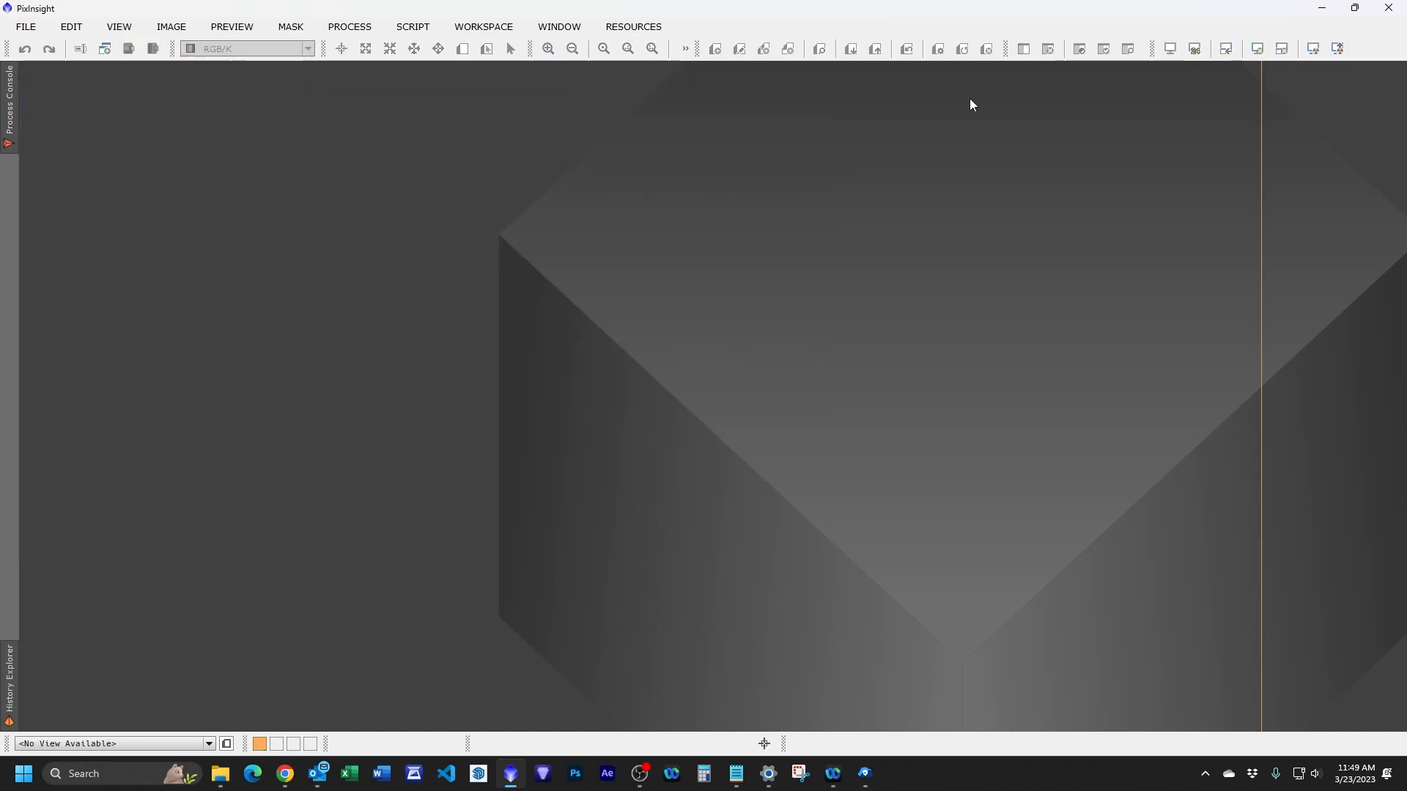
pyautogui.click(1323, 10)
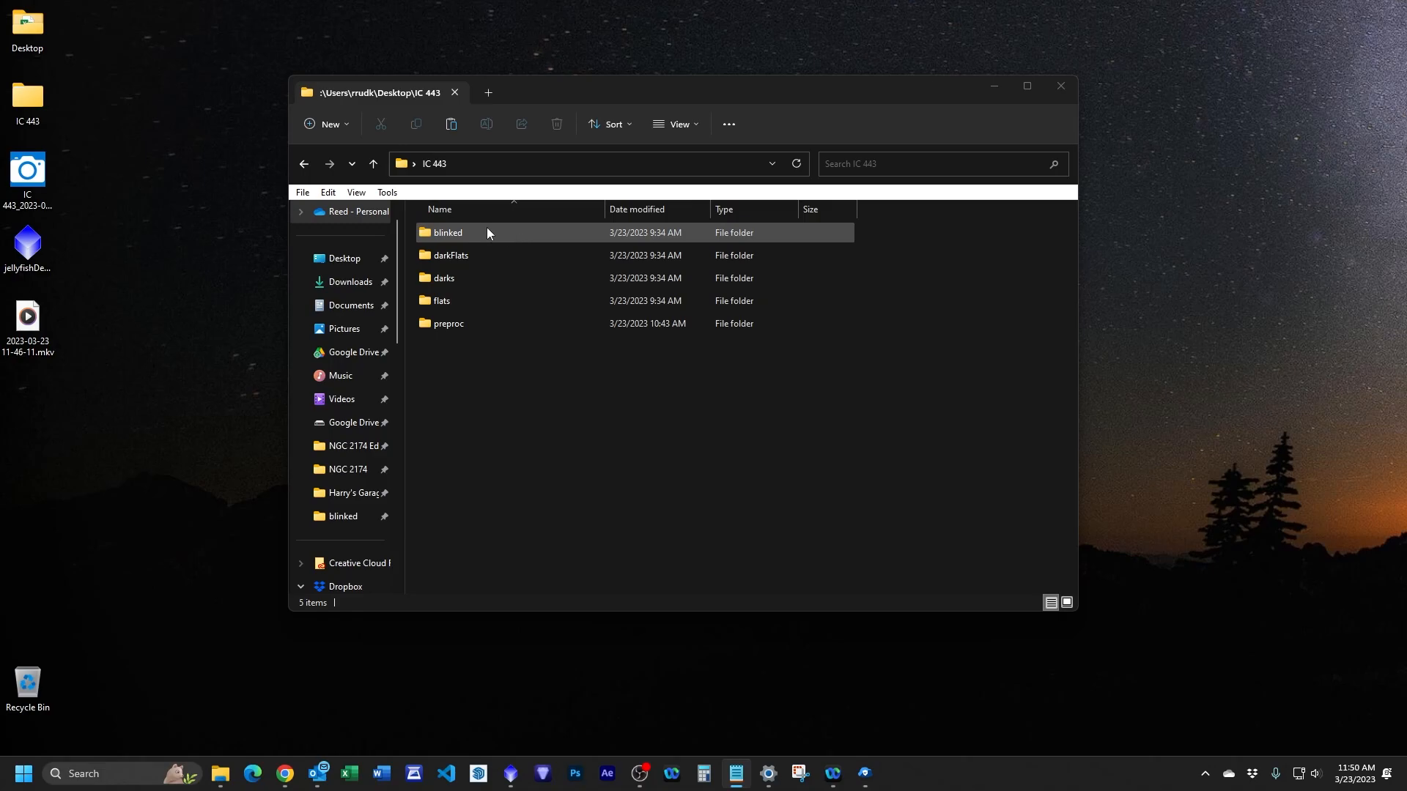
# Open the blinked folder in IC 443, view the first FITS file briefly, and look through the list of light frames.
pyautogui.doubleClick(455, 235)
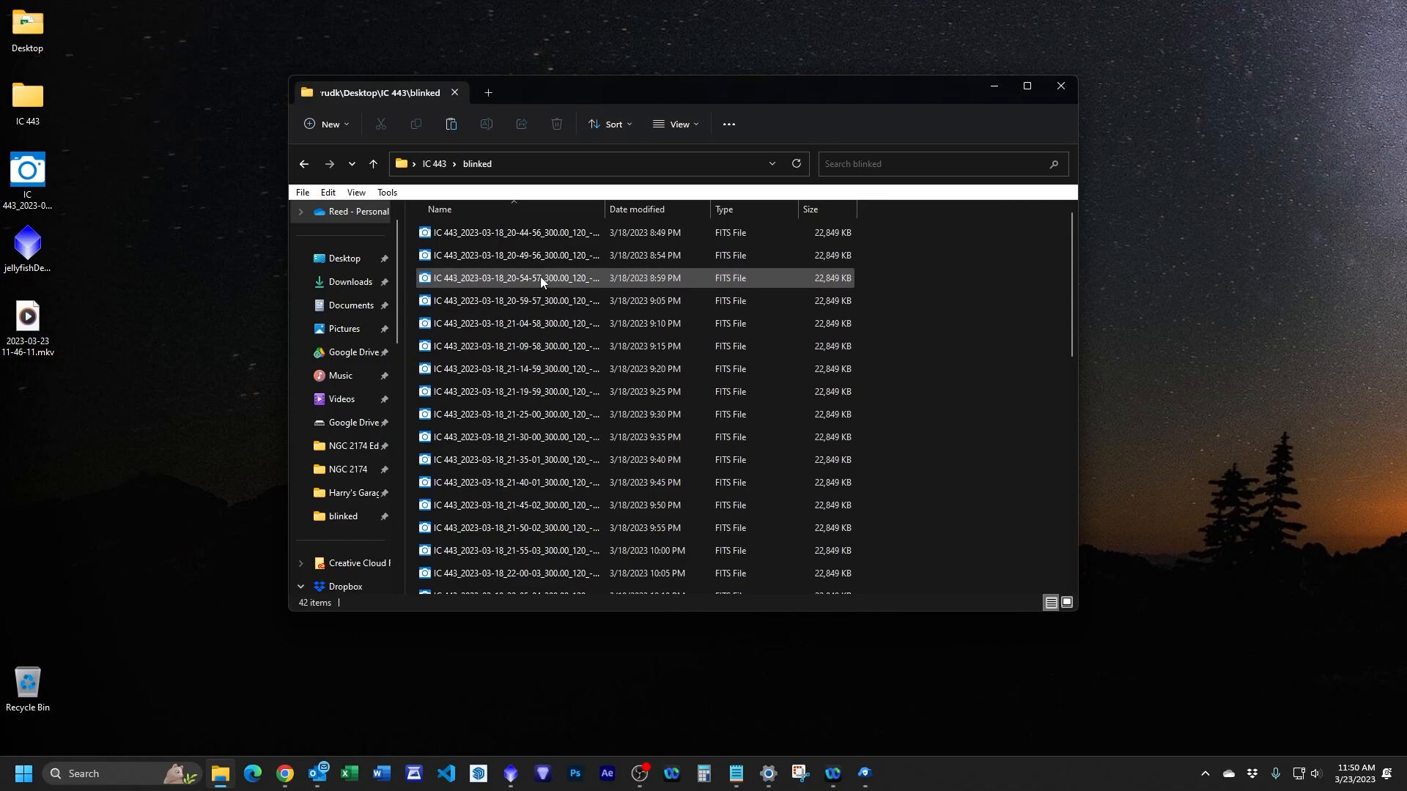
pyautogui.click(511, 235)
pyautogui.doubleClick(512, 237)
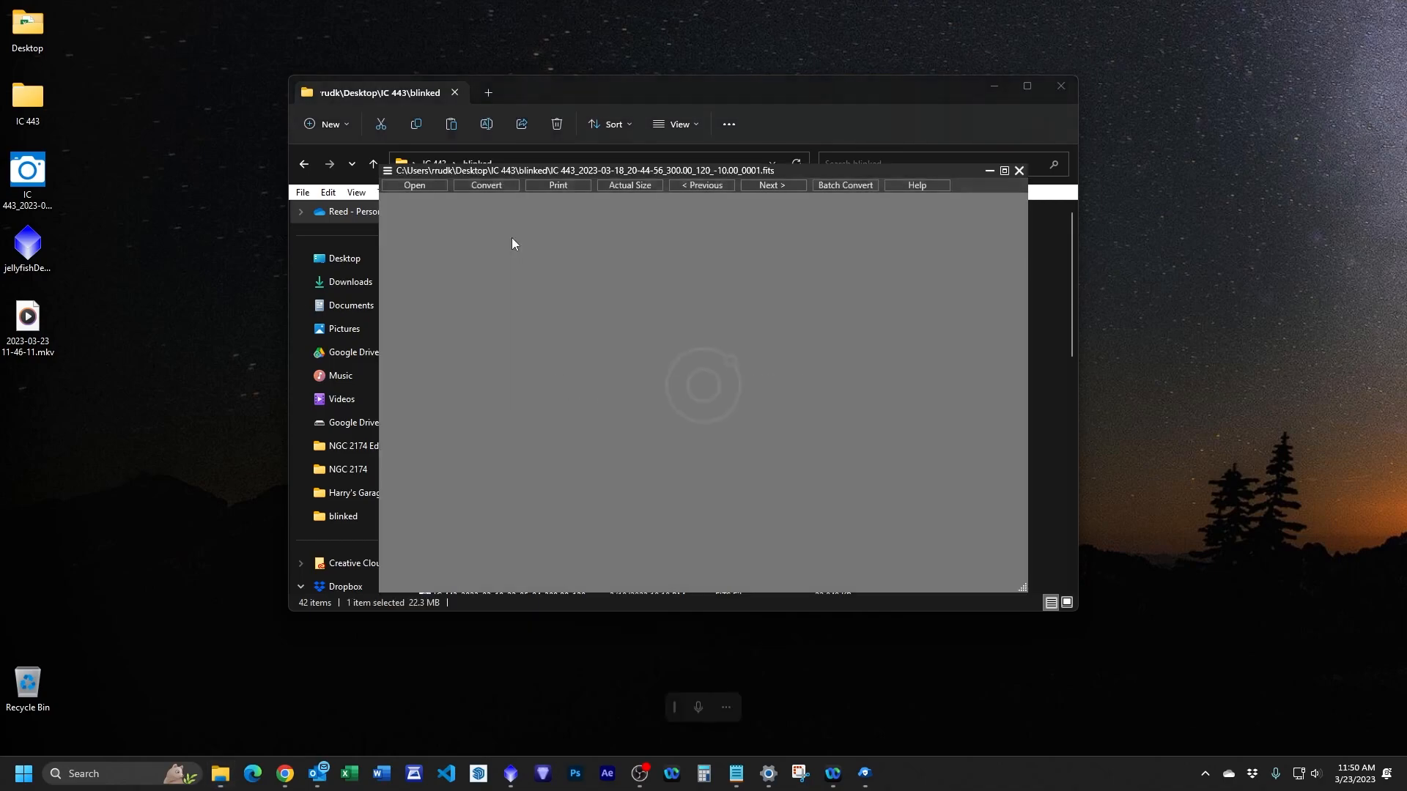
pyautogui.click(1018, 172)
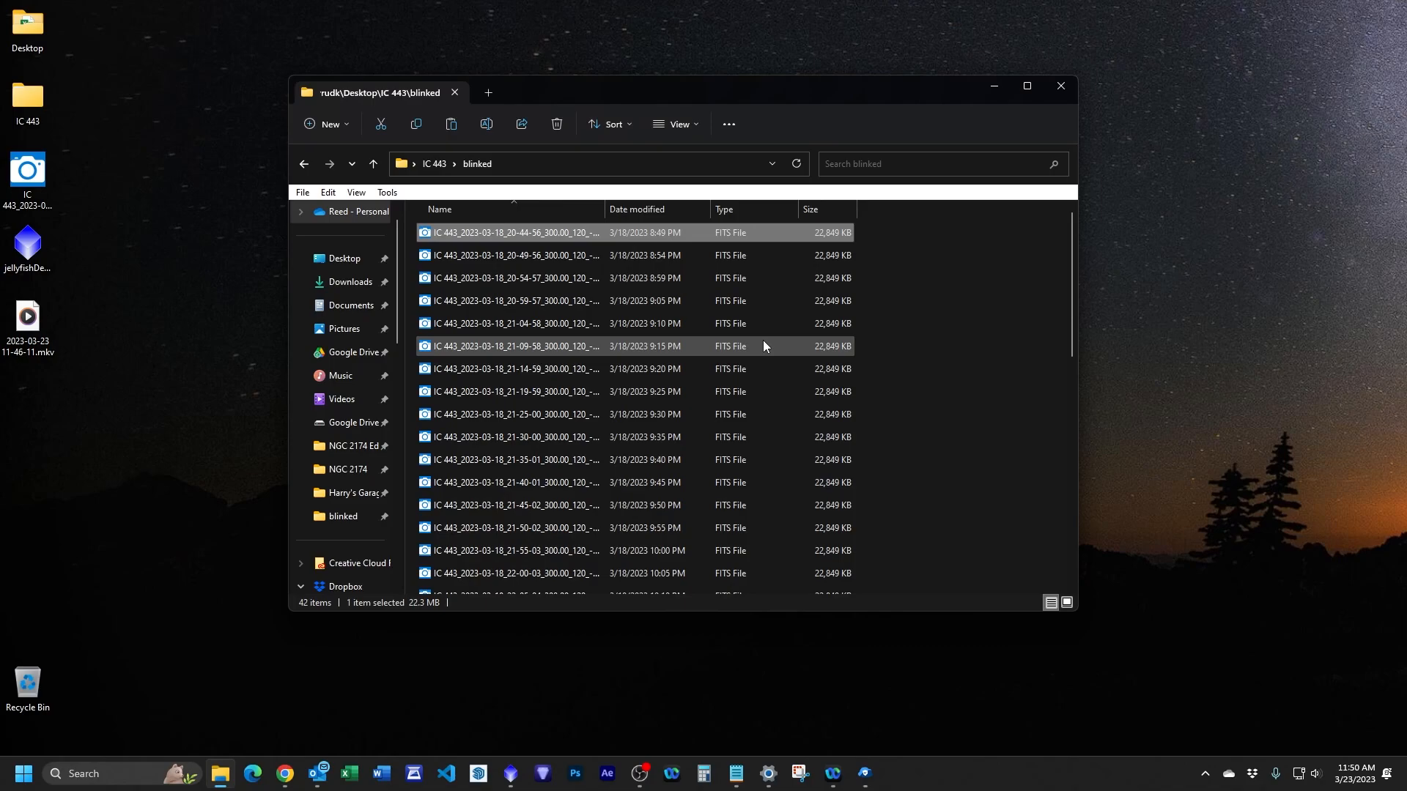
pyautogui.scroll(-8, 744, 421)
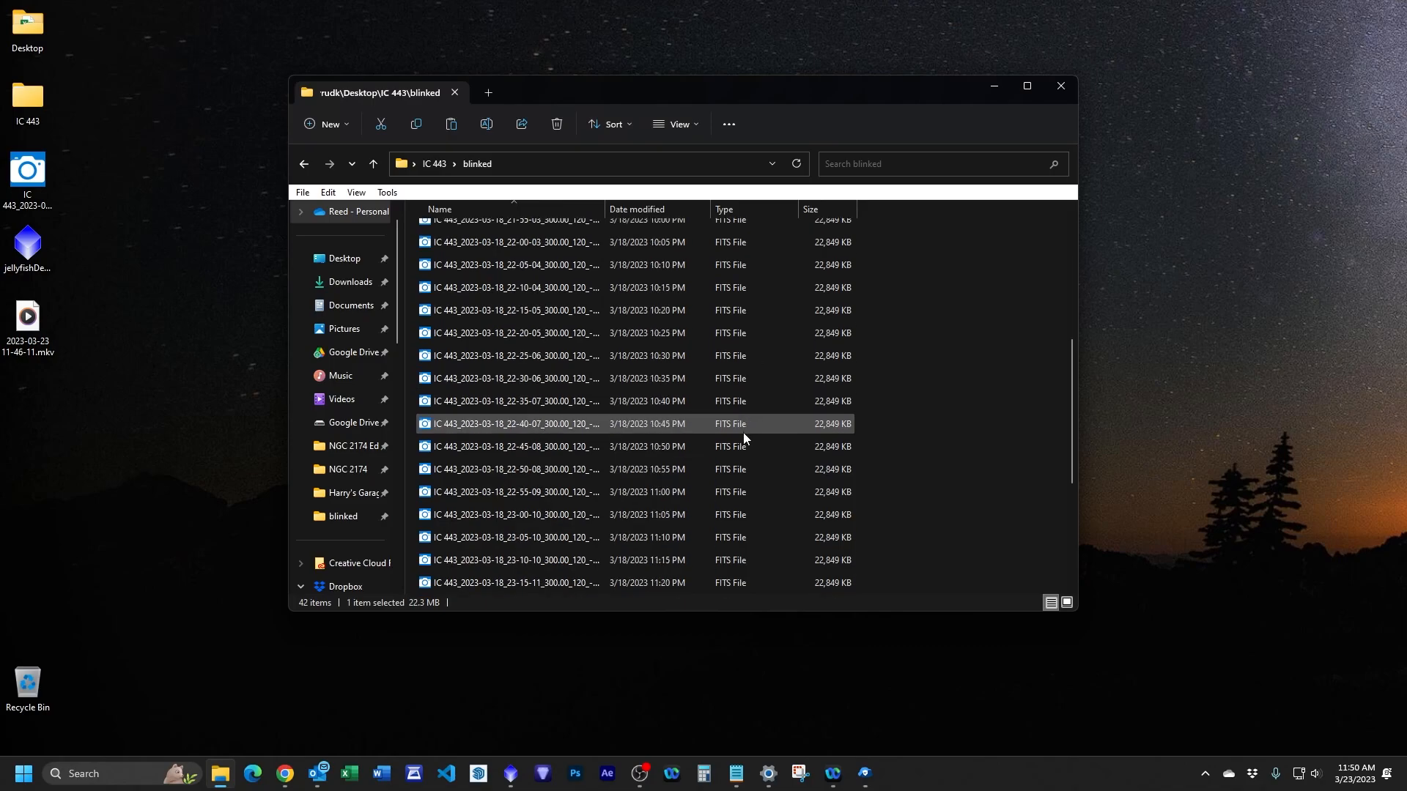
pyautogui.scroll(4, 743, 447)
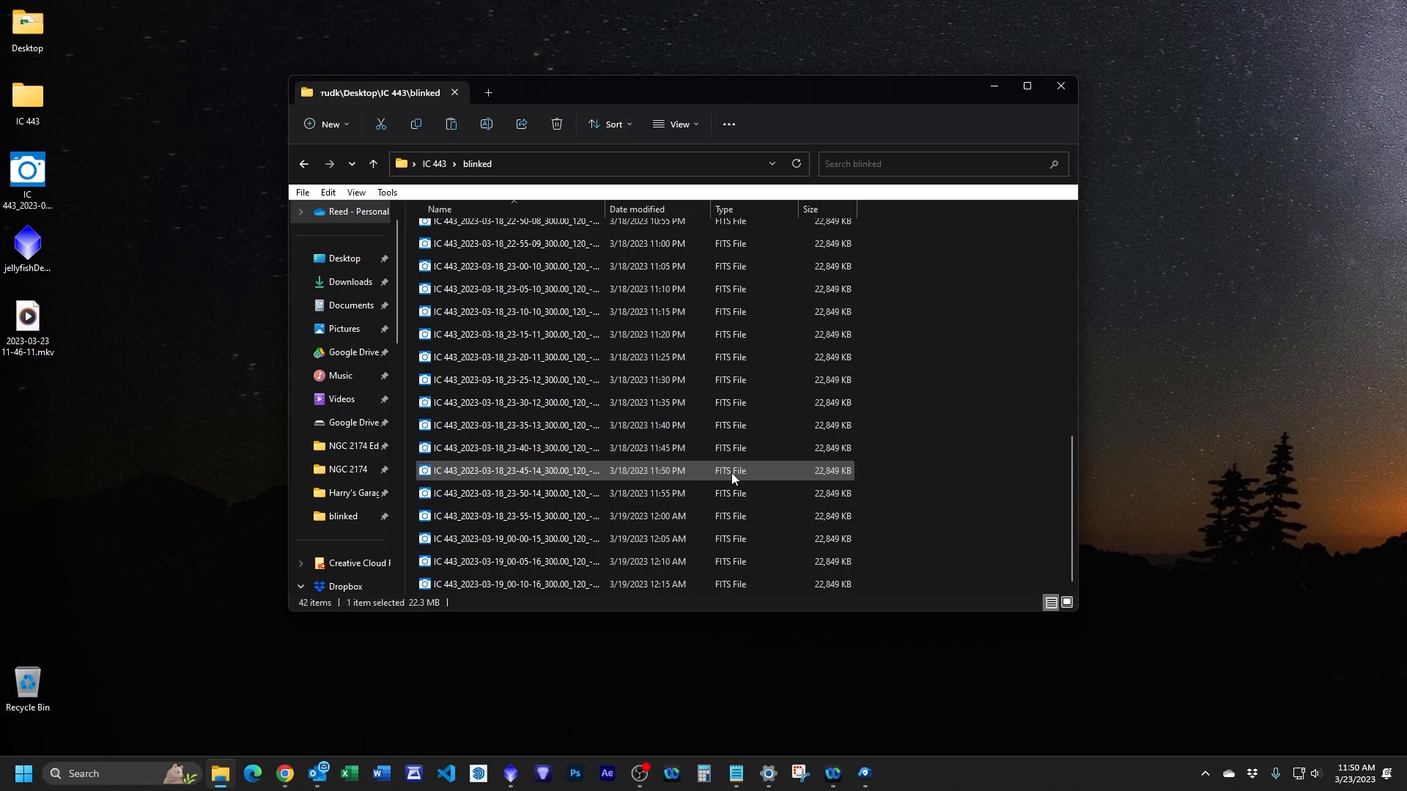
pyautogui.scroll(4, 731, 478)
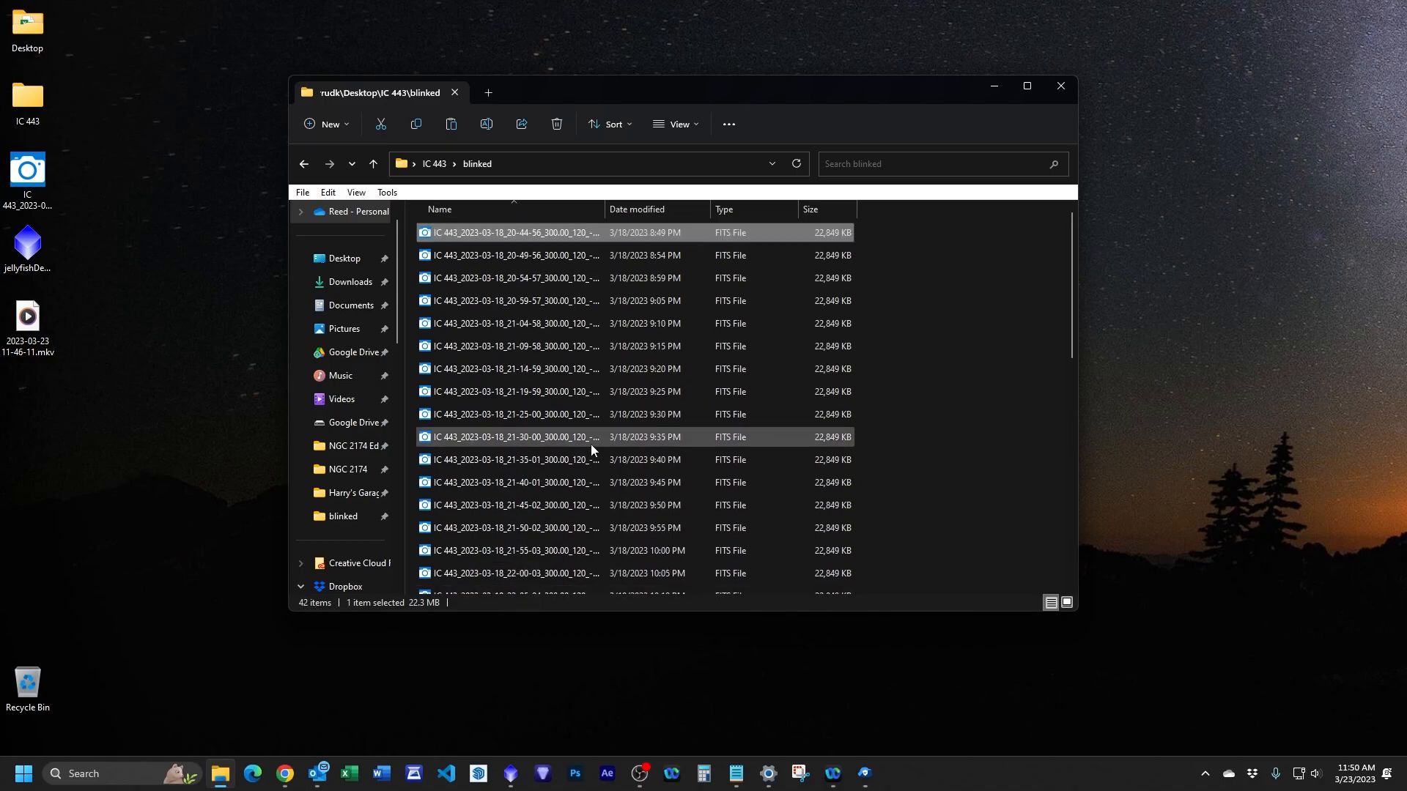
# Examine the calibration files in the darkFlats folder of IC 443 and return to the parent folder.
pyautogui.click(370, 167)
pyautogui.doubleClick(465, 260)
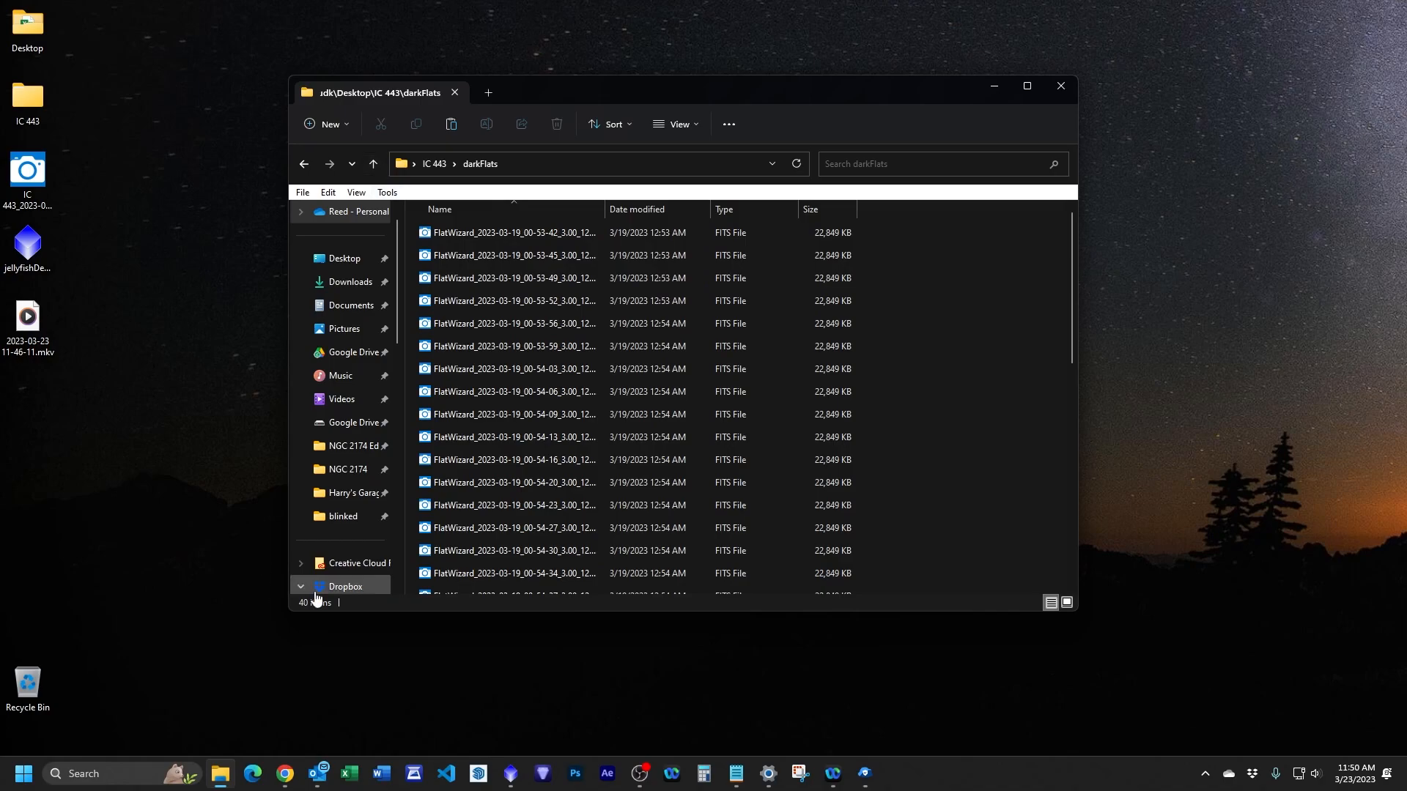
pyautogui.click(373, 163)
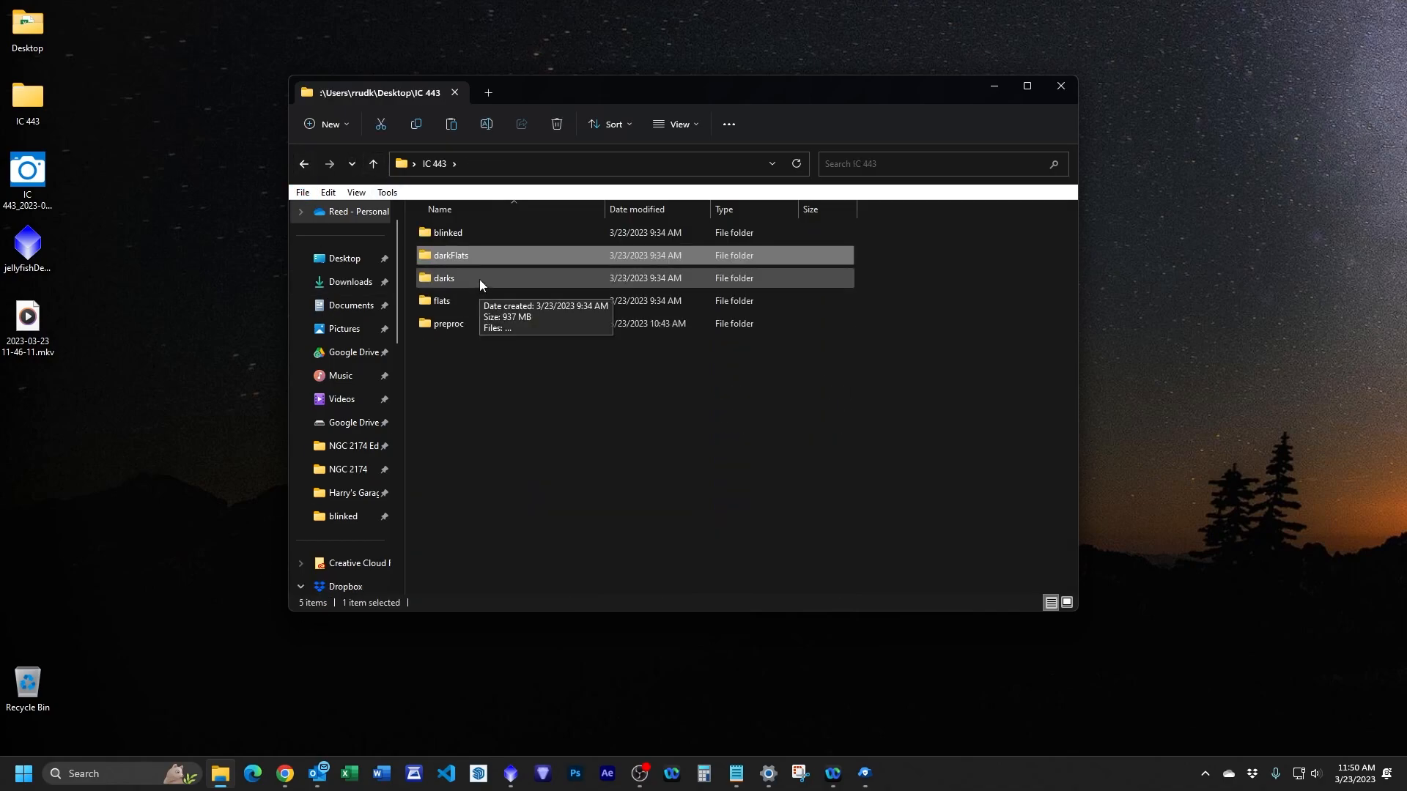
# Look through the darks folder and check the preproc folder, returning to the IC 443 folder.
pyautogui.doubleClick(480, 279)
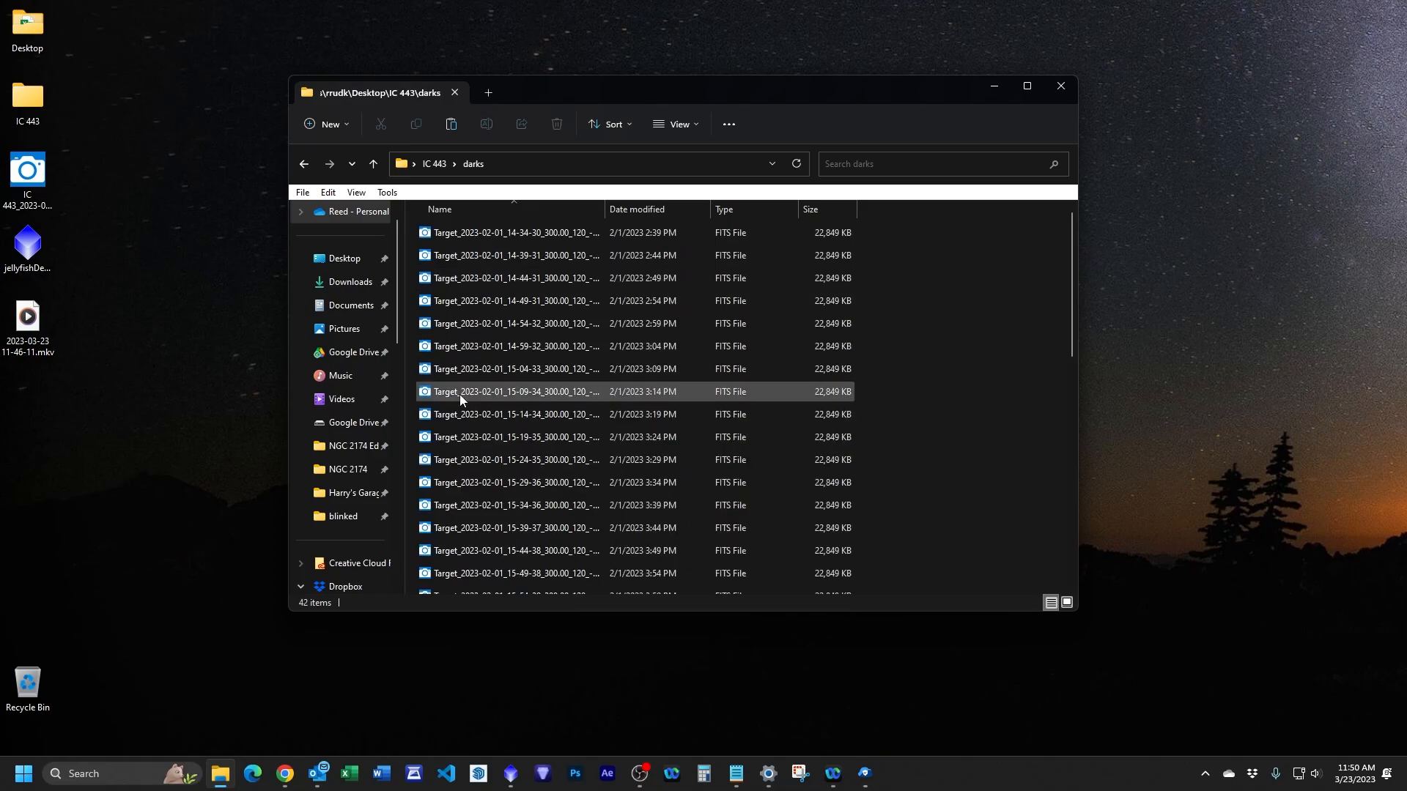
pyautogui.scroll(-9, 459, 395)
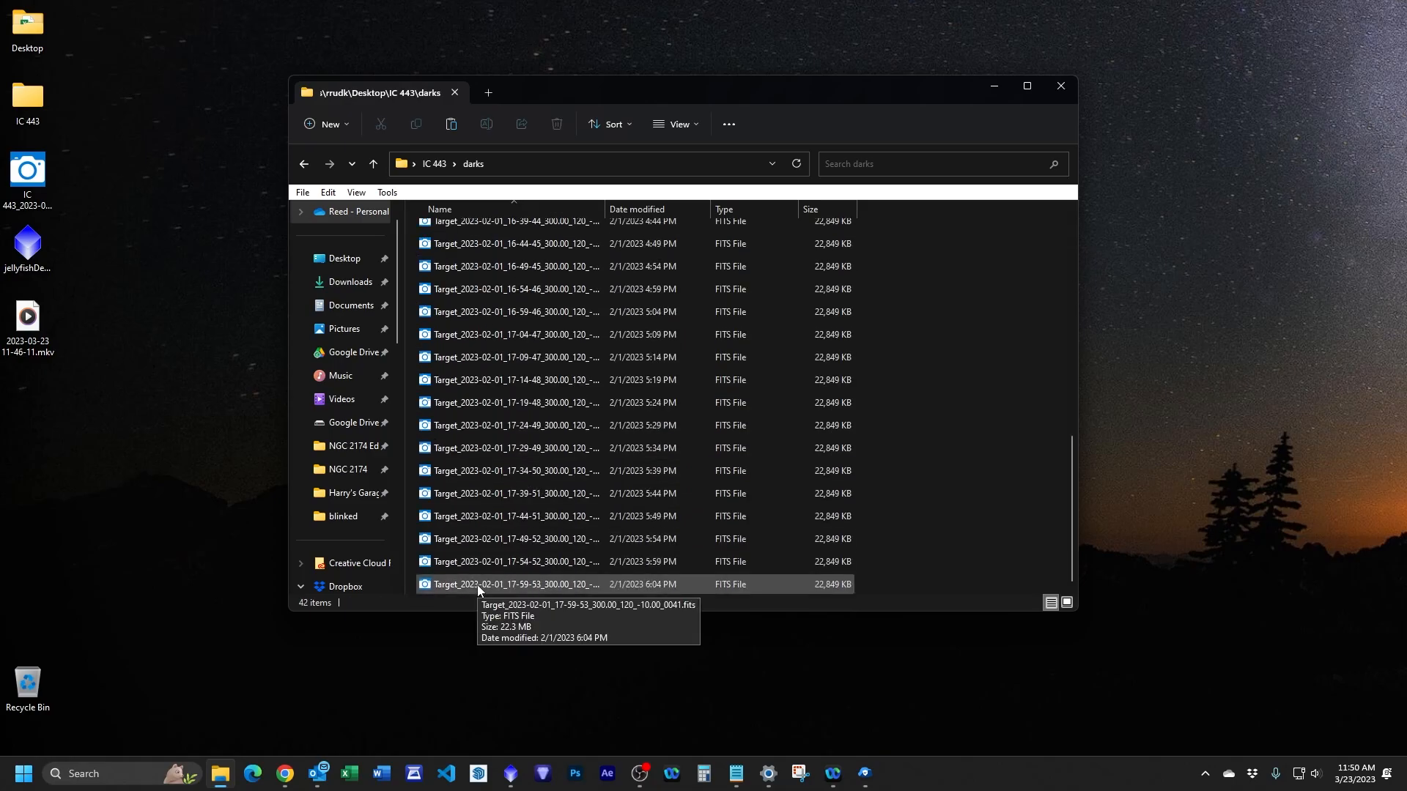
pyautogui.scroll(9, 478, 583)
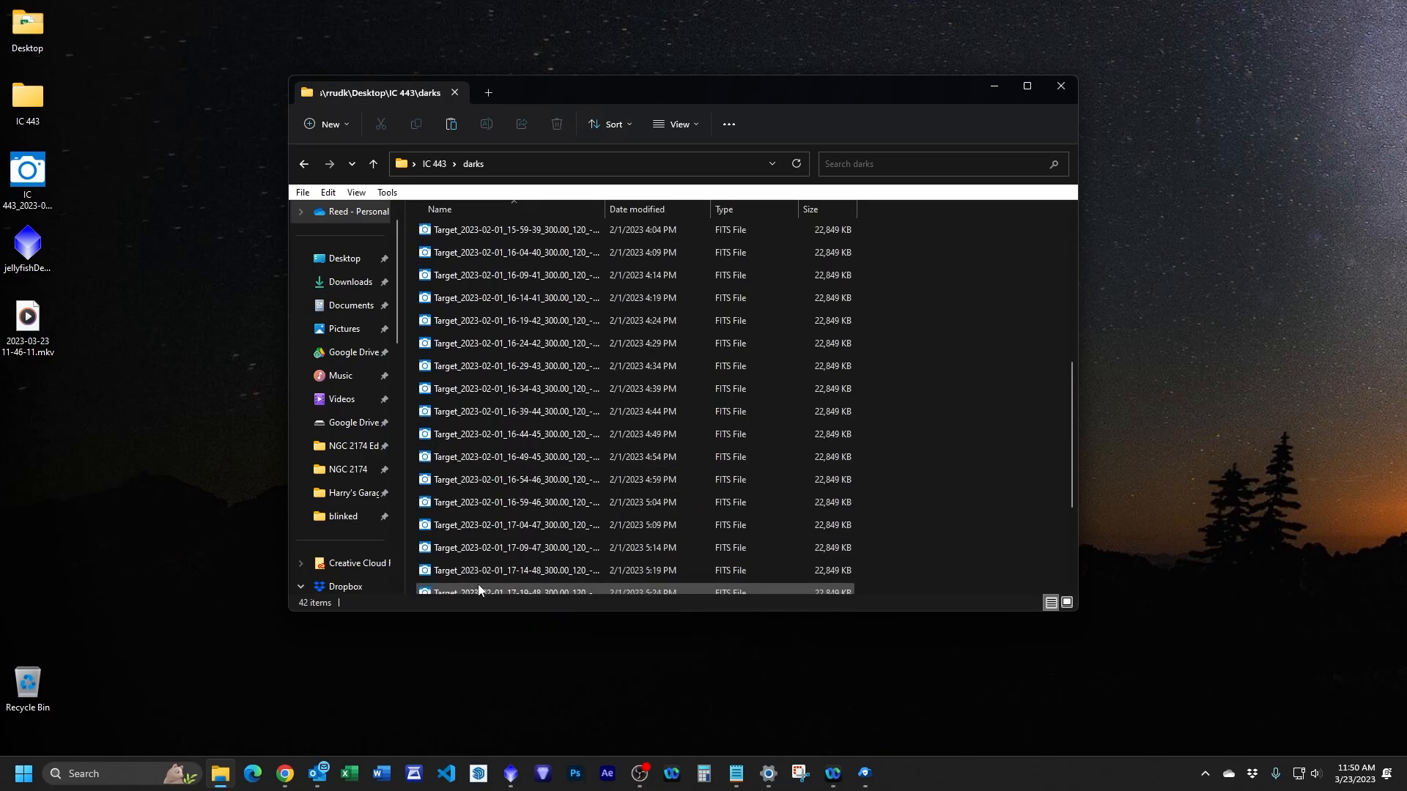
pyautogui.click(373, 164)
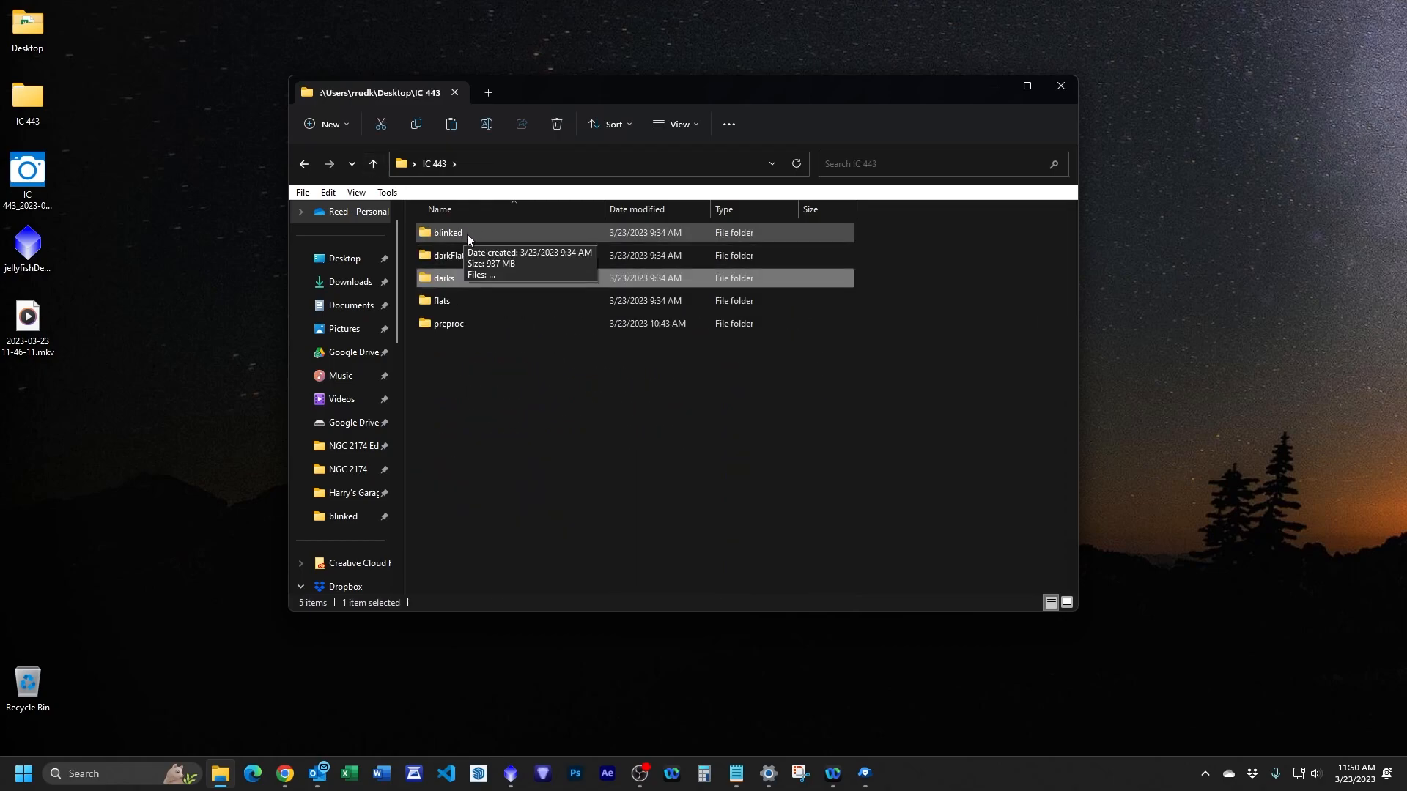
pyautogui.doubleClick(473, 324)
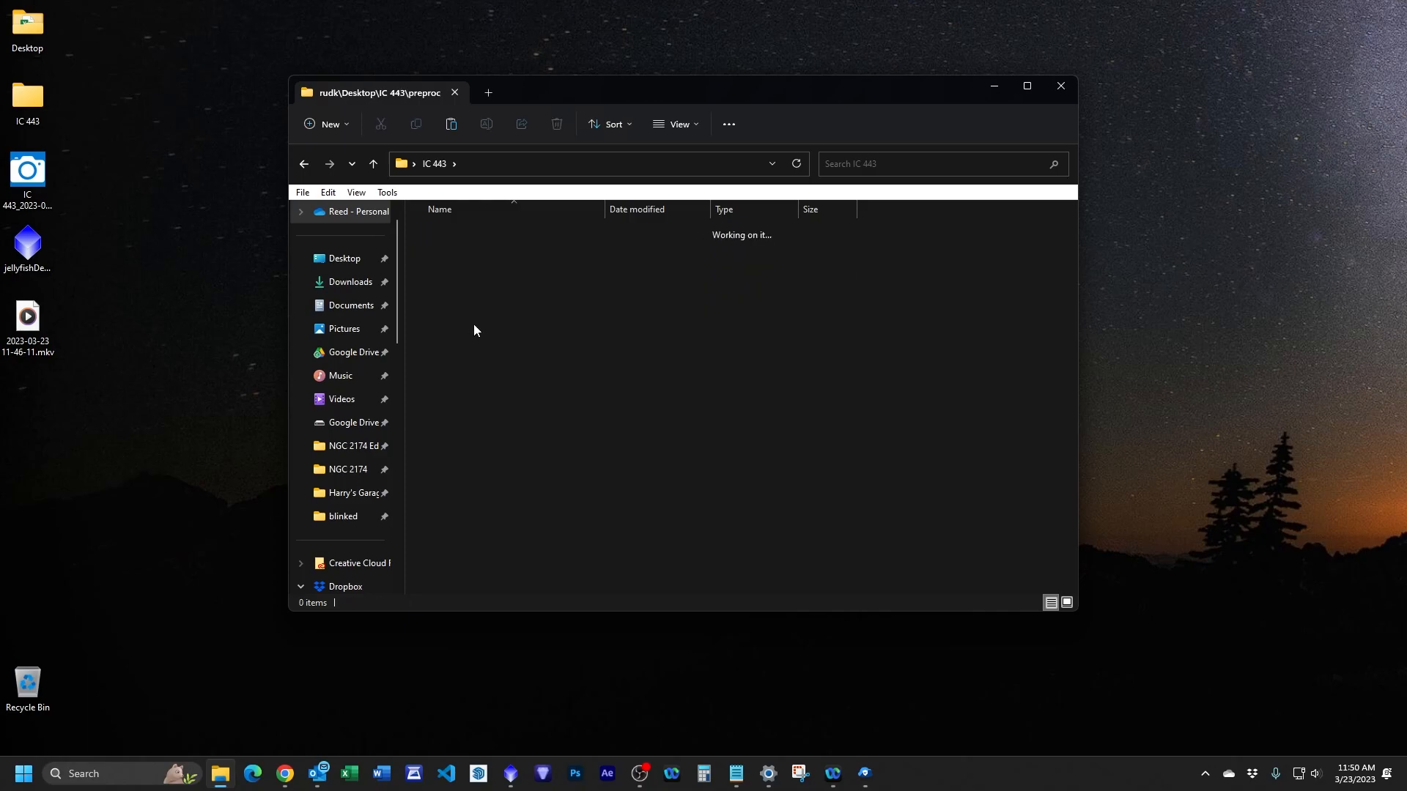
pyautogui.click(374, 165)
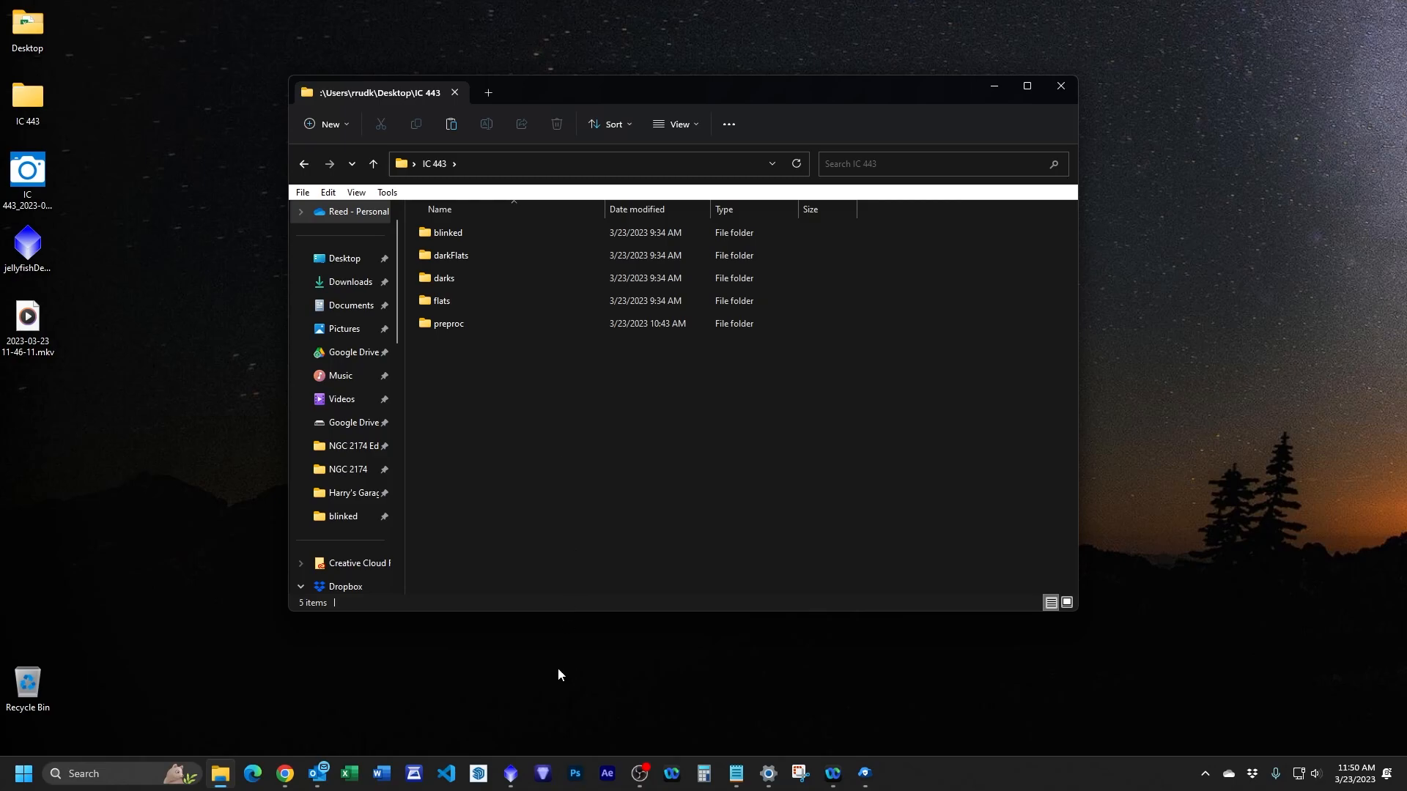
# Switch to PixInsight and load the process icons from processing_icons.xpsm on the T7 Shield (D:) drive.
pyautogui.click(511, 773)
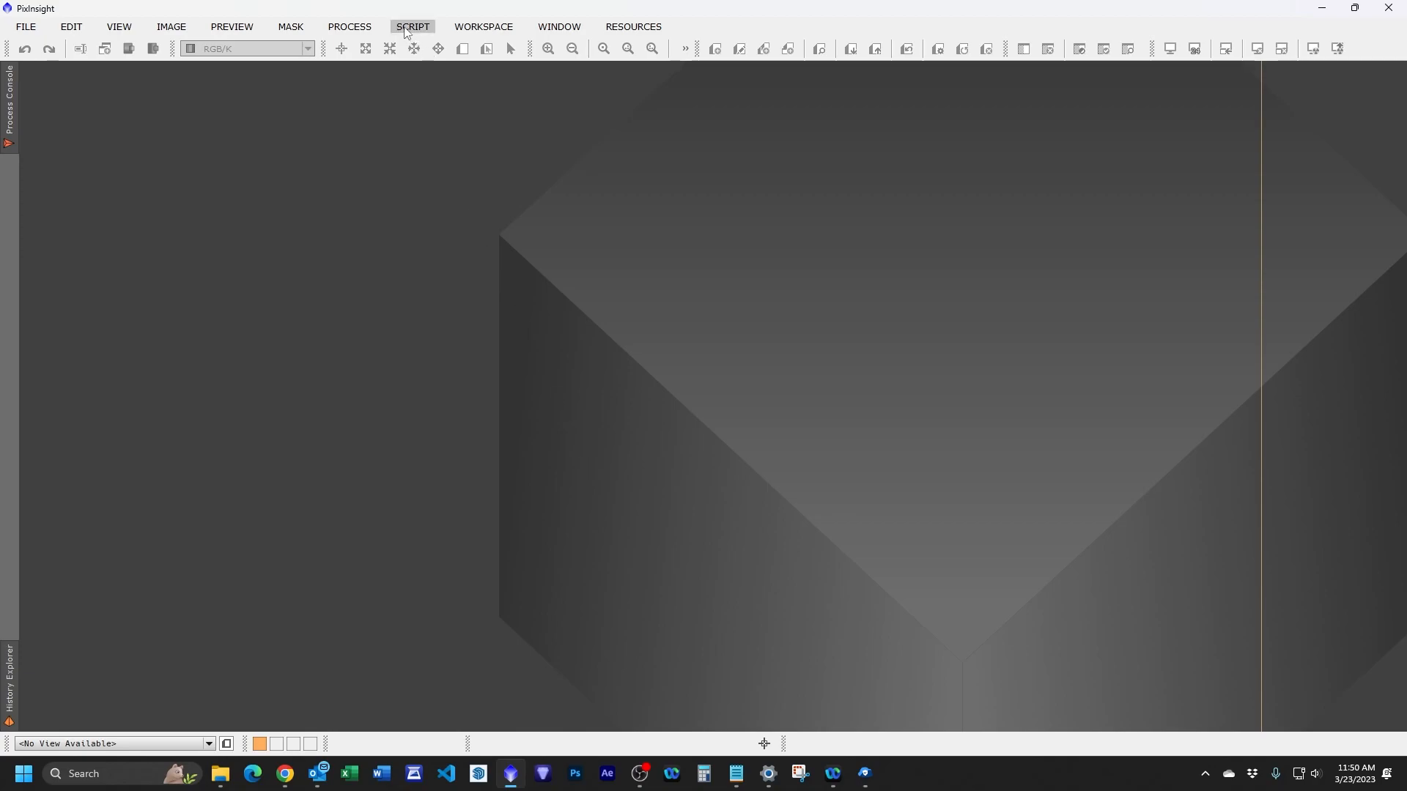
pyautogui.click(349, 27)
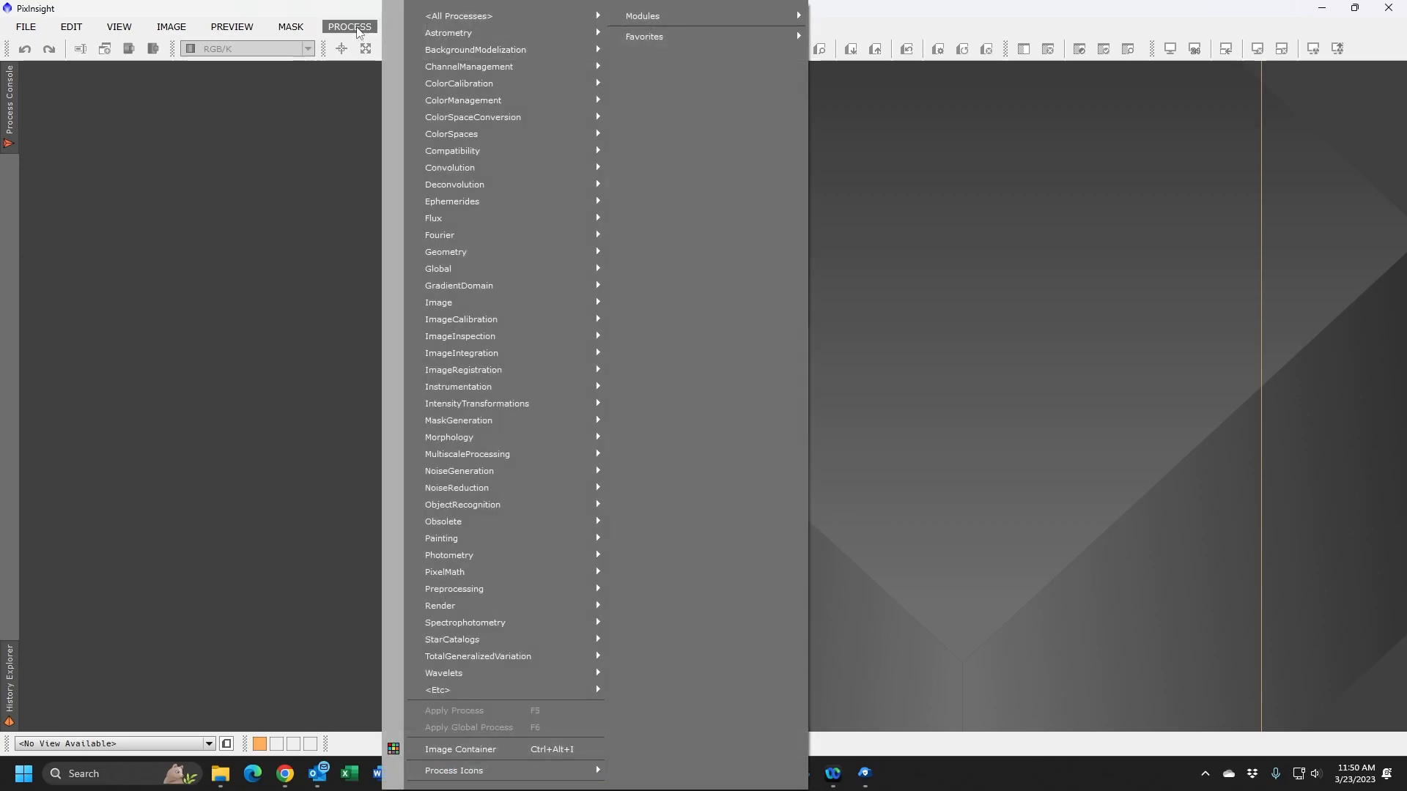
pyautogui.moveTo(543, 771)
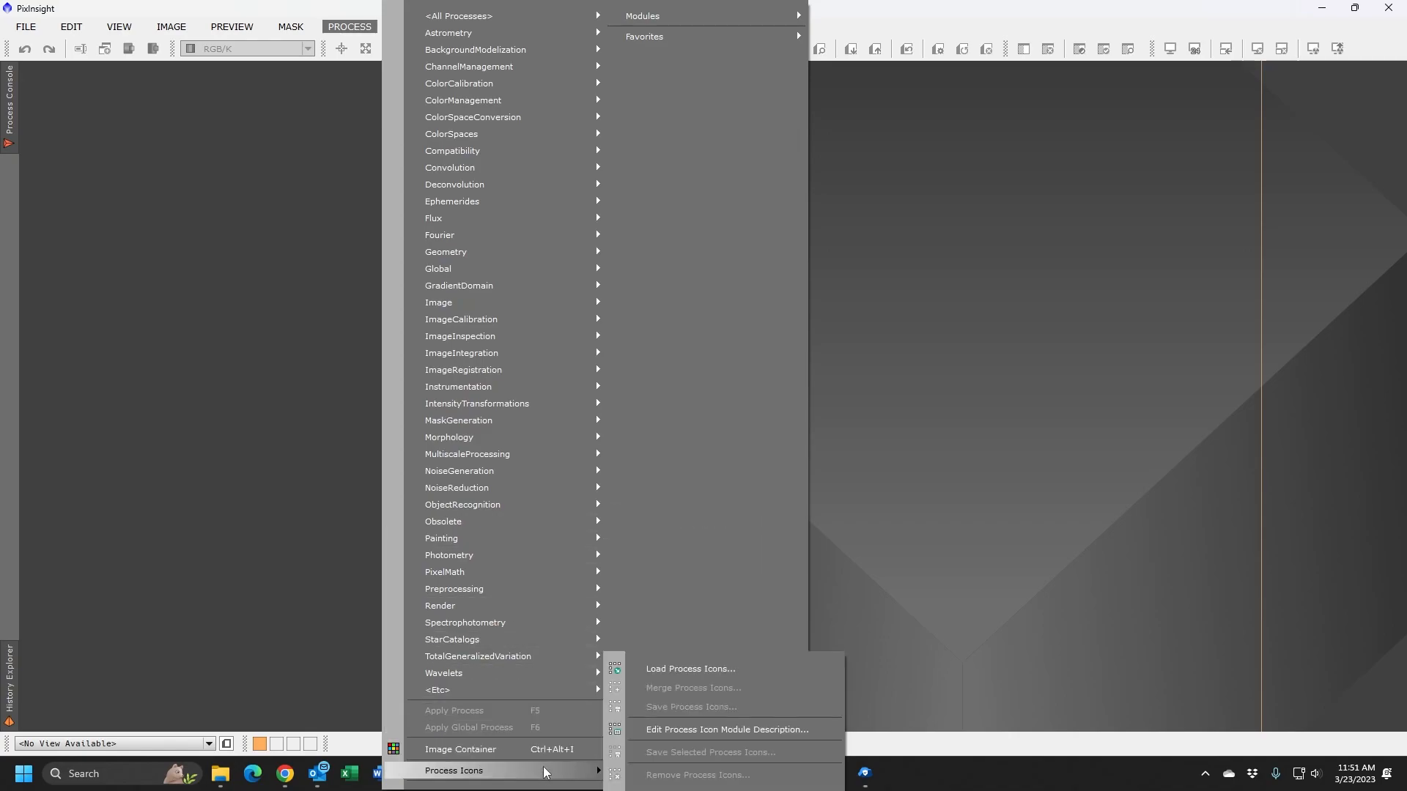
pyautogui.click(723, 672)
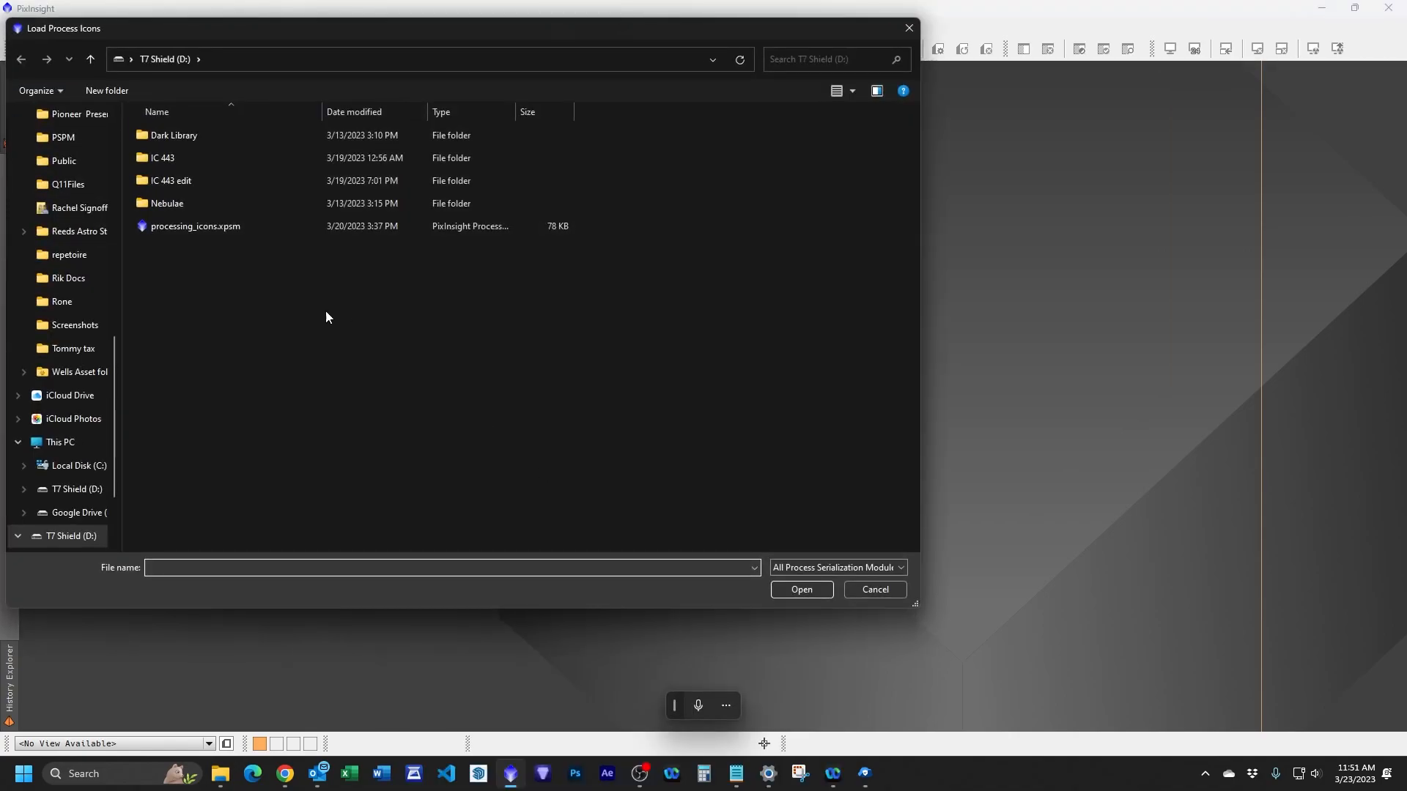
pyautogui.click(189, 226)
pyautogui.click(818, 594)
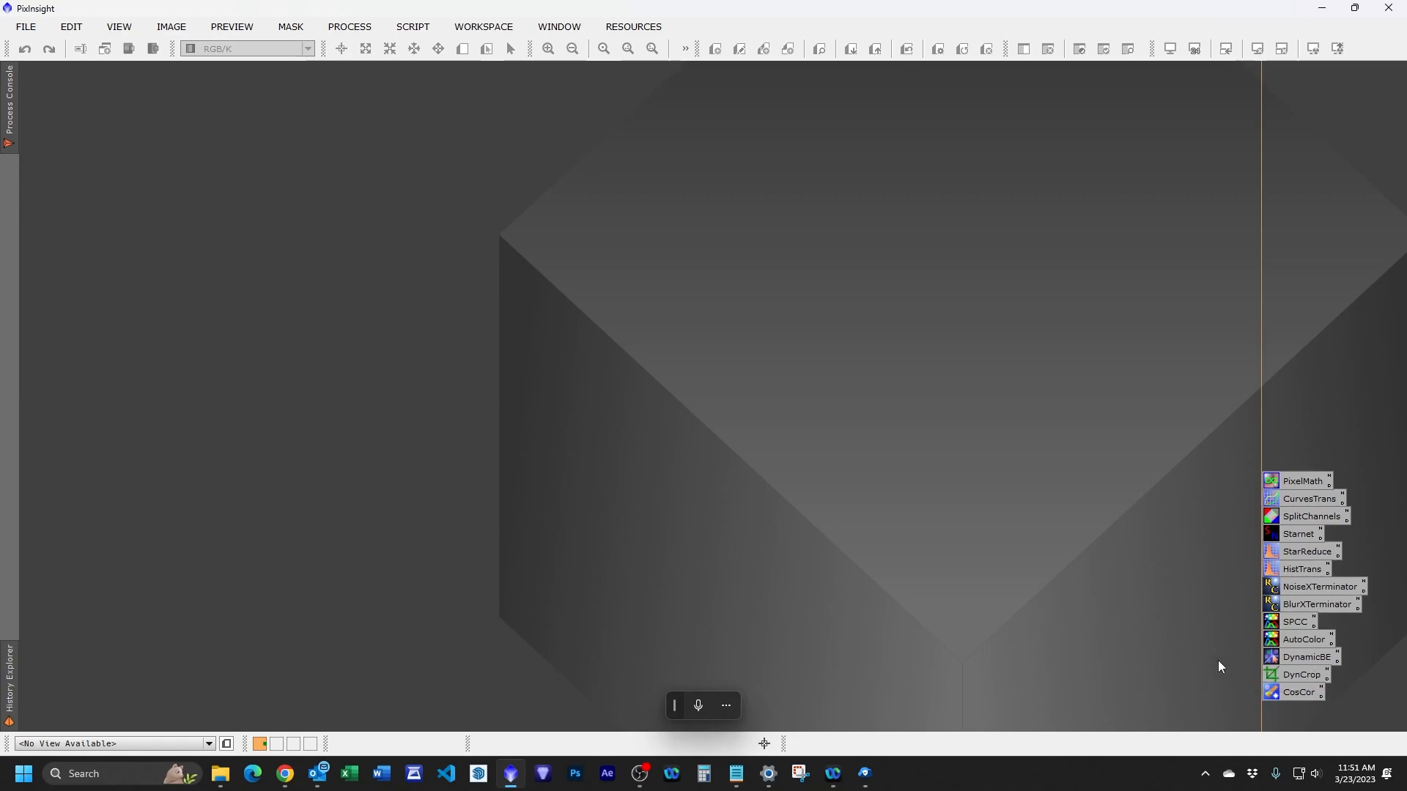
# Review the CosCor process icon's CosmeticCorrection settings for Output, Use Master Dark and Use Auto detect, and close the dialog.
pyautogui.doubleClick(1305, 695)
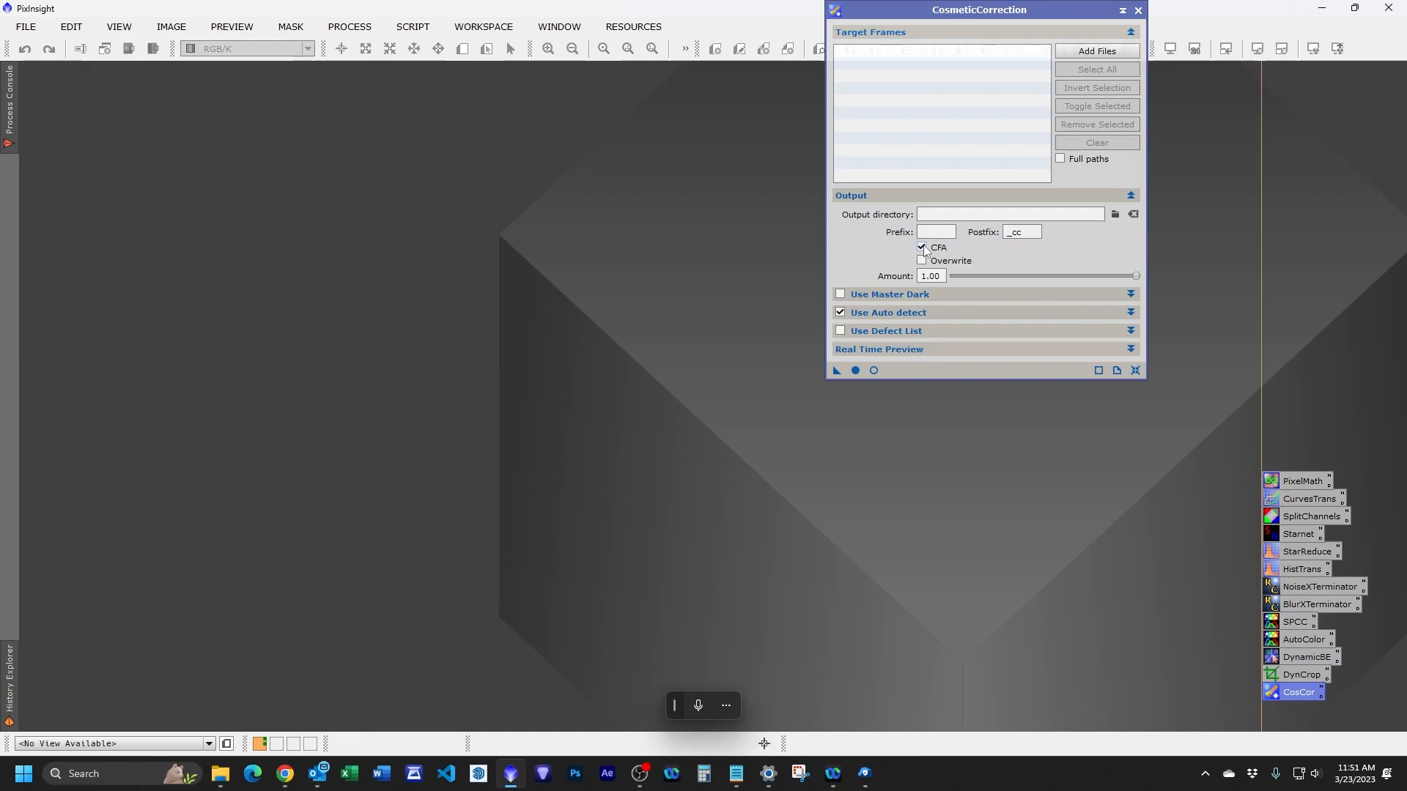
pyautogui.click(984, 194)
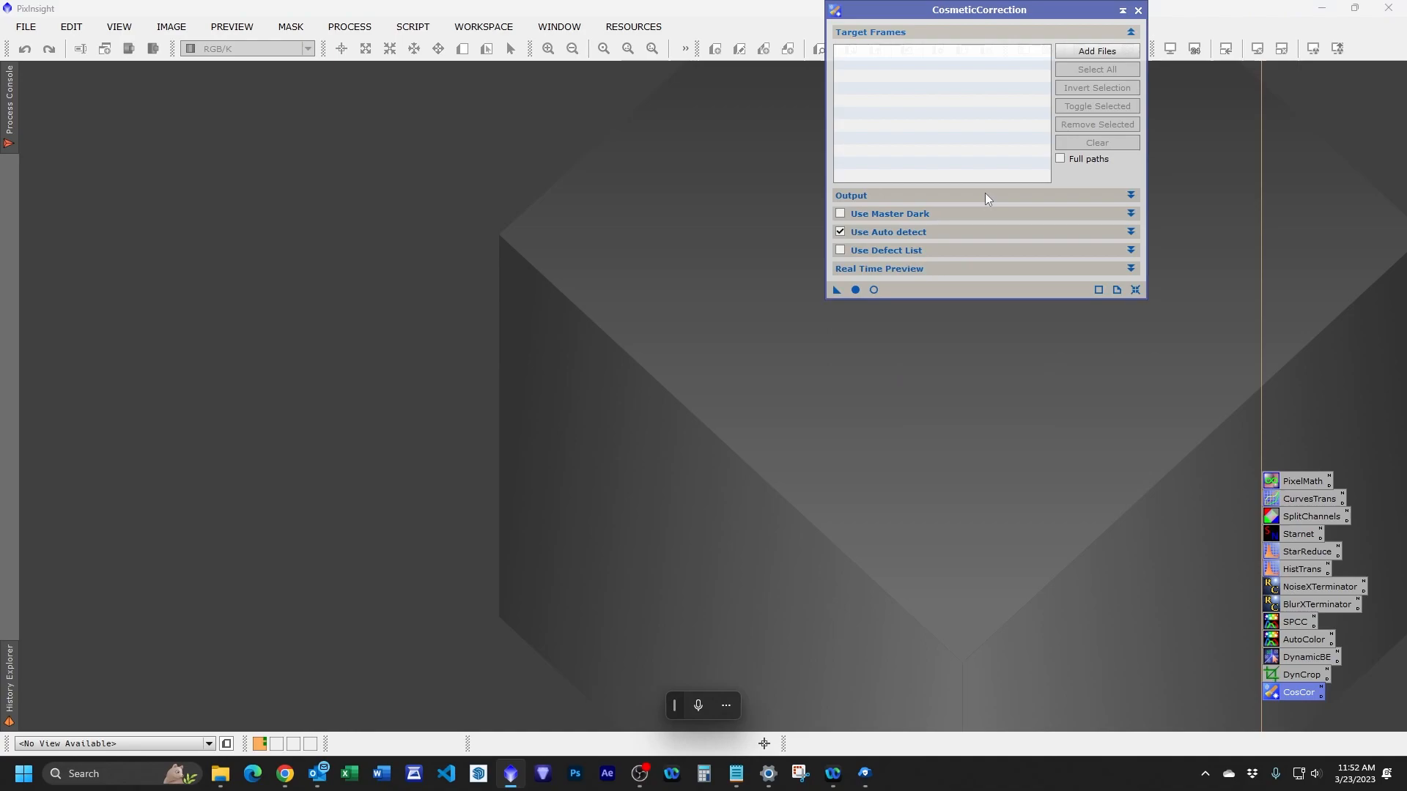
pyautogui.click(977, 221)
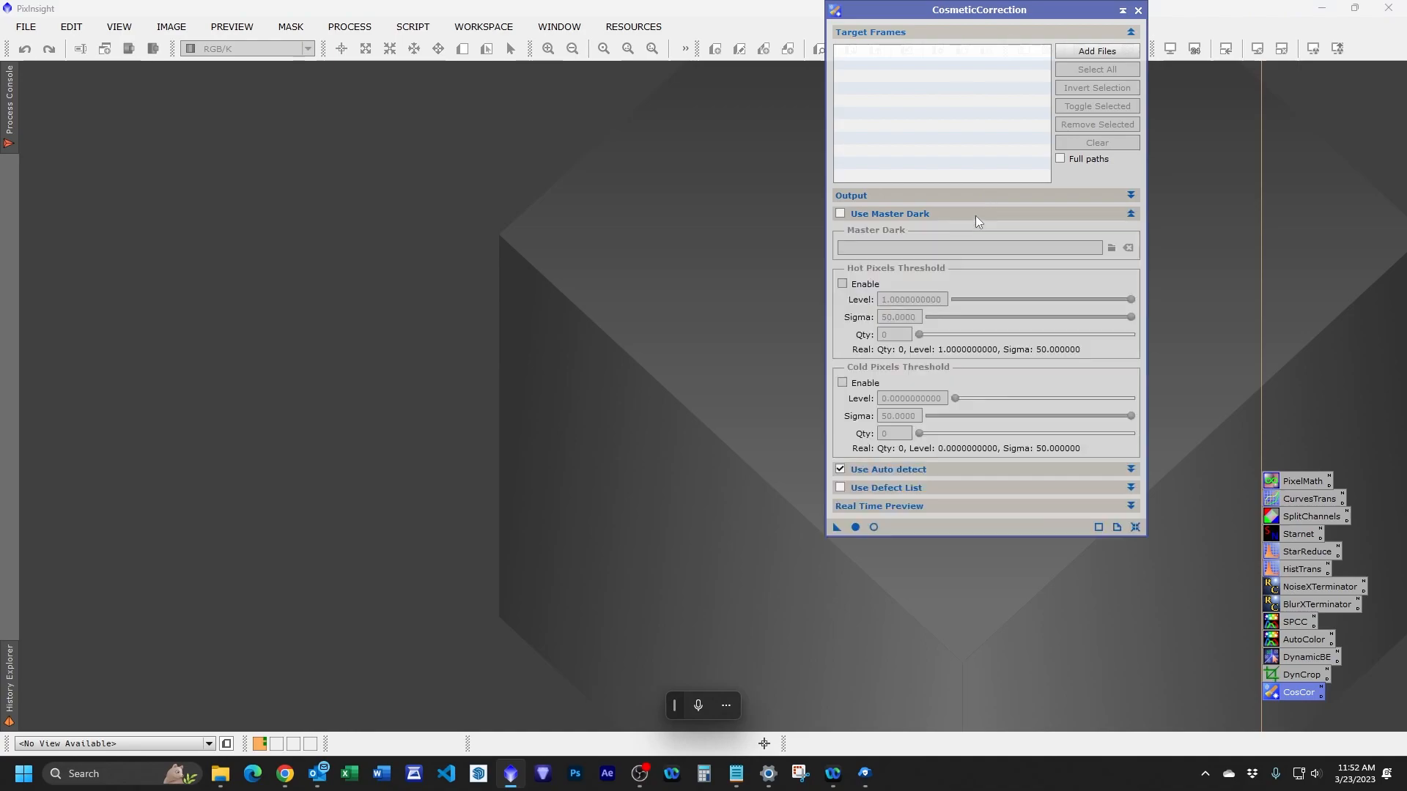
pyautogui.click(974, 215)
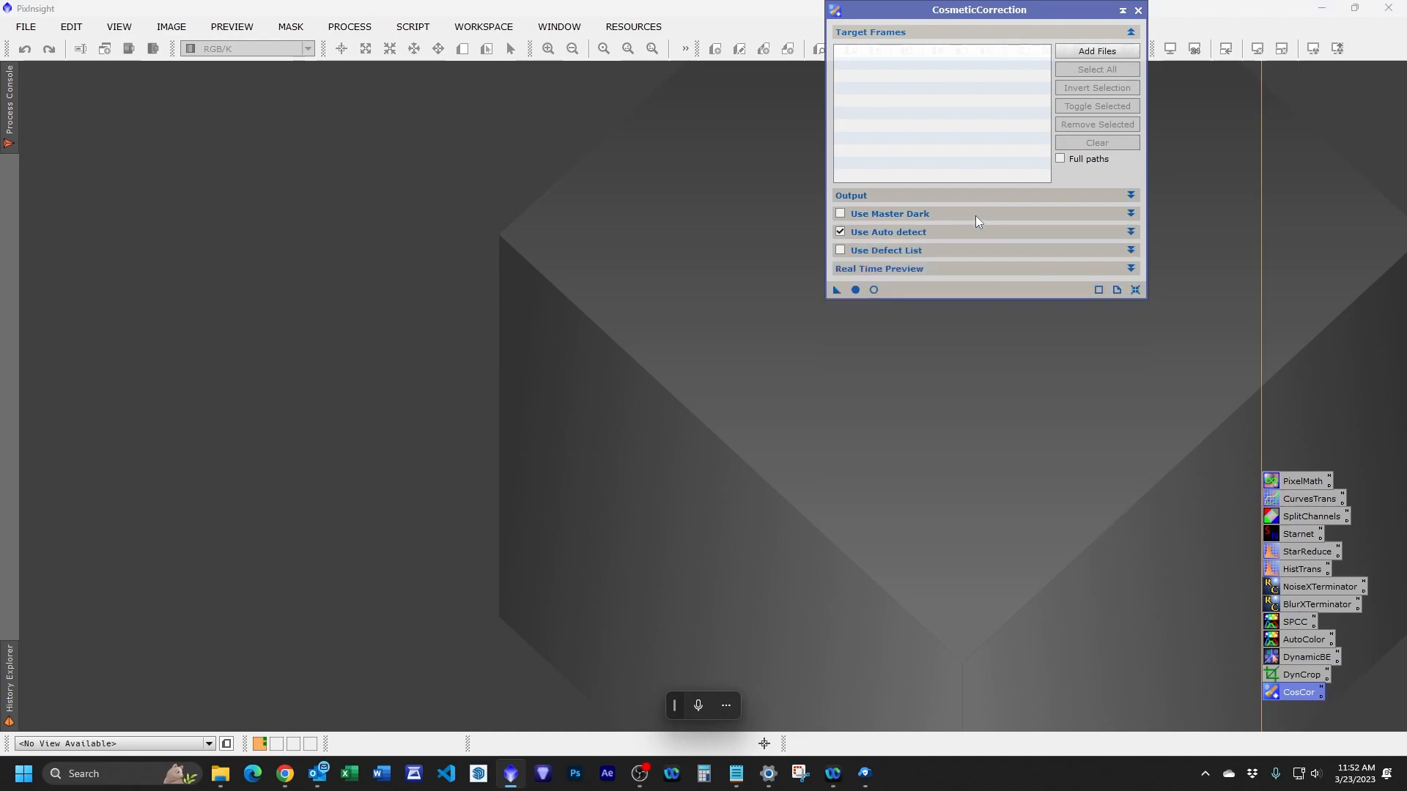
pyautogui.click(974, 237)
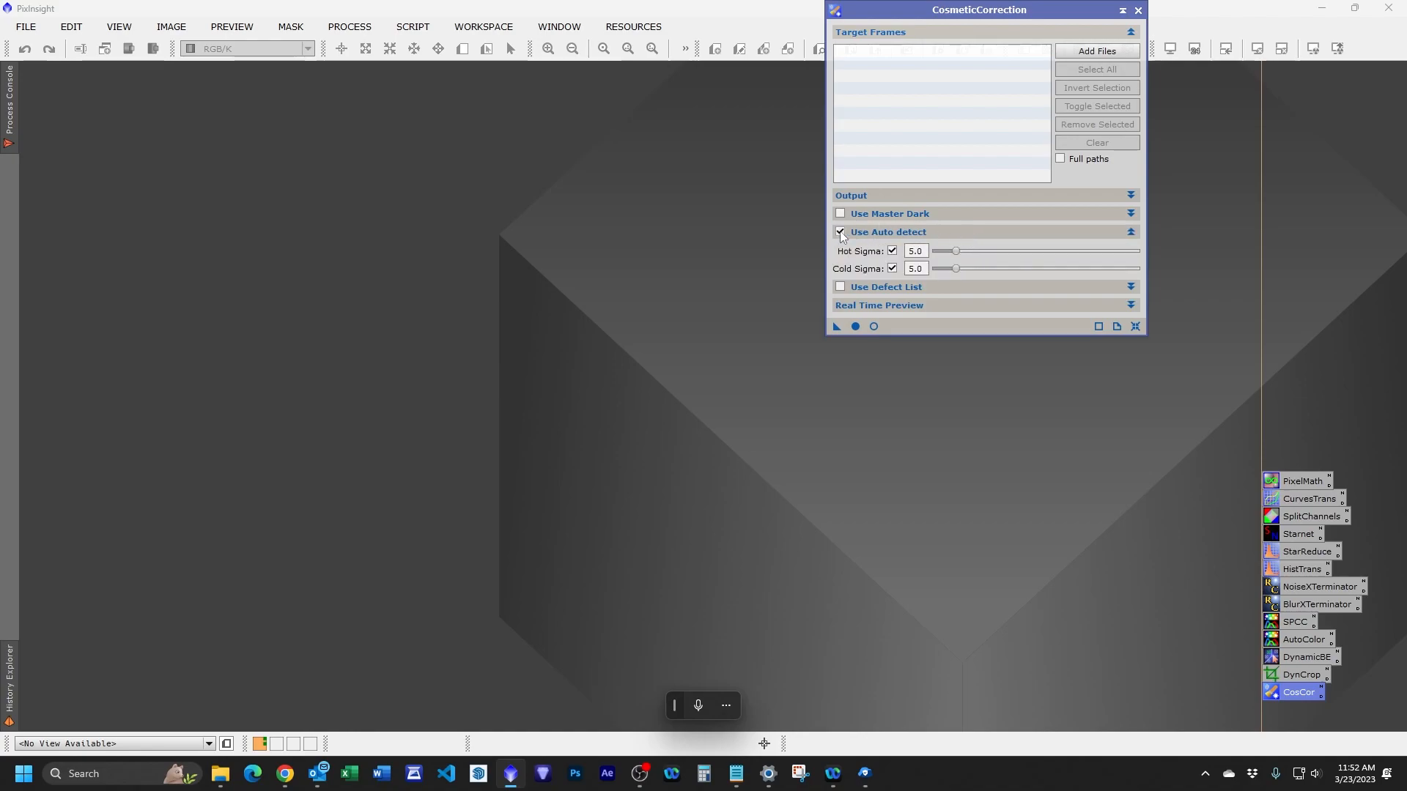
pyautogui.click(938, 233)
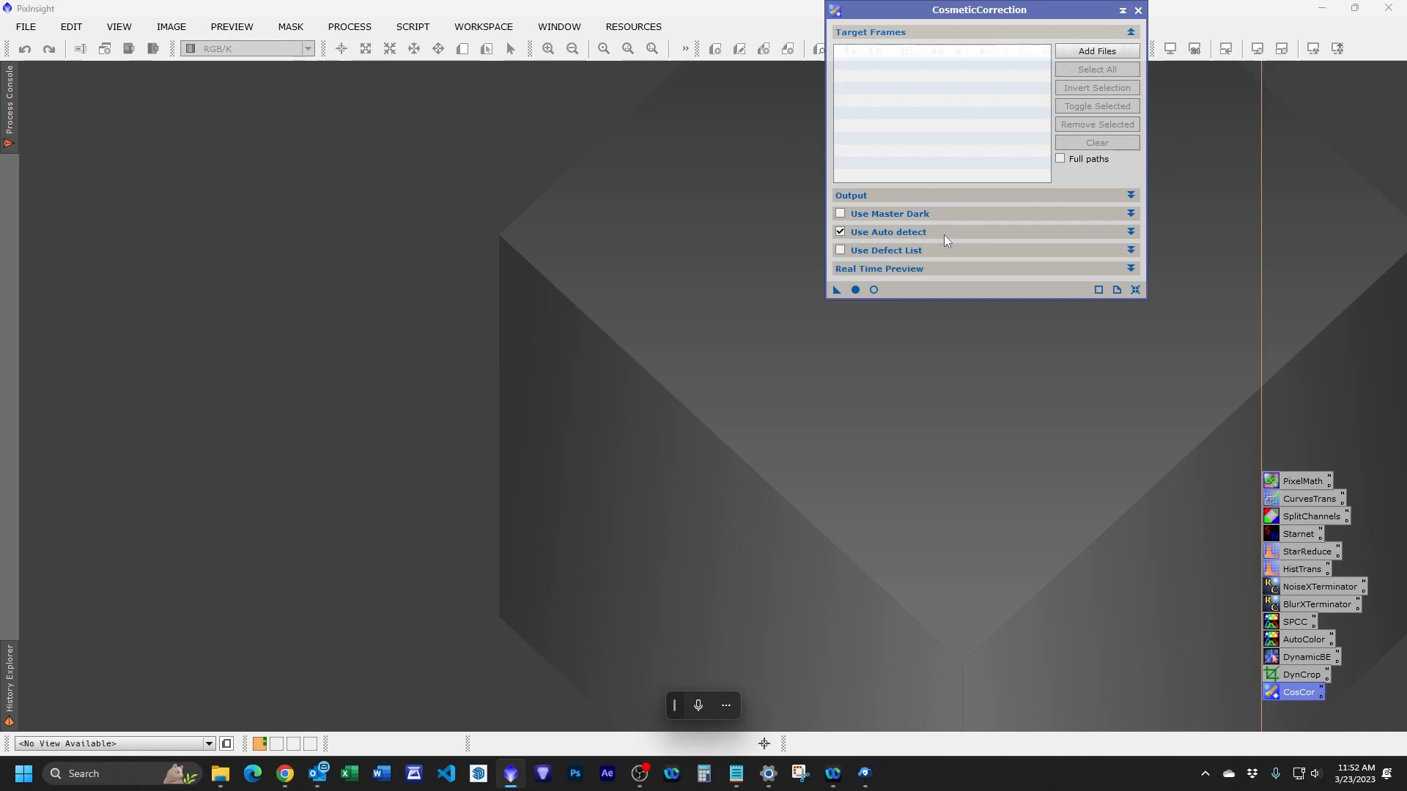
pyautogui.click(1138, 12)
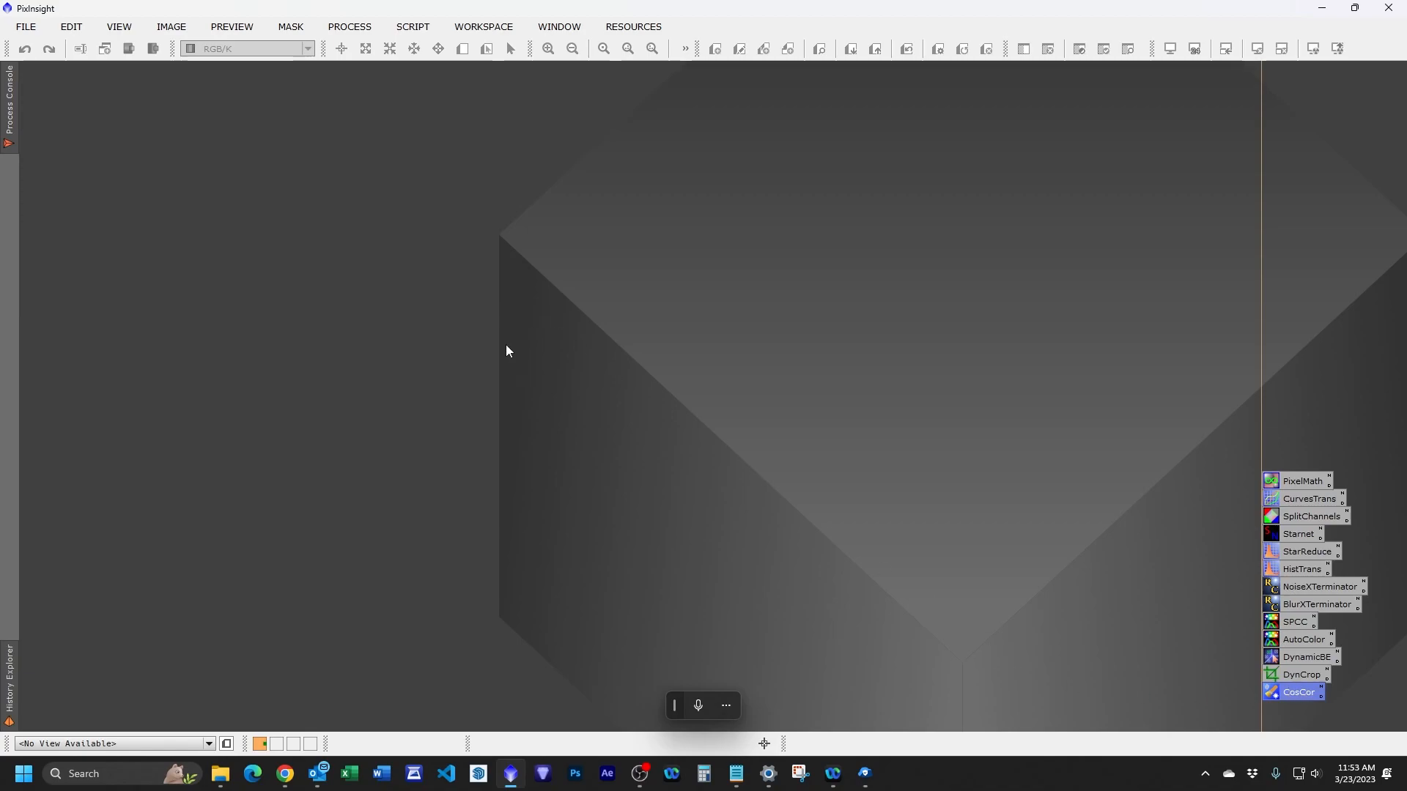
# Open the WeightedBatchPreprocessing script and reset all parameters to factory-default values while clearing all file lists.
pyautogui.click(413, 28)
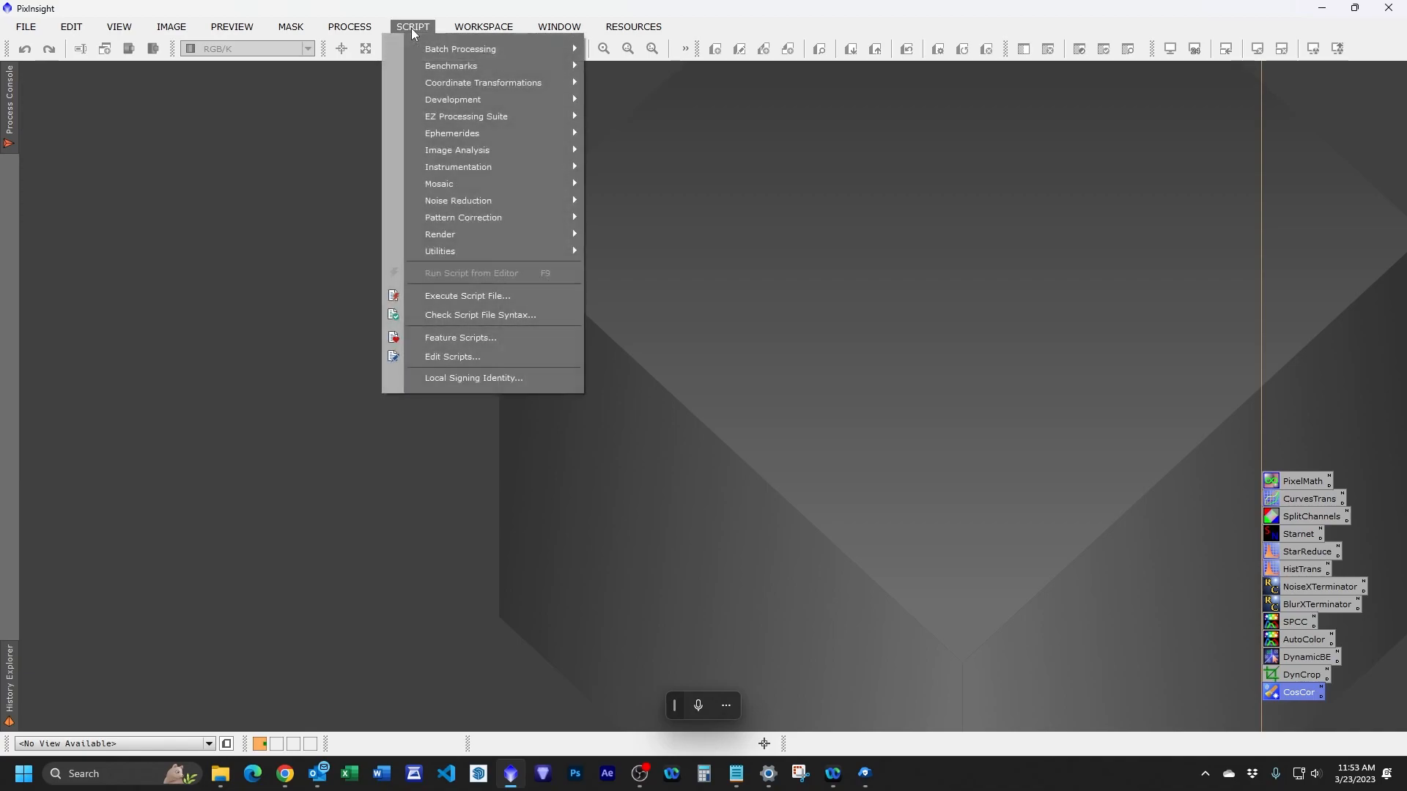
pyautogui.moveTo(432, 48)
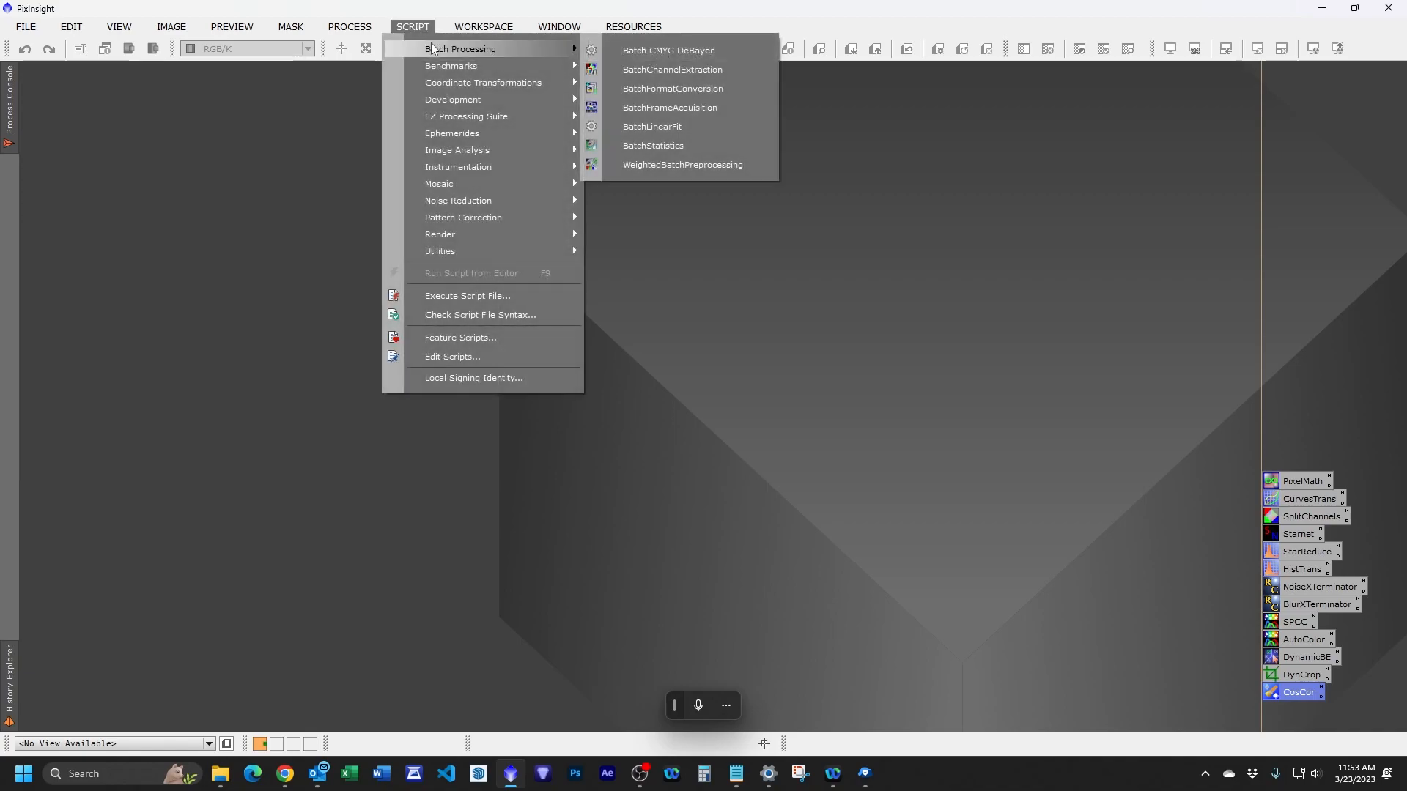
pyautogui.click(676, 164)
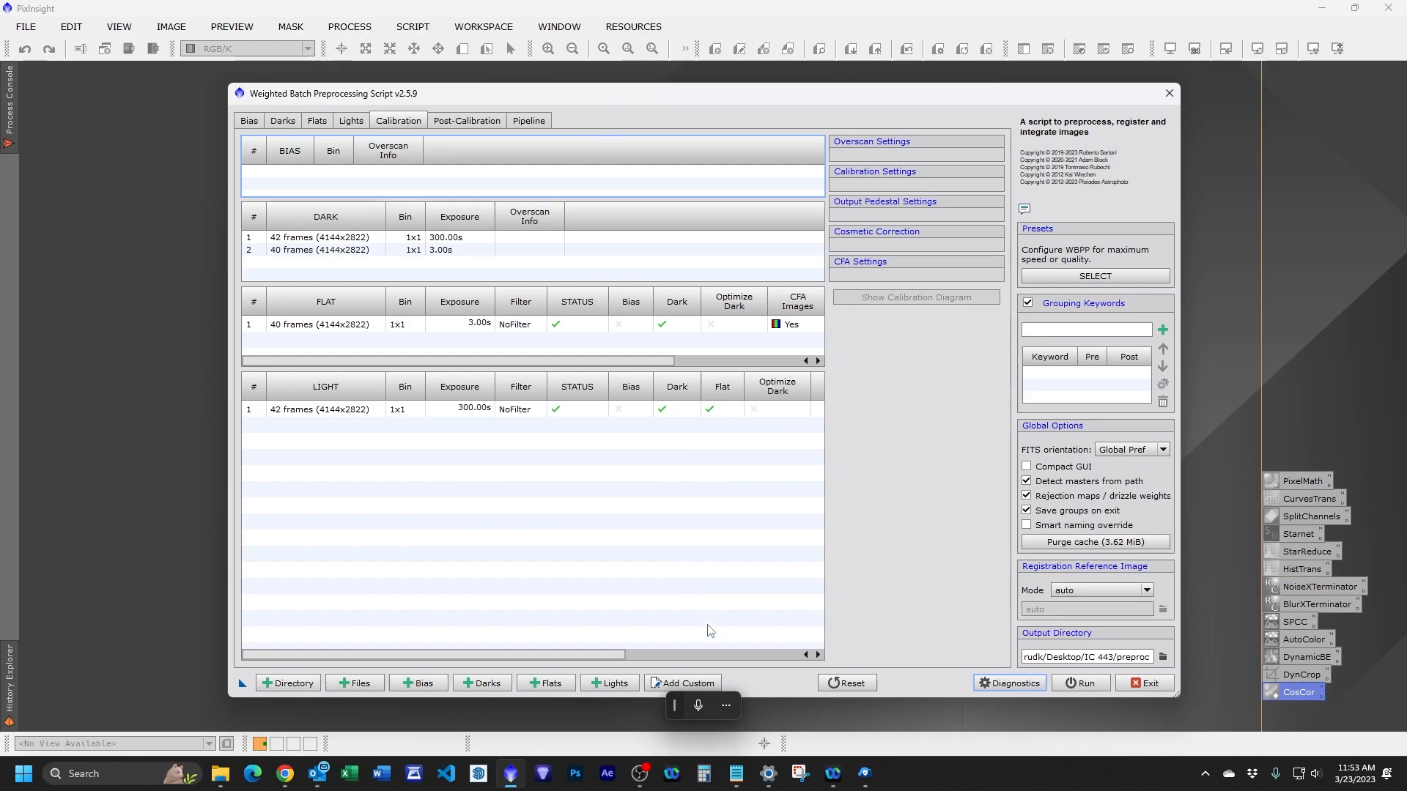
pyautogui.click(844, 689)
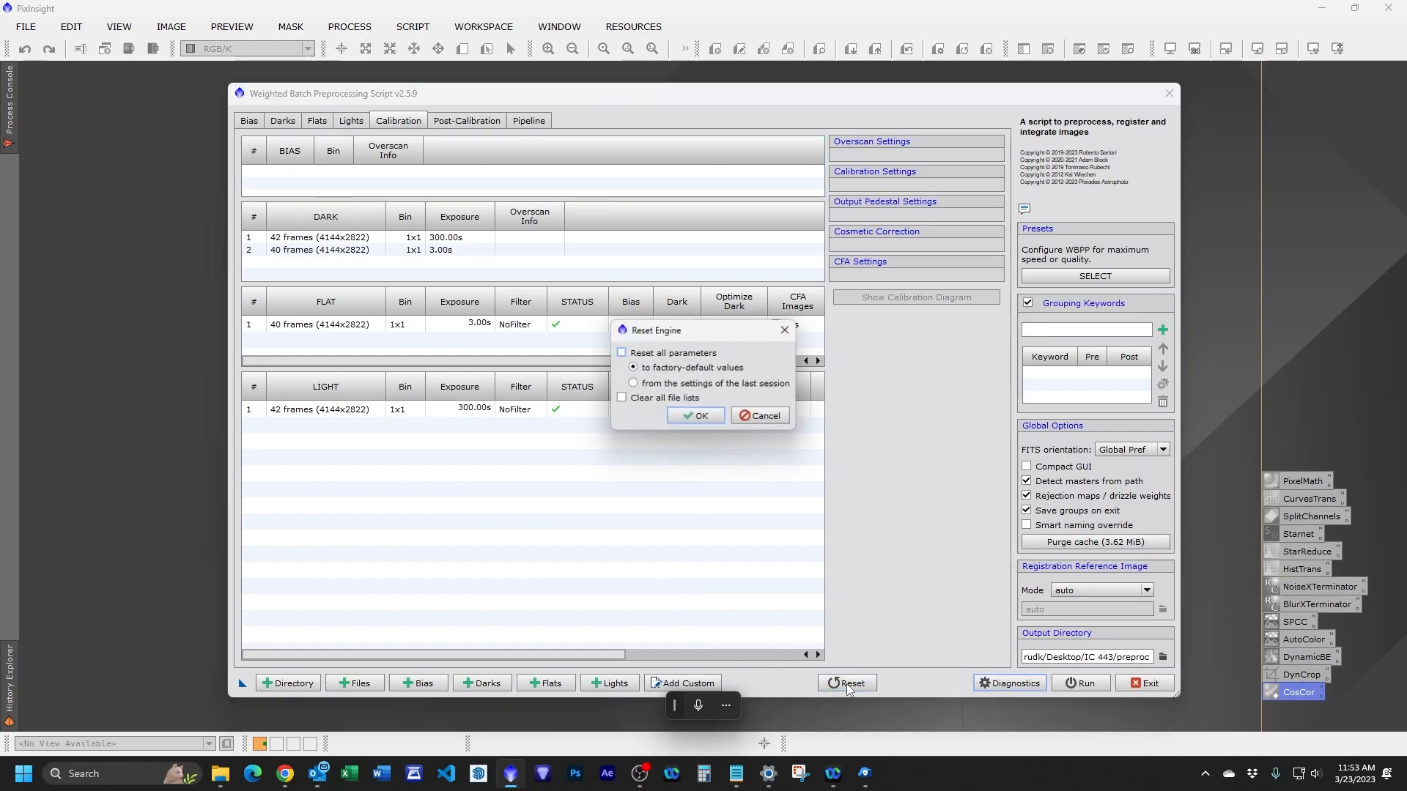
pyautogui.click(622, 353)
pyautogui.click(621, 398)
pyautogui.click(685, 417)
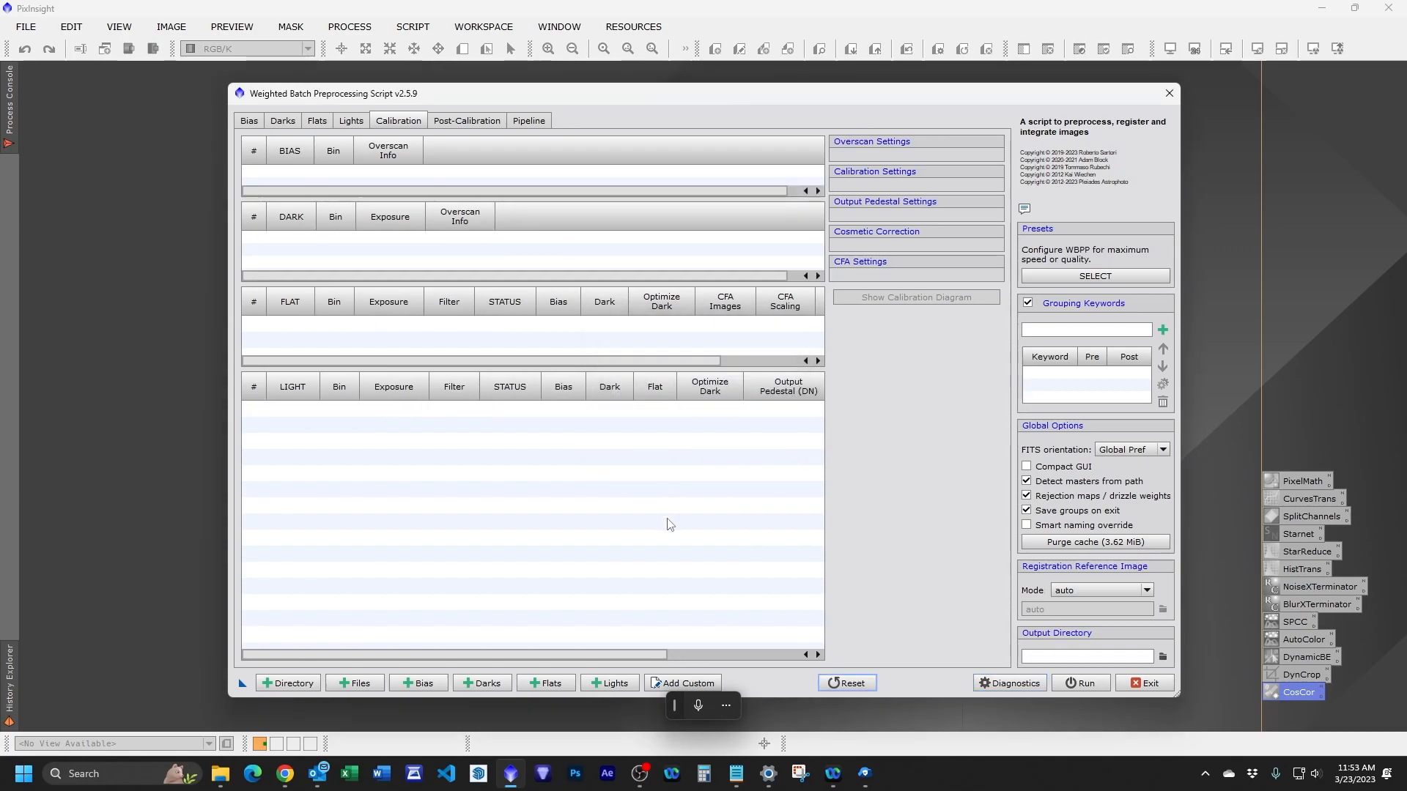
# Look through the script's Bias, Darks, Flats, Lights, Calibration, Post-Calibration and Pipeline pages after the reset.
pyautogui.click(246, 122)
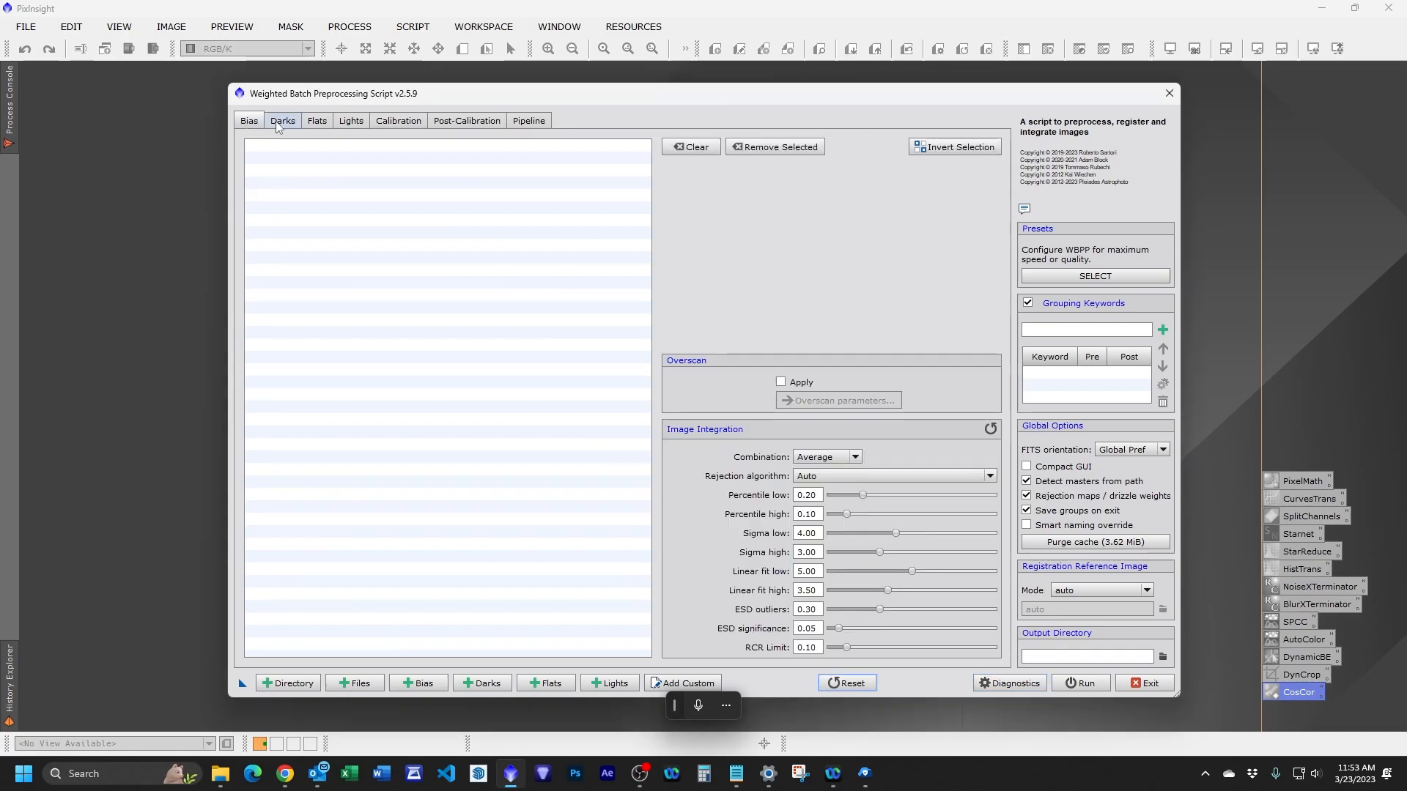
pyautogui.click(283, 122)
pyautogui.click(326, 124)
pyautogui.click(351, 121)
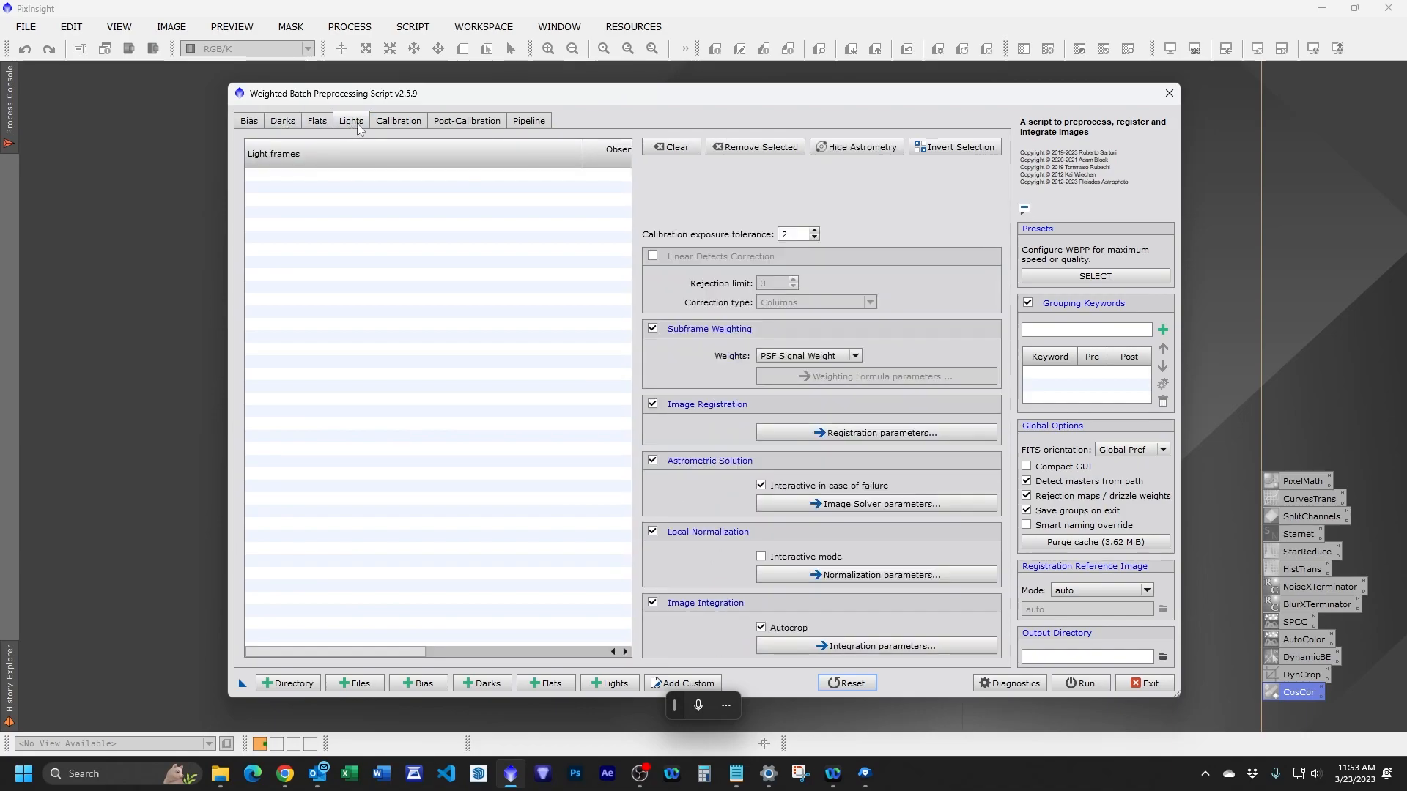
pyautogui.click(398, 122)
pyautogui.click(458, 123)
pyautogui.click(529, 123)
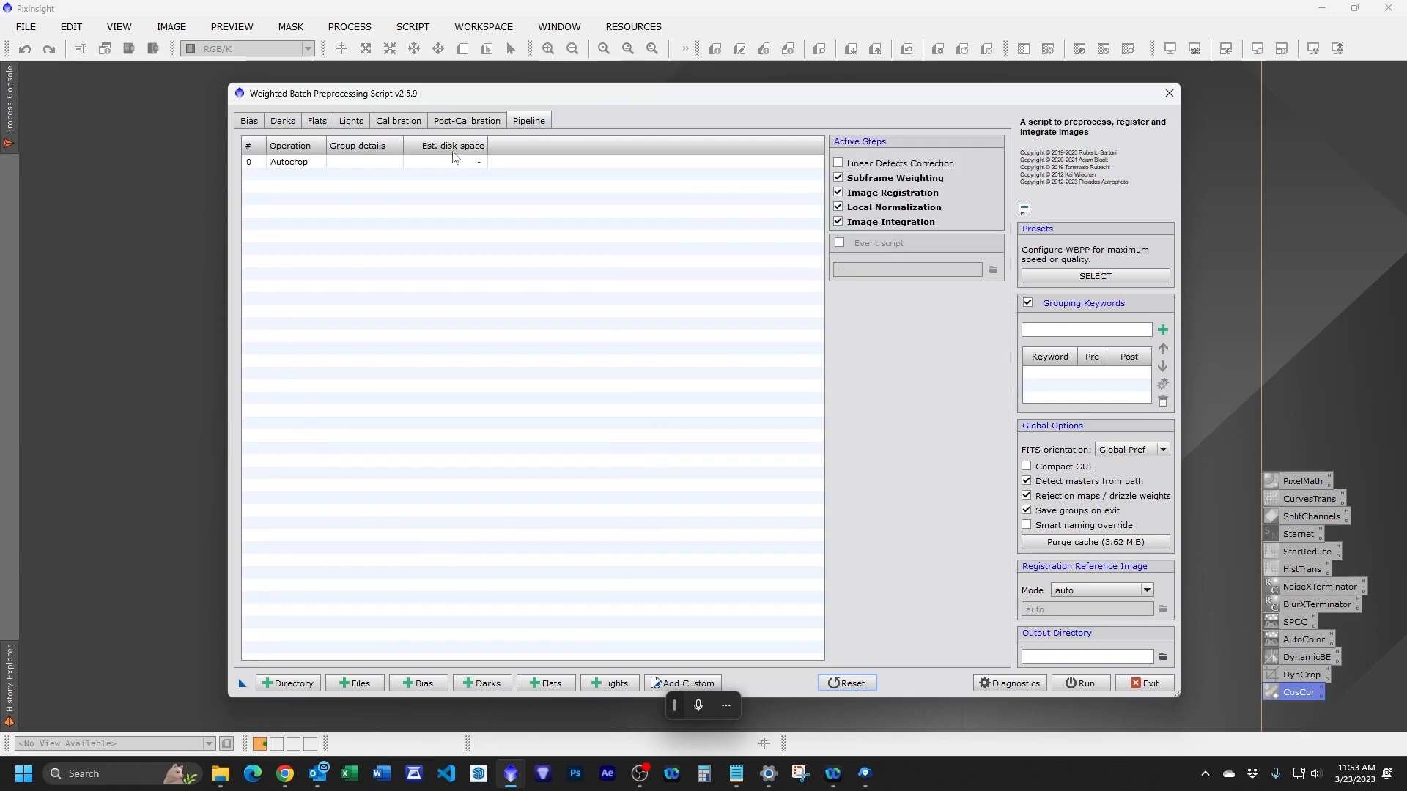
pyautogui.click(258, 124)
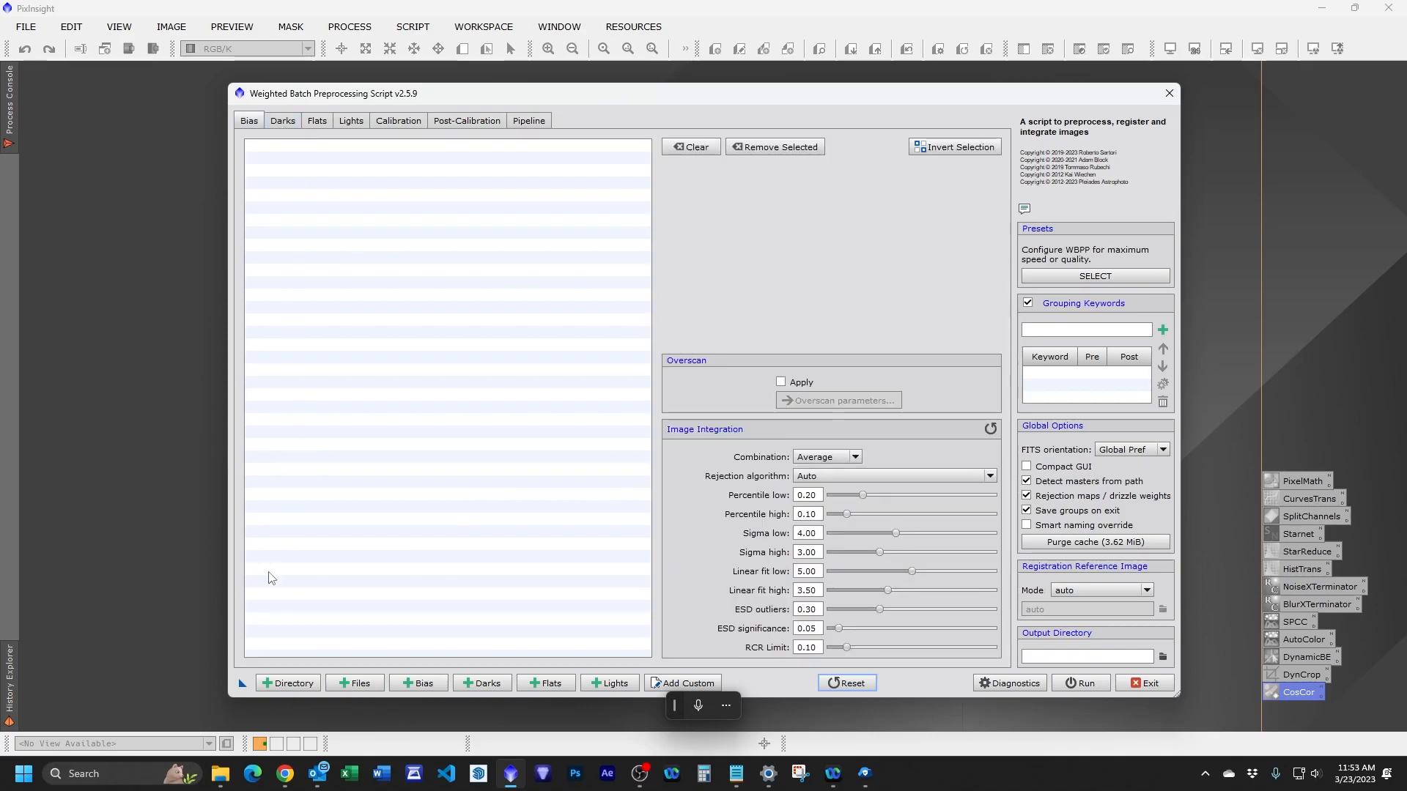
# Add all frames from the IC 443 directory on the Desktop and dismiss the diagnostic messages.
pyautogui.click(299, 683)
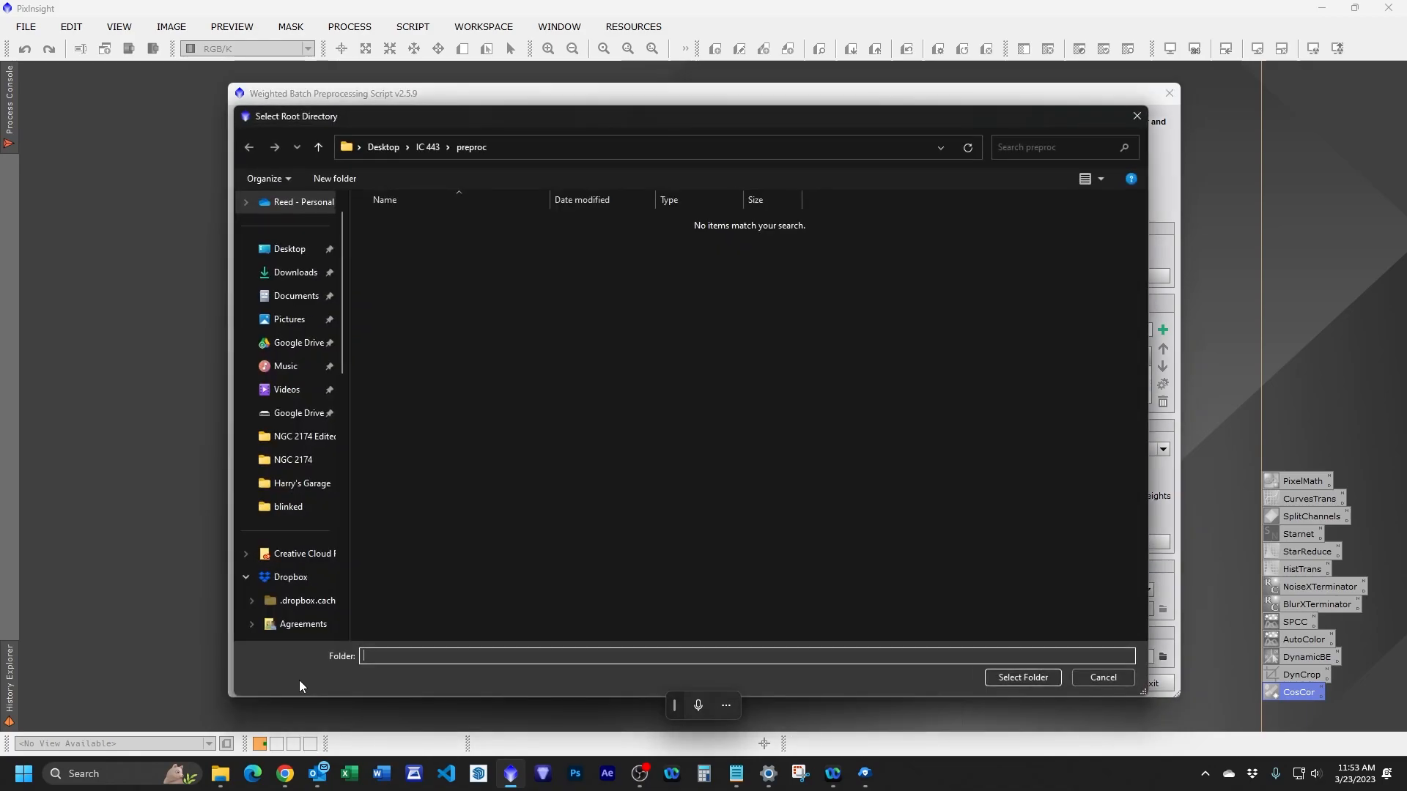
pyautogui.click(290, 250)
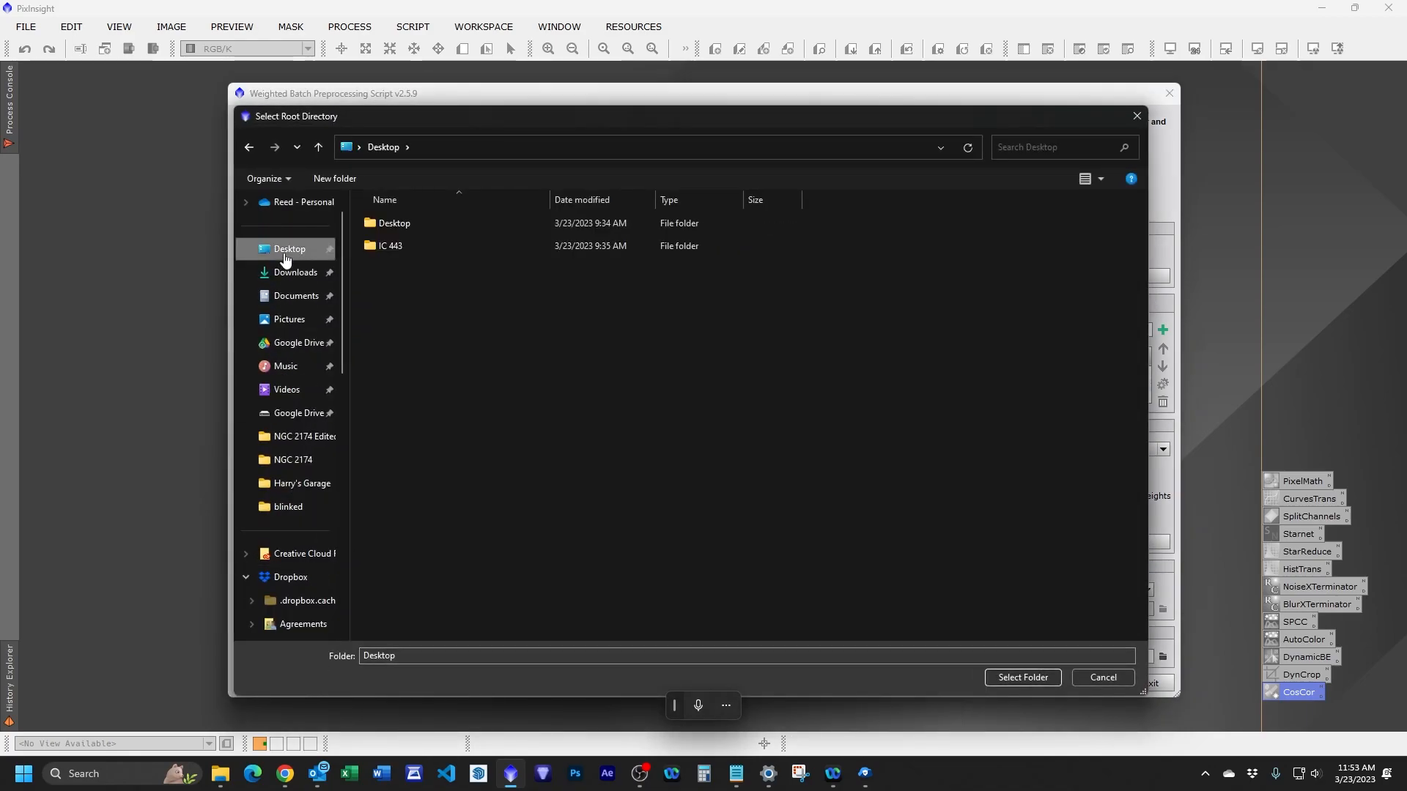
pyautogui.click(393, 247)
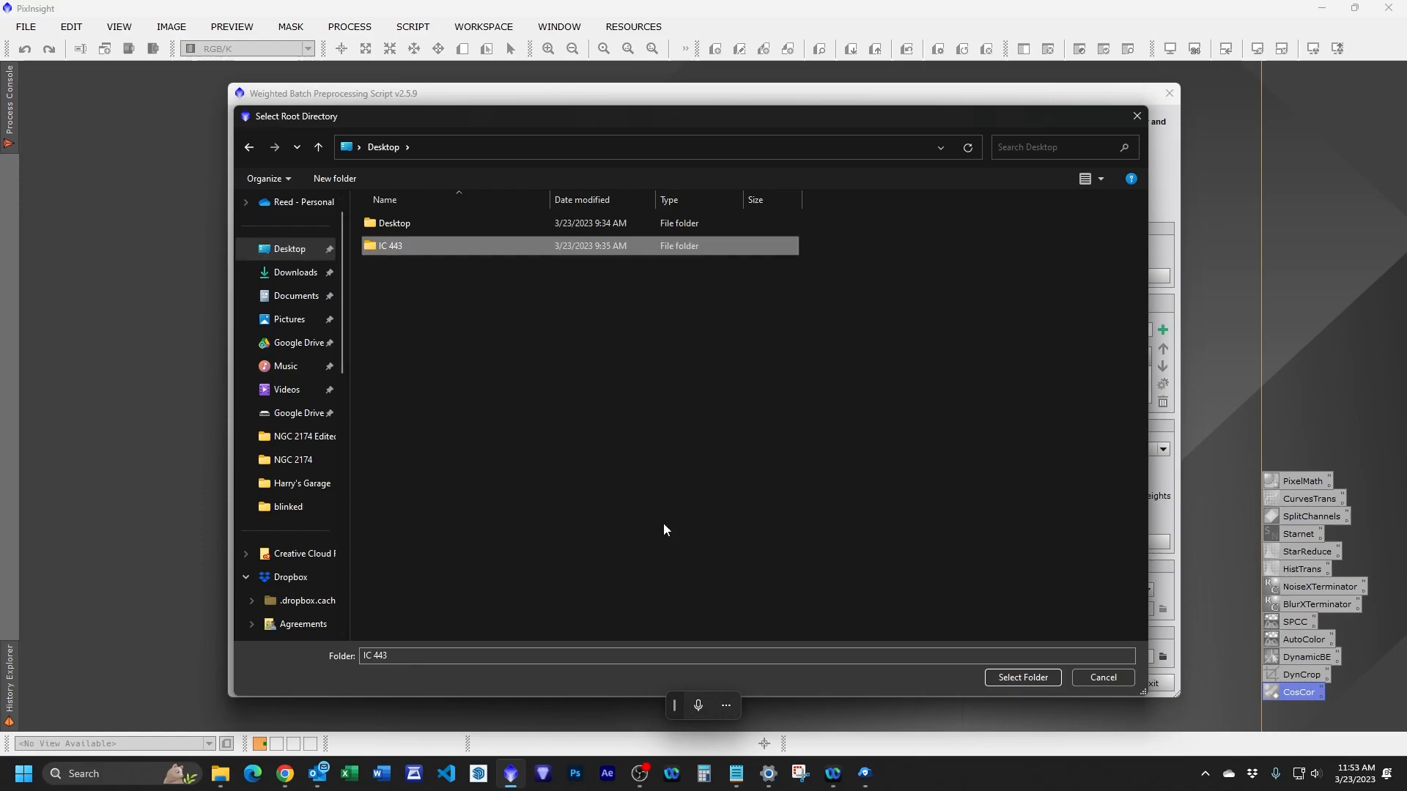
pyautogui.click(1021, 678)
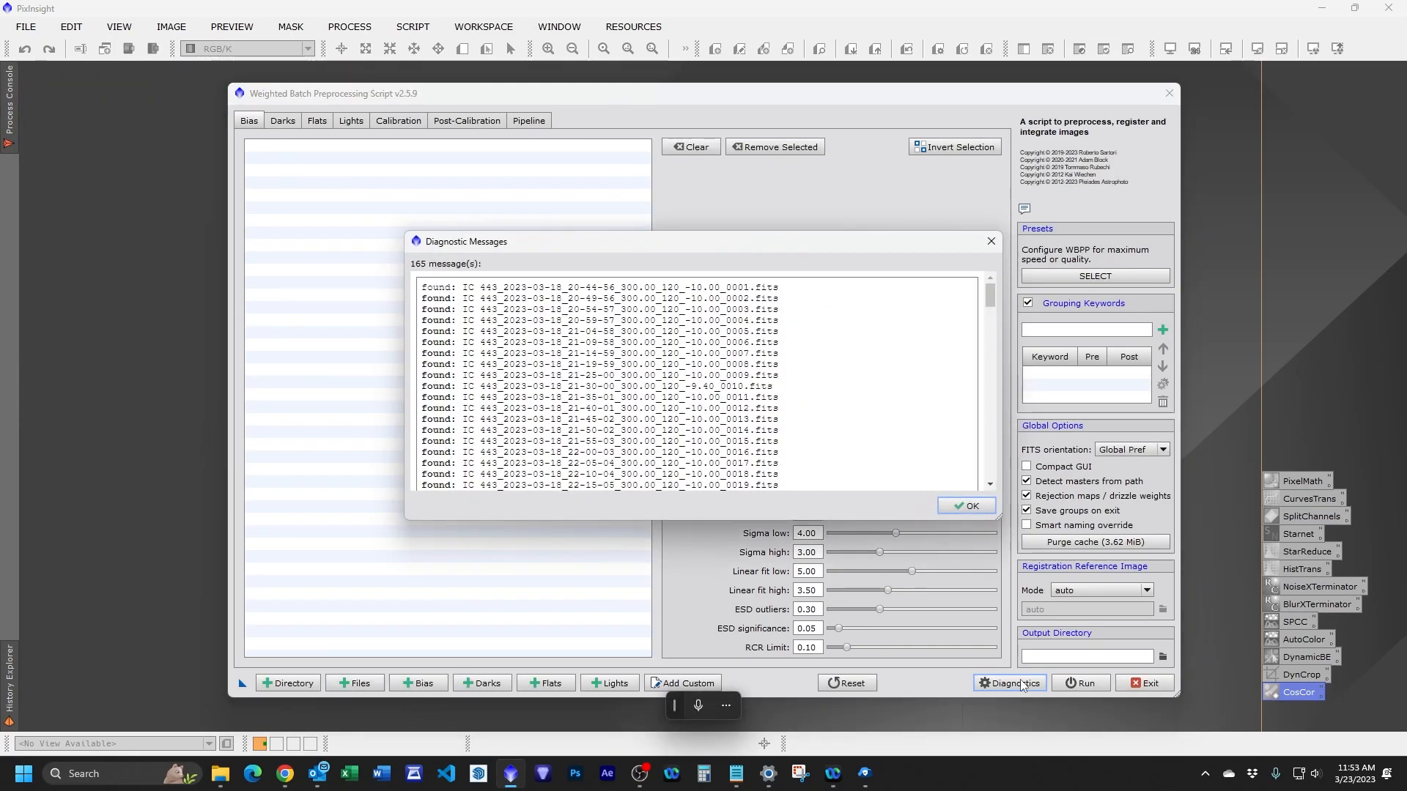
pyautogui.click(966, 506)
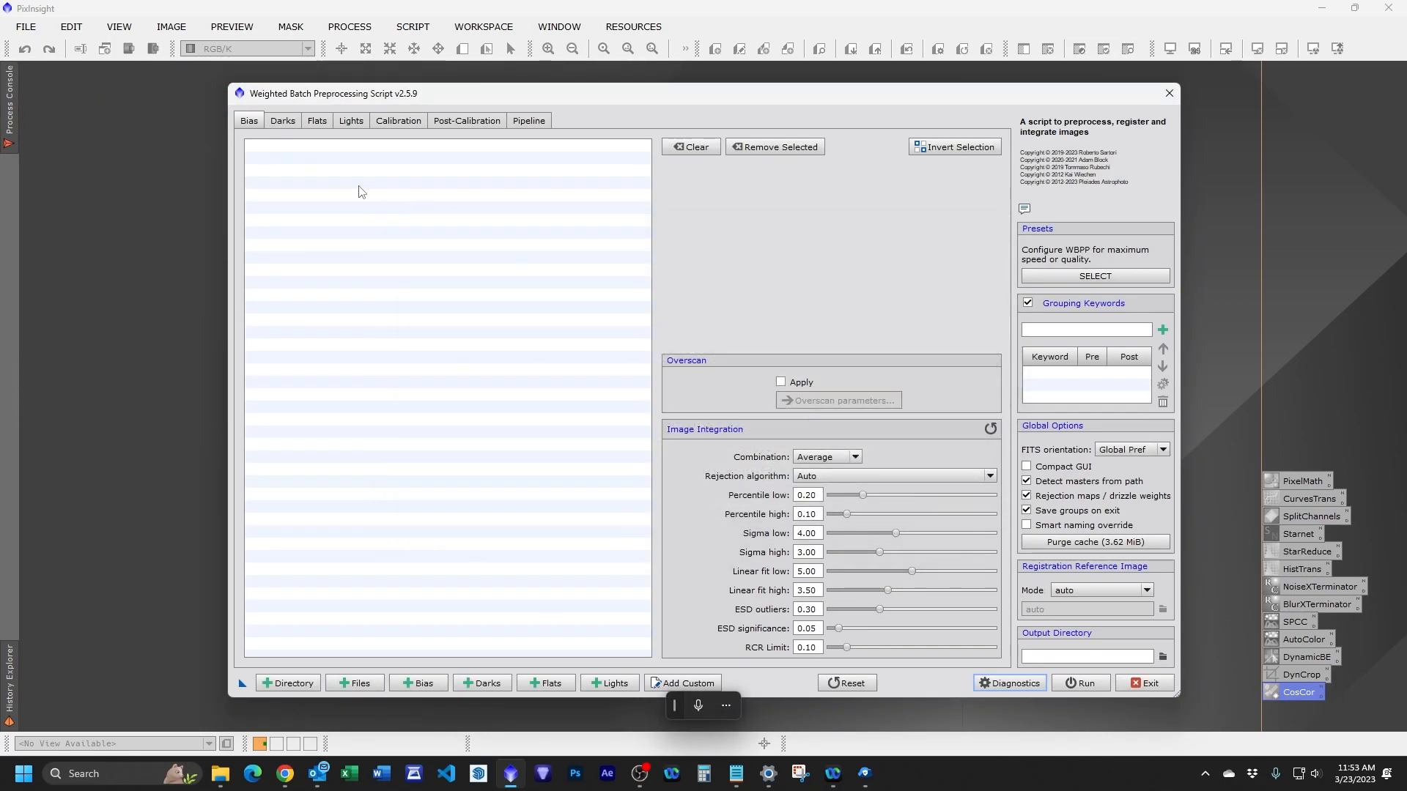
# Check the loaded dark, flat and light frame lists and how the frames are grouped for calibration.
pyautogui.click(282, 121)
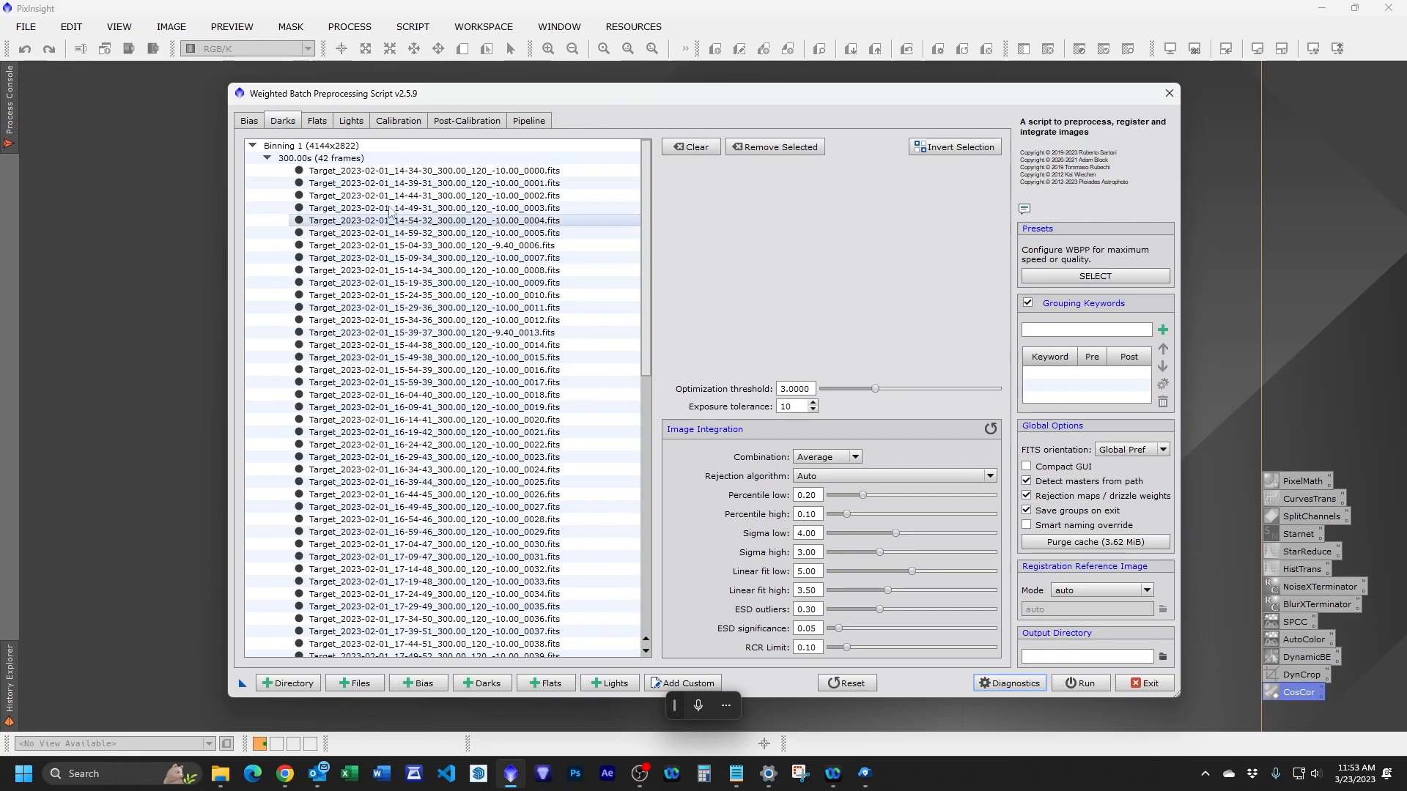
pyautogui.click(318, 120)
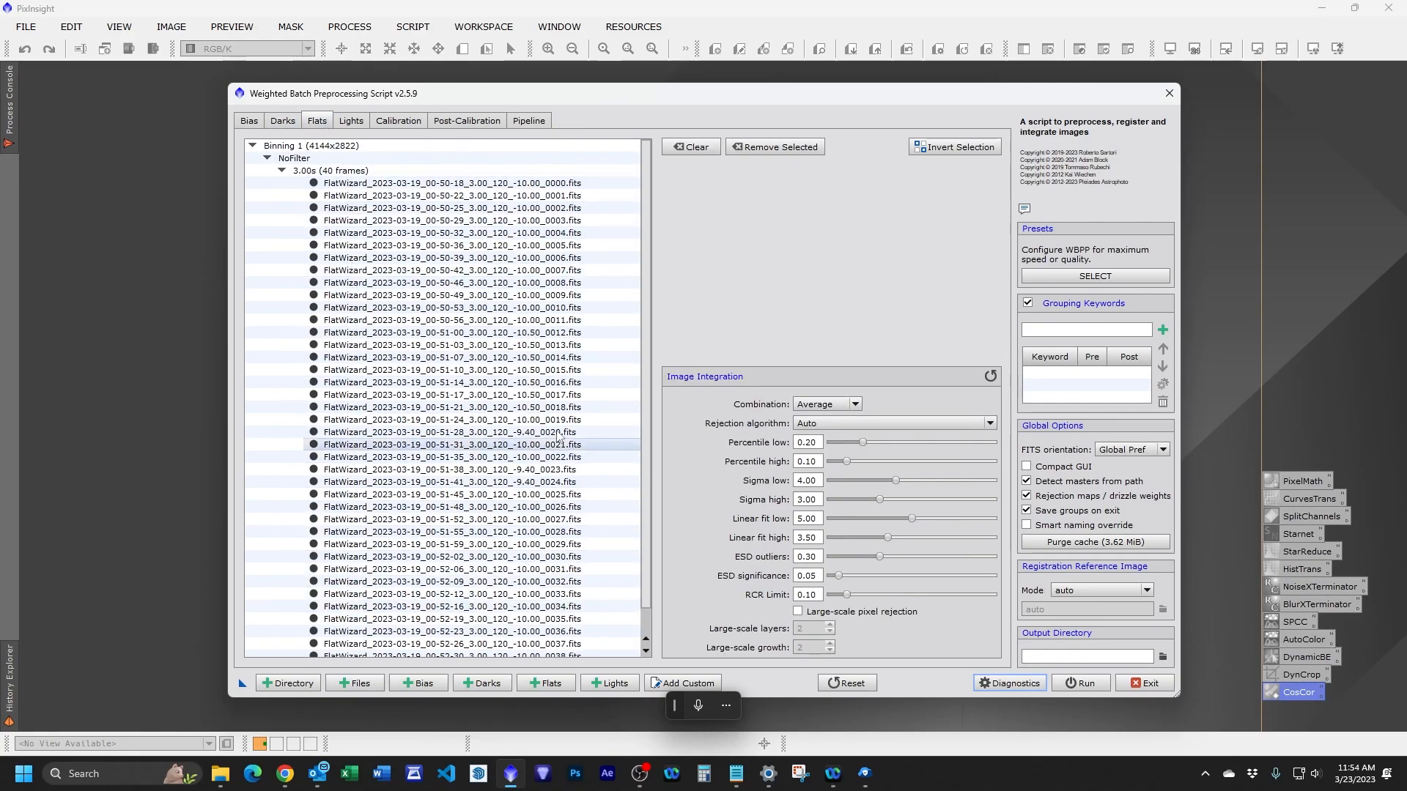
pyautogui.click(292, 125)
pyautogui.scroll(-5, 347, 507)
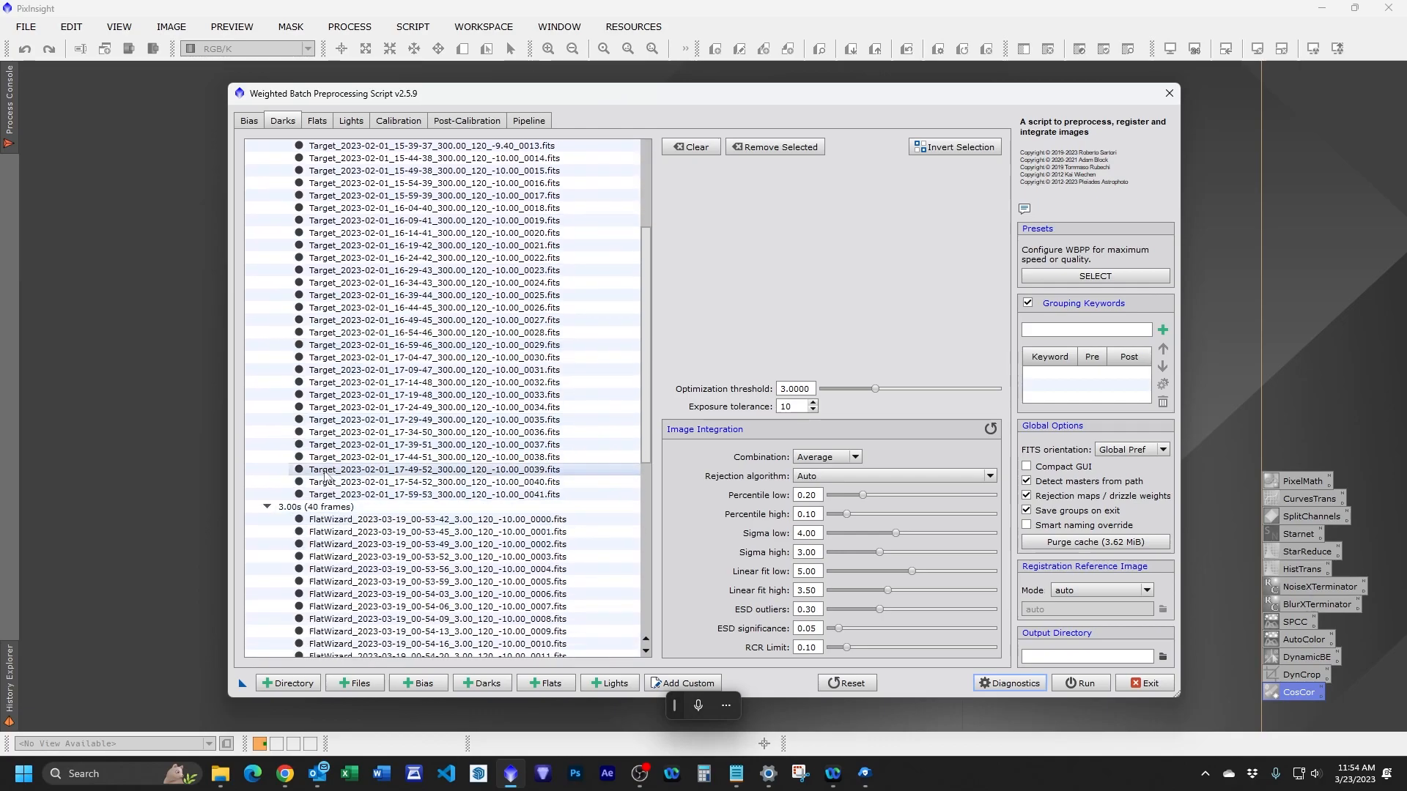
pyautogui.scroll(5, 345, 454)
pyautogui.click(352, 121)
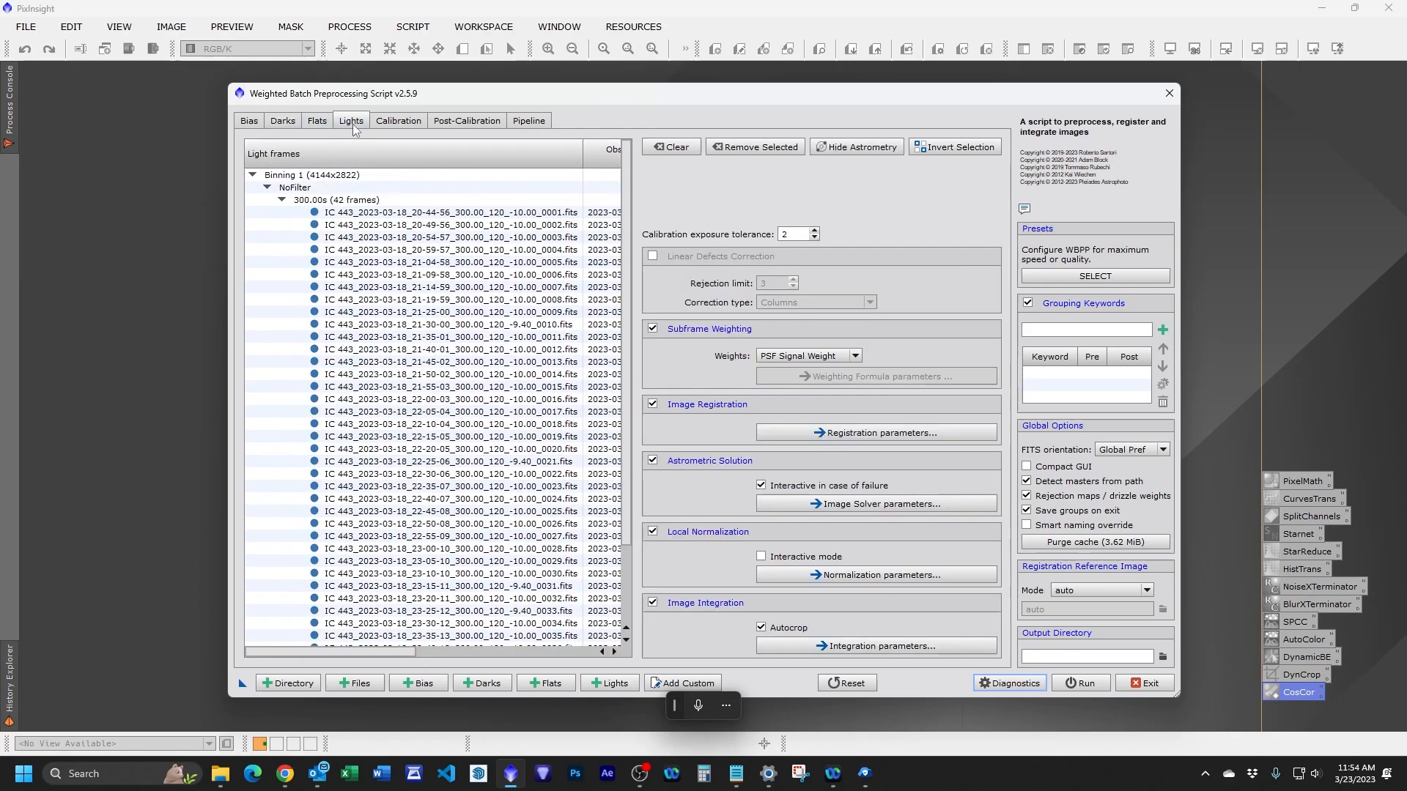
pyautogui.click(405, 123)
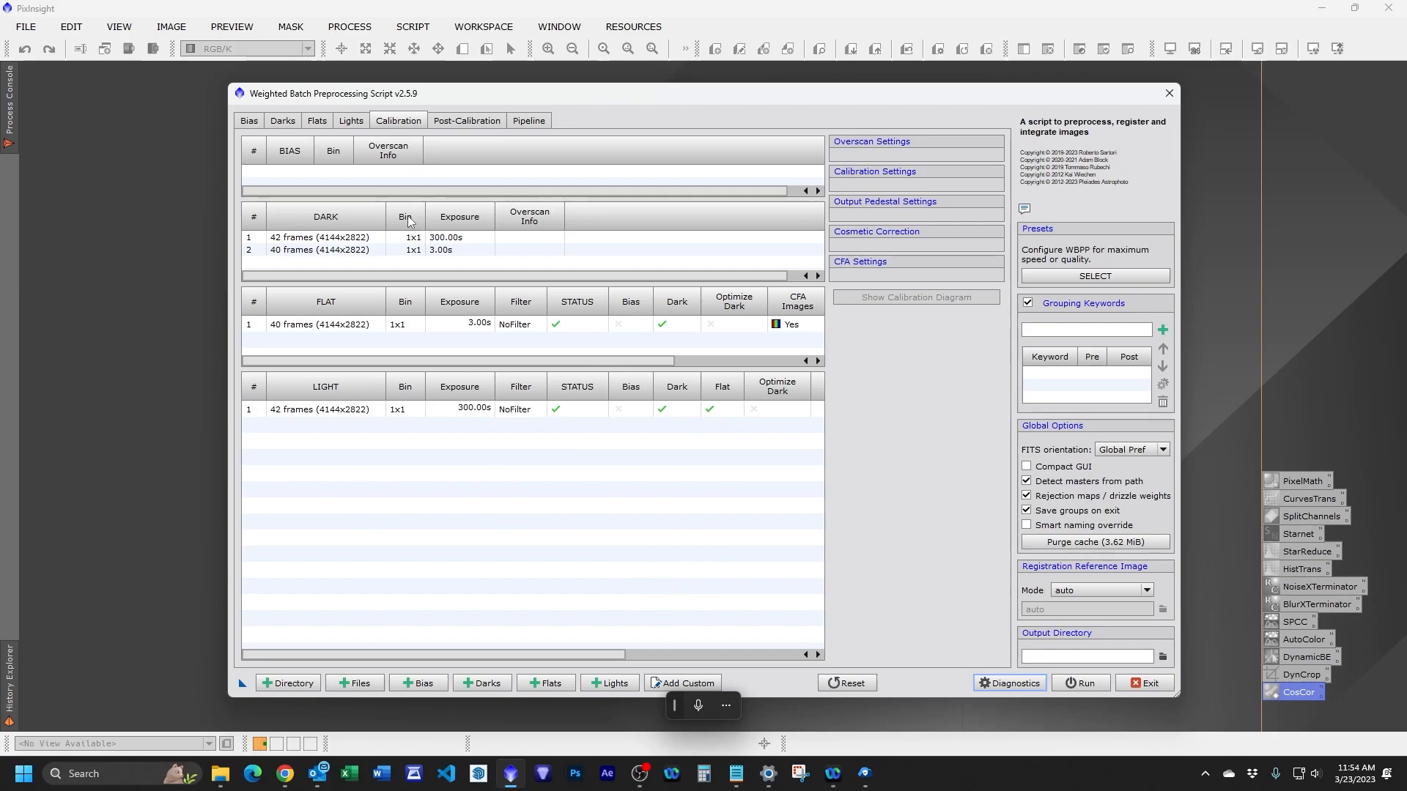
pyautogui.click(364, 121)
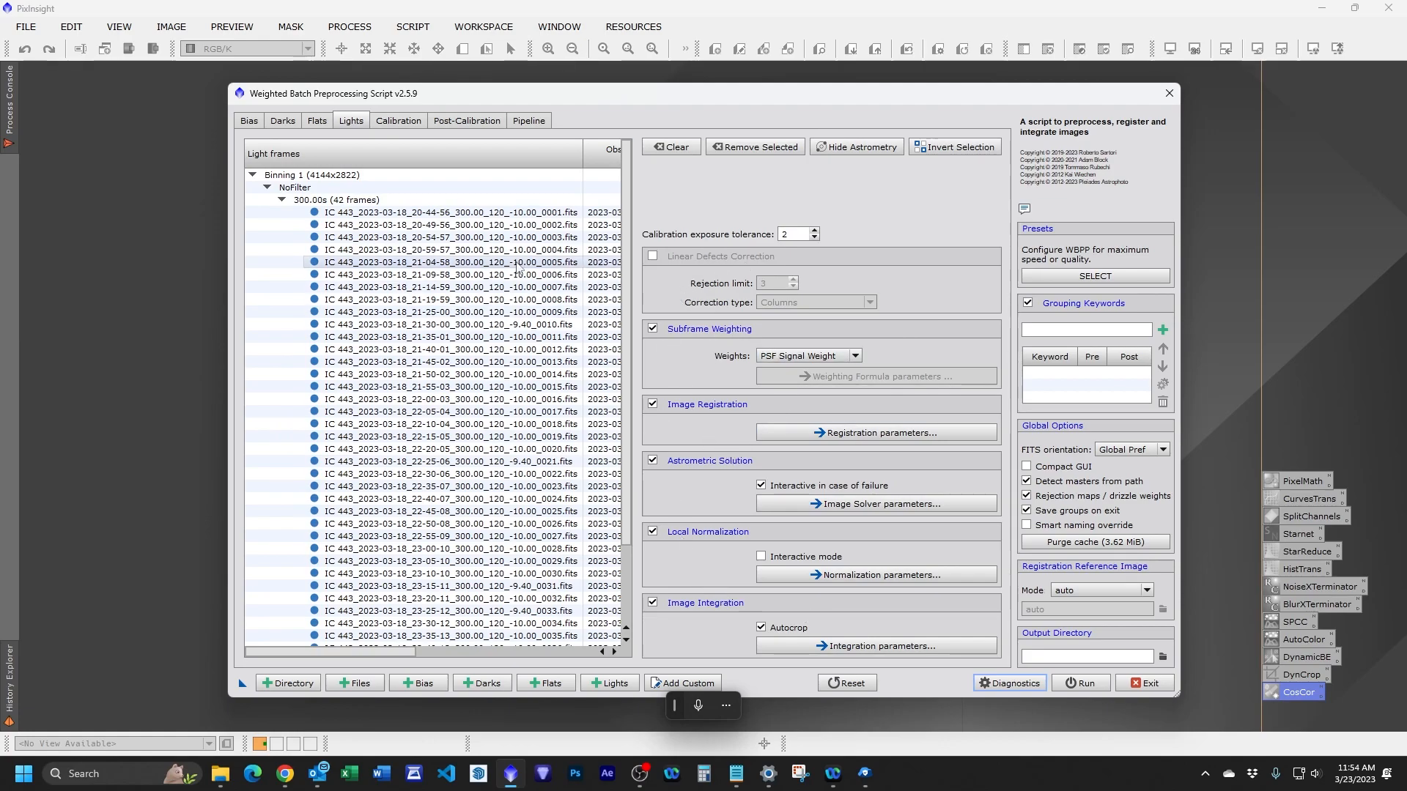
# Select the 3.00s flat group in the calibration setup and apply its CFA settings to all flat frames.
pyautogui.click(402, 123)
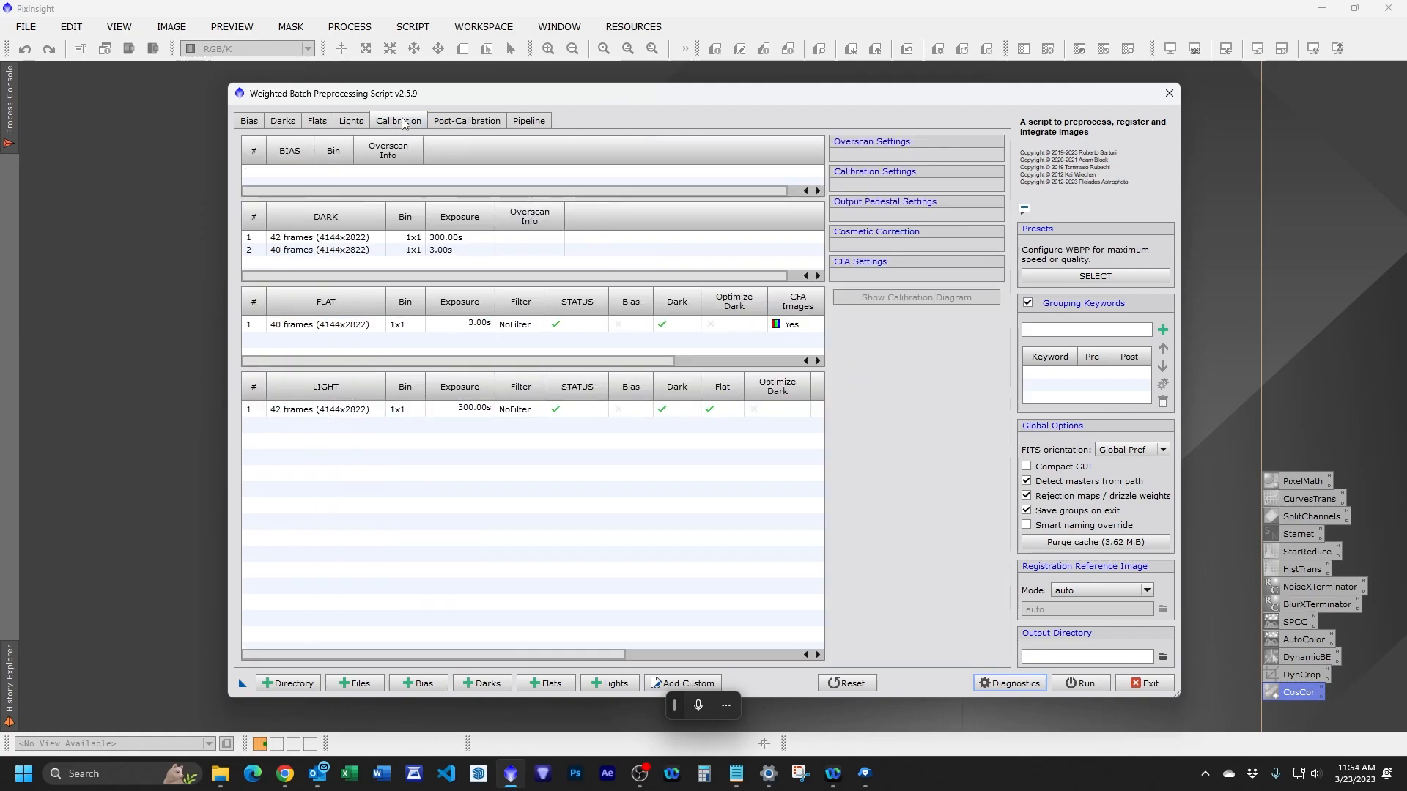
pyautogui.click(396, 326)
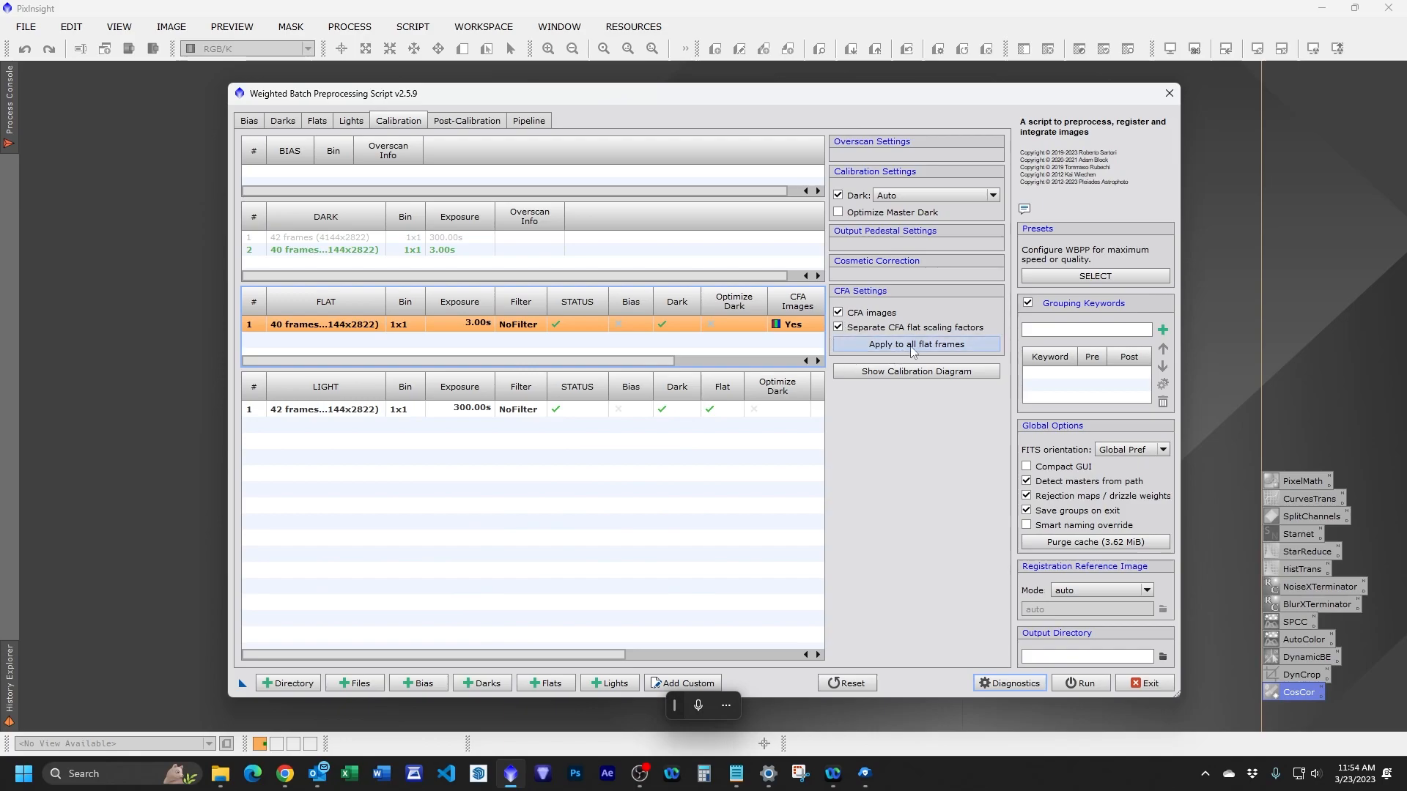
pyautogui.click(912, 352)
# For the 300.00s light group, set the Cosmetic Correction template to CosCor and apply the CFA settings to all light frames.
pyautogui.click(689, 409)
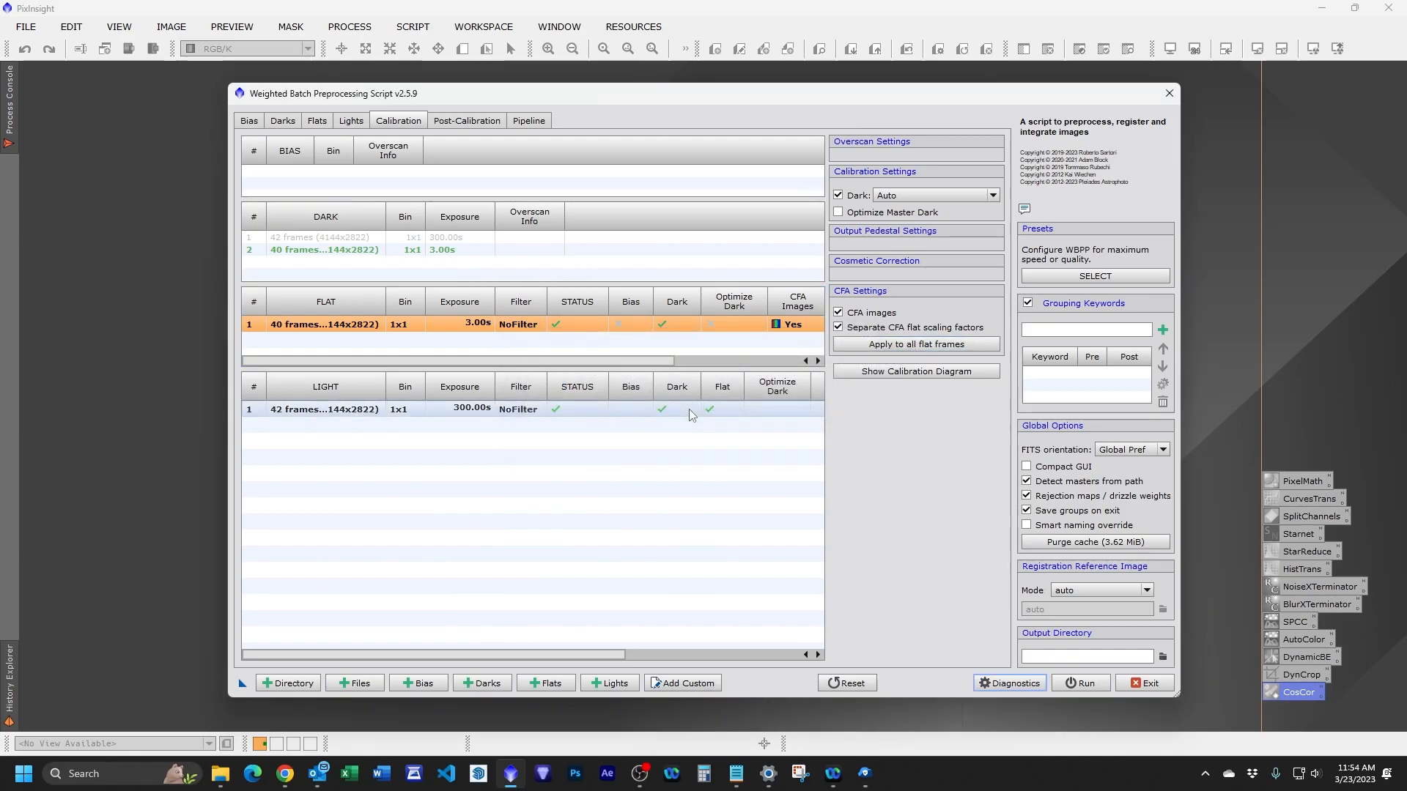
pyautogui.click(421, 409)
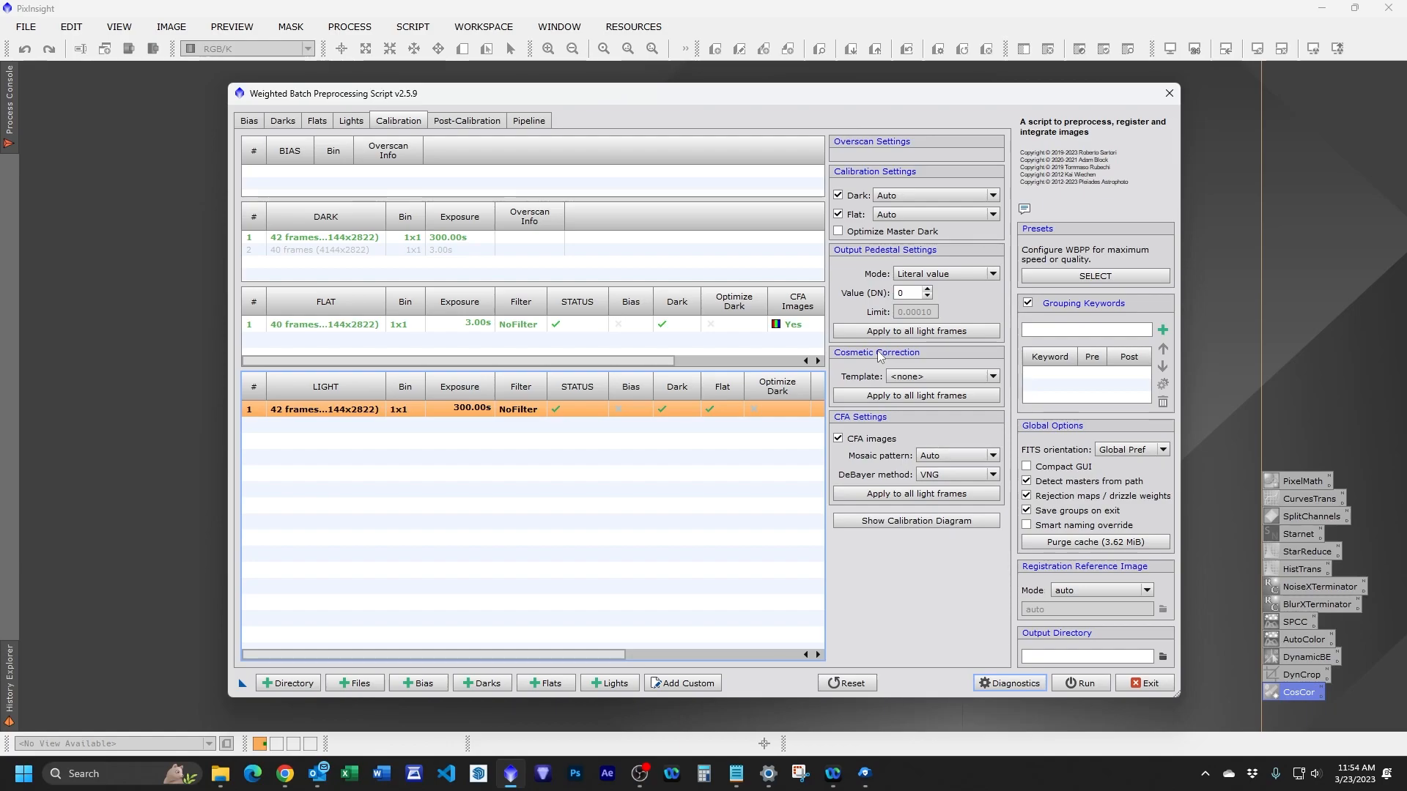
pyautogui.click(904, 378)
pyautogui.click(908, 401)
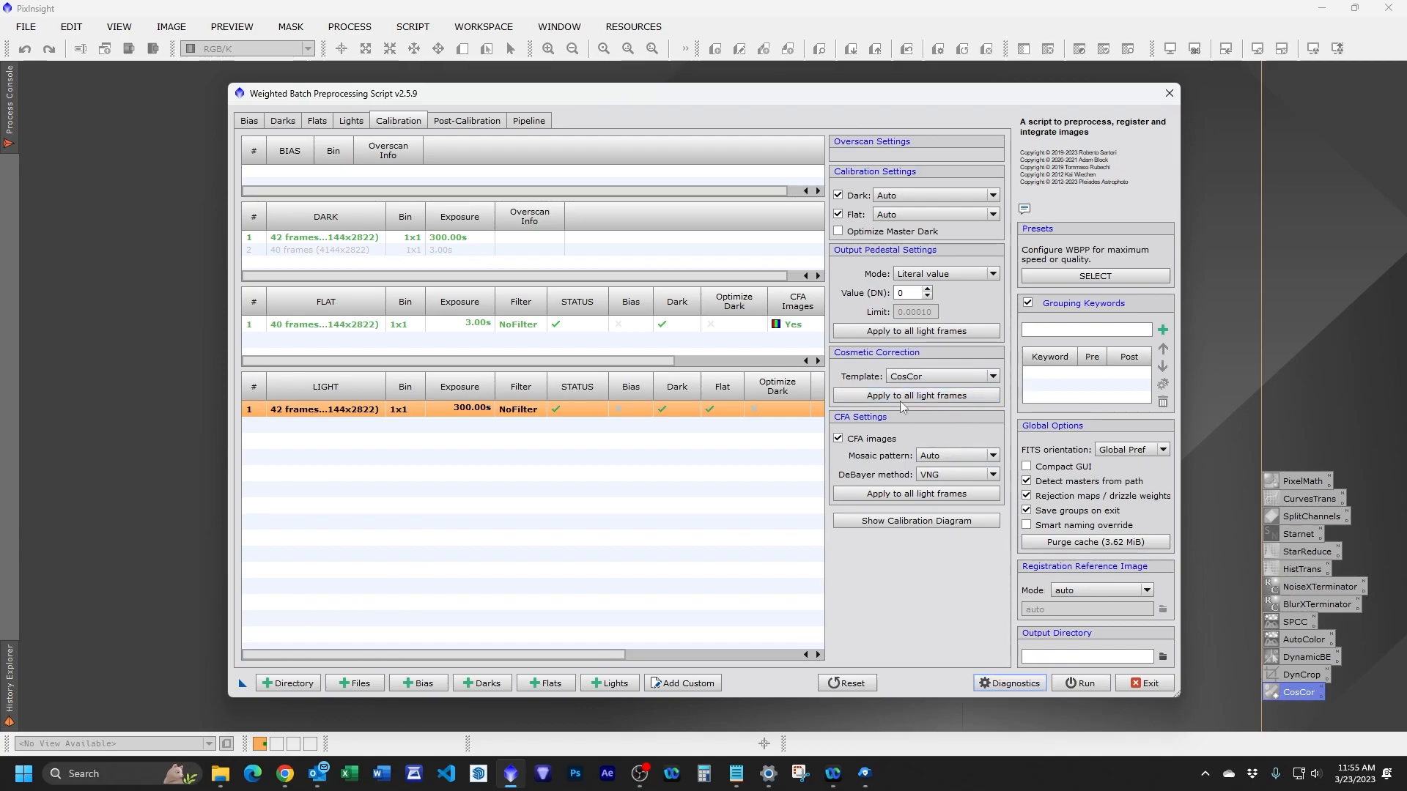
pyautogui.click(897, 496)
# View the calibration flow diagram for the 300.00s light group and close it.
pyautogui.click(674, 409)
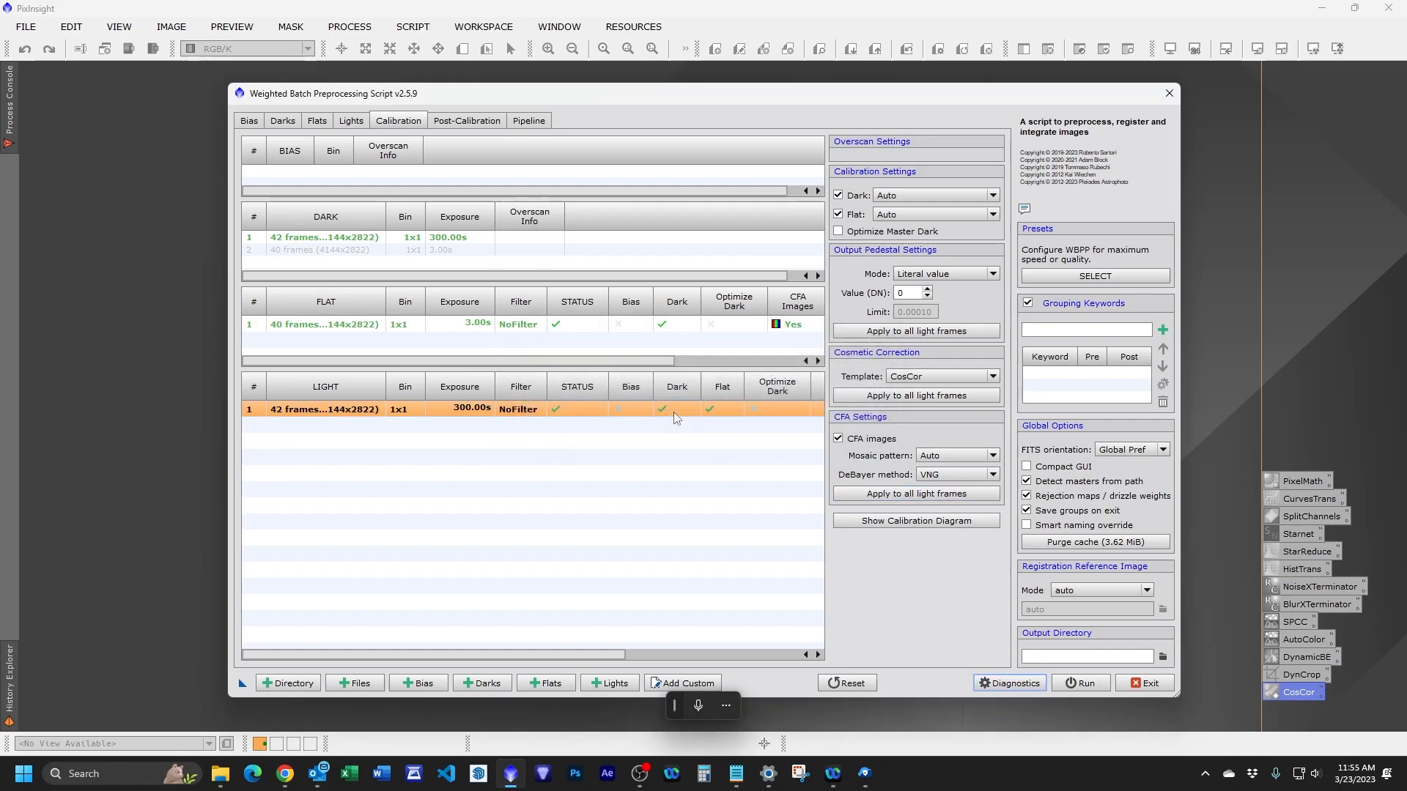
pyautogui.click(894, 523)
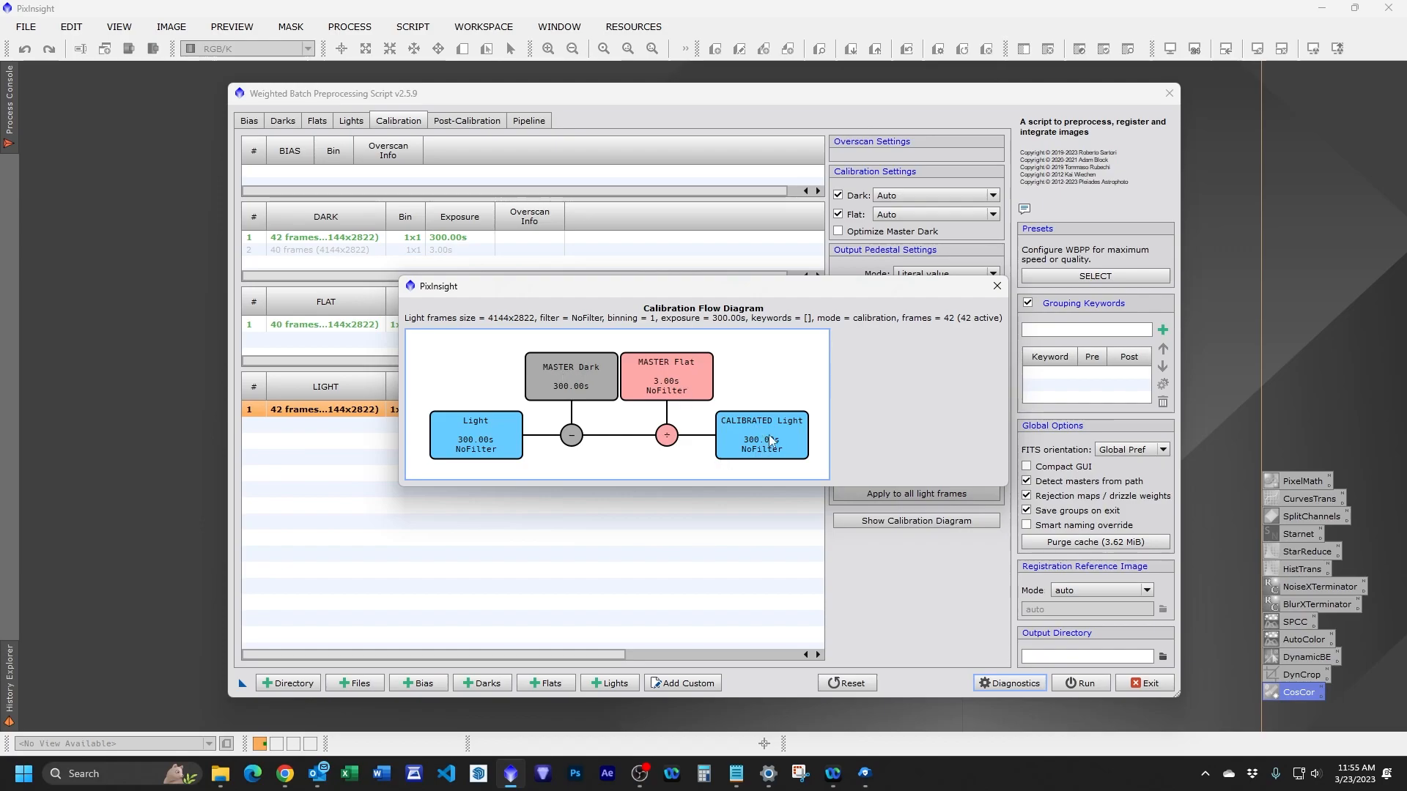
pyautogui.click(998, 287)
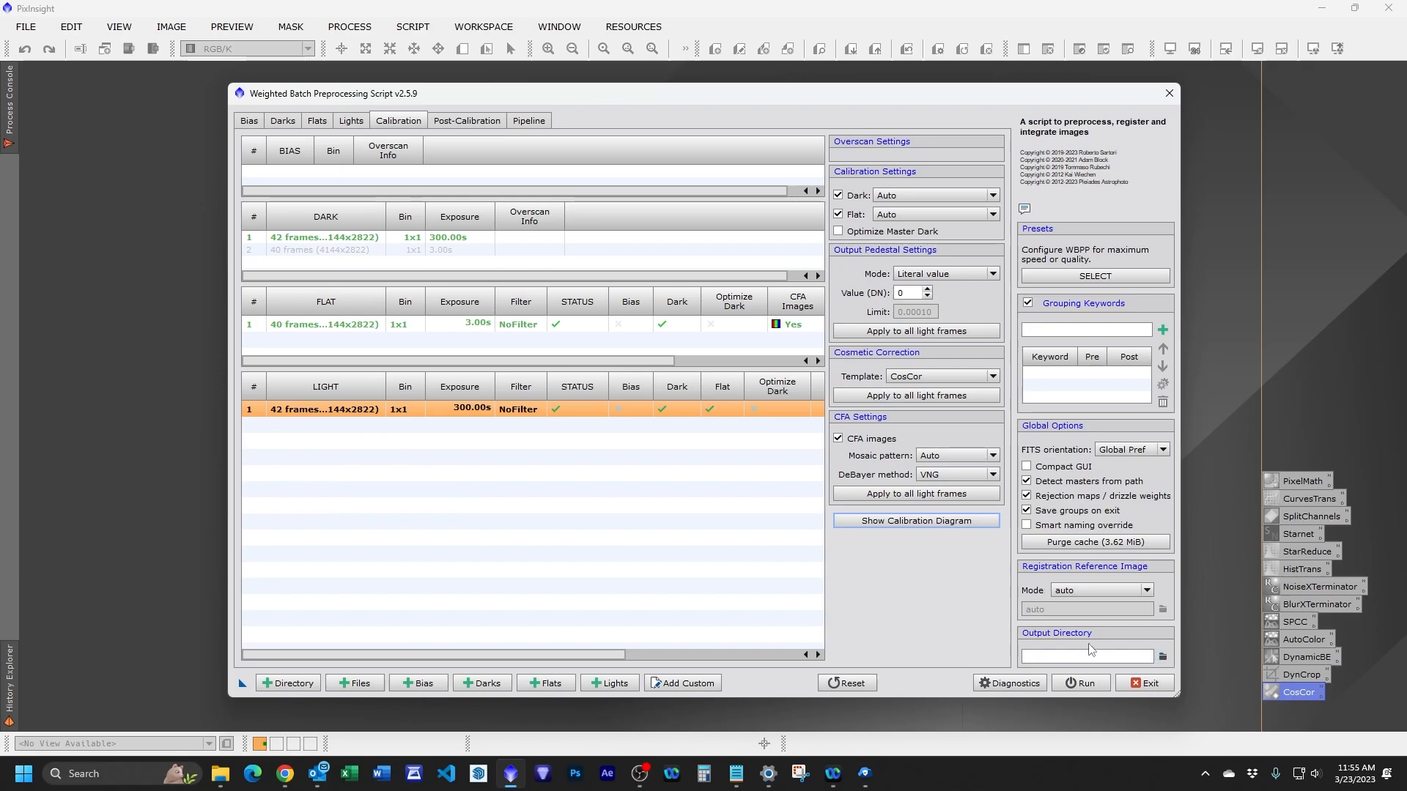
# Set the output directory to the preproc folder inside IC 443 and check the script's diagnostic messages.
pyautogui.click(1163, 658)
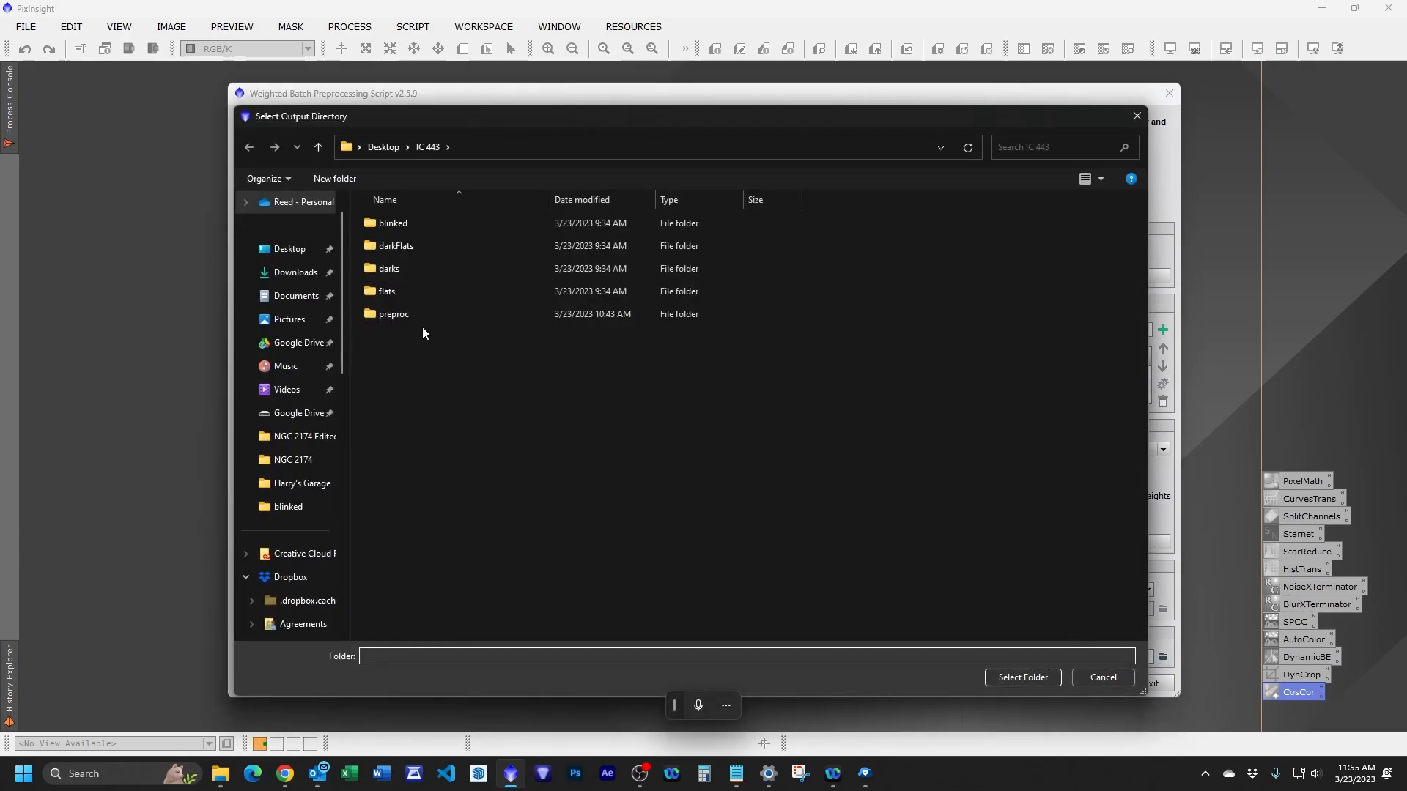
pyautogui.click(420, 317)
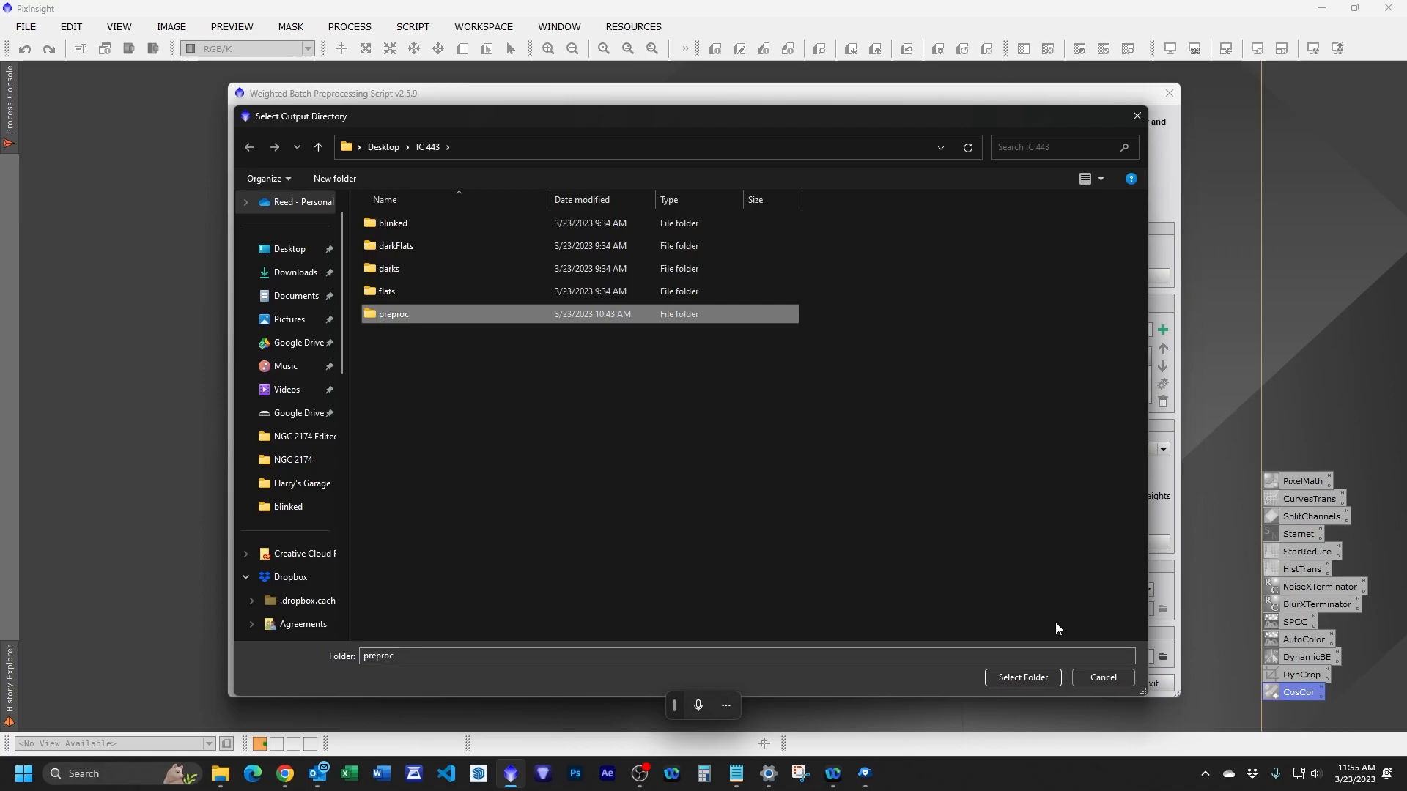
pyautogui.click(1033, 680)
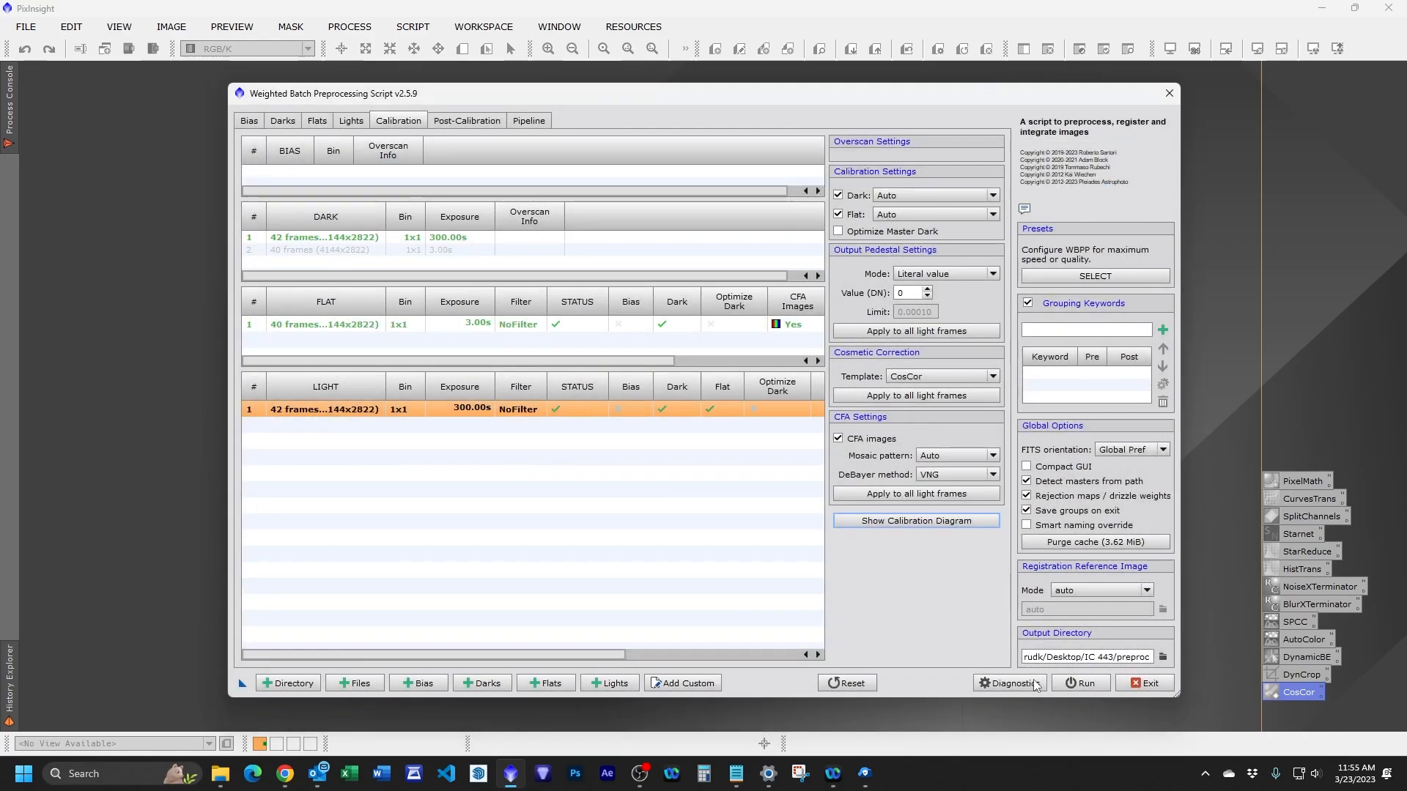
pyautogui.click(1035, 684)
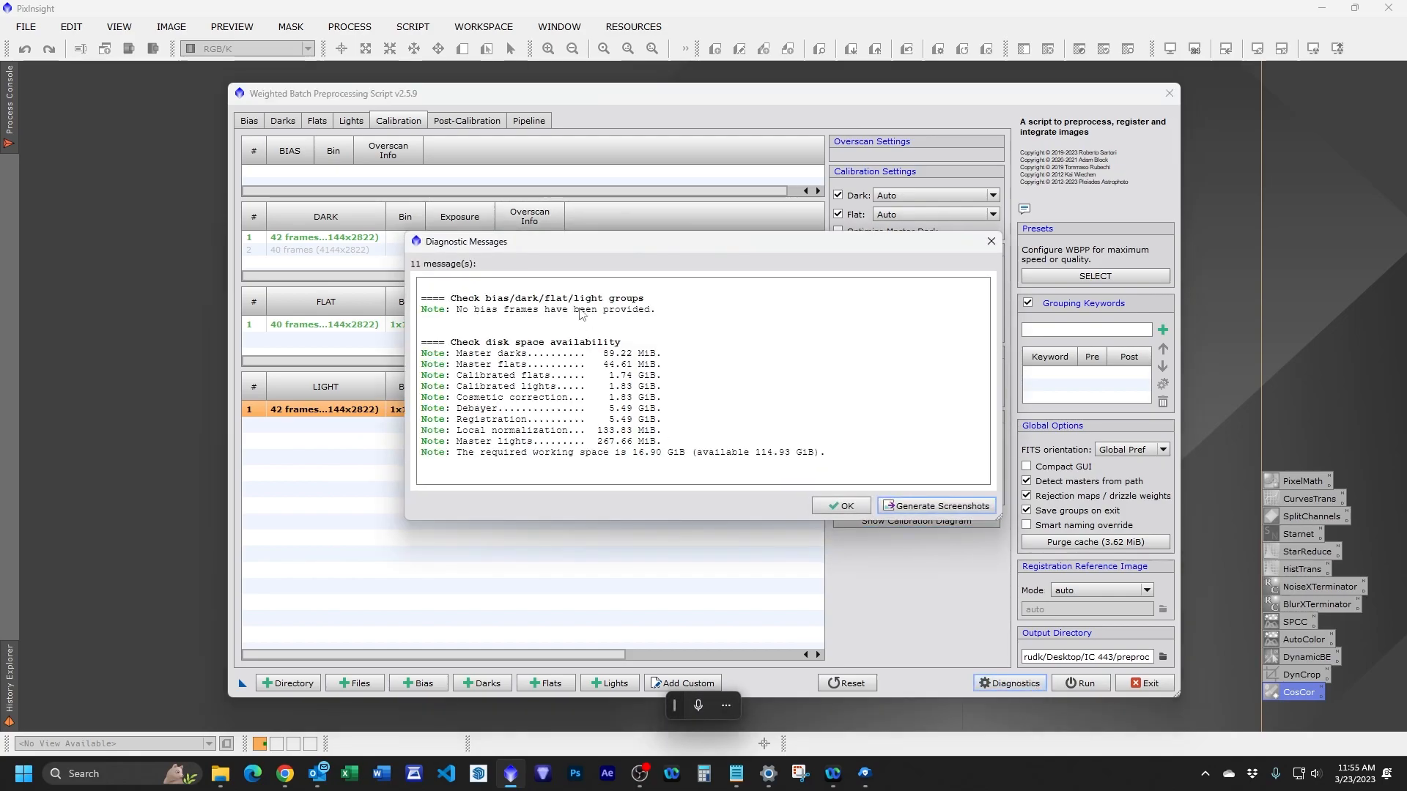
pyautogui.click(846, 509)
# Run the weighted batch preprocessing on all loaded frames through to completion and exit the script.
pyautogui.click(1070, 683)
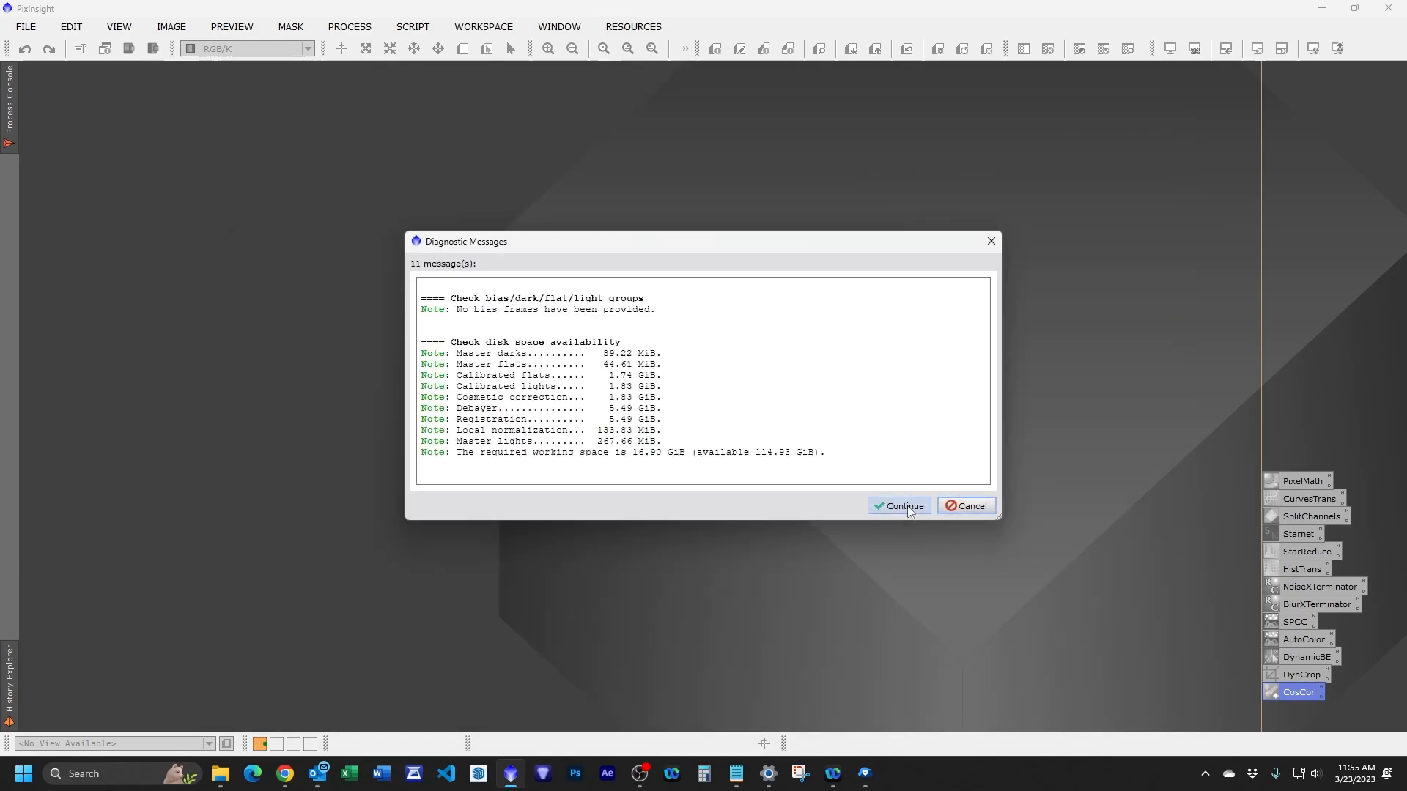
pyautogui.click(907, 507)
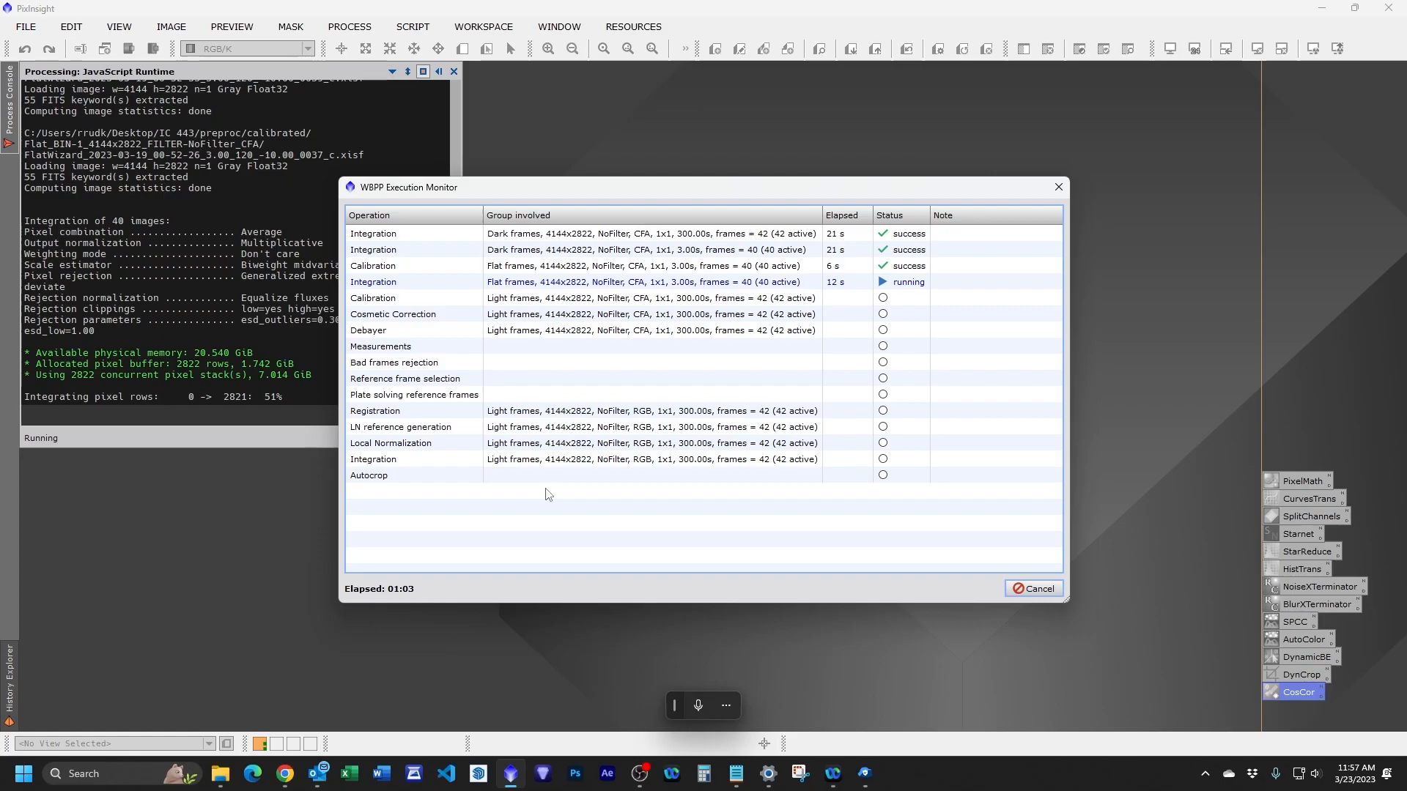
pyautogui.click(512, 418)
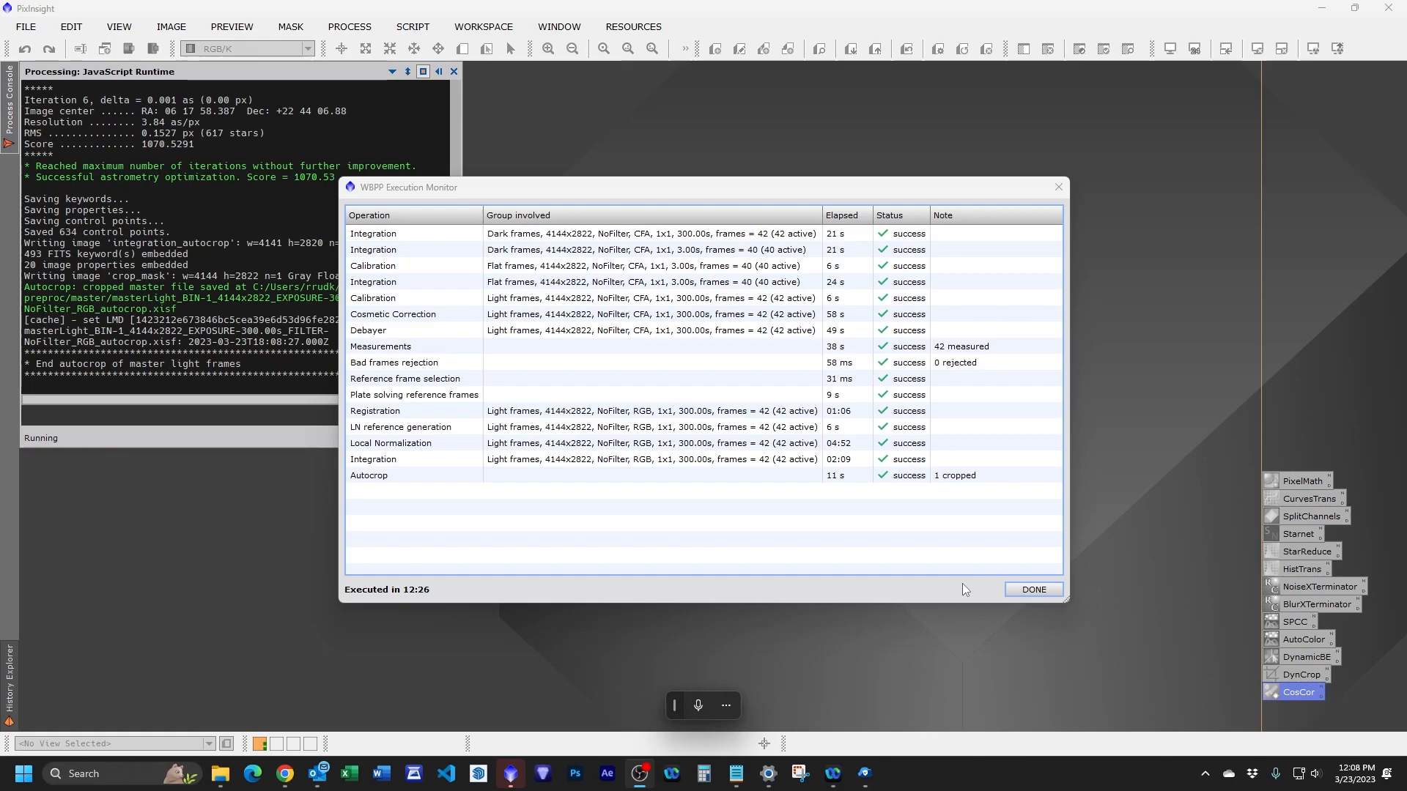
pyautogui.click(1018, 590)
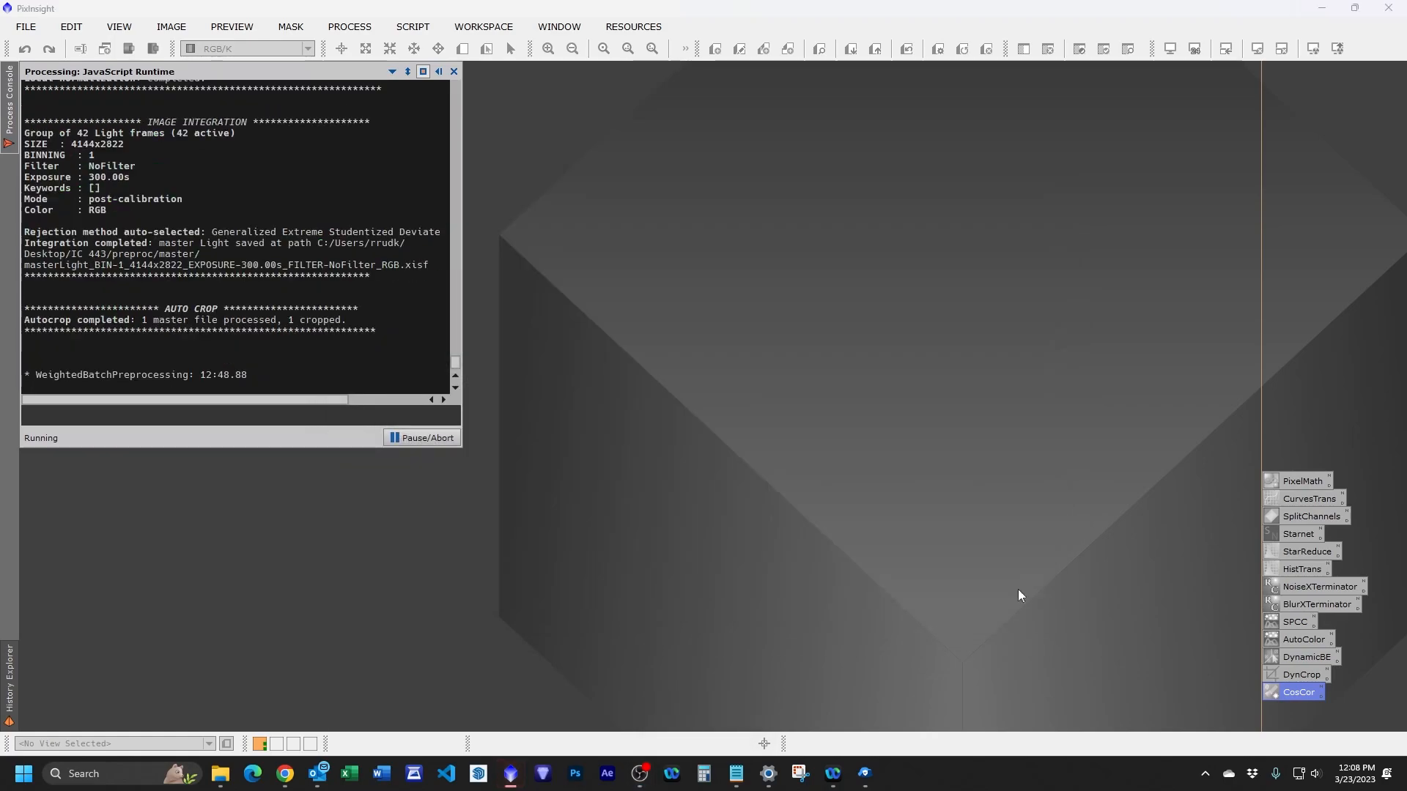
pyautogui.click(964, 514)
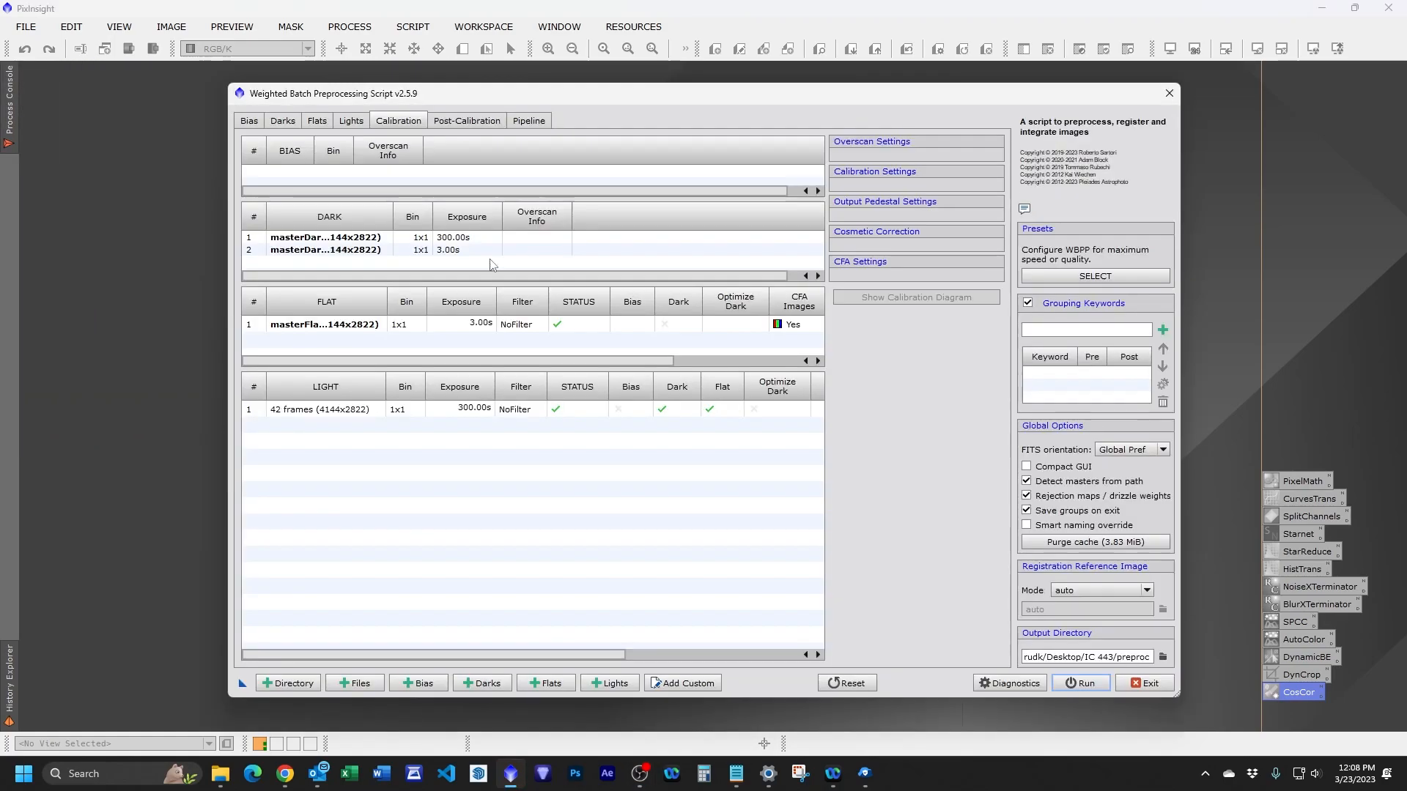
pyautogui.click(1144, 683)
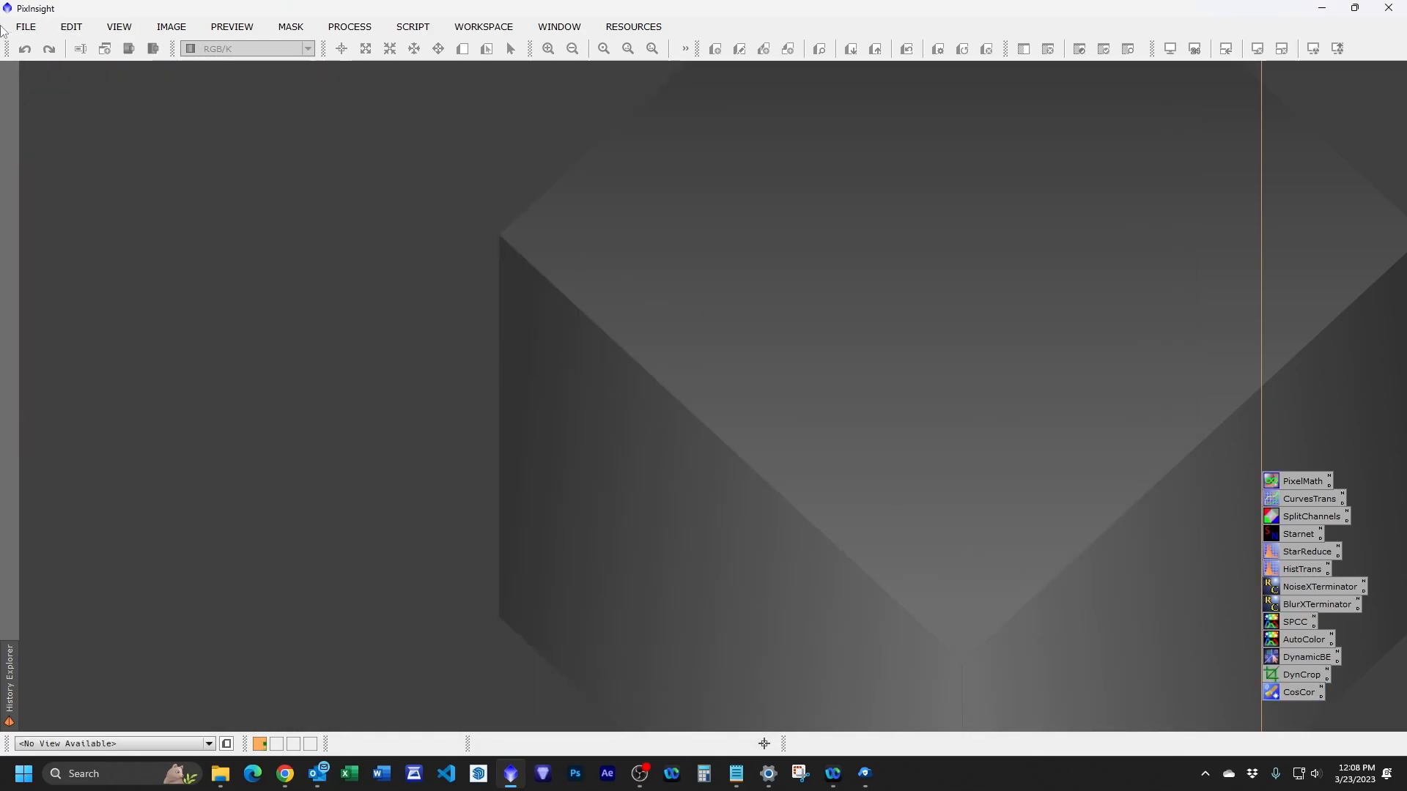
# Open the autocropped RGB master light from IC 443/preproc/master and close the crop mask image that comes with it.
pyautogui.click(26, 27)
pyautogui.click(51, 52)
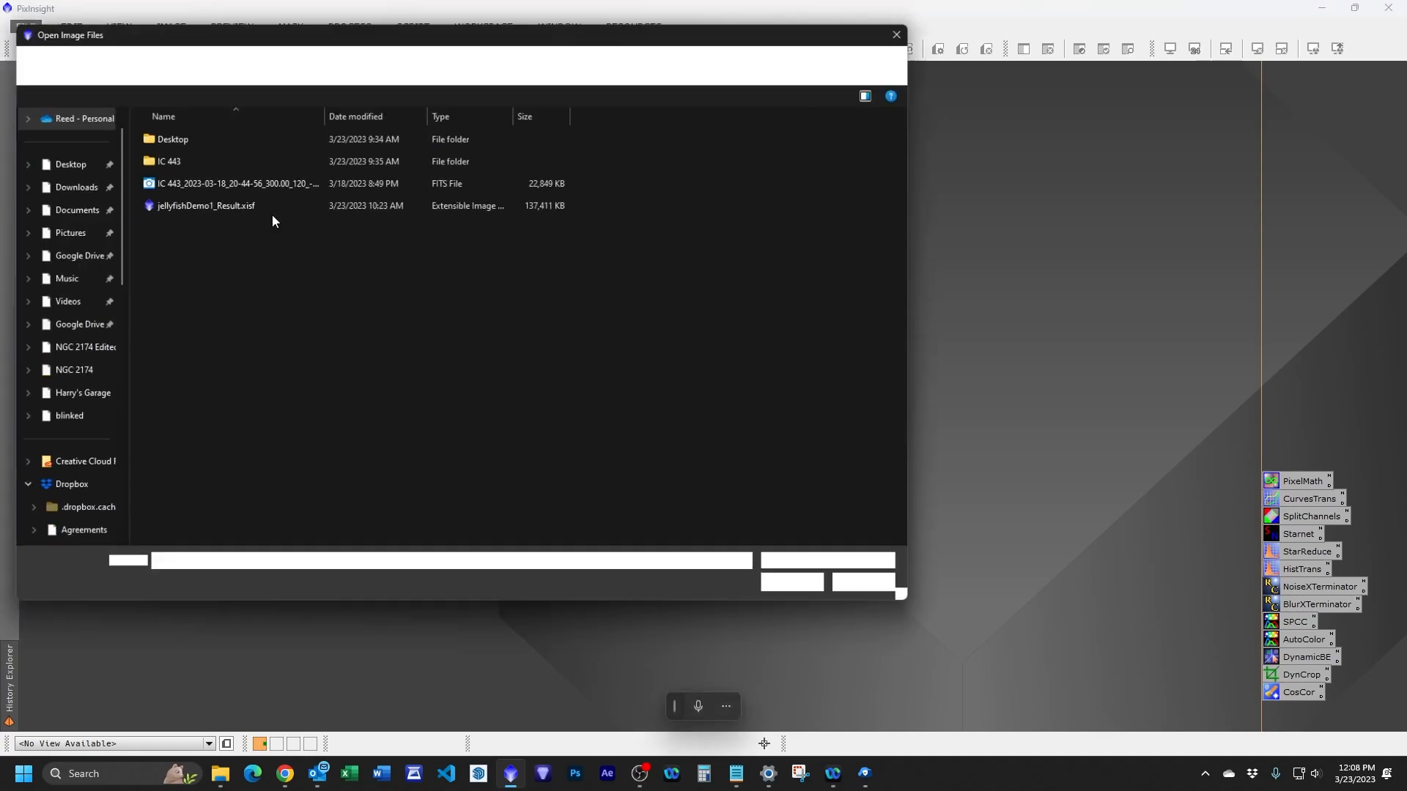
pyautogui.doubleClick(164, 159)
pyautogui.doubleClick(173, 226)
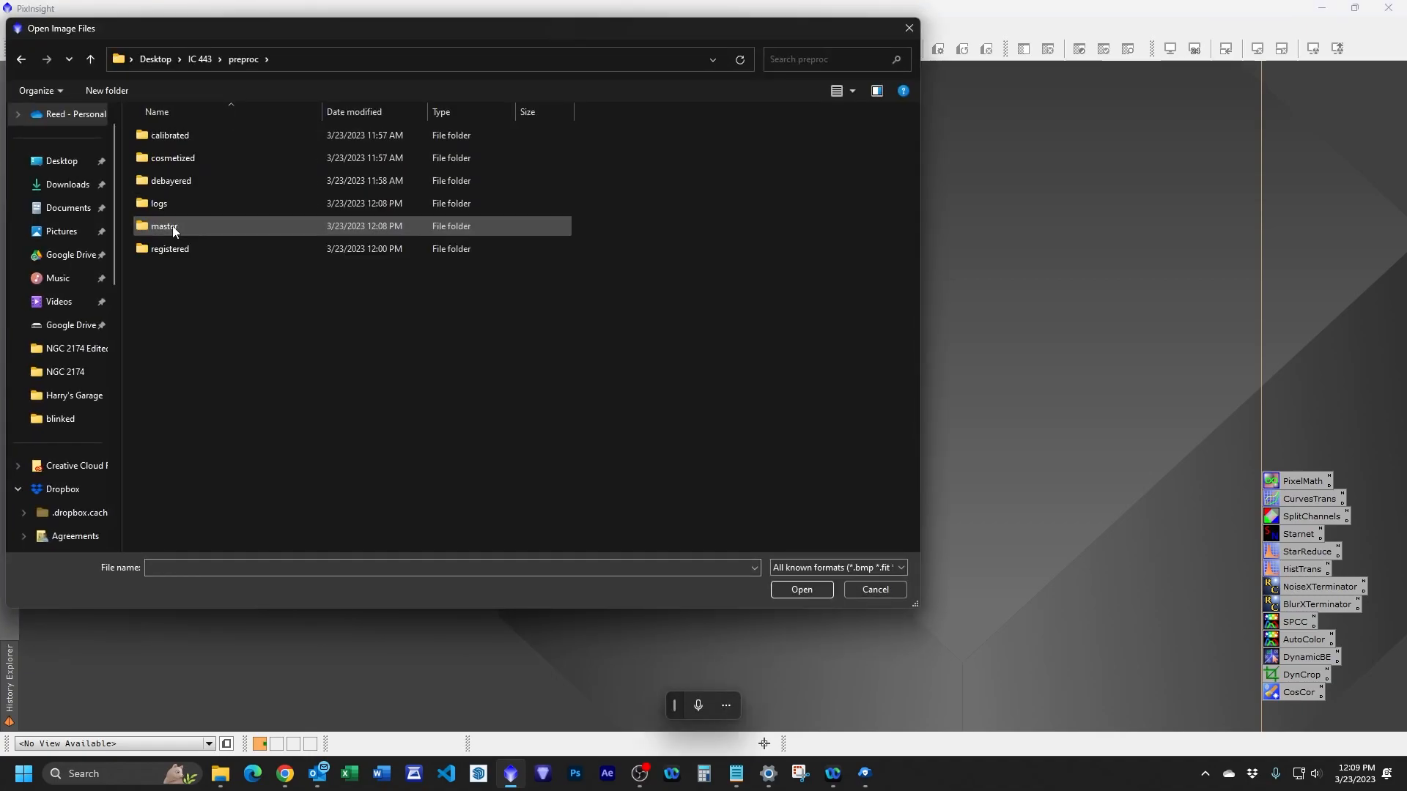
pyautogui.doubleClick(173, 226)
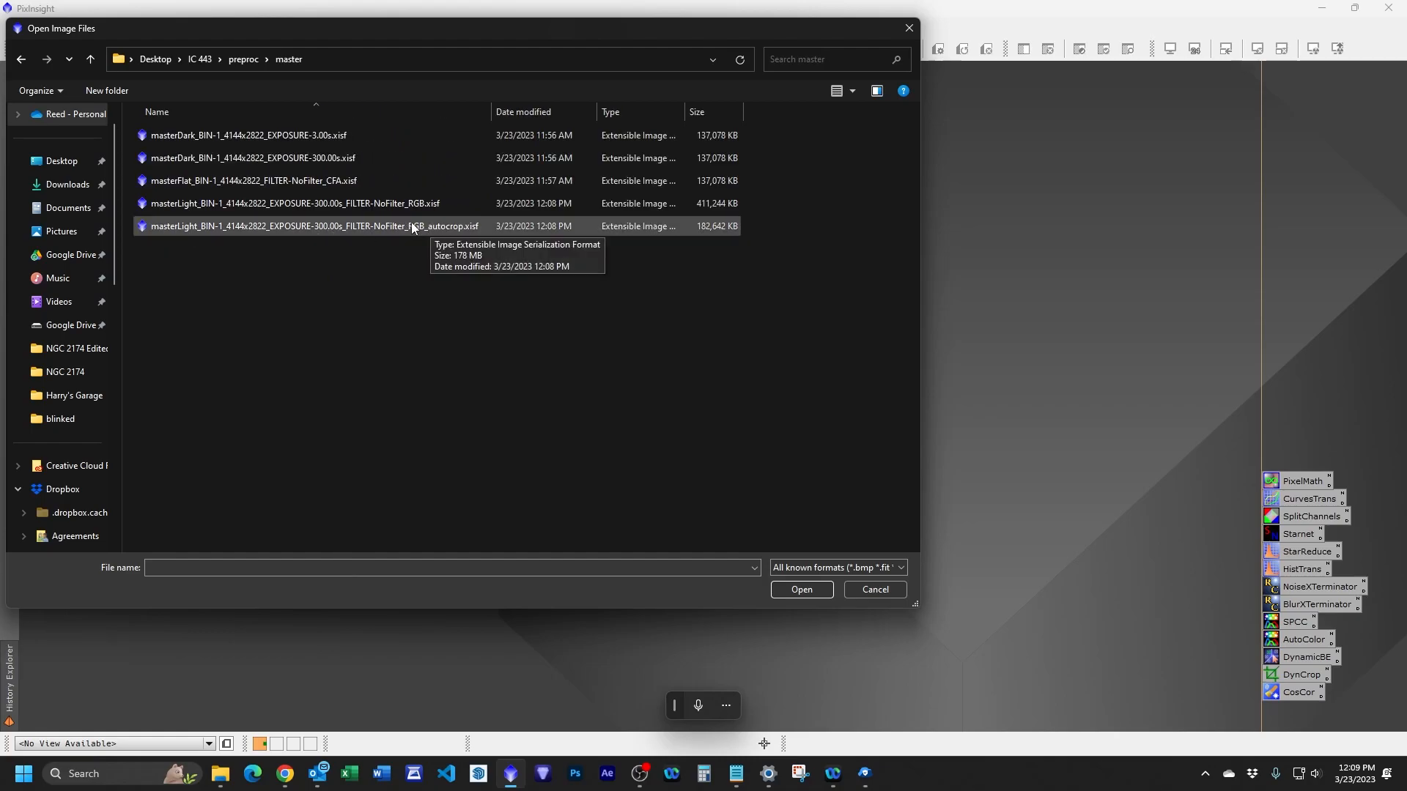
pyautogui.doubleClick(340, 226)
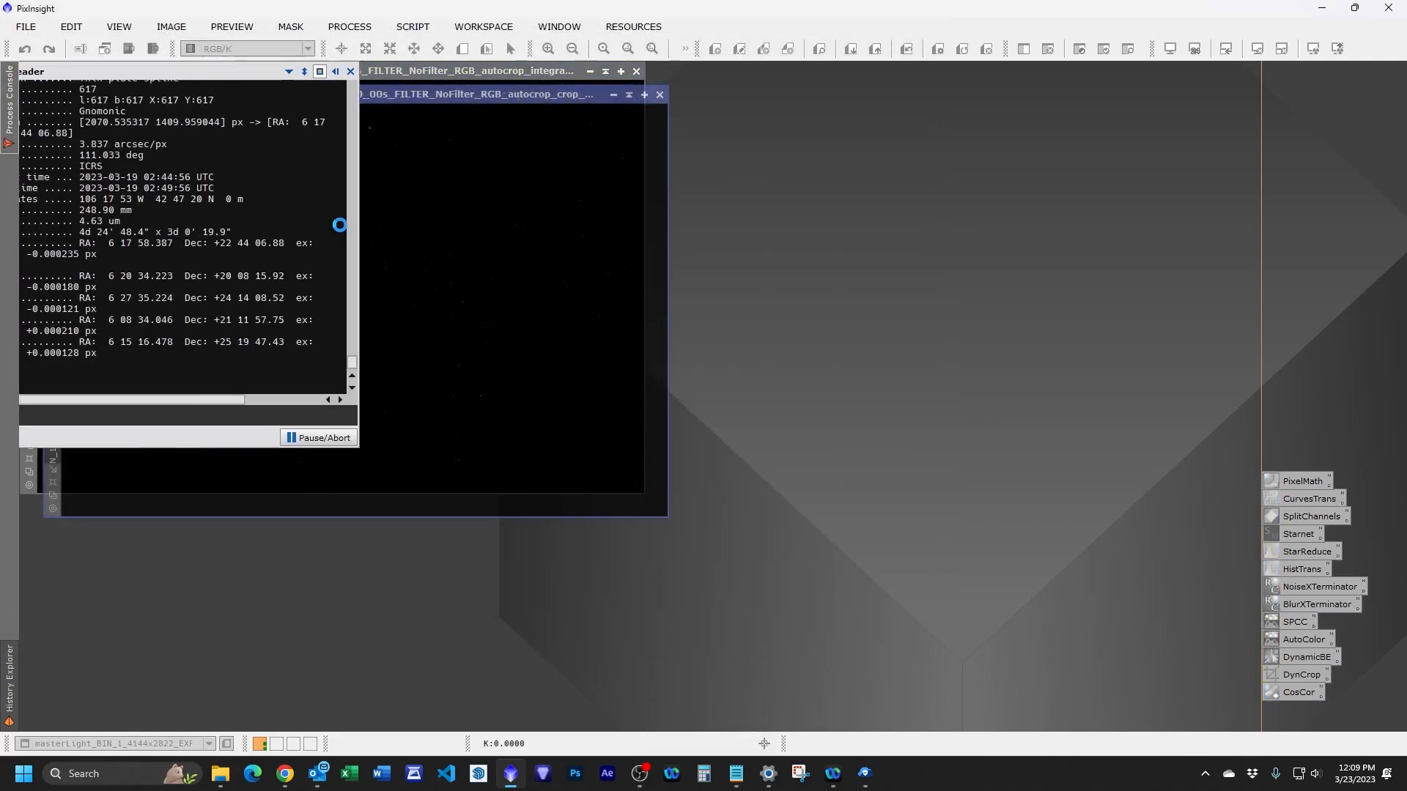
pyautogui.click(659, 95)
# Enlarge the master light view to 1:4 and apply a screen auto-stretch to it.
pyautogui.click(453, 71)
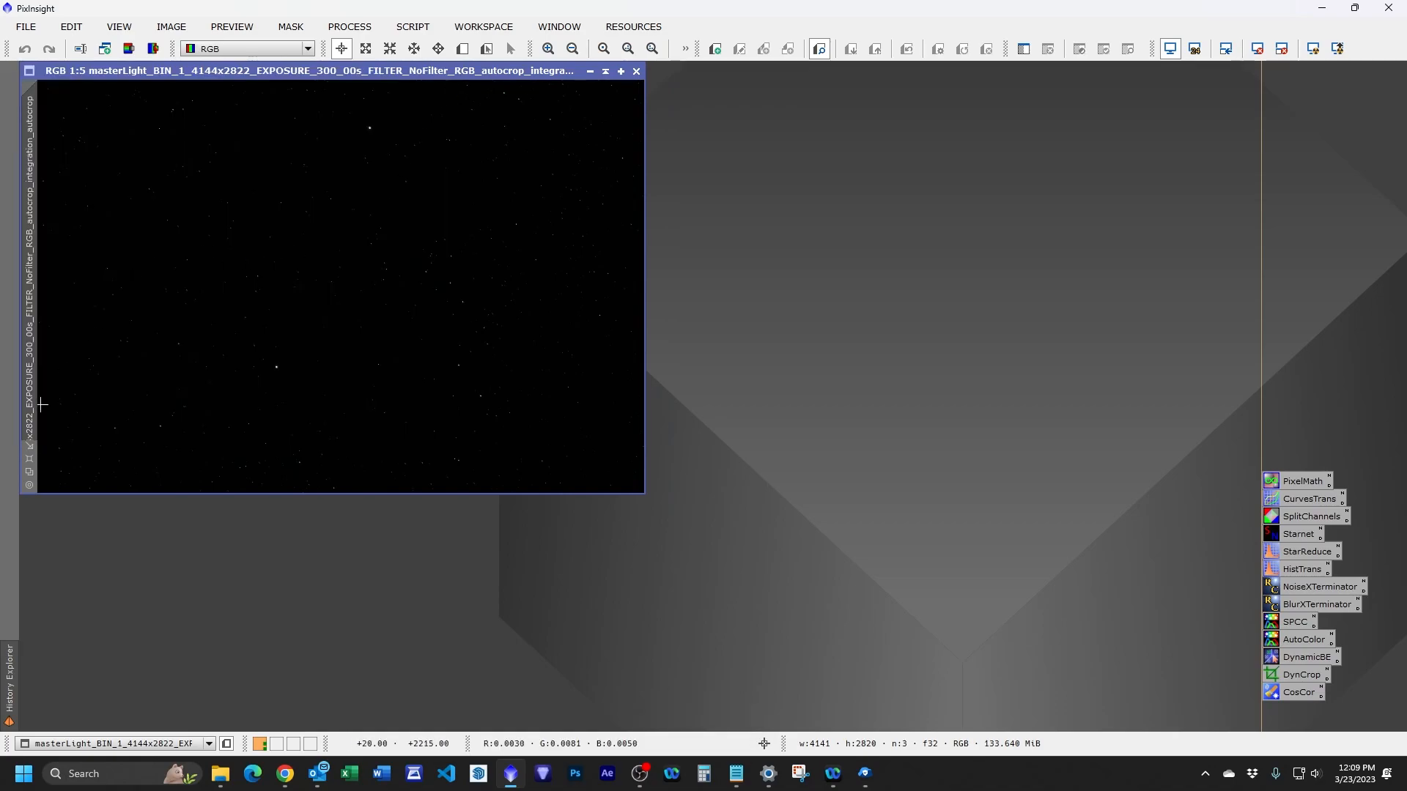
pyautogui.click(28, 458)
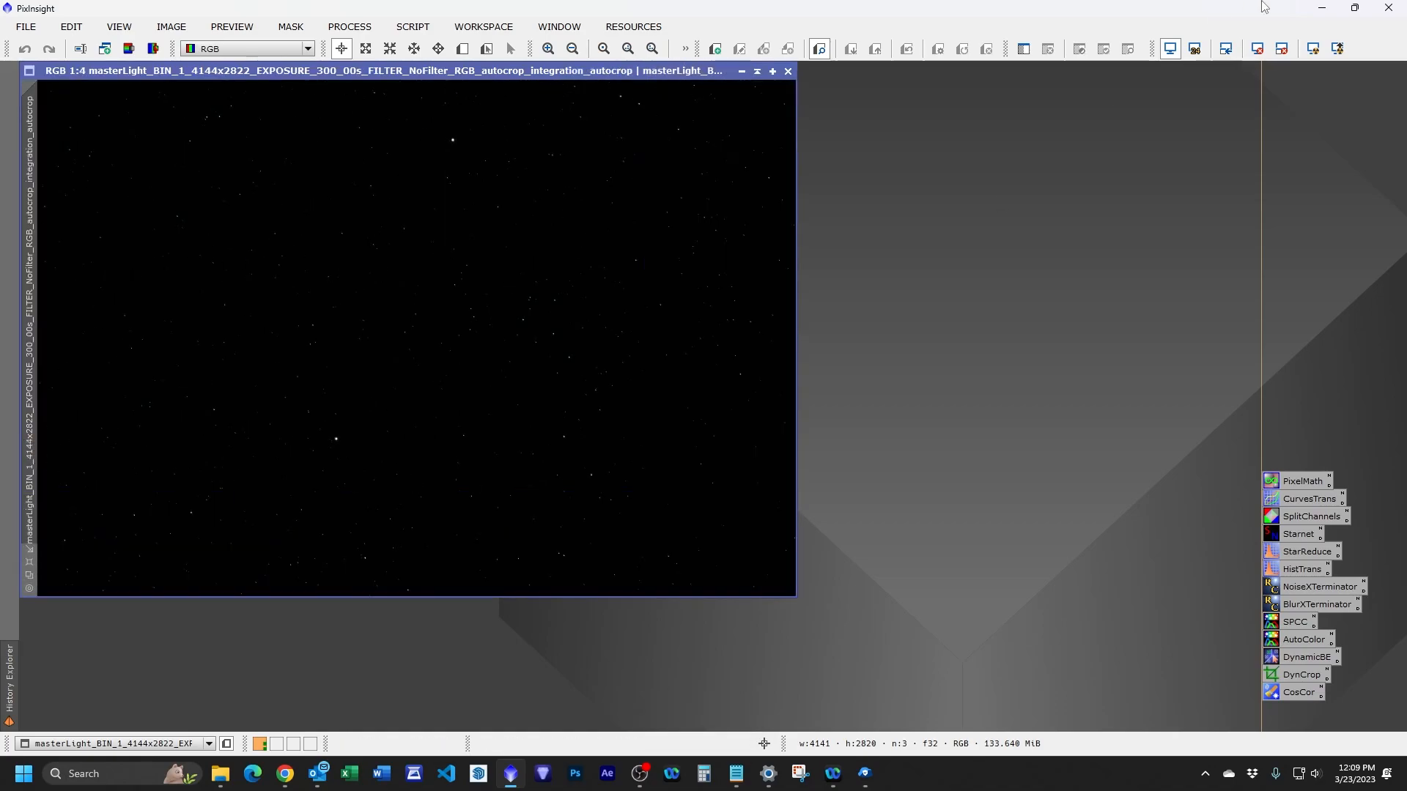
pyautogui.click(1314, 50)
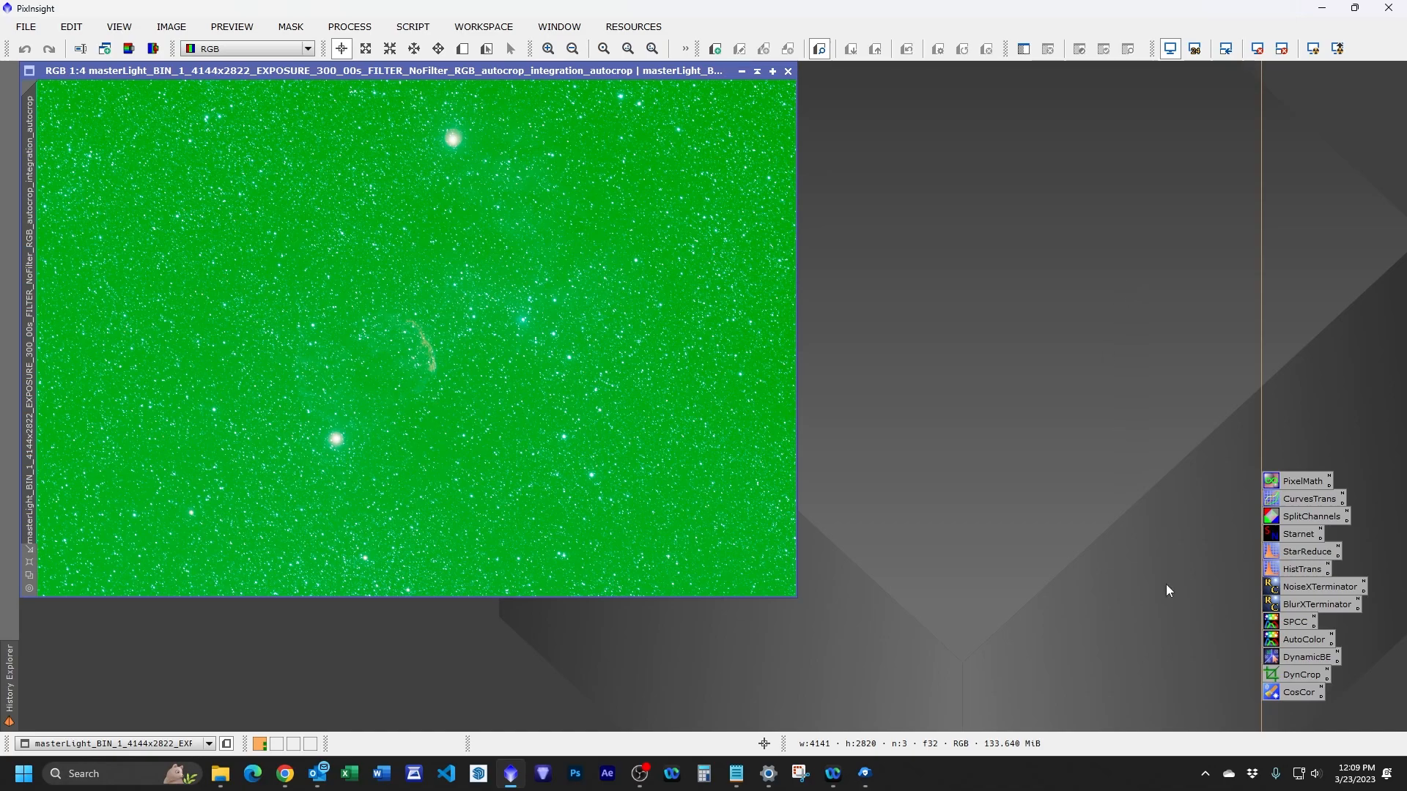
# Start DynamicBackgroundExtraction on the master light, set its target image correction to Subtraction, and save a copy of the instance on the workspace.
pyautogui.doubleClick(1300, 656)
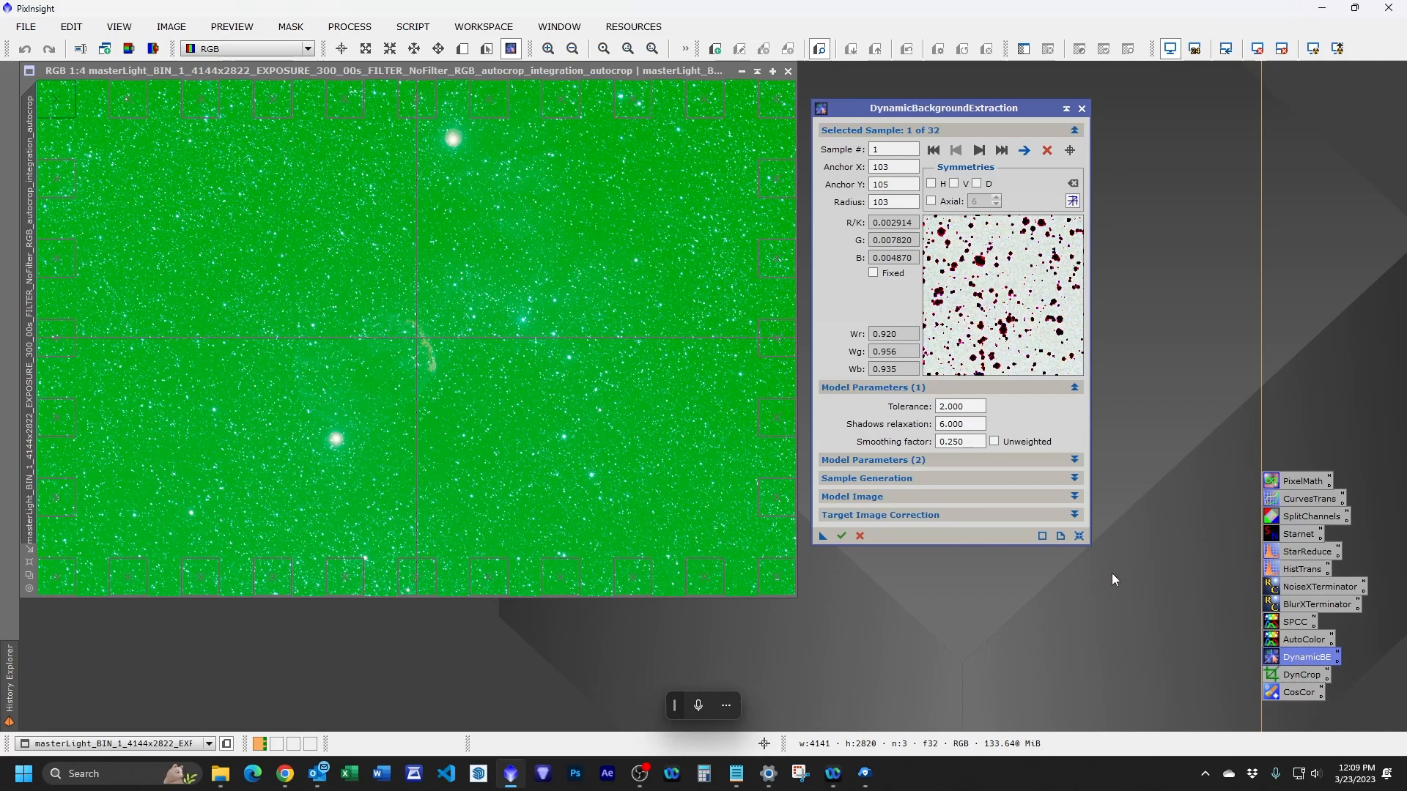
pyautogui.click(1022, 388)
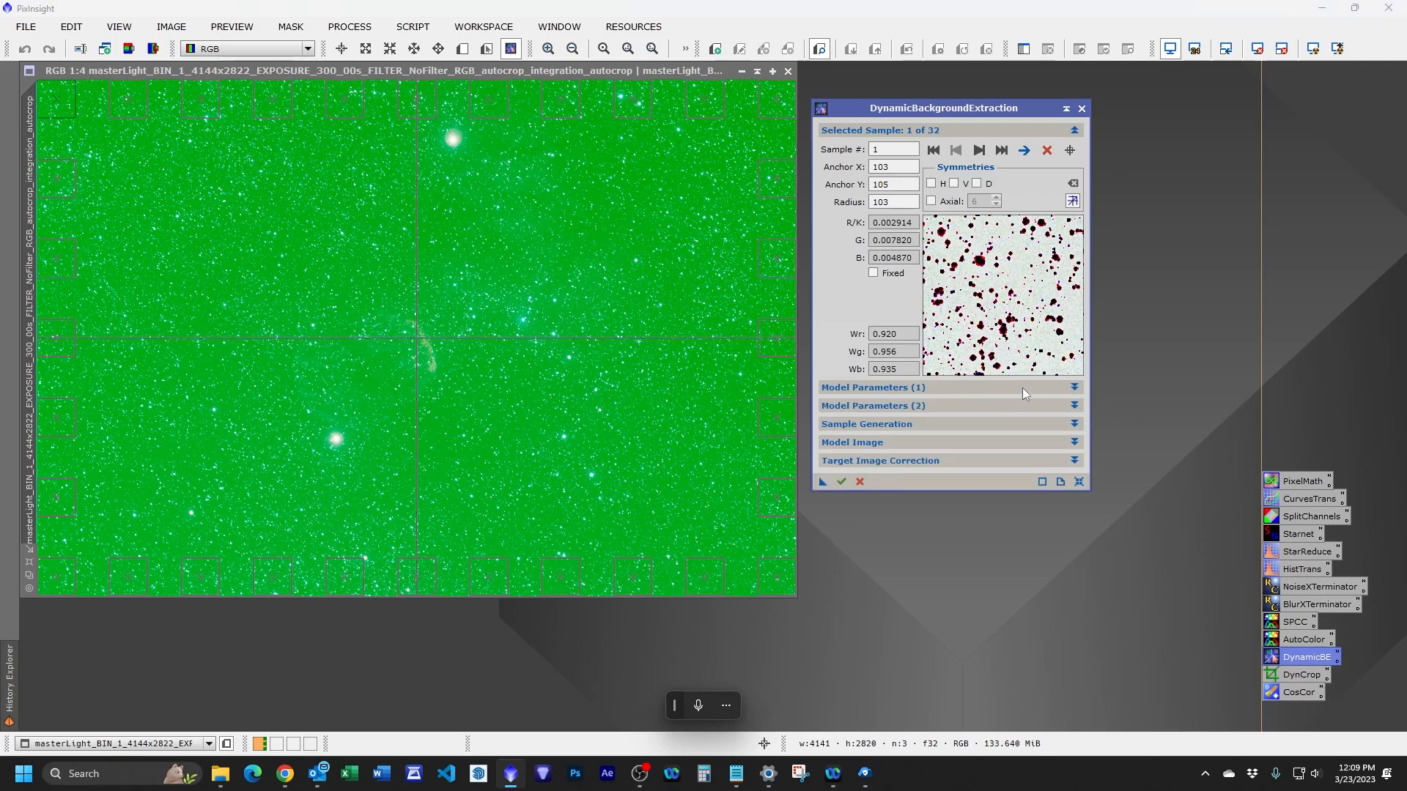
pyautogui.click(998, 461)
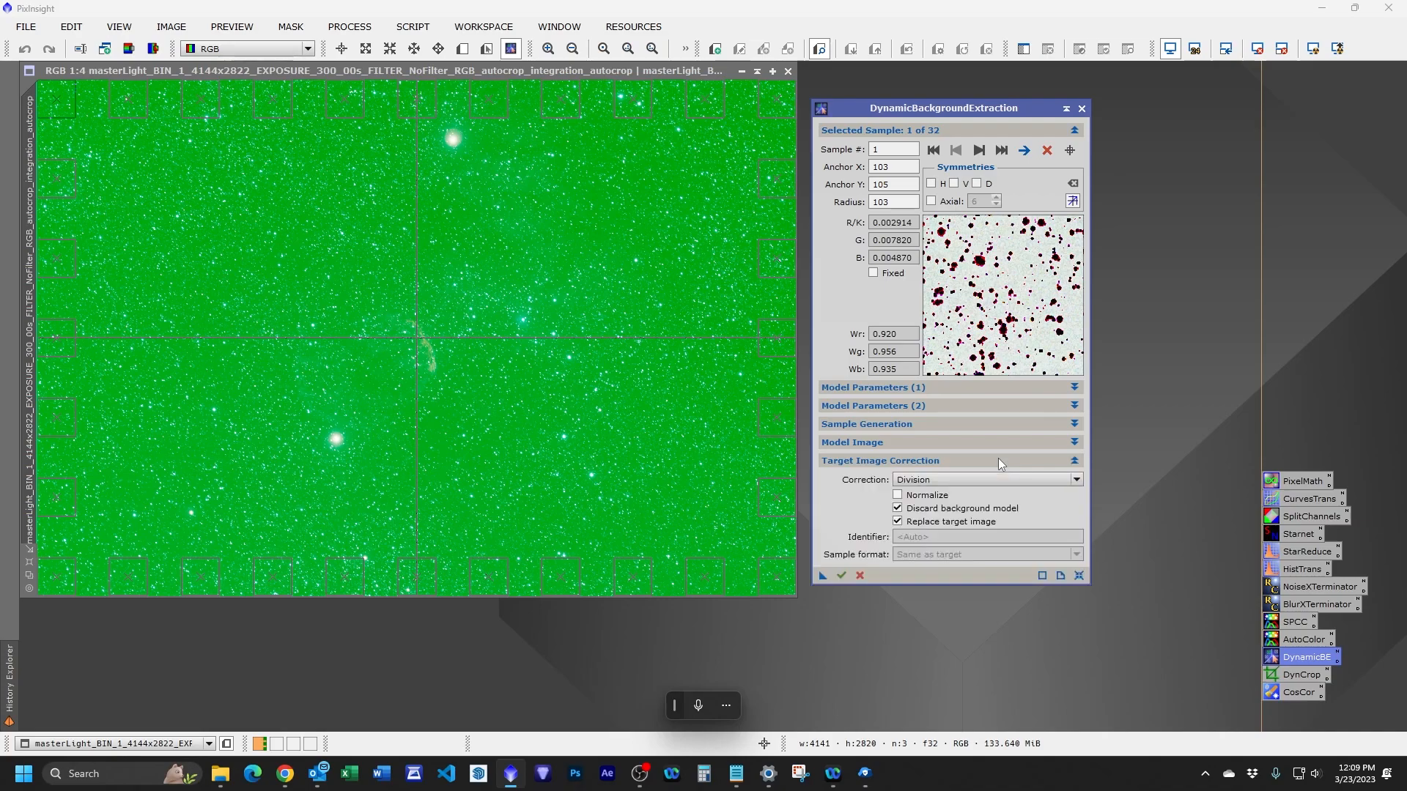
pyautogui.click(954, 480)
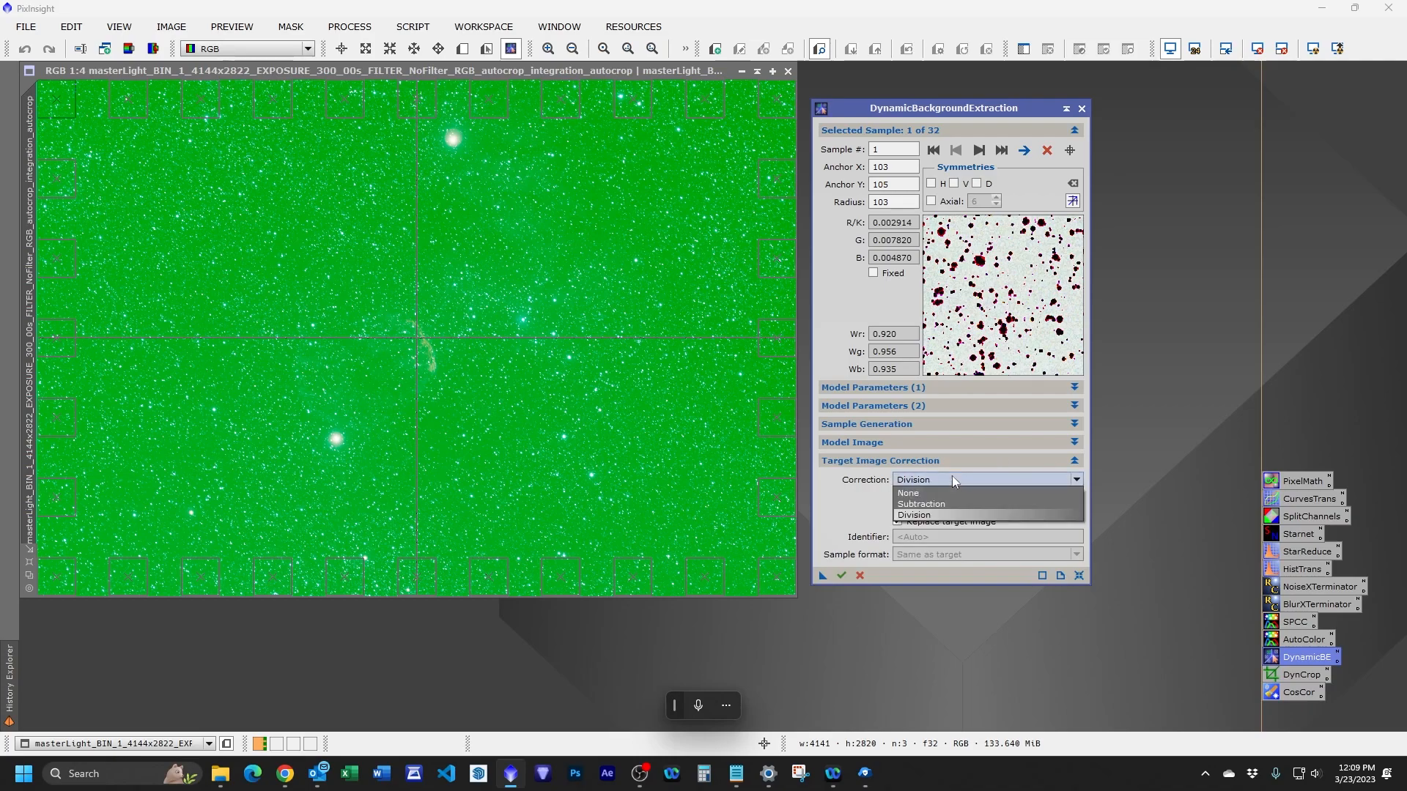
pyautogui.click(945, 505)
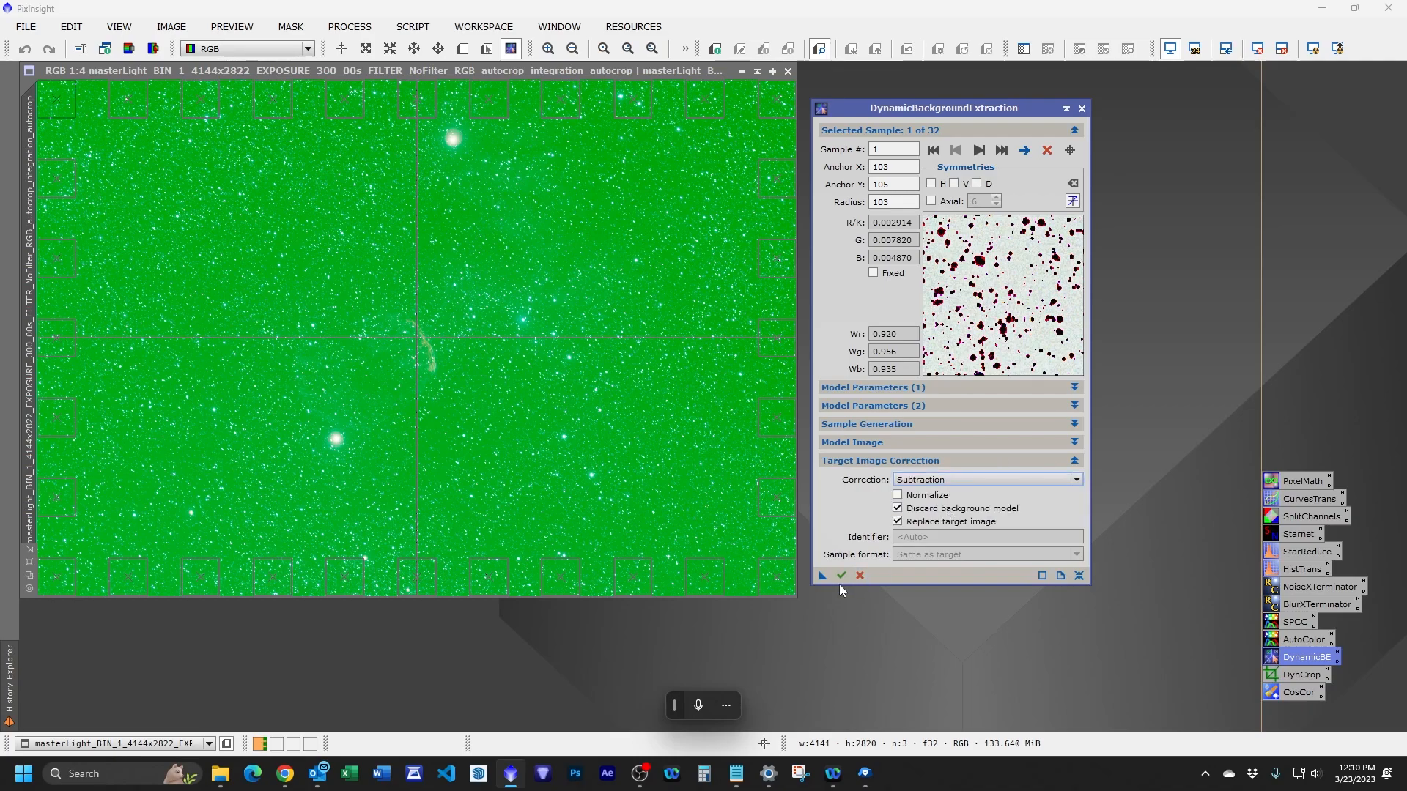
pyautogui.moveTo(821, 578); pyautogui.dragTo(844, 641)
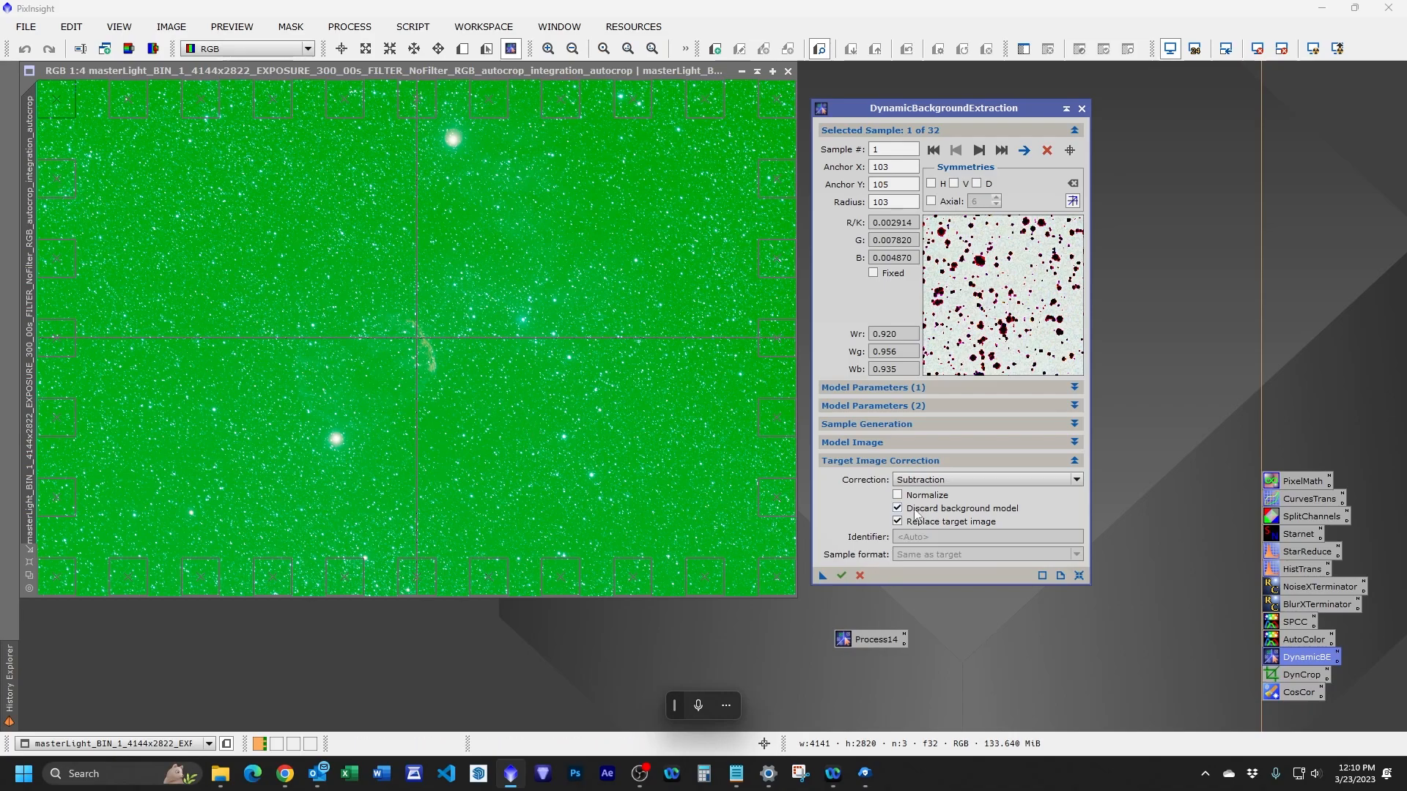
# Apply the subtraction background correction to the master light, end the extraction session, and refresh the image's screen stretch.
pyautogui.click(848, 576)
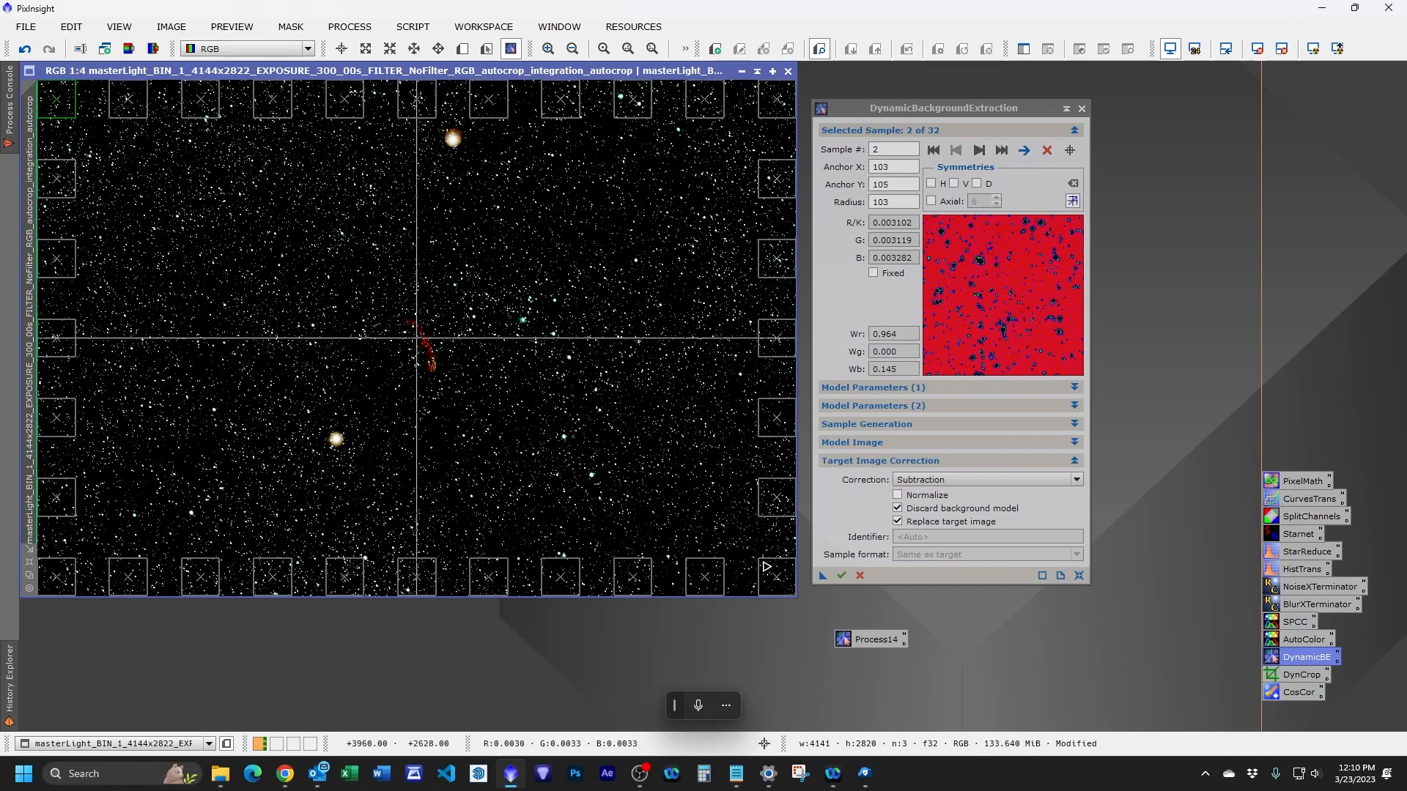
pyautogui.click(1081, 108)
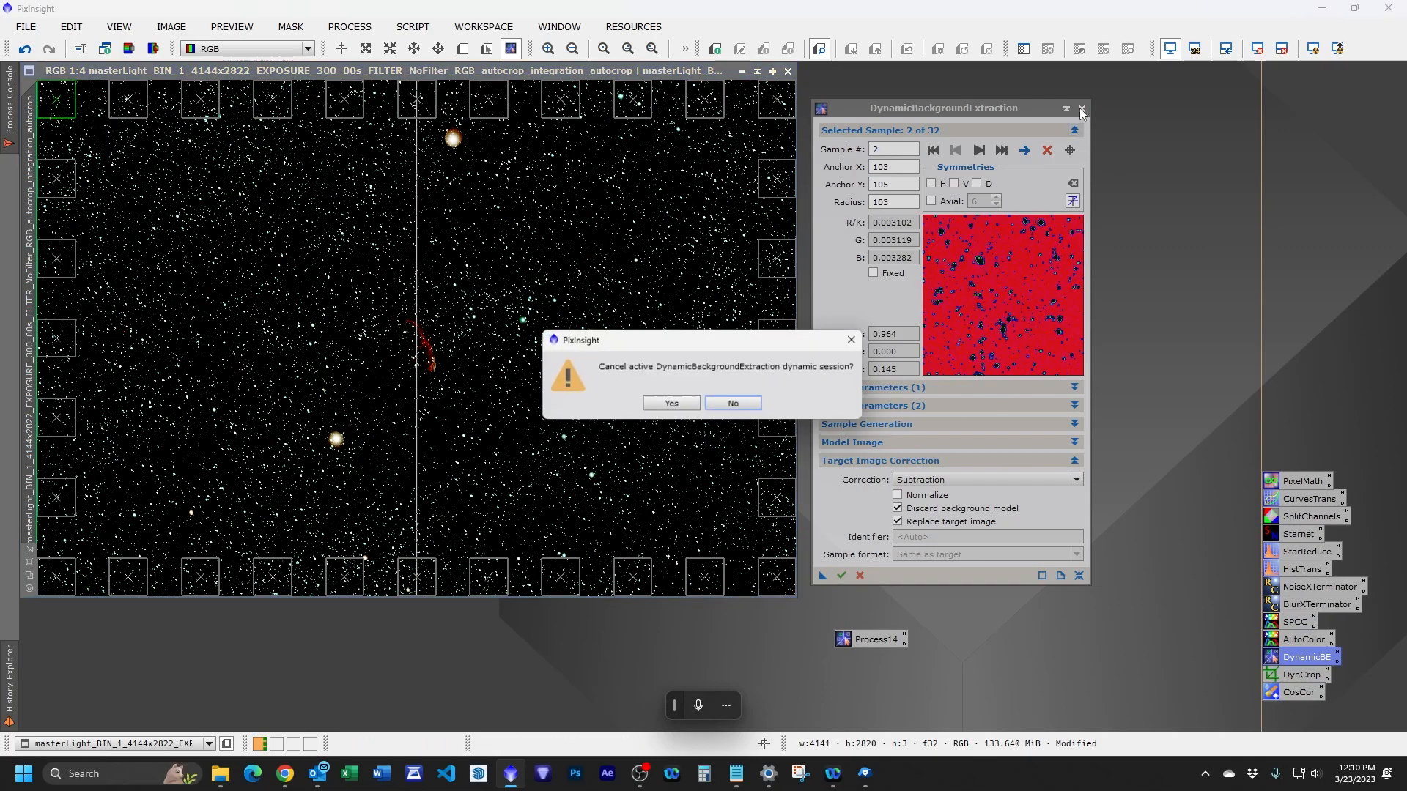
pyautogui.click(672, 406)
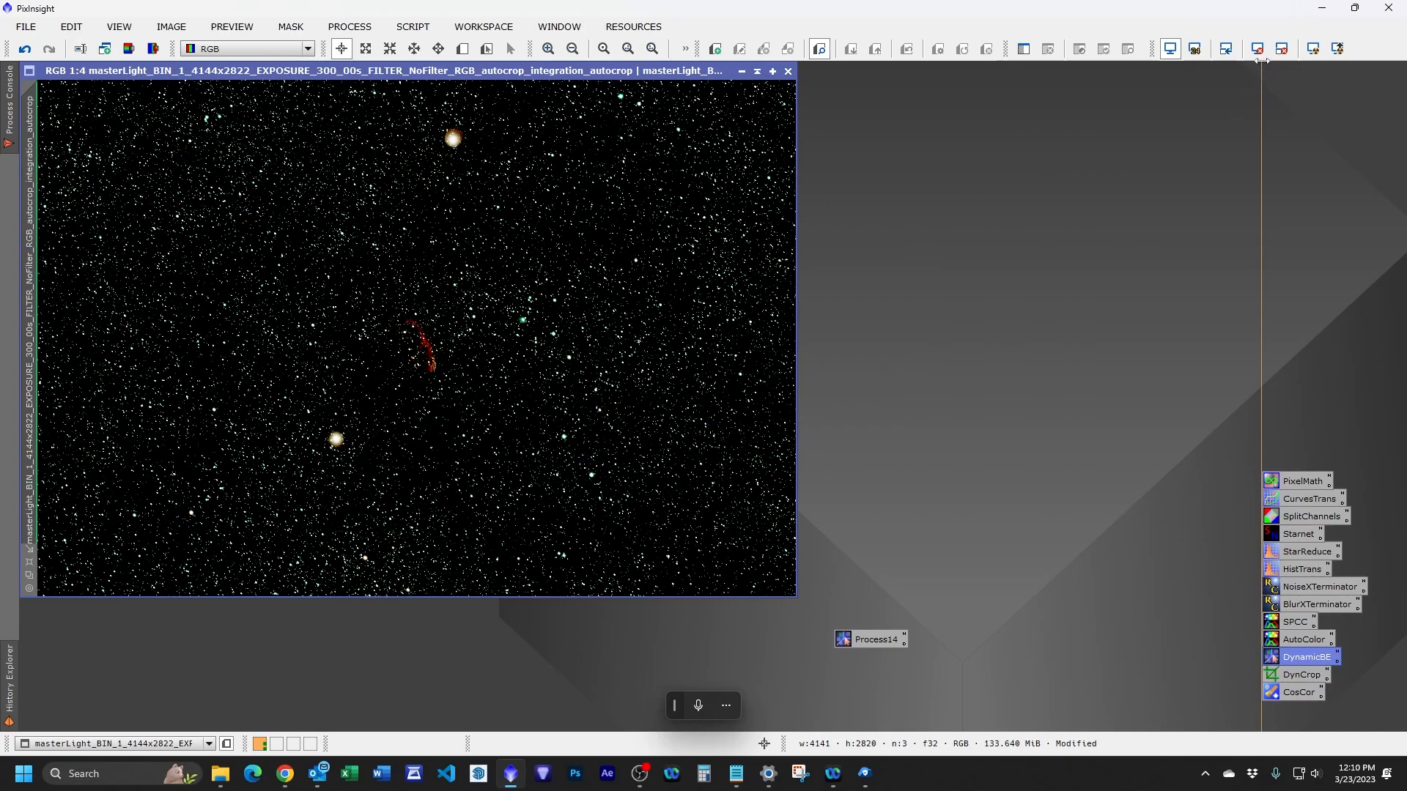
pyautogui.click(1257, 48)
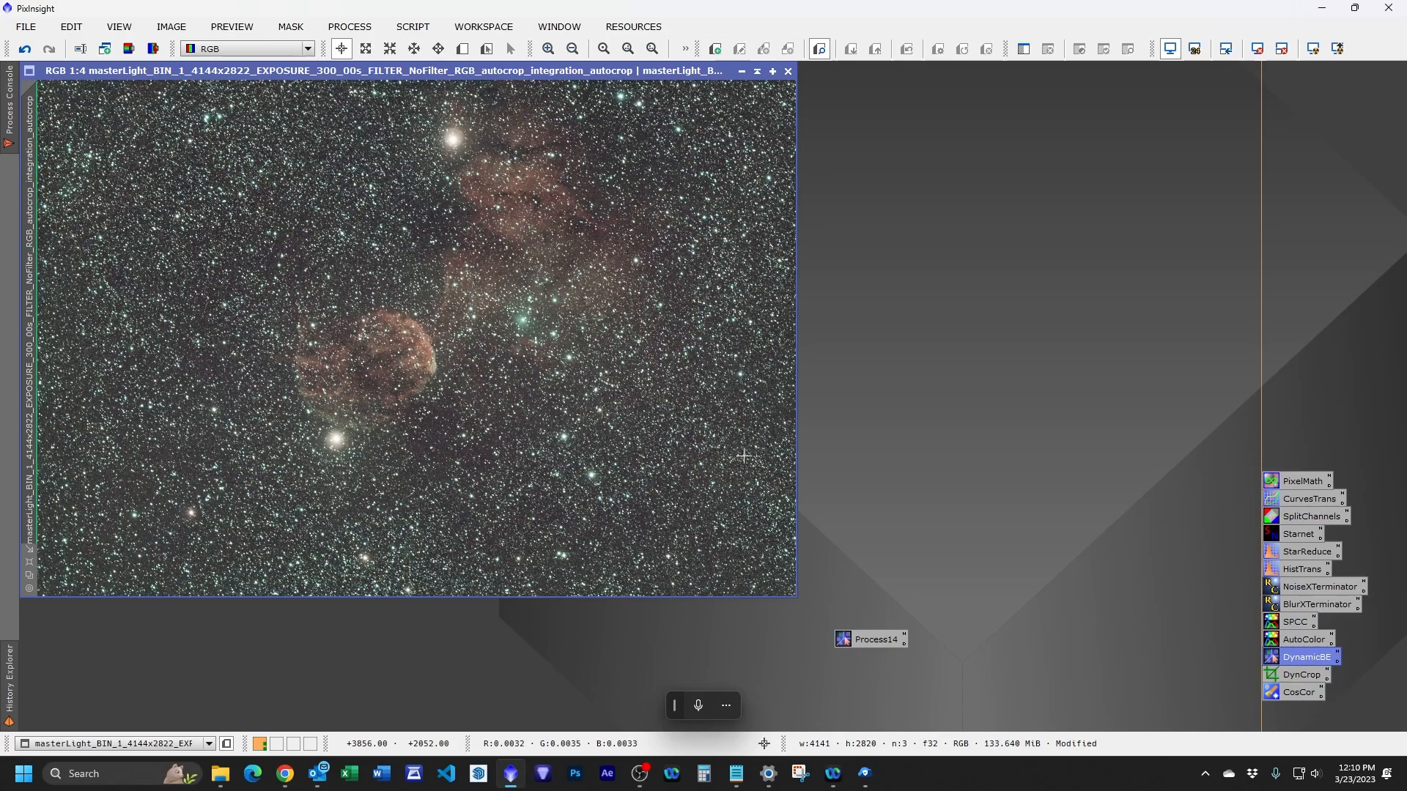
# Reload the saved DynamicBackgroundExtraction instance, apply it to the master light with the correction set to Division, and end the session.
pyautogui.doubleClick(866, 642)
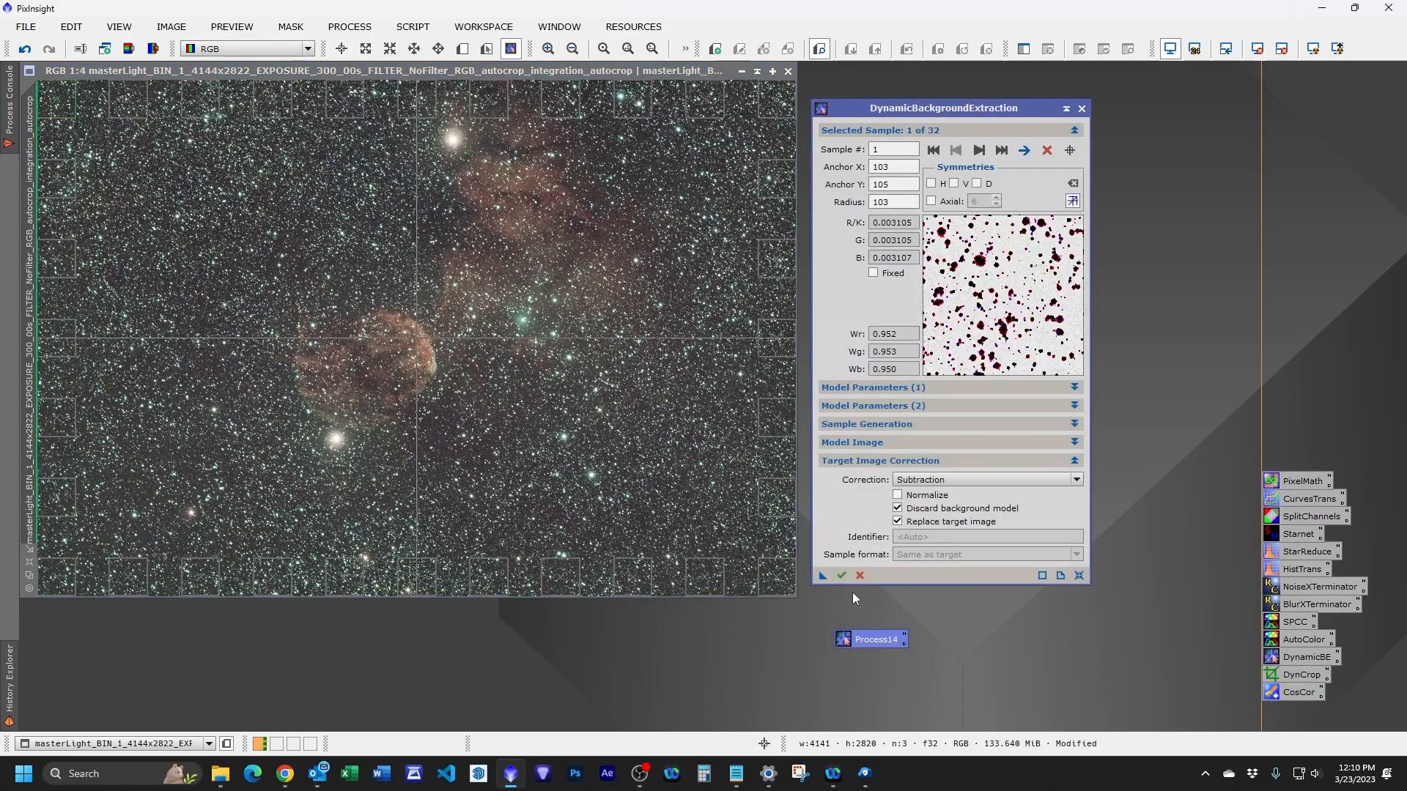
pyautogui.click(921, 483)
pyautogui.click(913, 518)
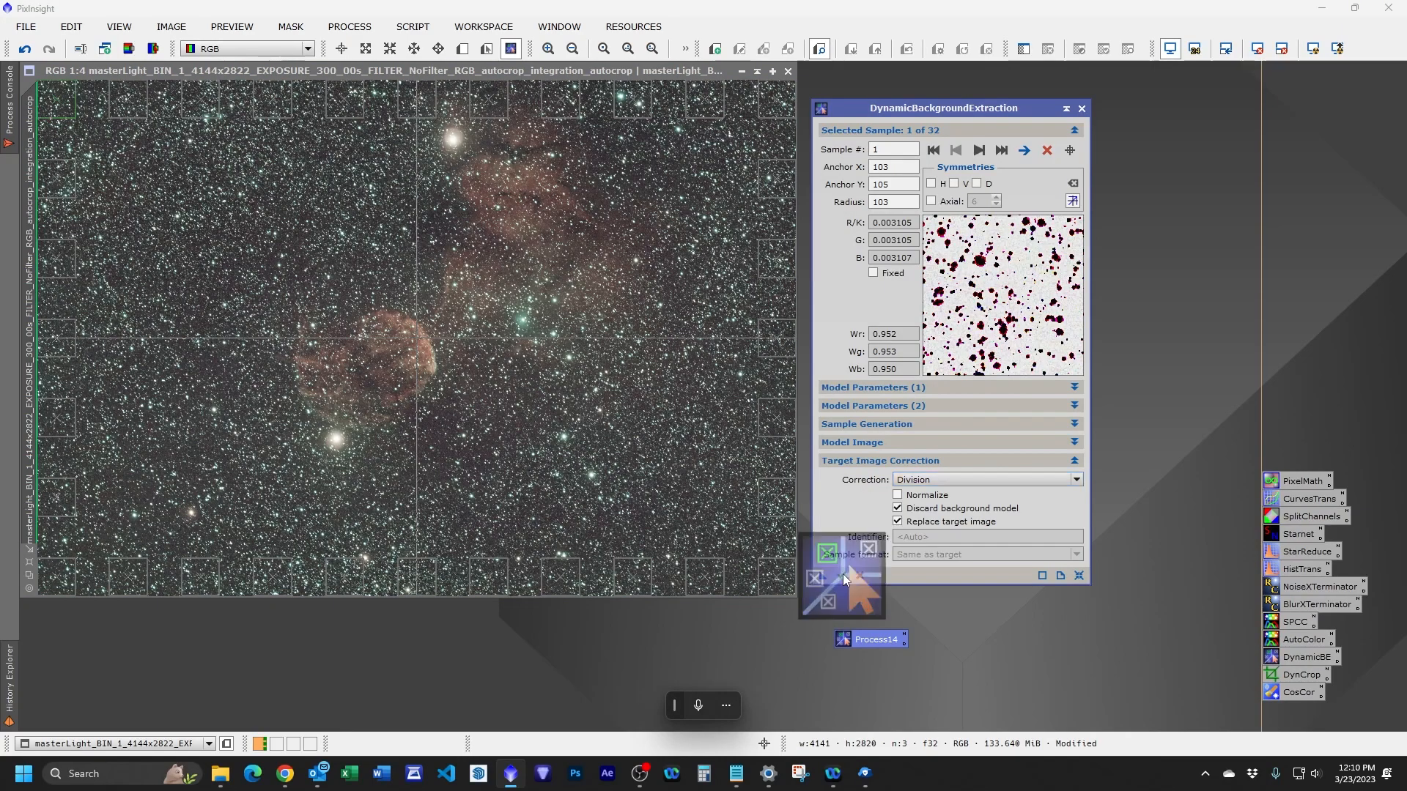
pyautogui.click(842, 576)
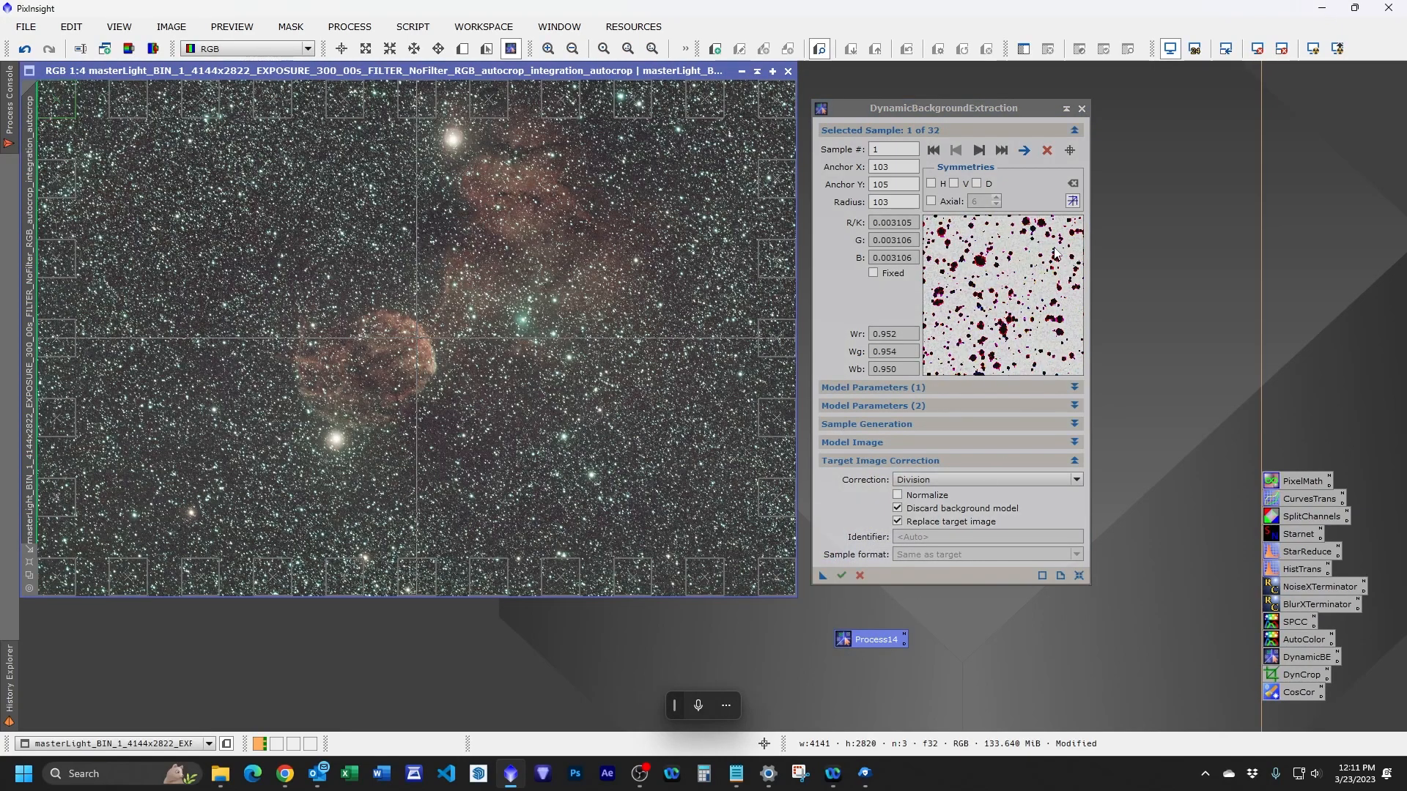
pyautogui.click(1082, 108)
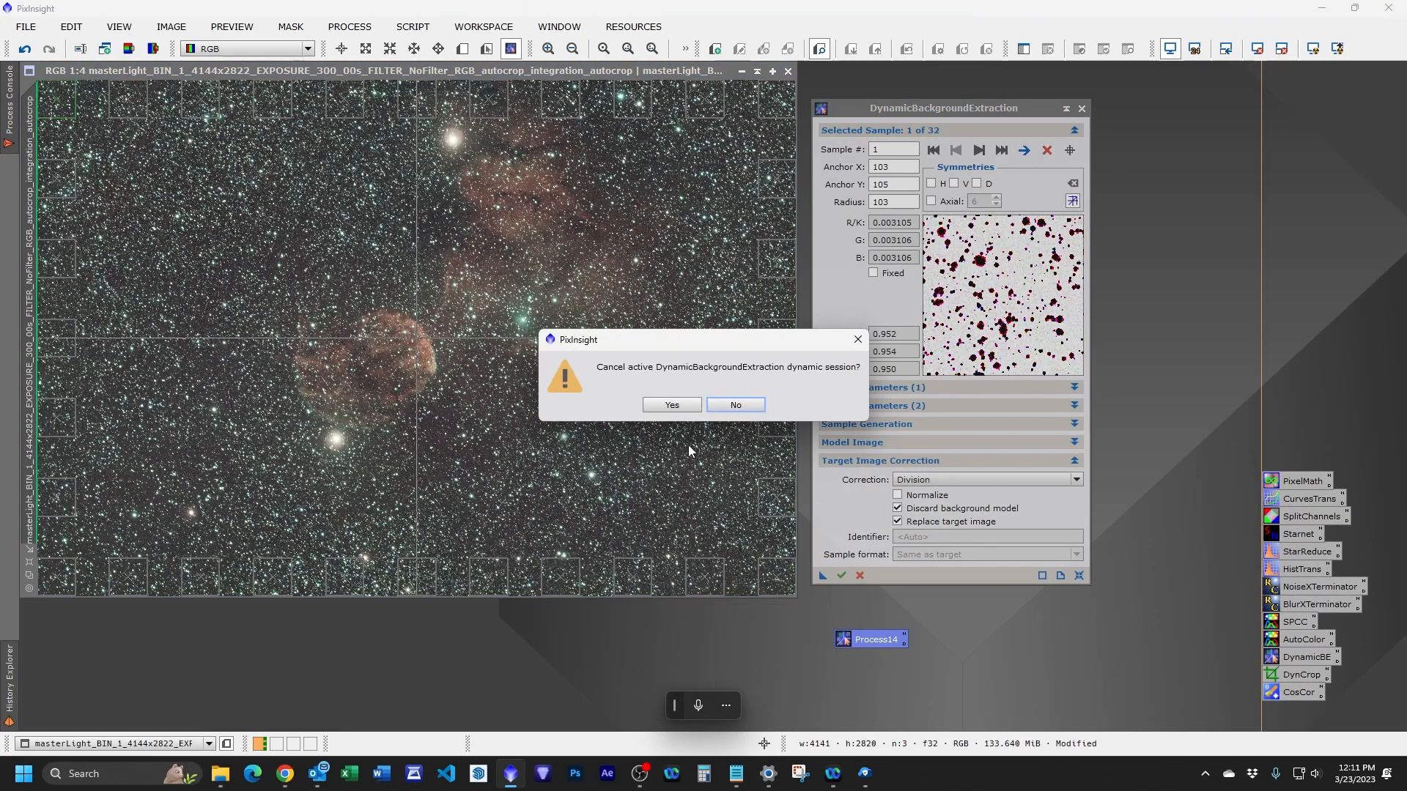
pyautogui.click(681, 401)
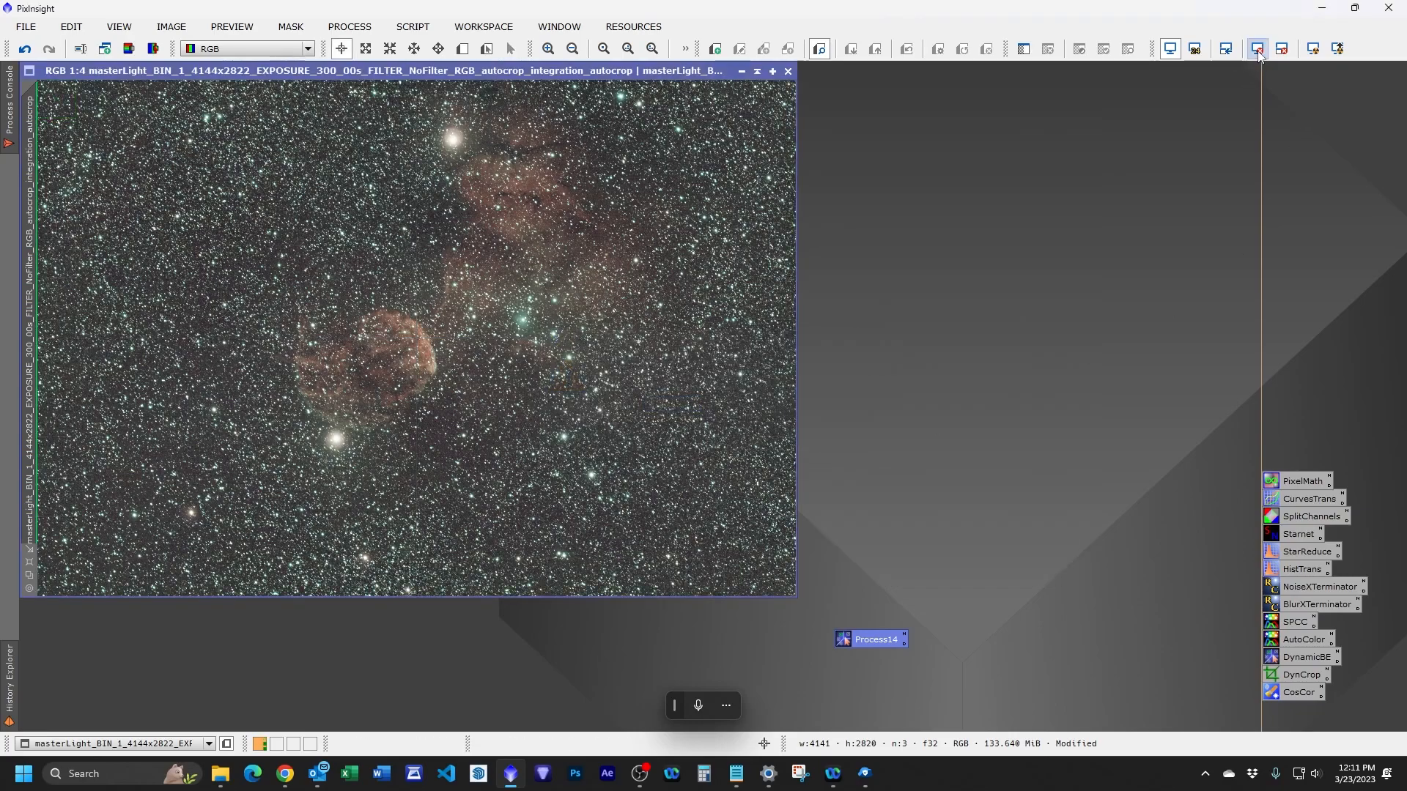
# Reapply the screen auto-stretch to the master light and delete the saved DynamicBackgroundExtraction icon from the workspace.
pyautogui.click(1313, 48)
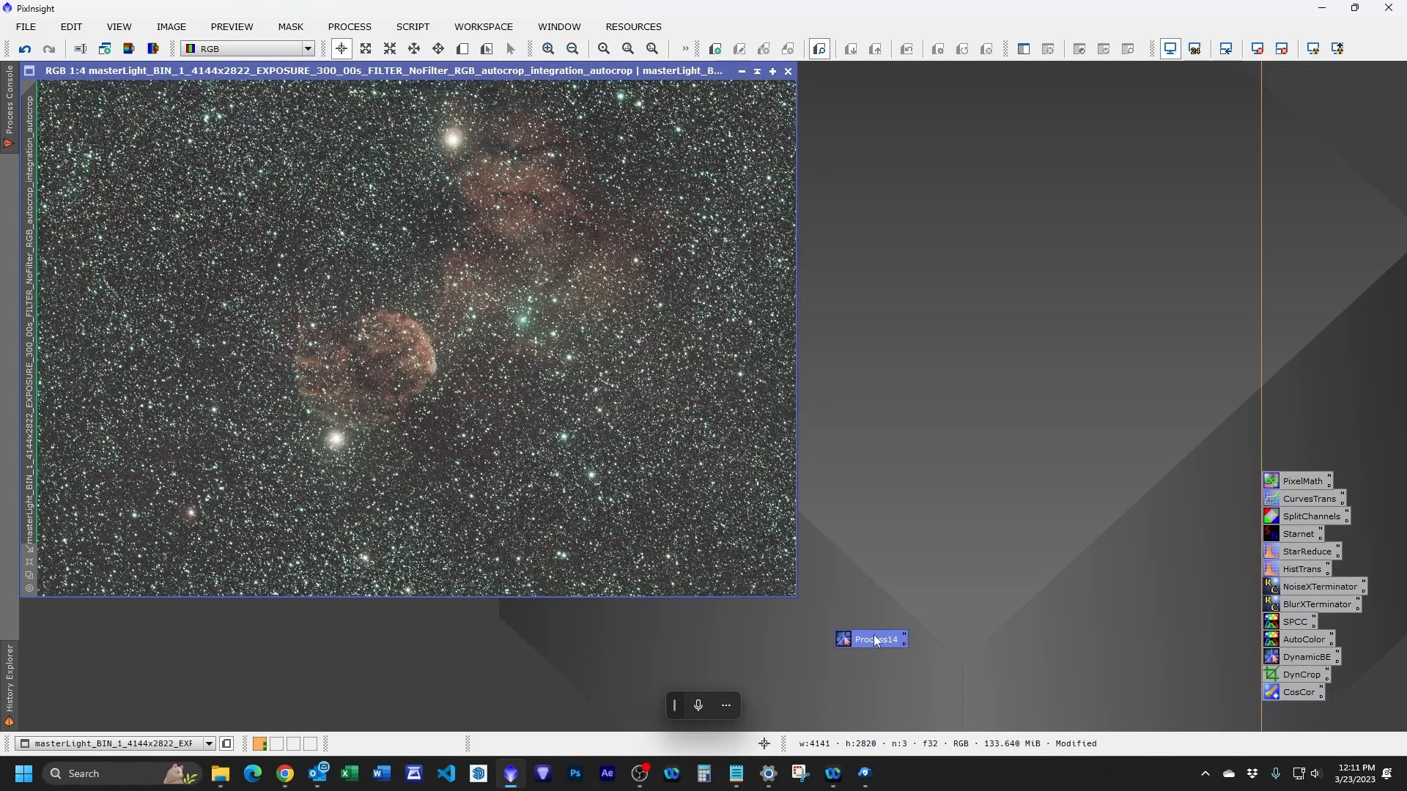
pyautogui.rightClick(878, 640)
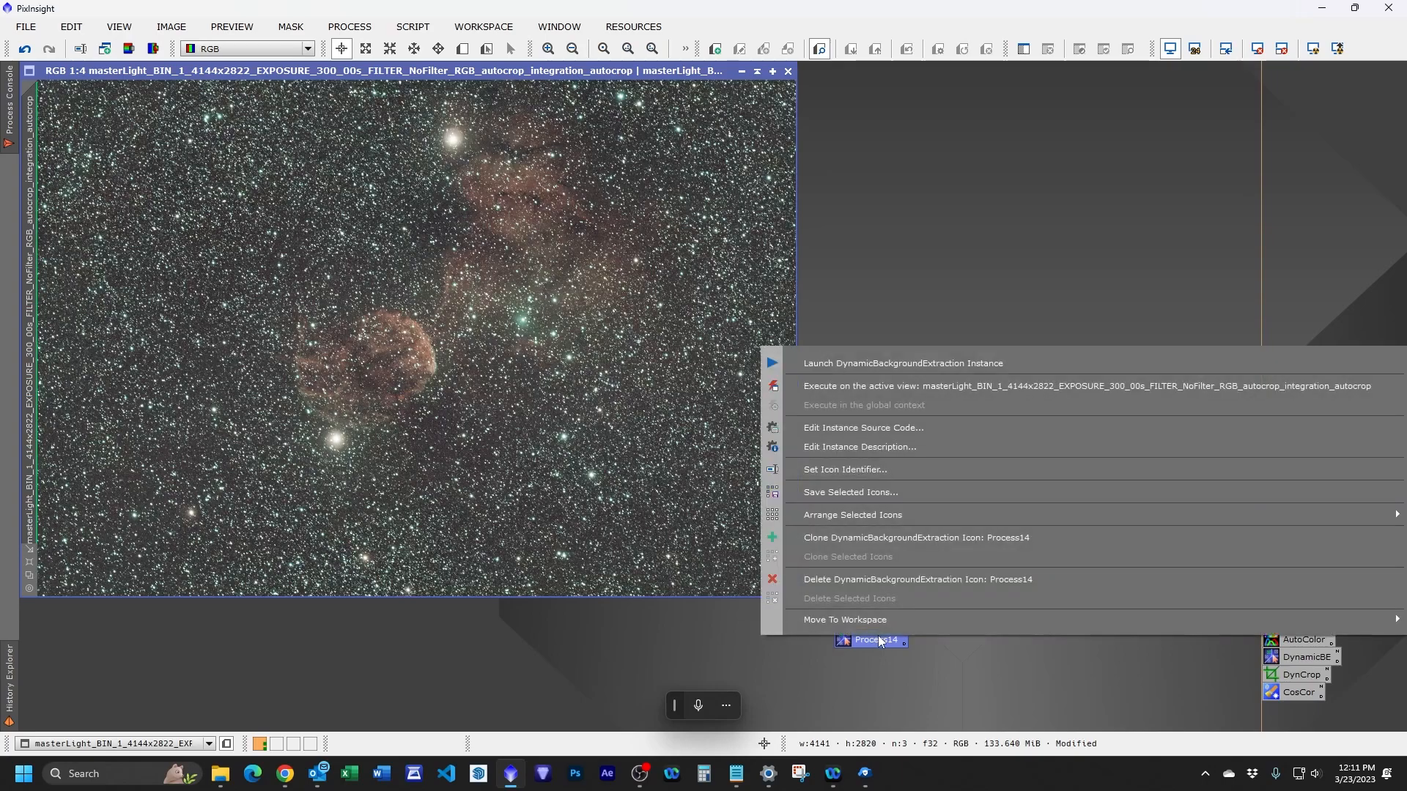
pyautogui.click(894, 581)
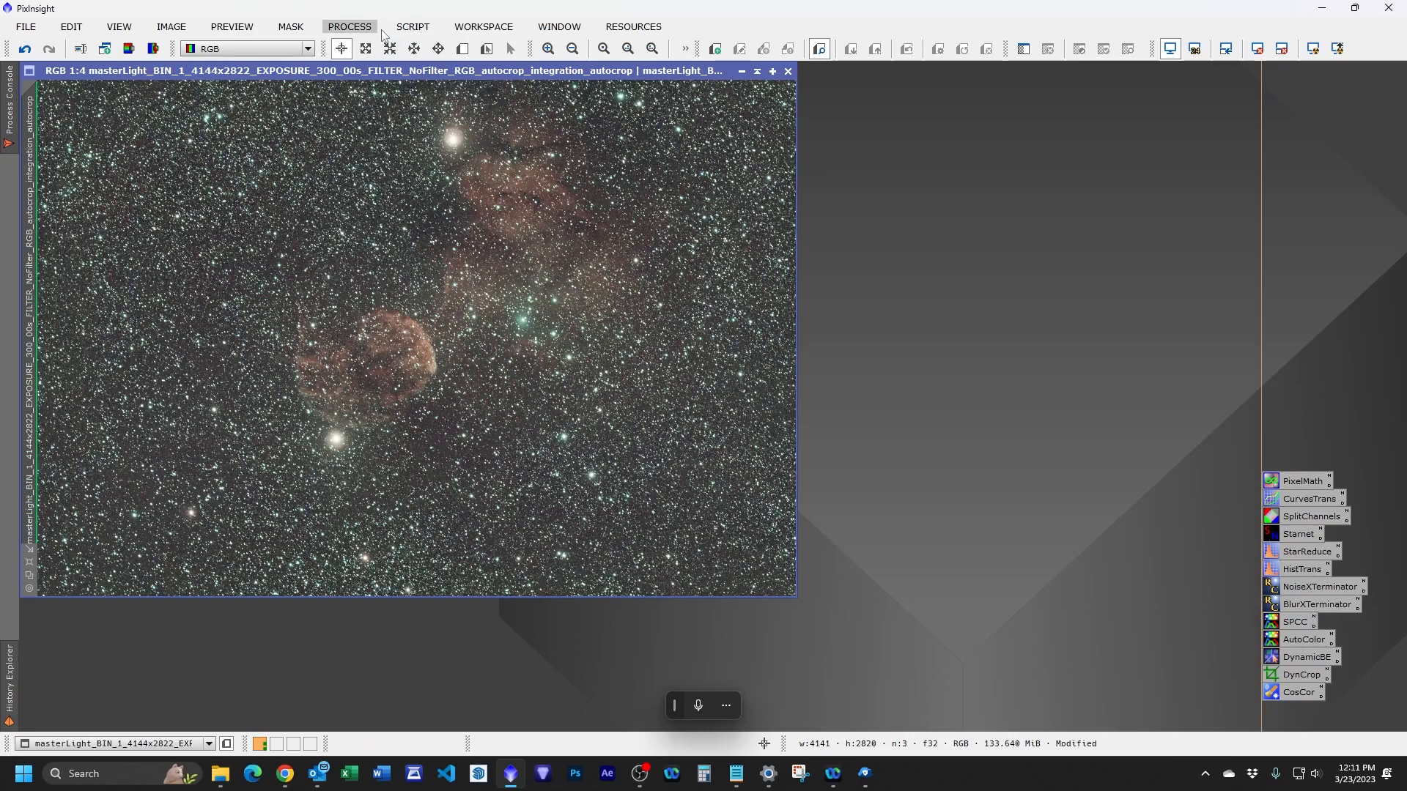
# Run the AutoColor utility script on the master light and close the process console.
pyautogui.click(420, 28)
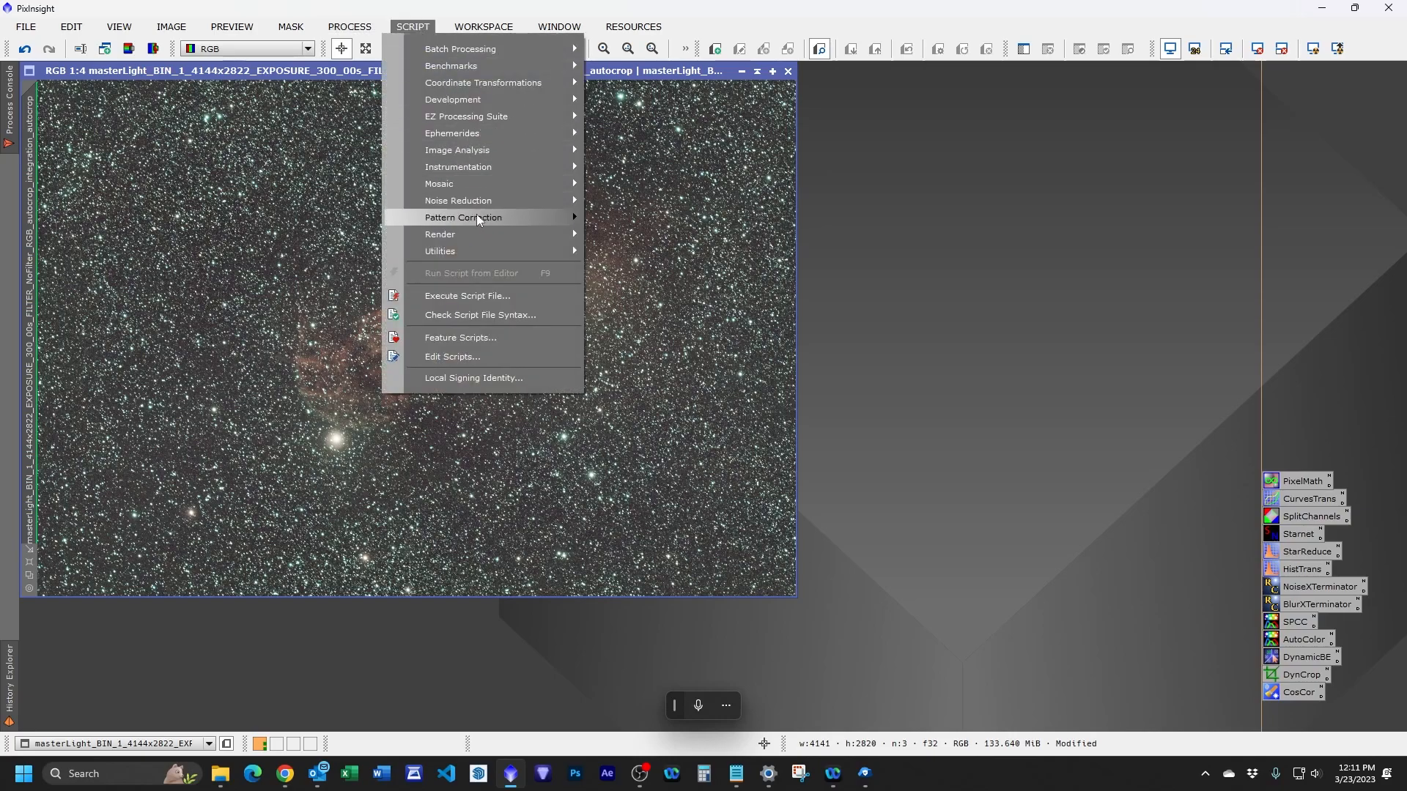
pyautogui.moveTo(489, 253)
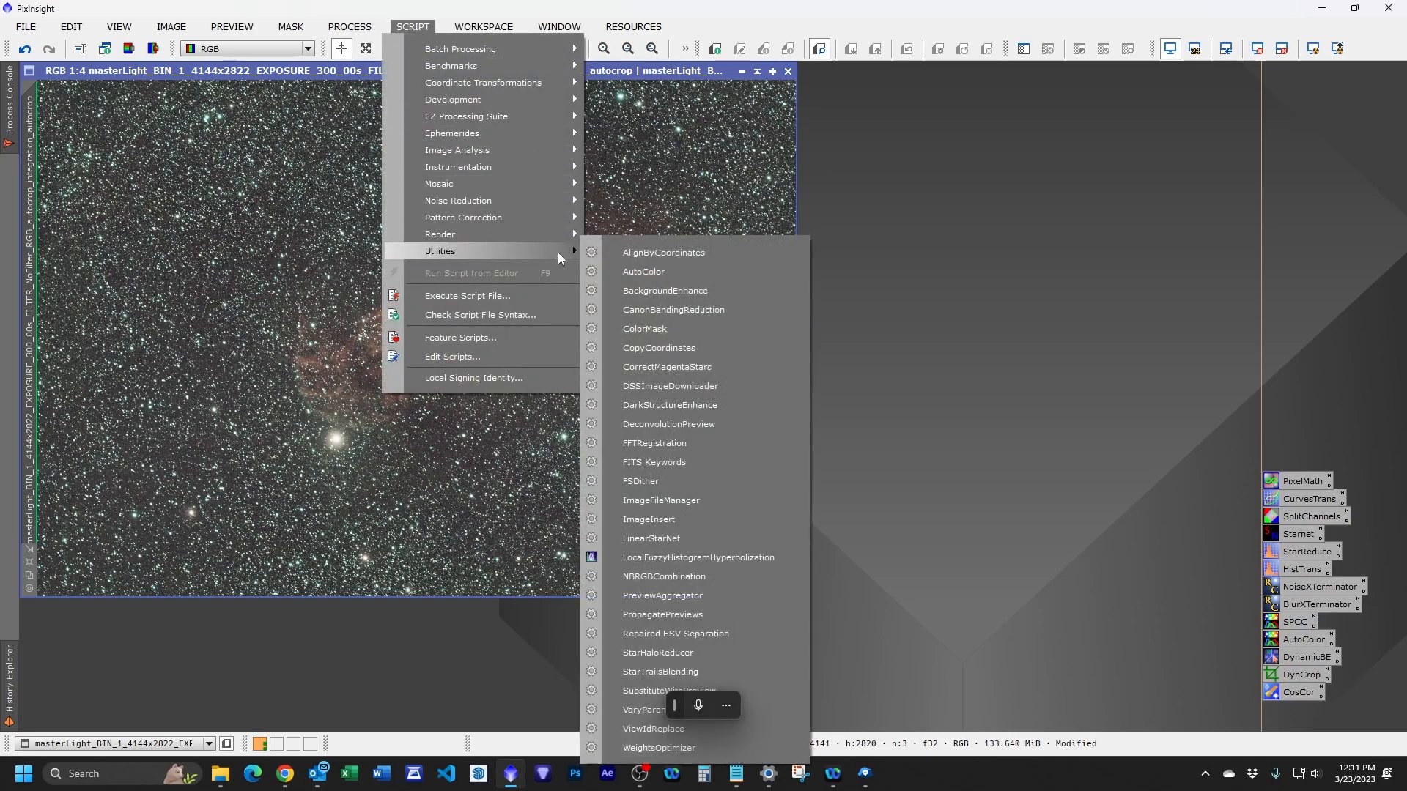
pyautogui.click(653, 274)
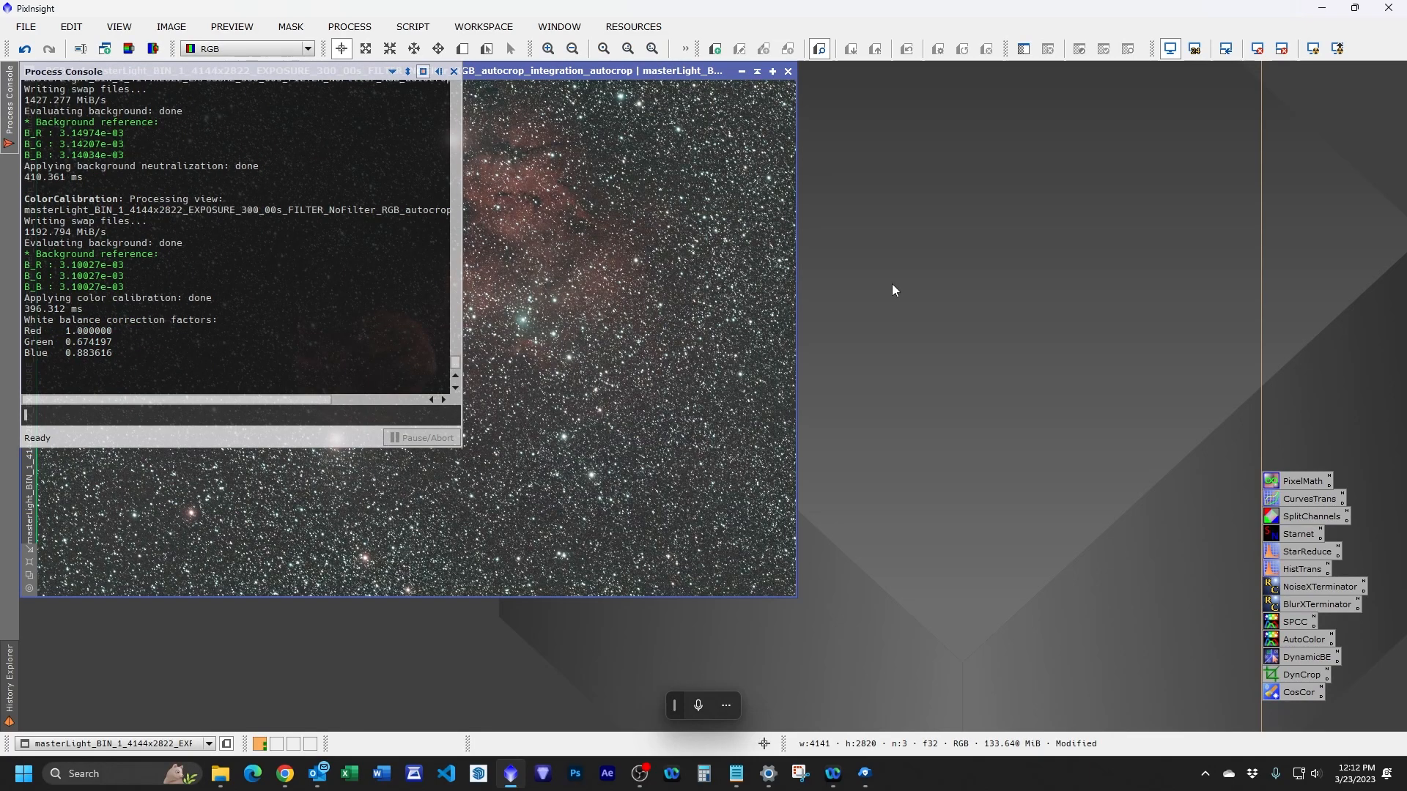
pyautogui.click(451, 71)
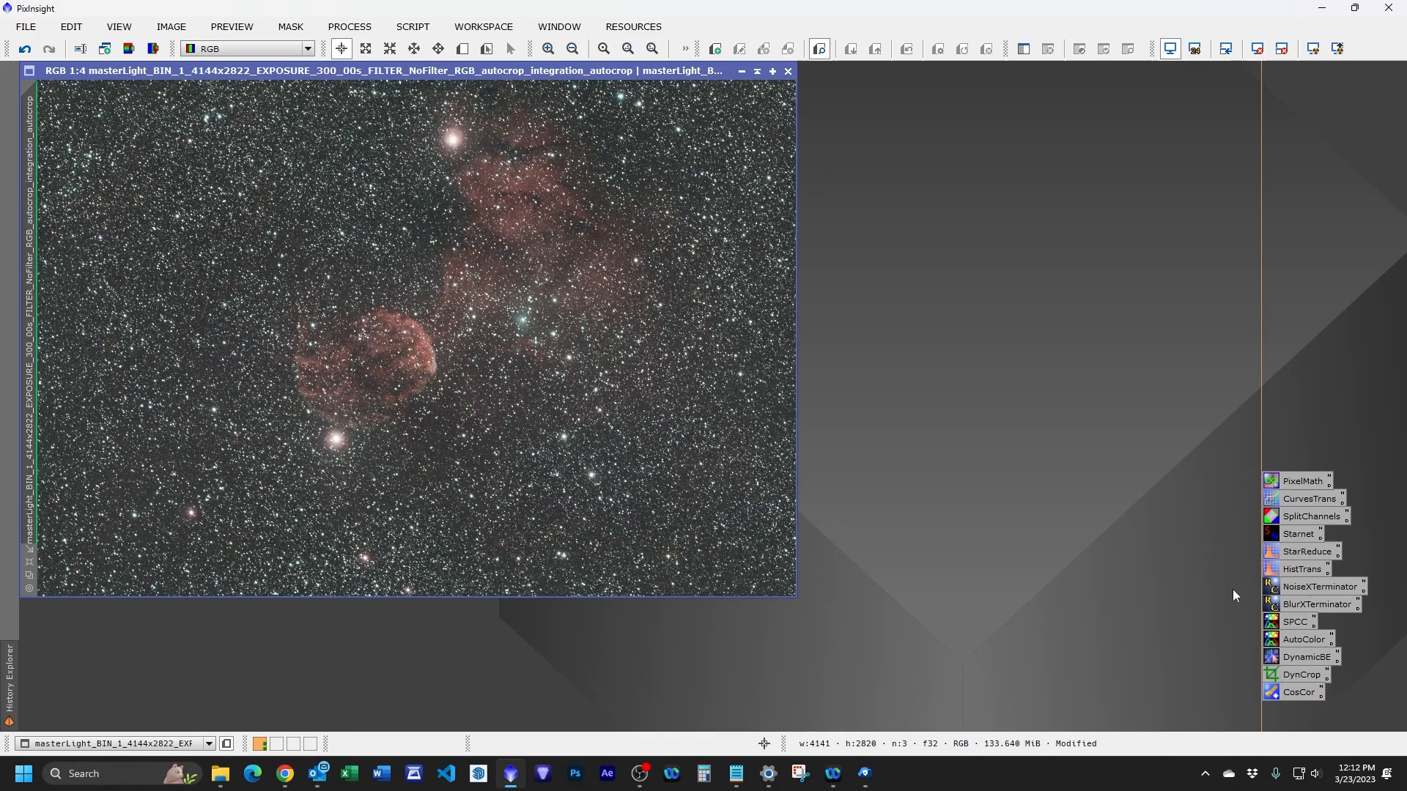
# Apply SpectrophotometricColorCalibration to the master light with the Average Spiral Galaxy white reference, then close the result graphs and console.
pyautogui.doubleClick(1296, 623)
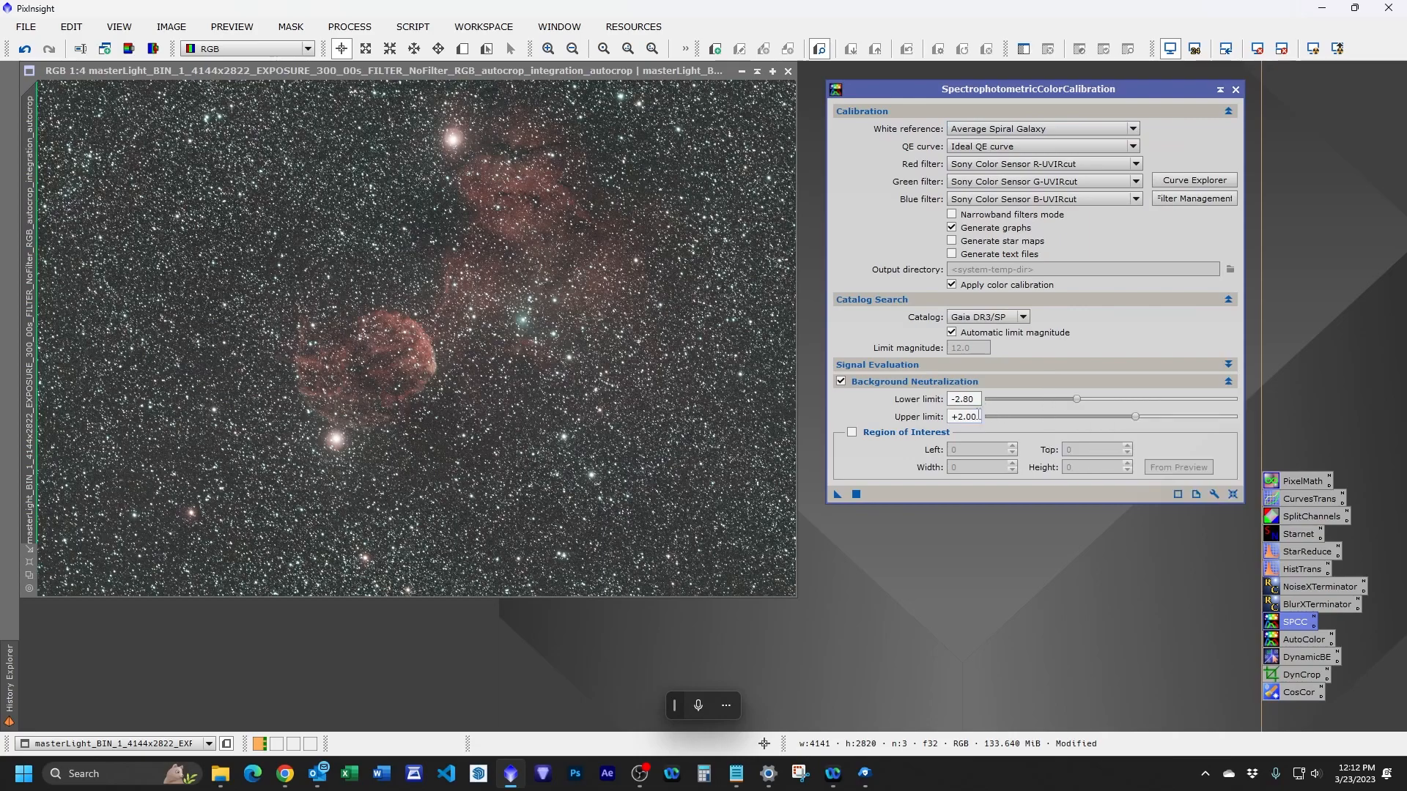
pyautogui.click(916, 366)
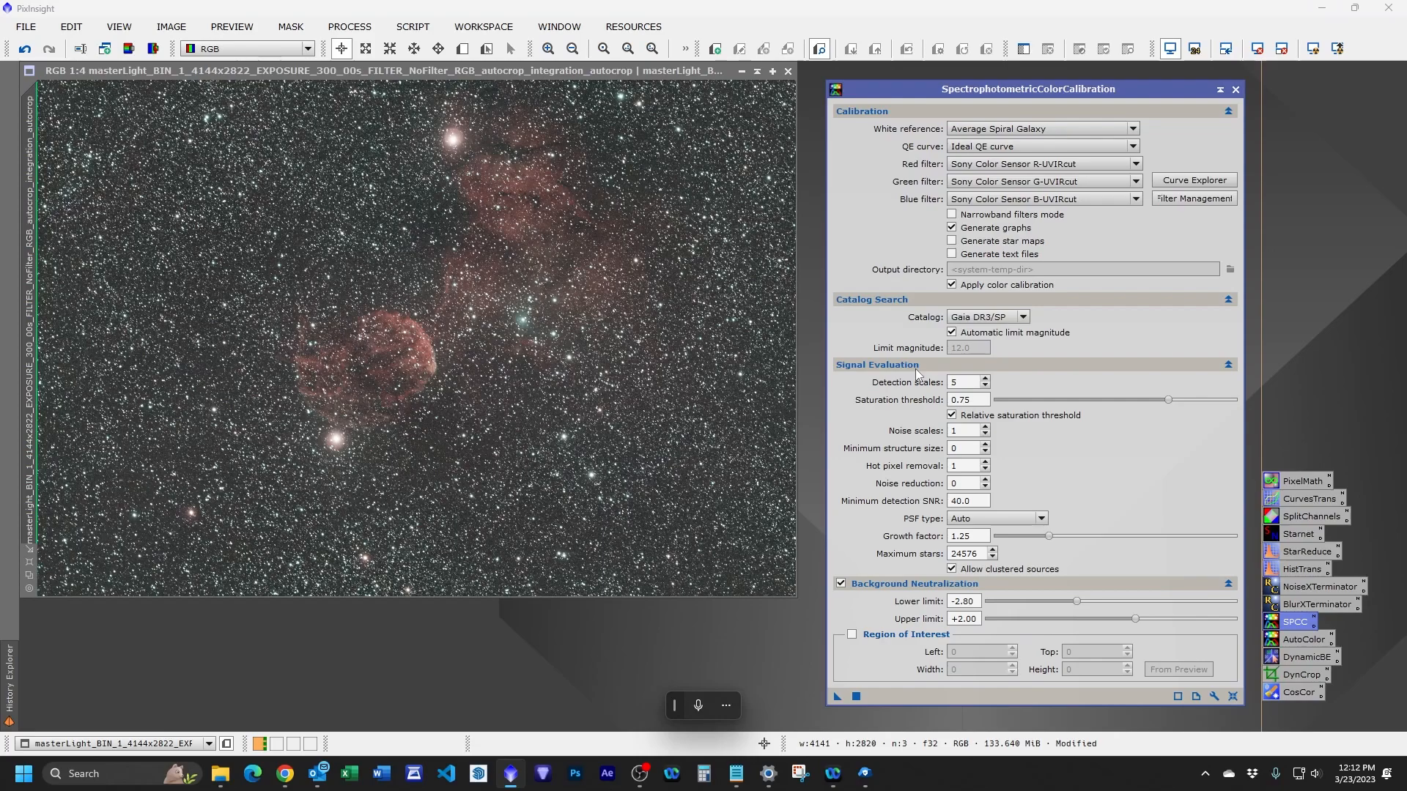
pyautogui.click(916, 369)
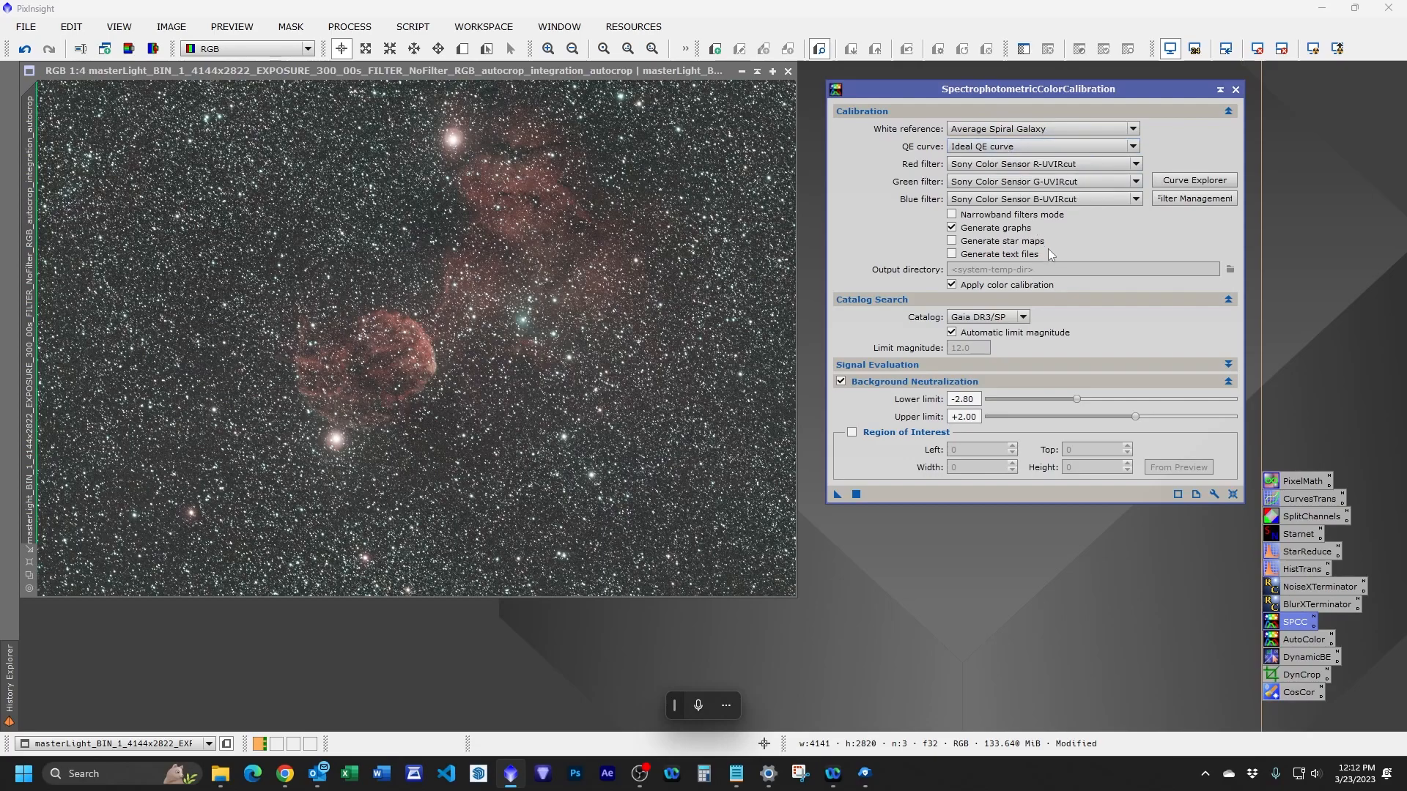
pyautogui.click(857, 495)
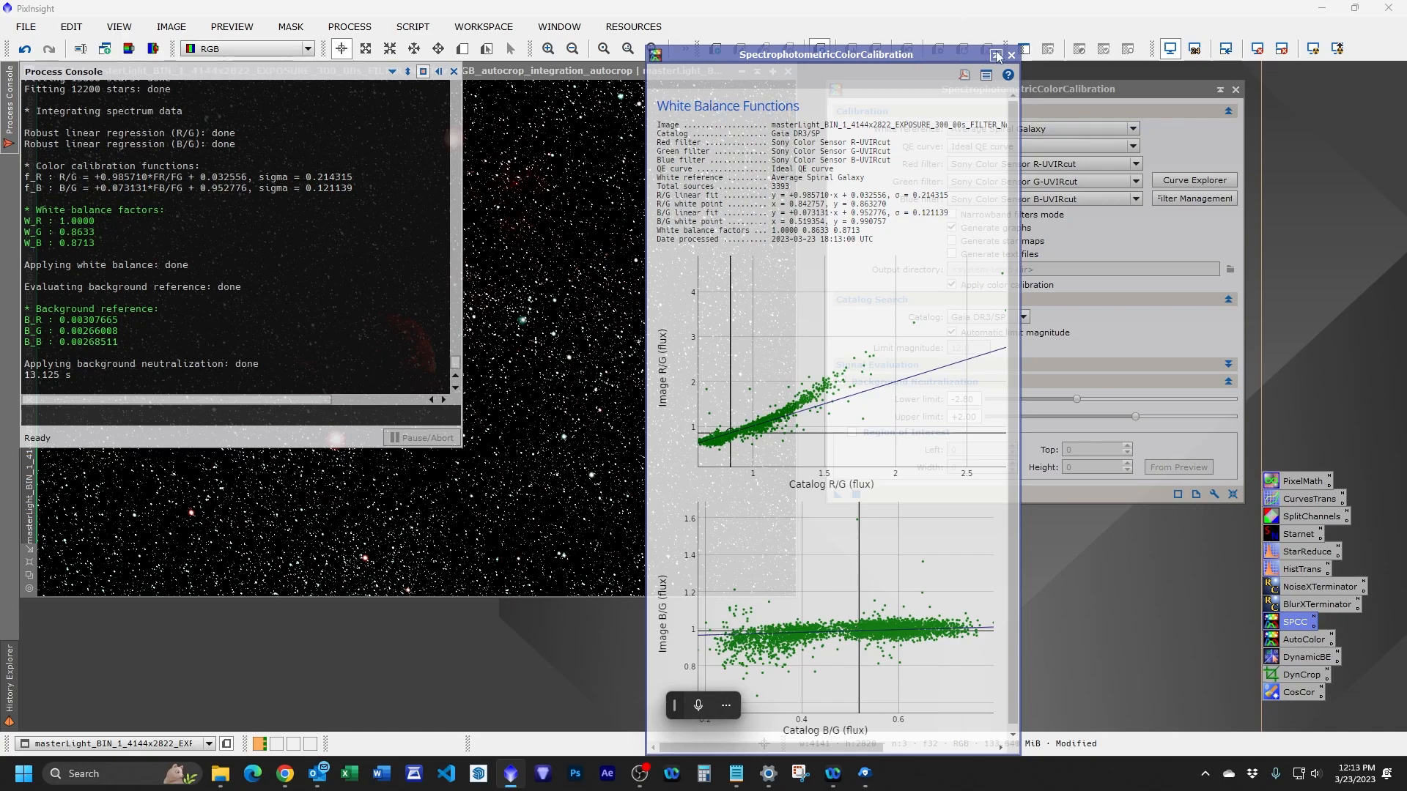
pyautogui.click(453, 71)
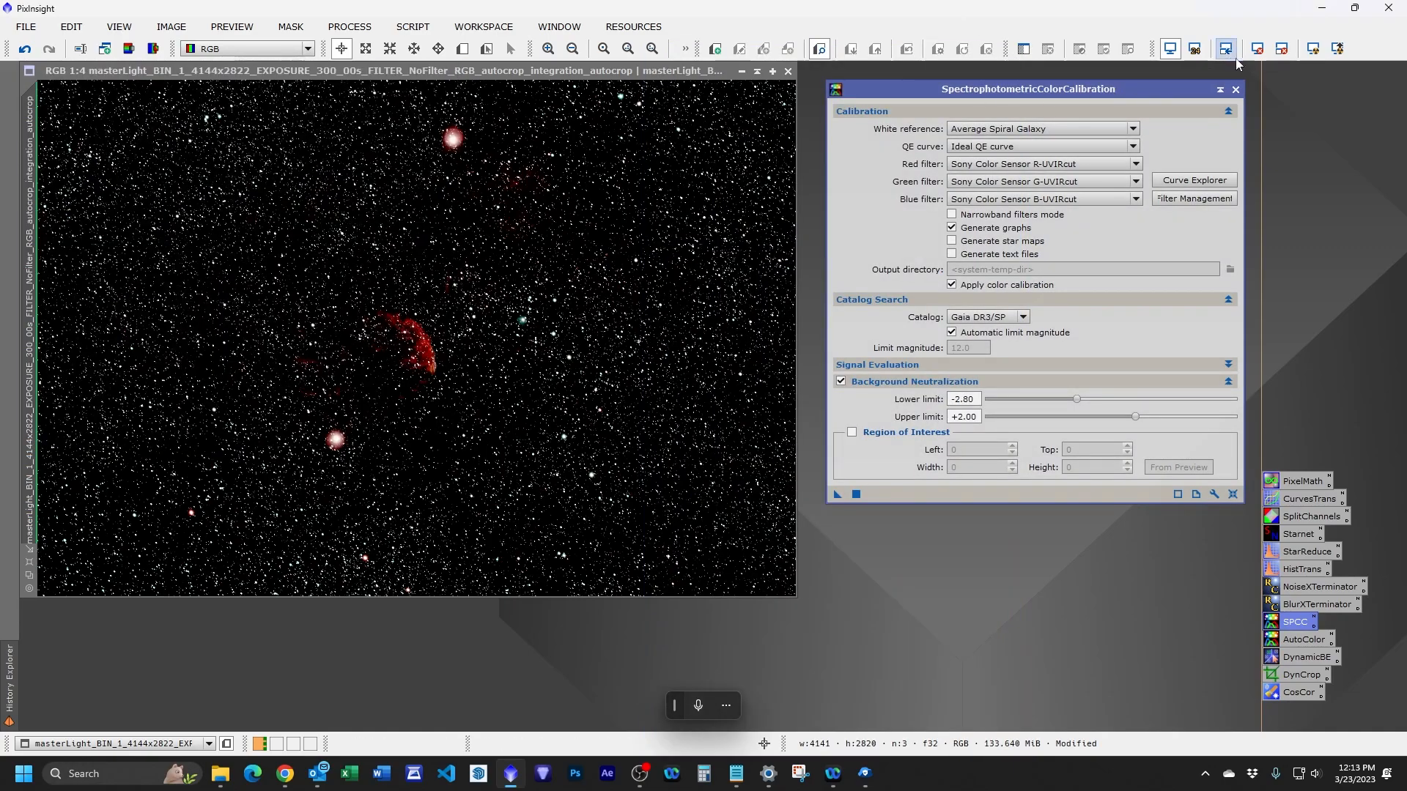
# Reset and reapply the master light's screen auto-stretch, and close the SpectrophotometricColorCalibration window.
pyautogui.click(1256, 49)
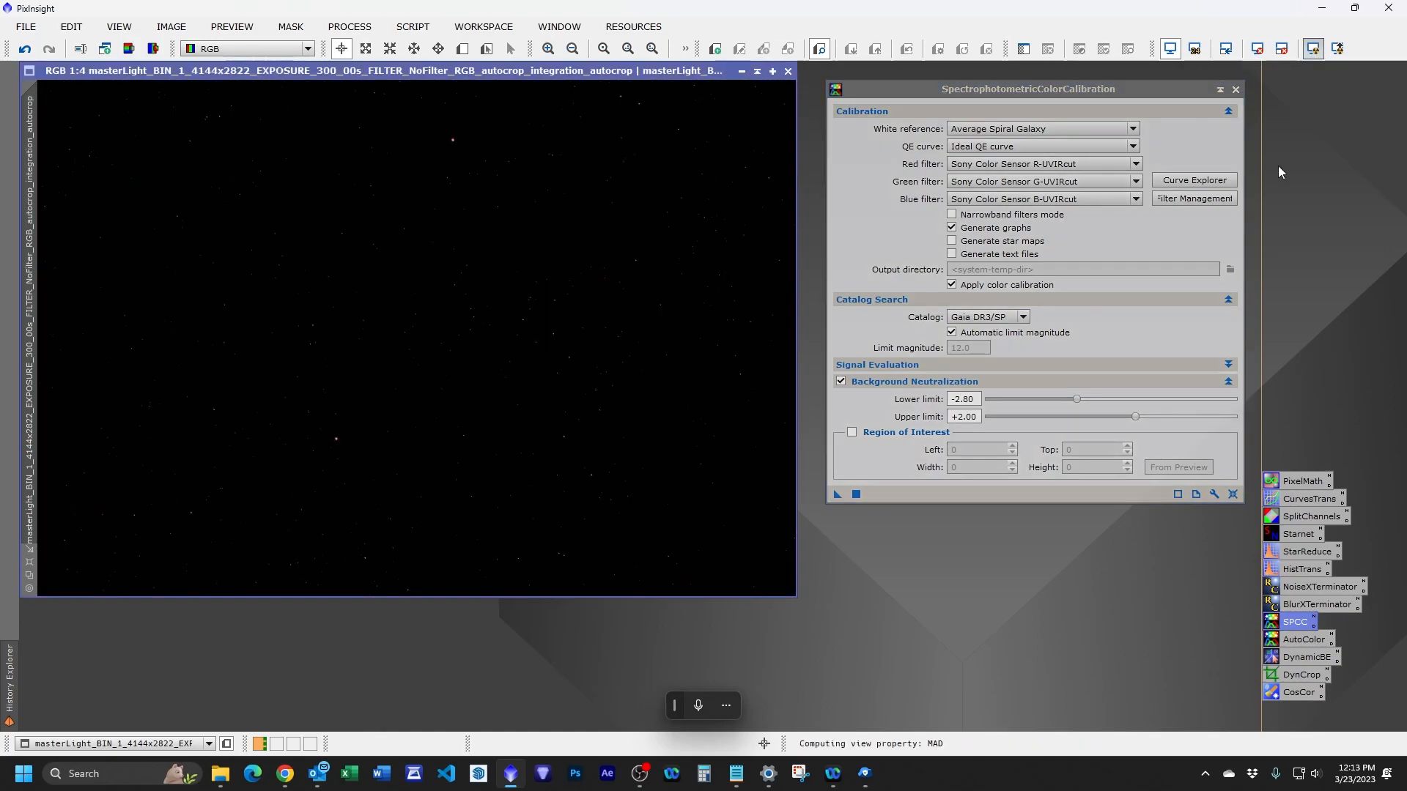
pyautogui.hotkey('ctrl', 'a')
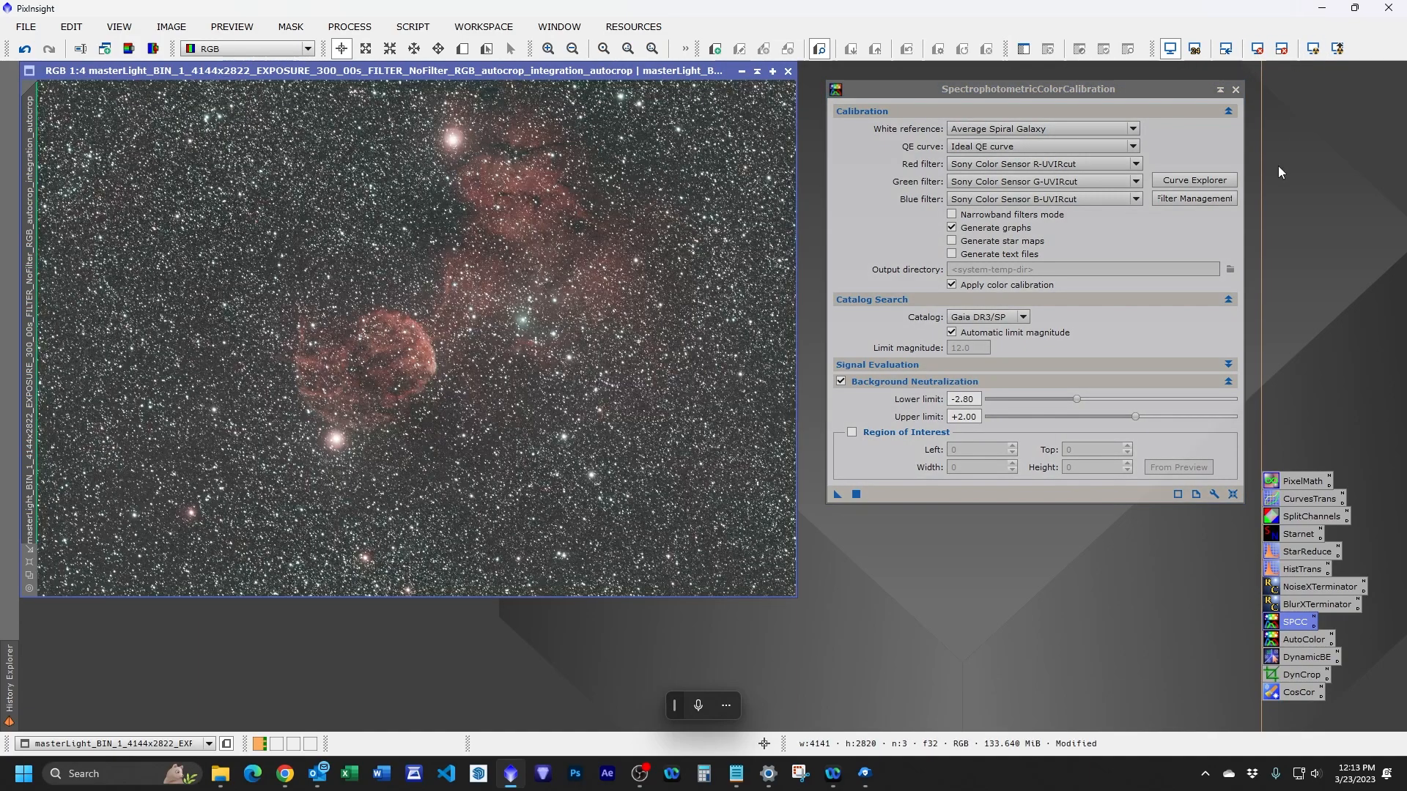
pyautogui.click(1236, 90)
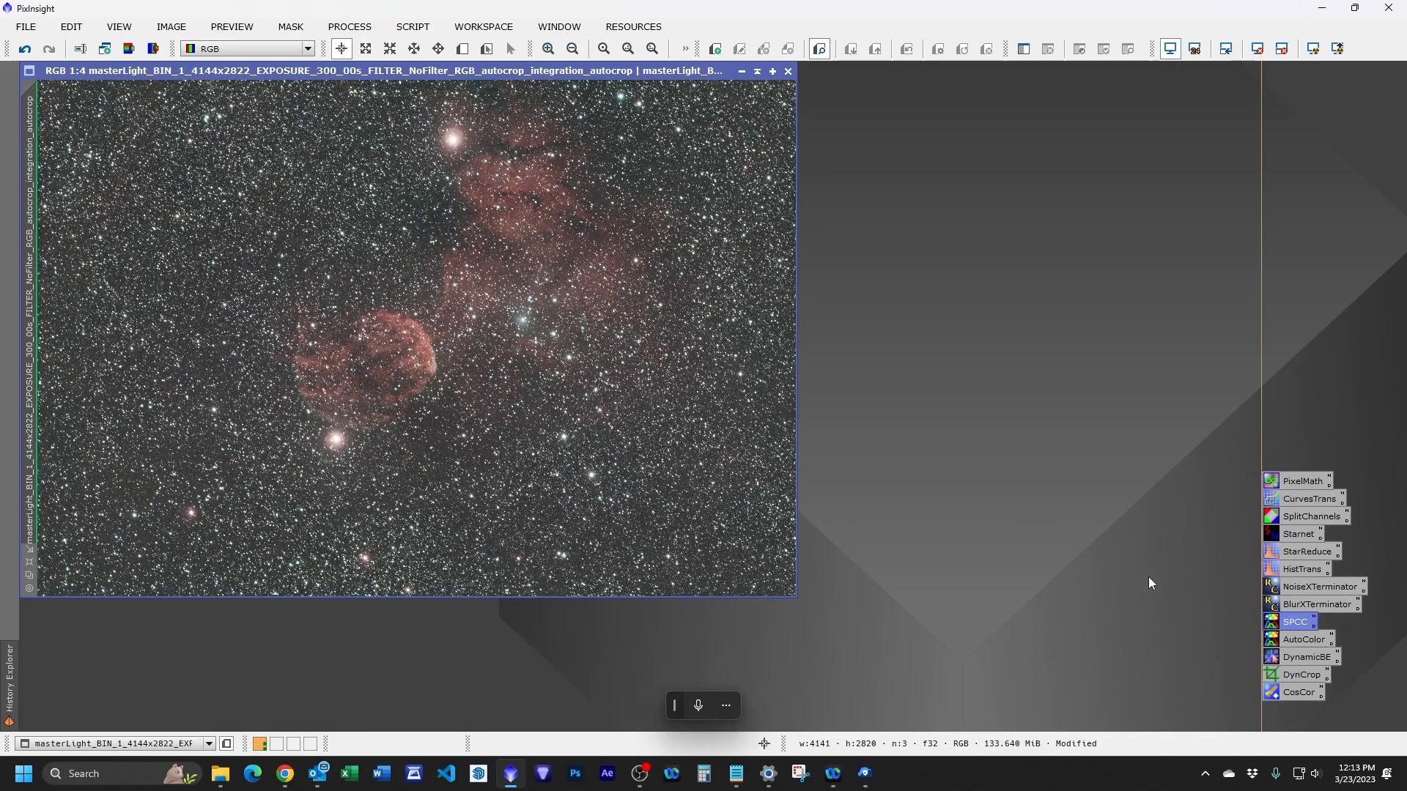
# Sharpen the master light with BlurXTerminator at Sharpen Stars 0.25, Sharpen Nonstellar 0.90 and Automatic PSF enabled.
pyautogui.click(1330, 604)
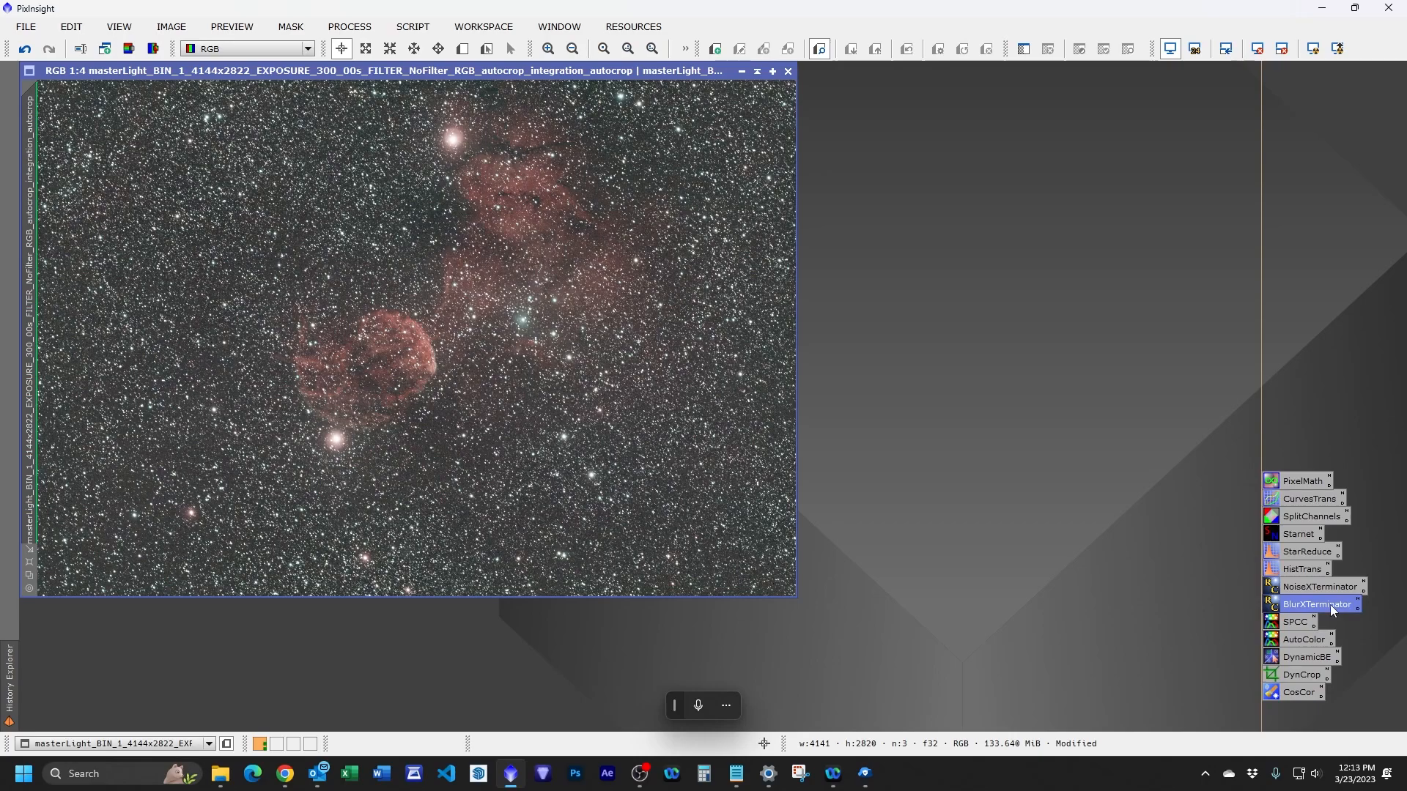
pyautogui.doubleClick(1330, 605)
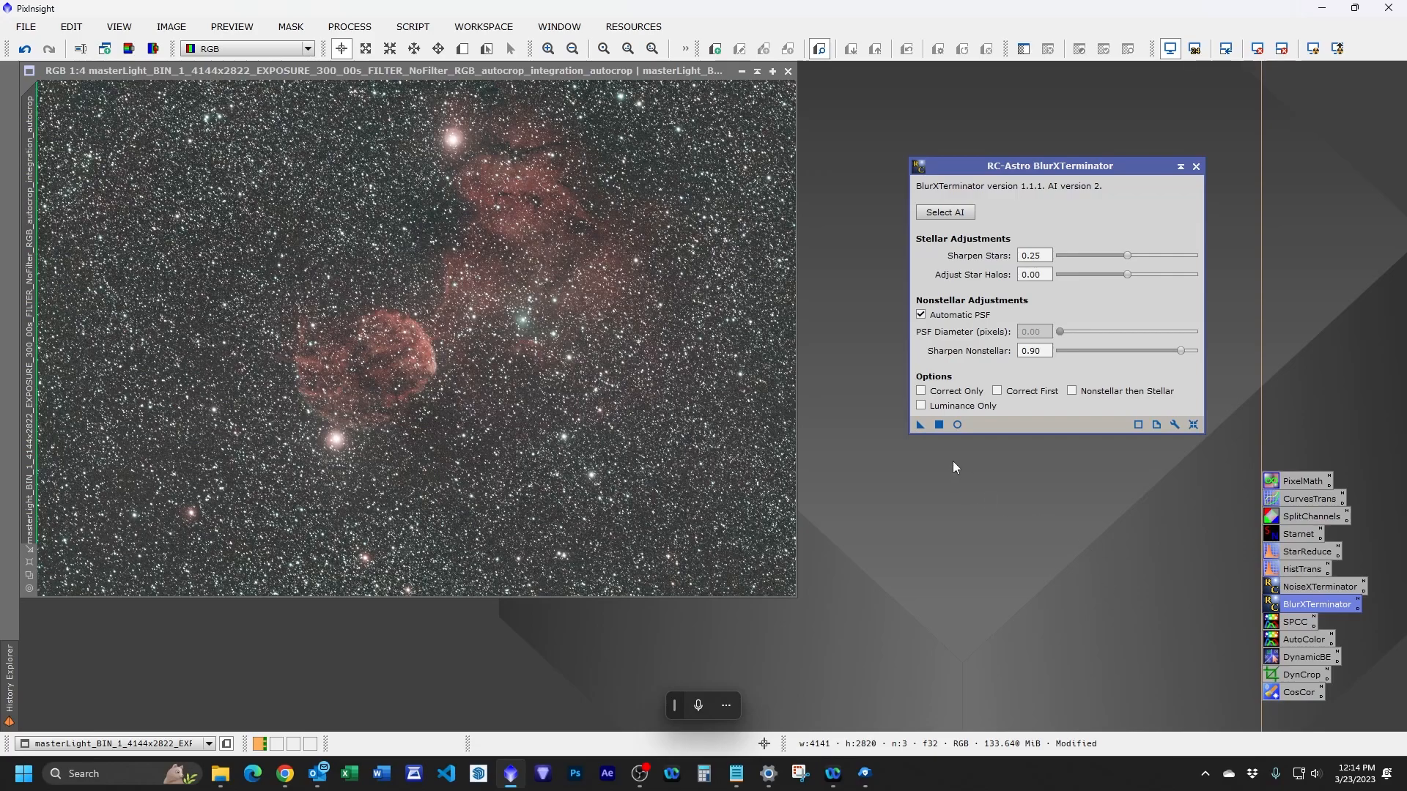
pyautogui.click(940, 427)
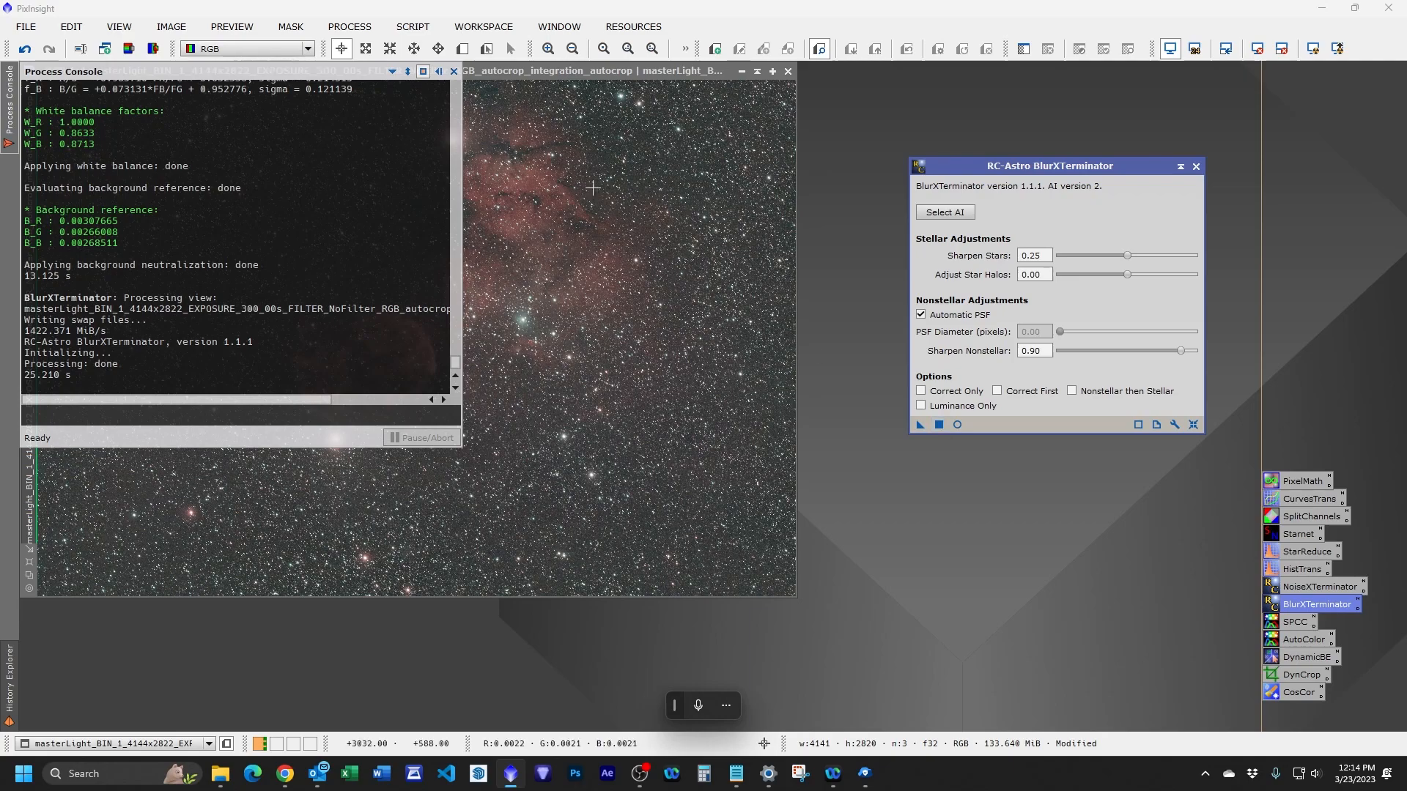
pyautogui.click(454, 73)
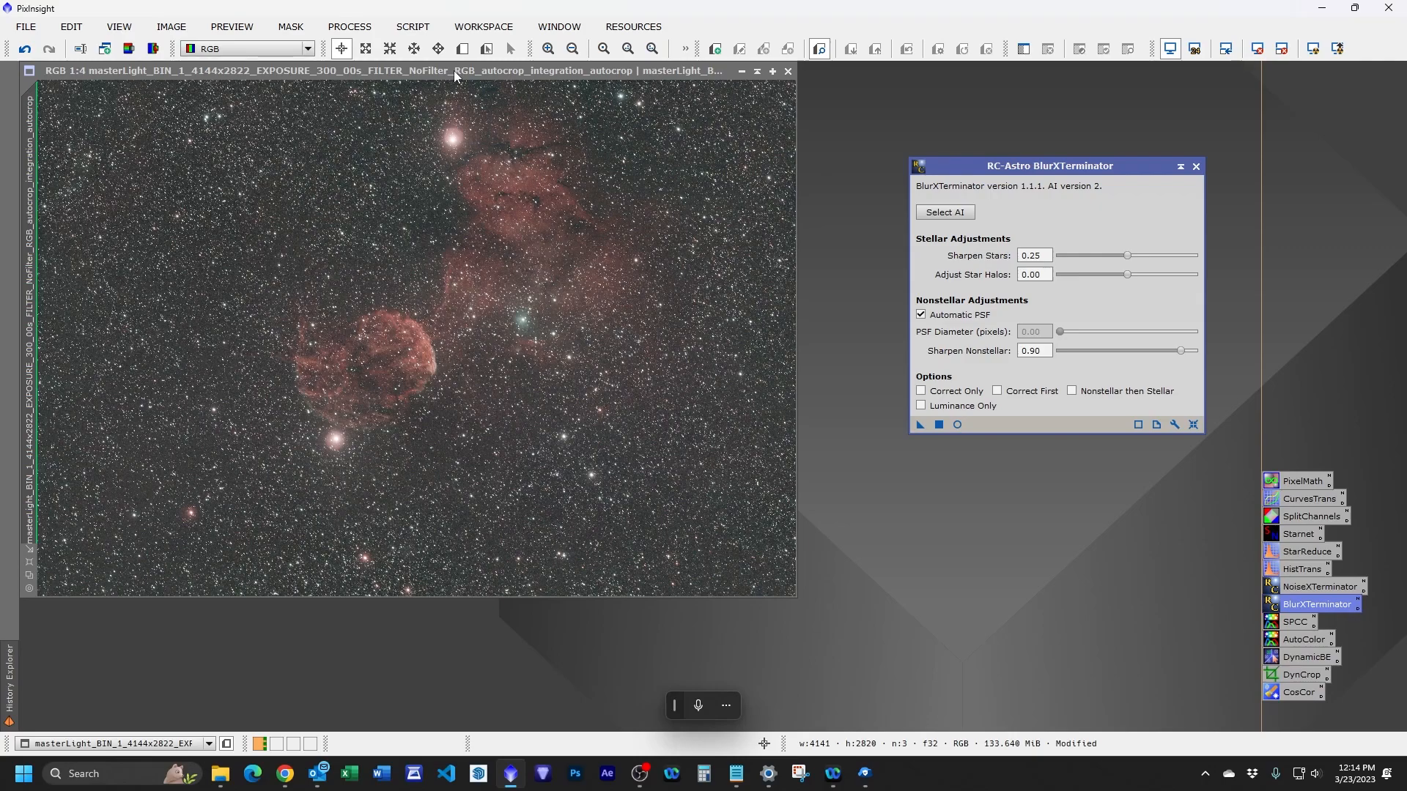
# Change the master light's image identifier to jellyfish and close the BlurXTerminator window.
pyautogui.click(455, 70)
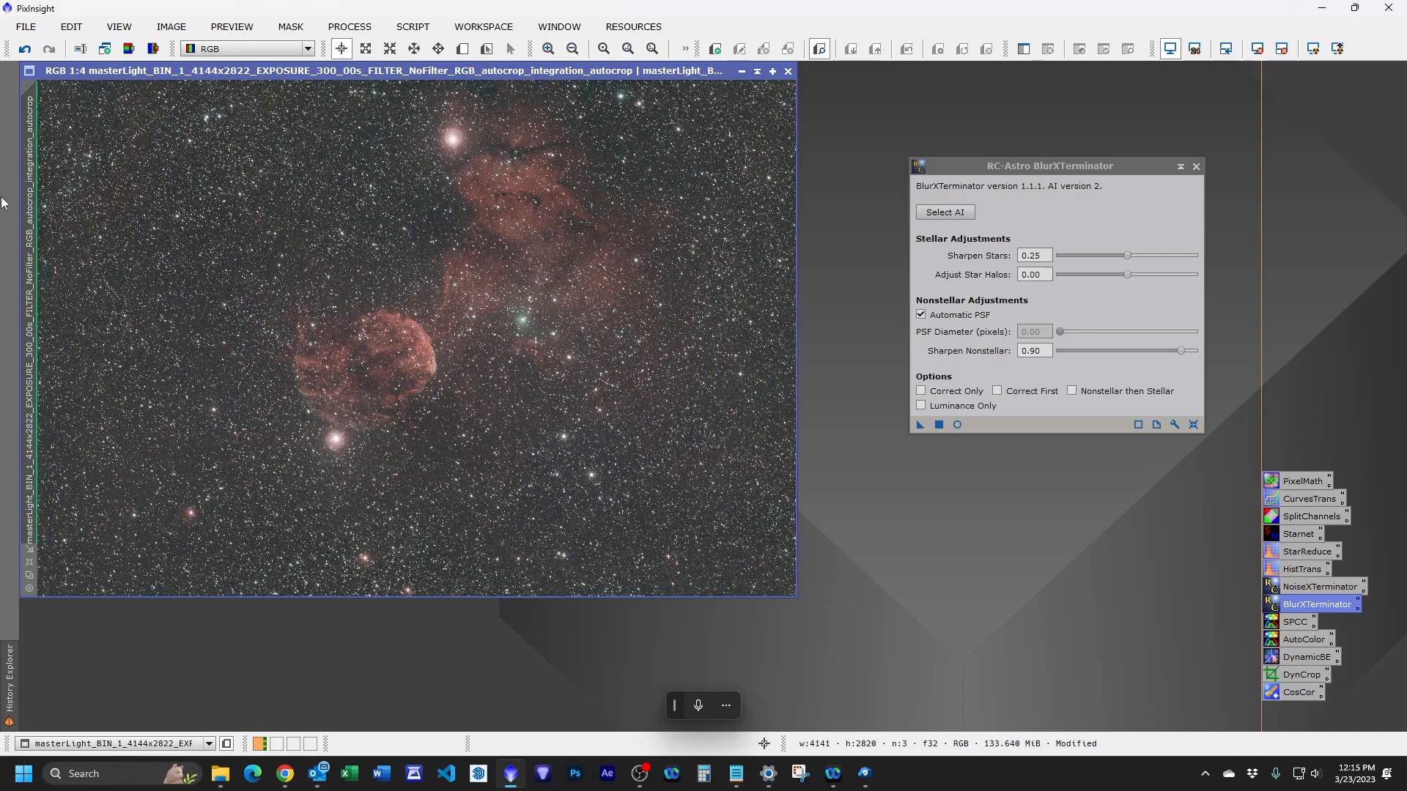
pyautogui.rightClick(32, 200)
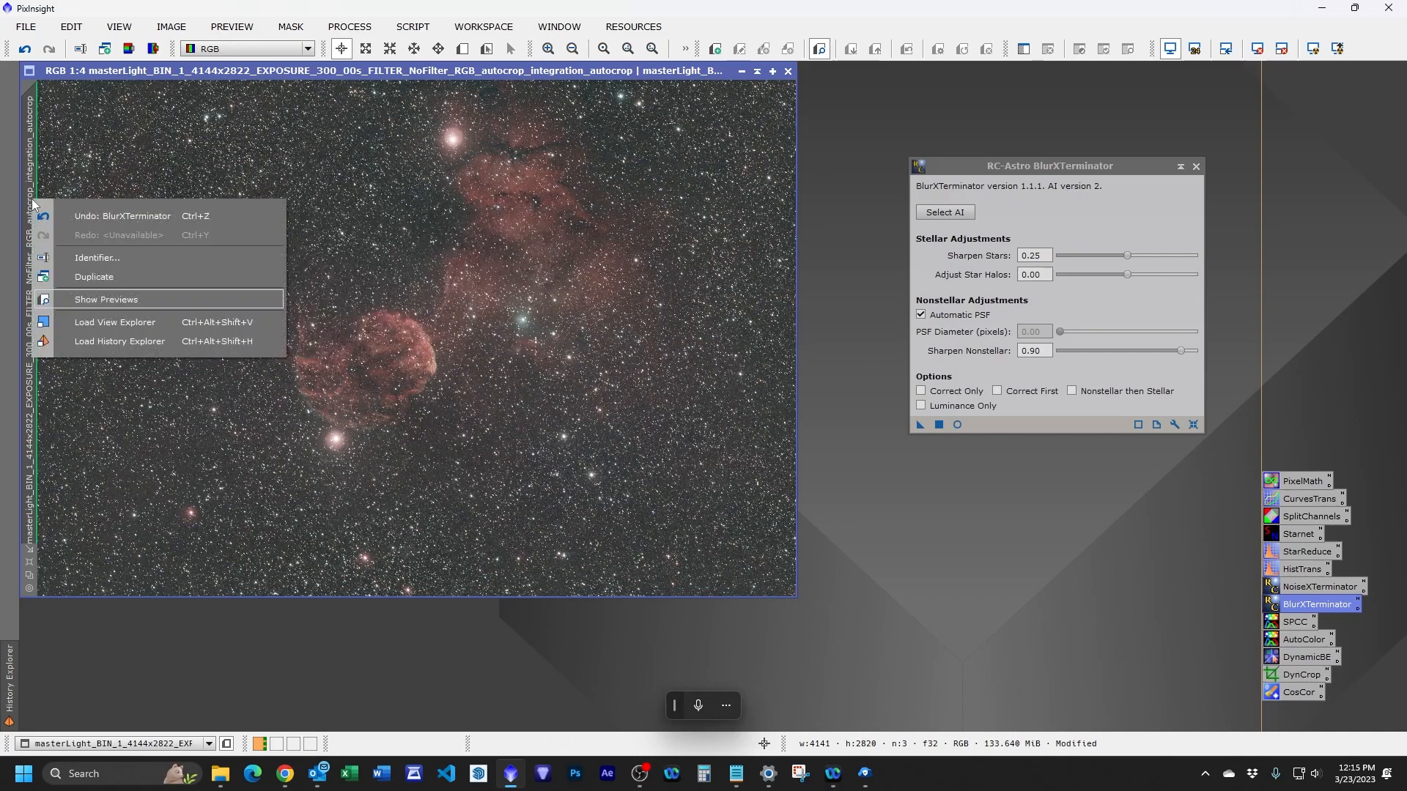
pyautogui.click(97, 258)
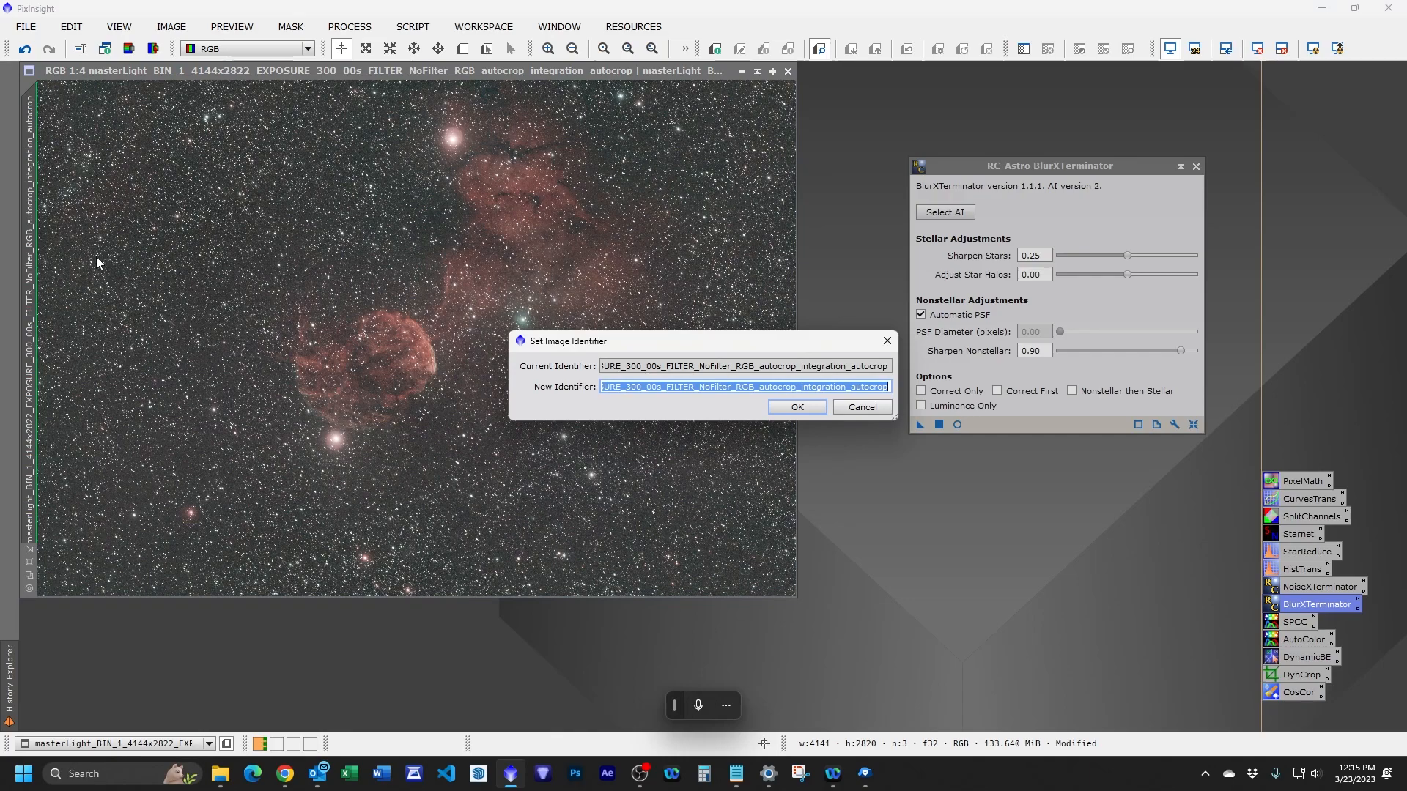
pyautogui.write('jellyfish')
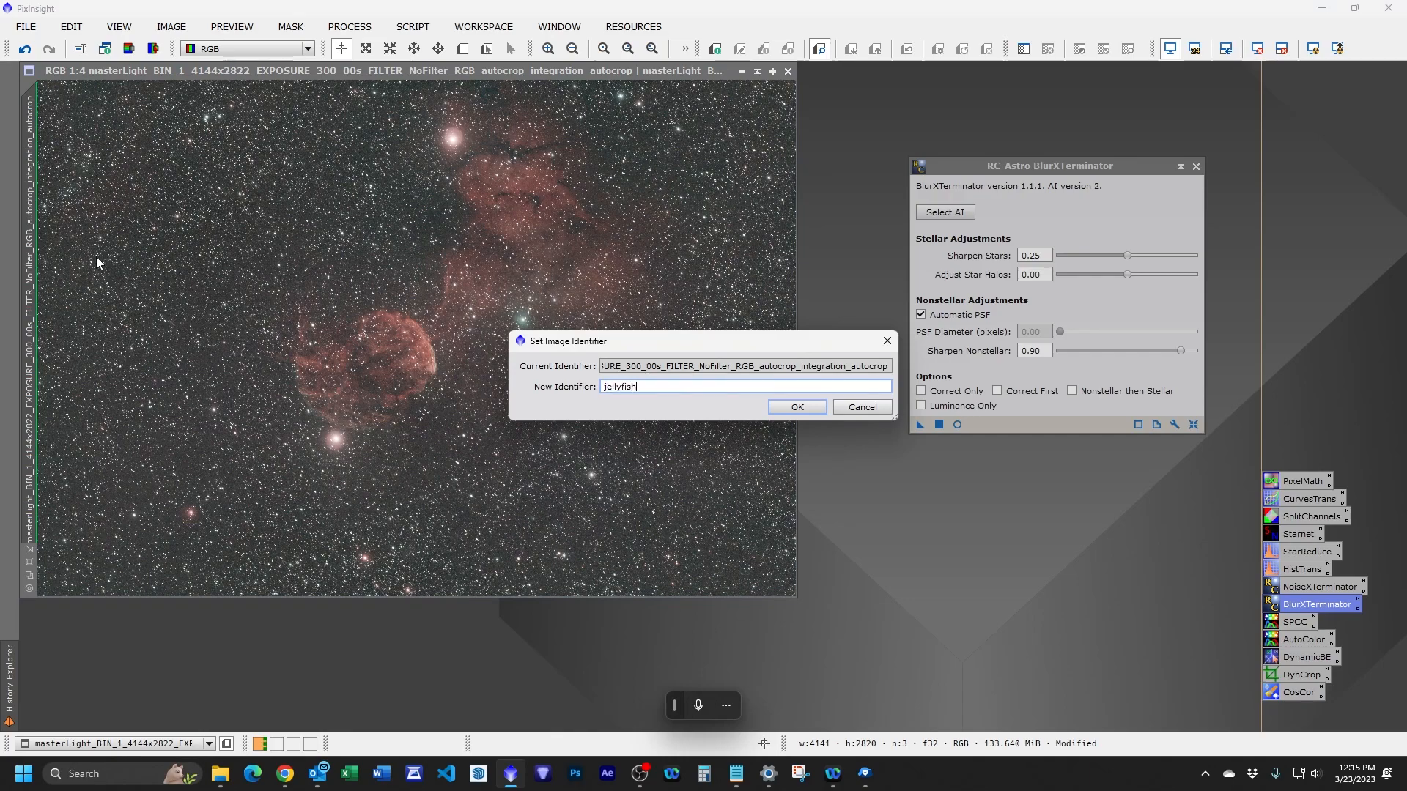
pyautogui.press('Return')
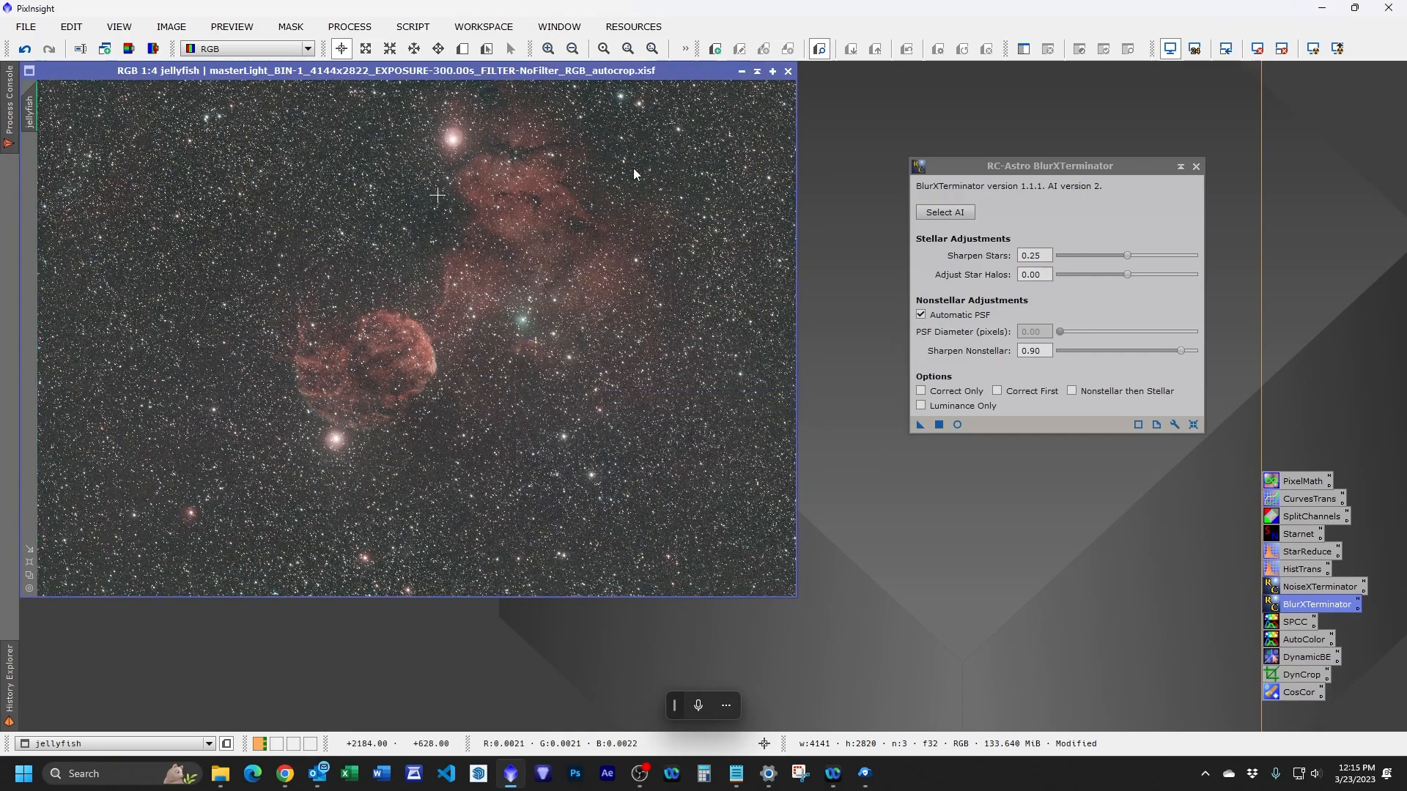
pyautogui.click(1196, 167)
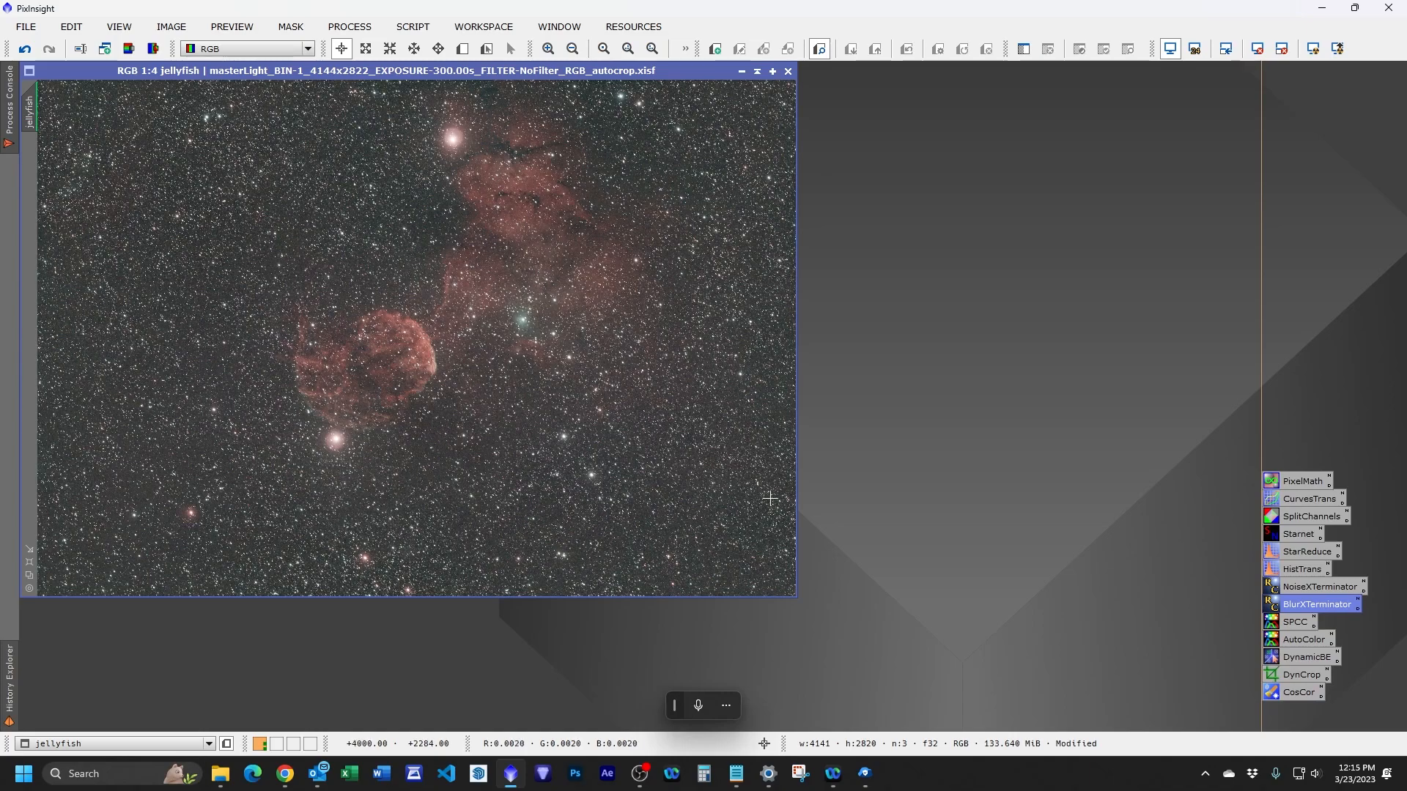
# Reduce noise in the jellyfish image with NoiseXTerminator at Denoise 0.90 and Detail 0.15, and remove the image's screen stretch.
pyautogui.click(1292, 590)
pyautogui.doubleClick(1292, 591)
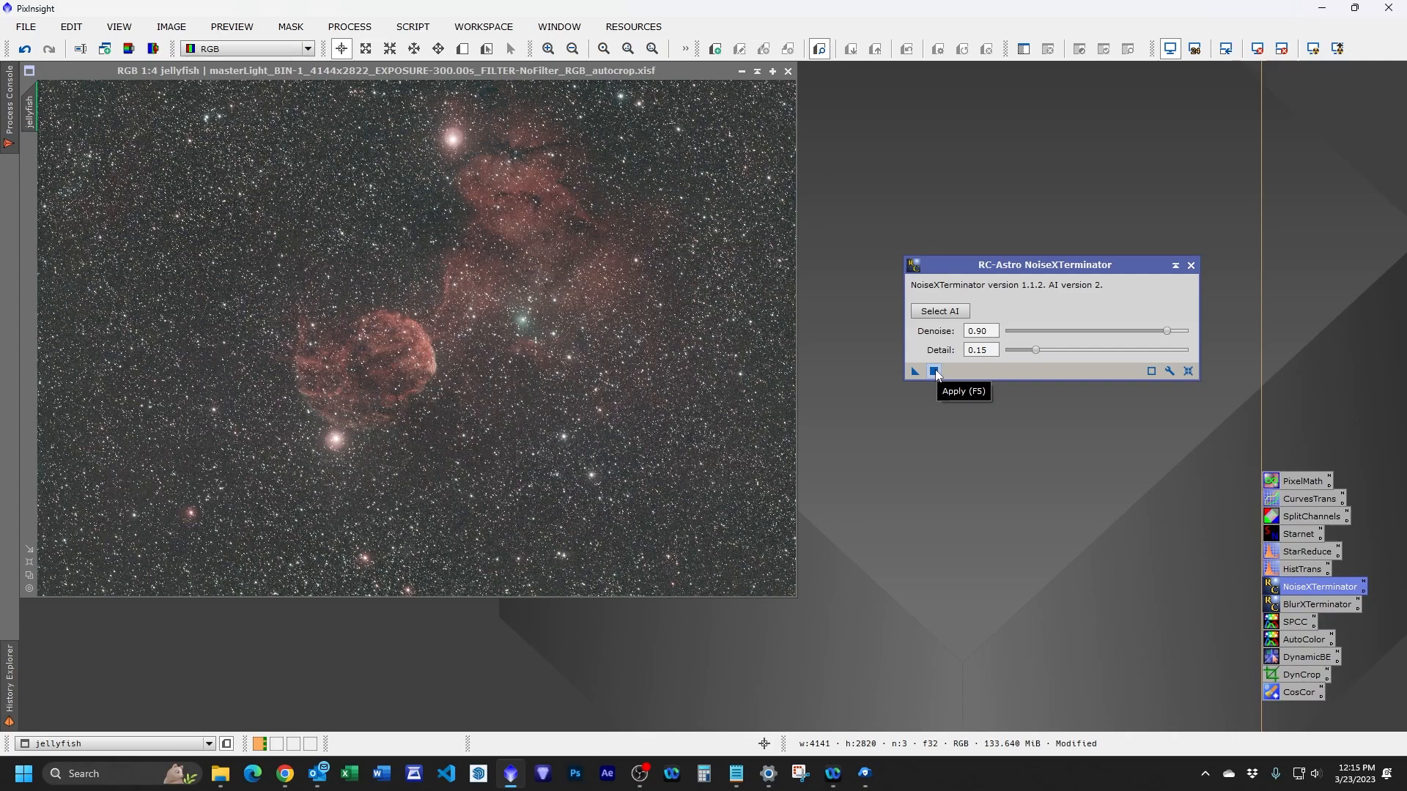
pyautogui.click(1188, 372)
pyautogui.click(934, 372)
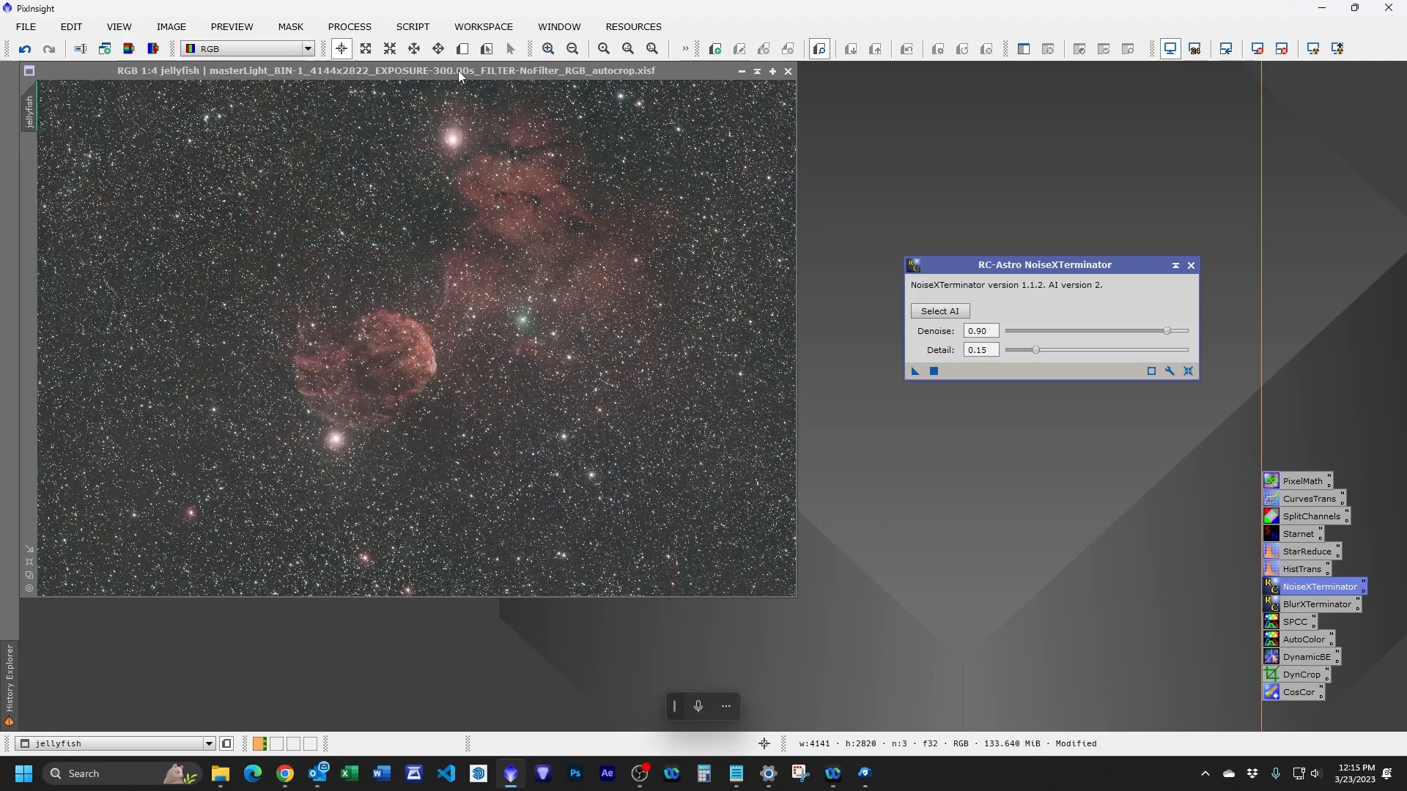
pyautogui.click(1191, 266)
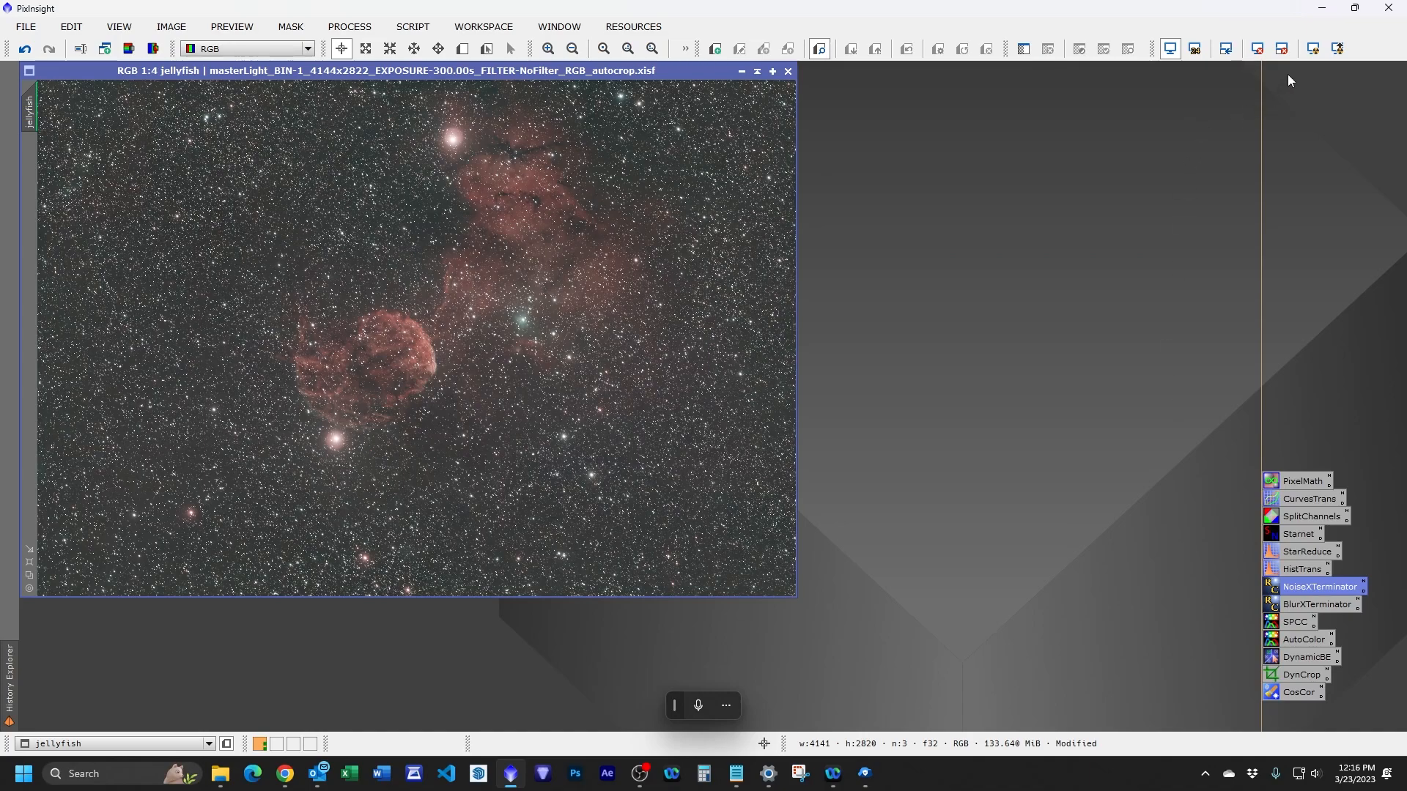
pyautogui.click(1257, 50)
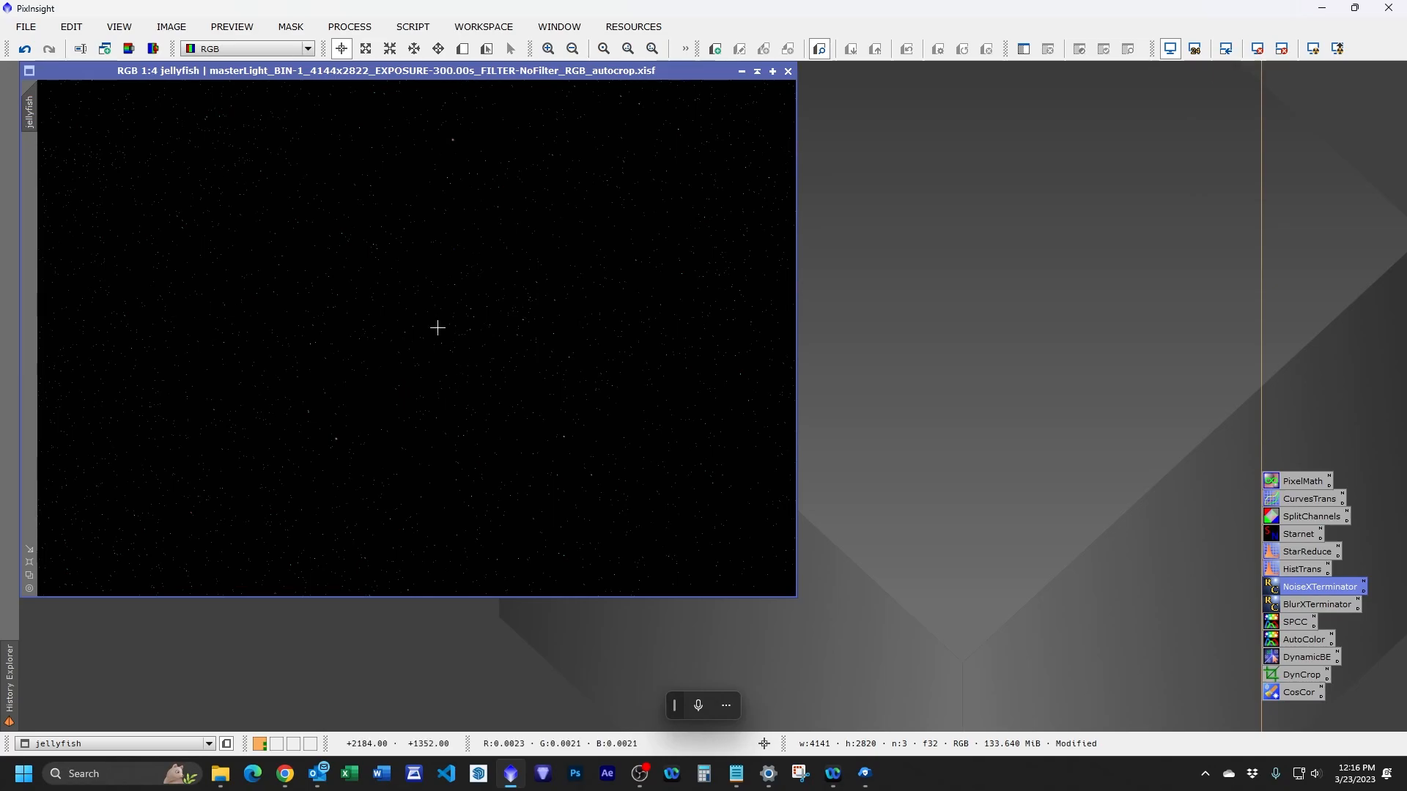
pyautogui.doubleClick(1301, 571)
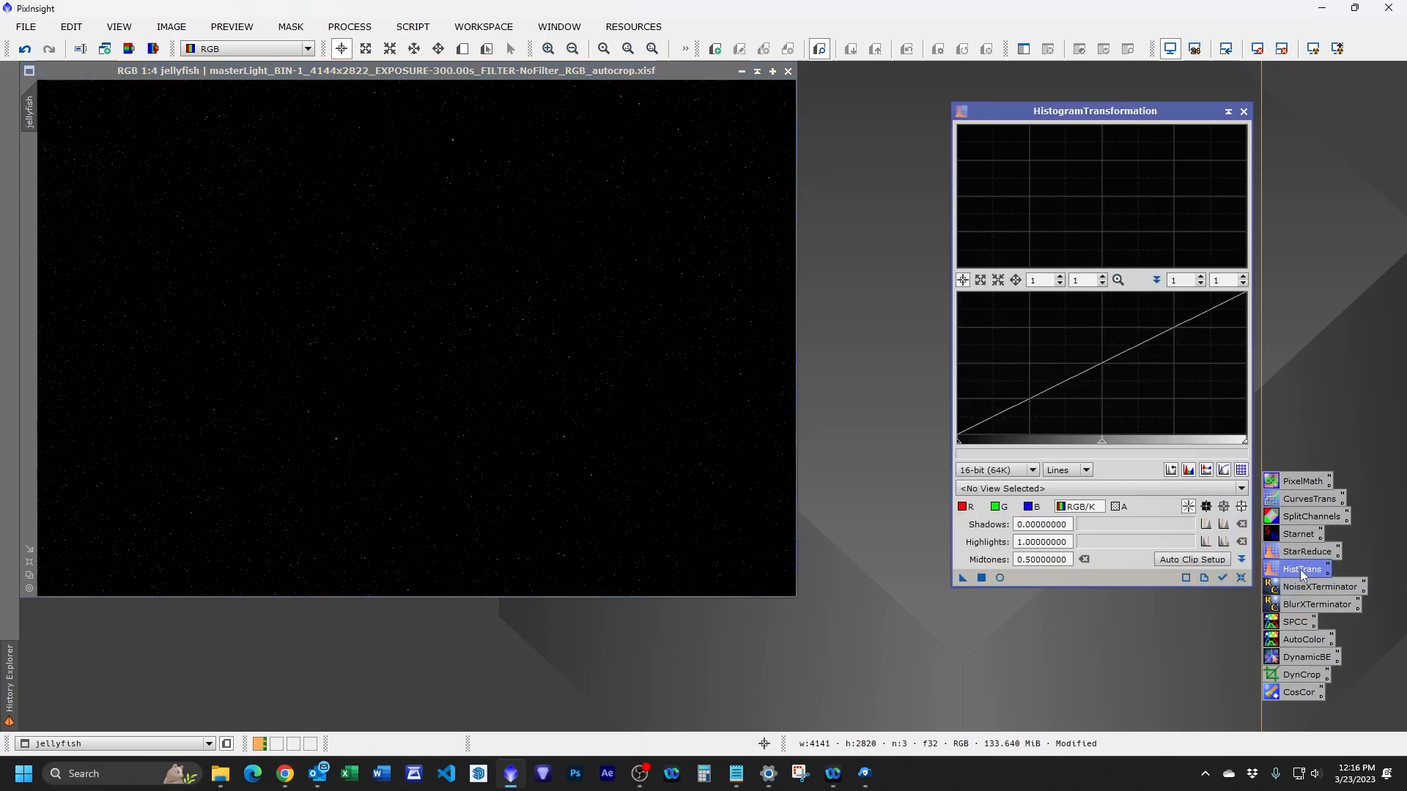
pyautogui.moveTo(1102, 441)
pyautogui.mouseDown()
pyautogui.moveTo(1048, 444)
pyautogui.moveTo(1096, 444)
pyautogui.mouseUp()
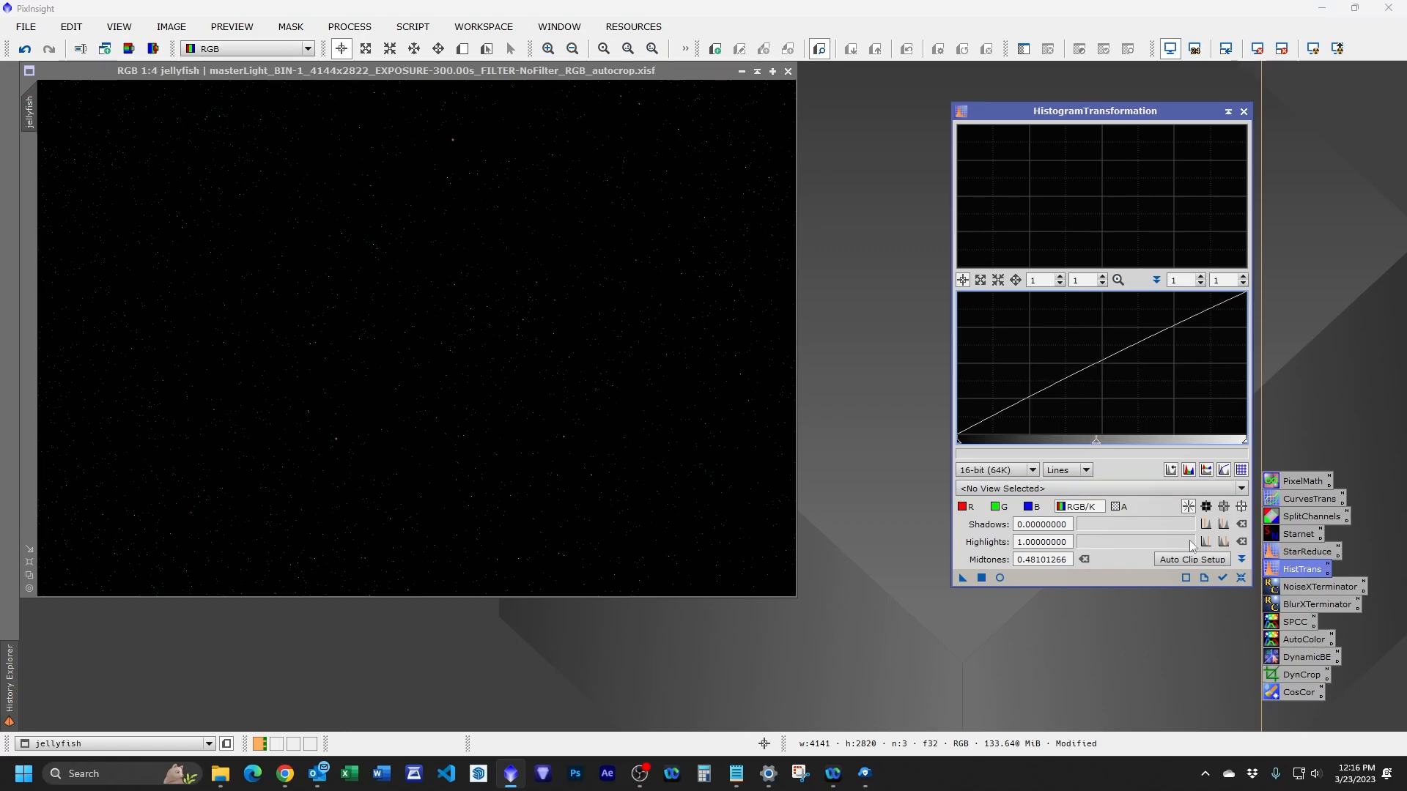
pyautogui.click(1240, 579)
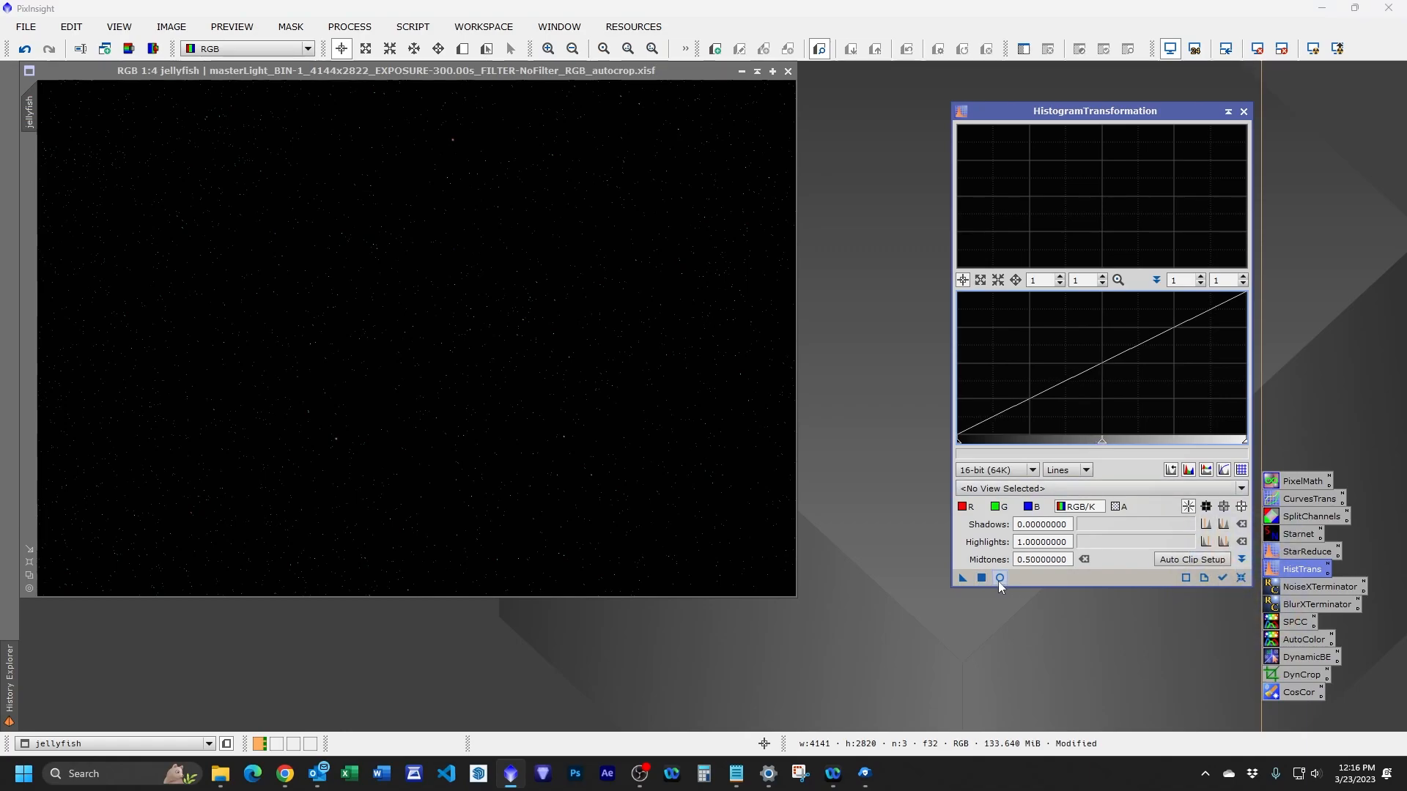
pyautogui.click(999, 578)
pyautogui.moveTo(1102, 443); pyautogui.dragTo(959, 464)
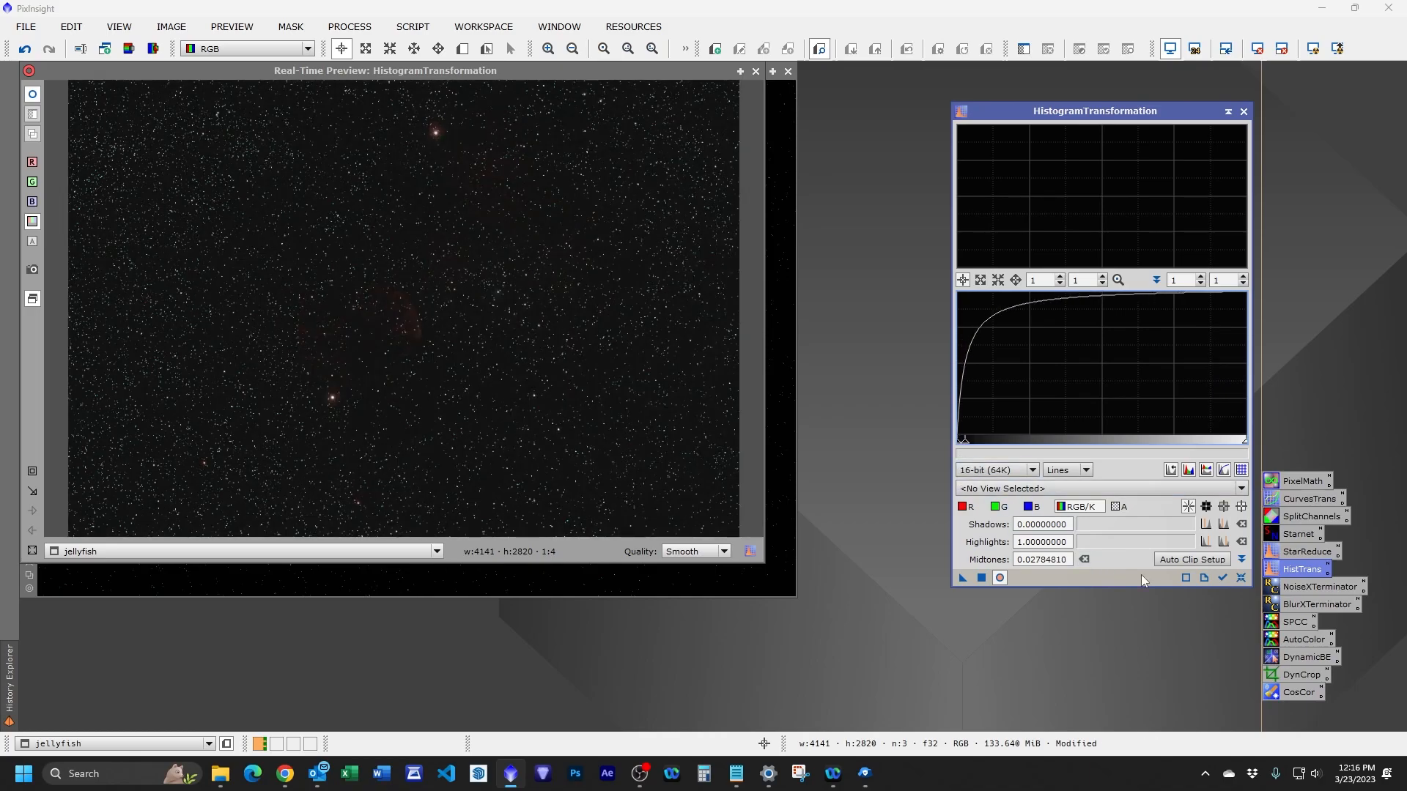
pyautogui.click(1240, 577)
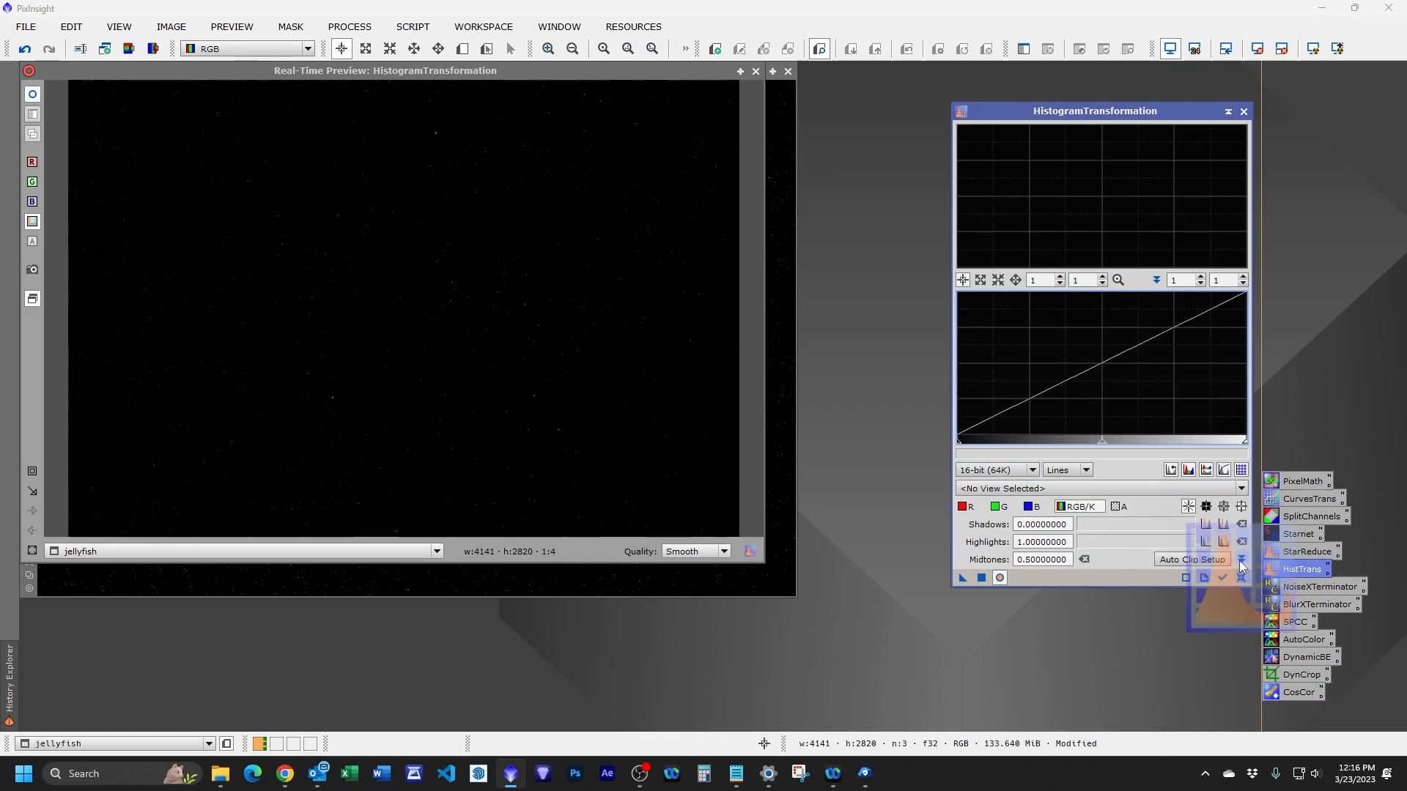
pyautogui.click(1244, 111)
pyautogui.click(755, 71)
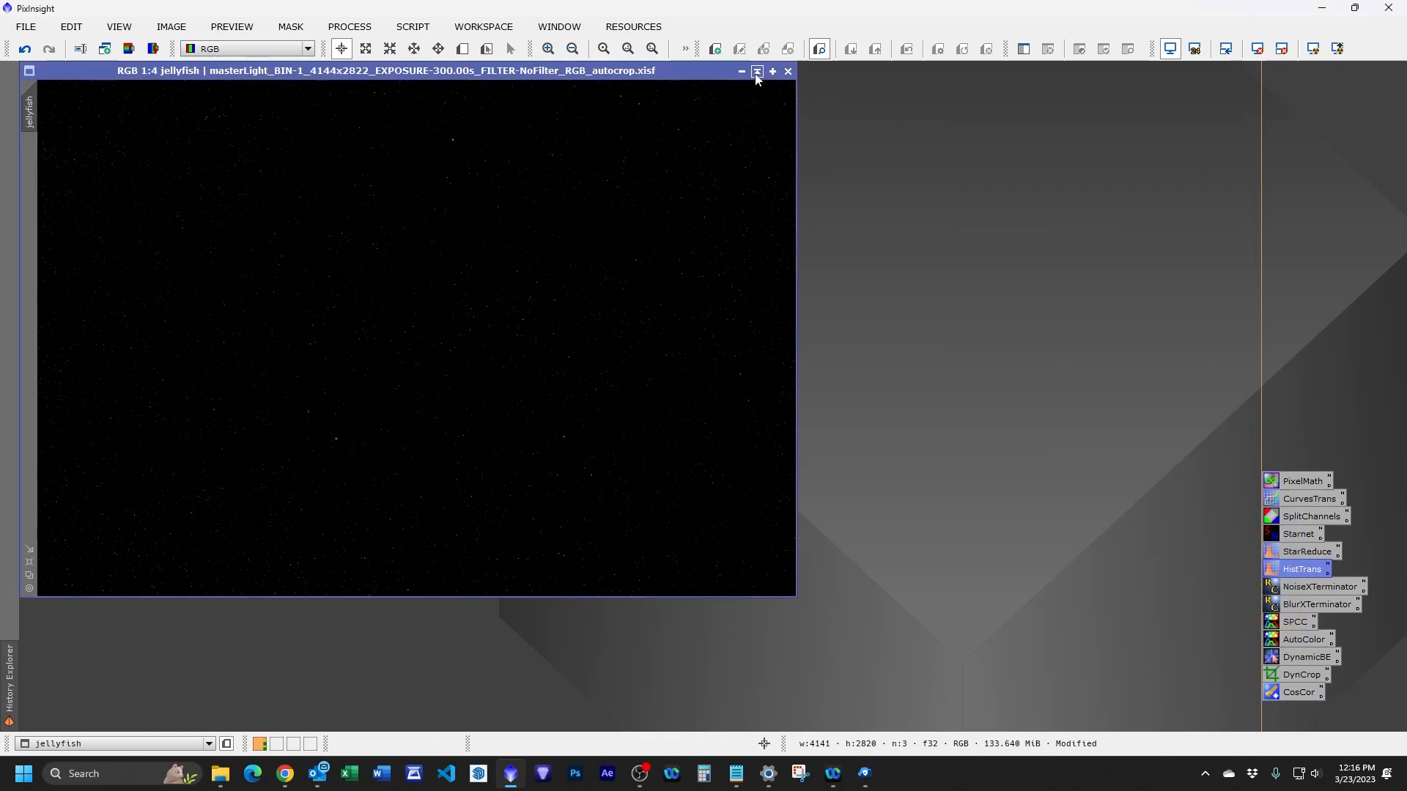
# Stretch the jellyfish image with EZ Soft Stretch at Target Median 0.17, Expand Low 0.05 and Aggressiveness 5.00, and close the process console.
pyautogui.click(411, 27)
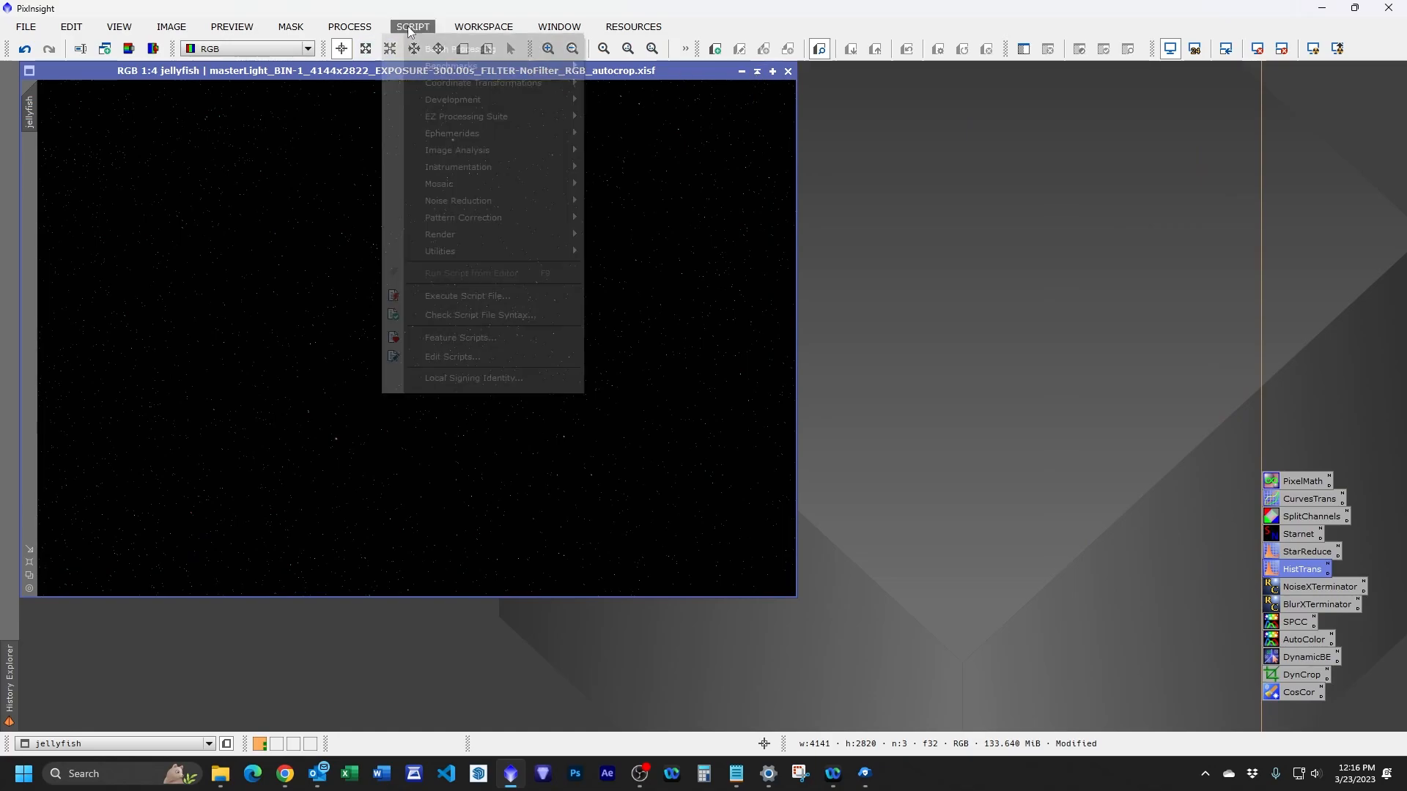
pyautogui.moveTo(454, 117)
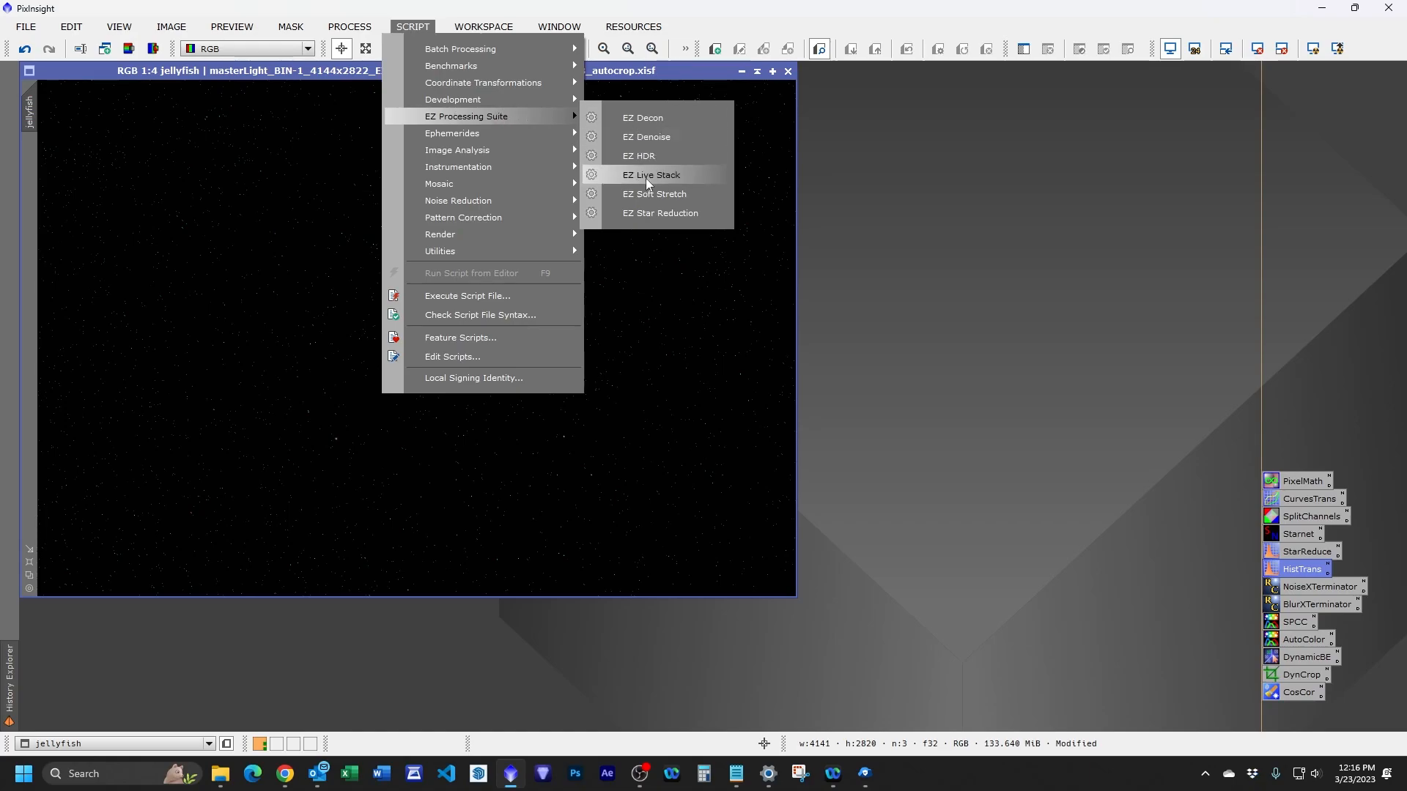
pyautogui.click(655, 194)
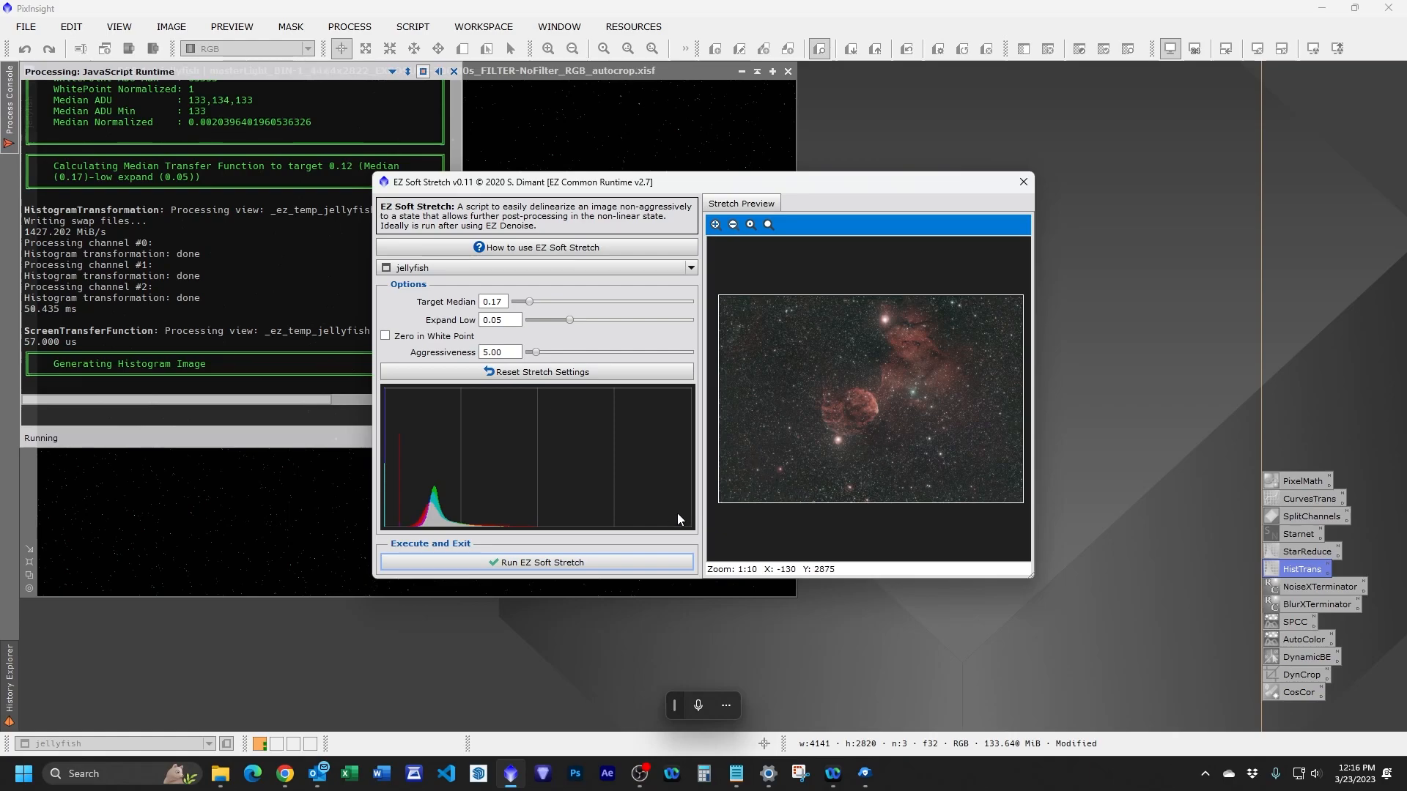
pyautogui.click(567, 562)
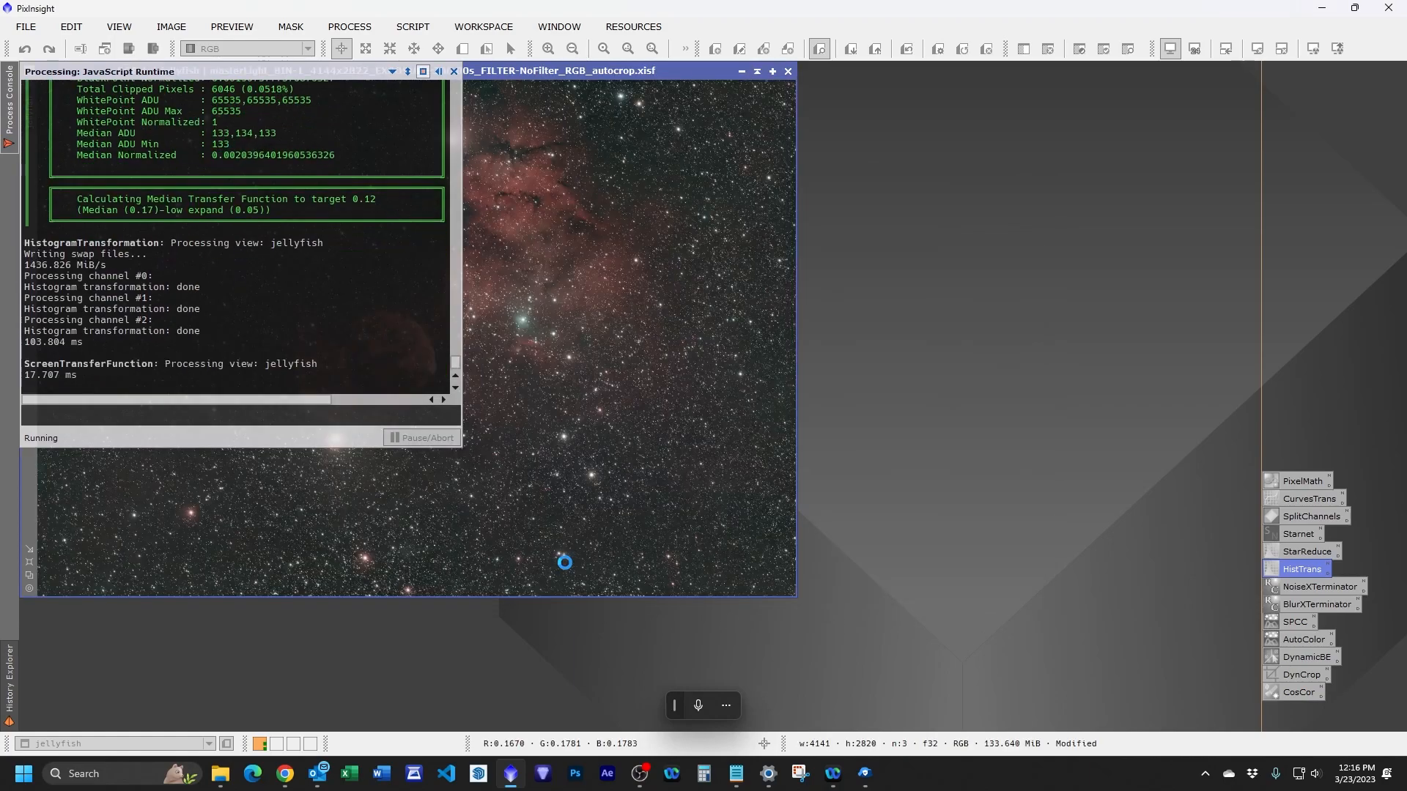
pyautogui.click(454, 71)
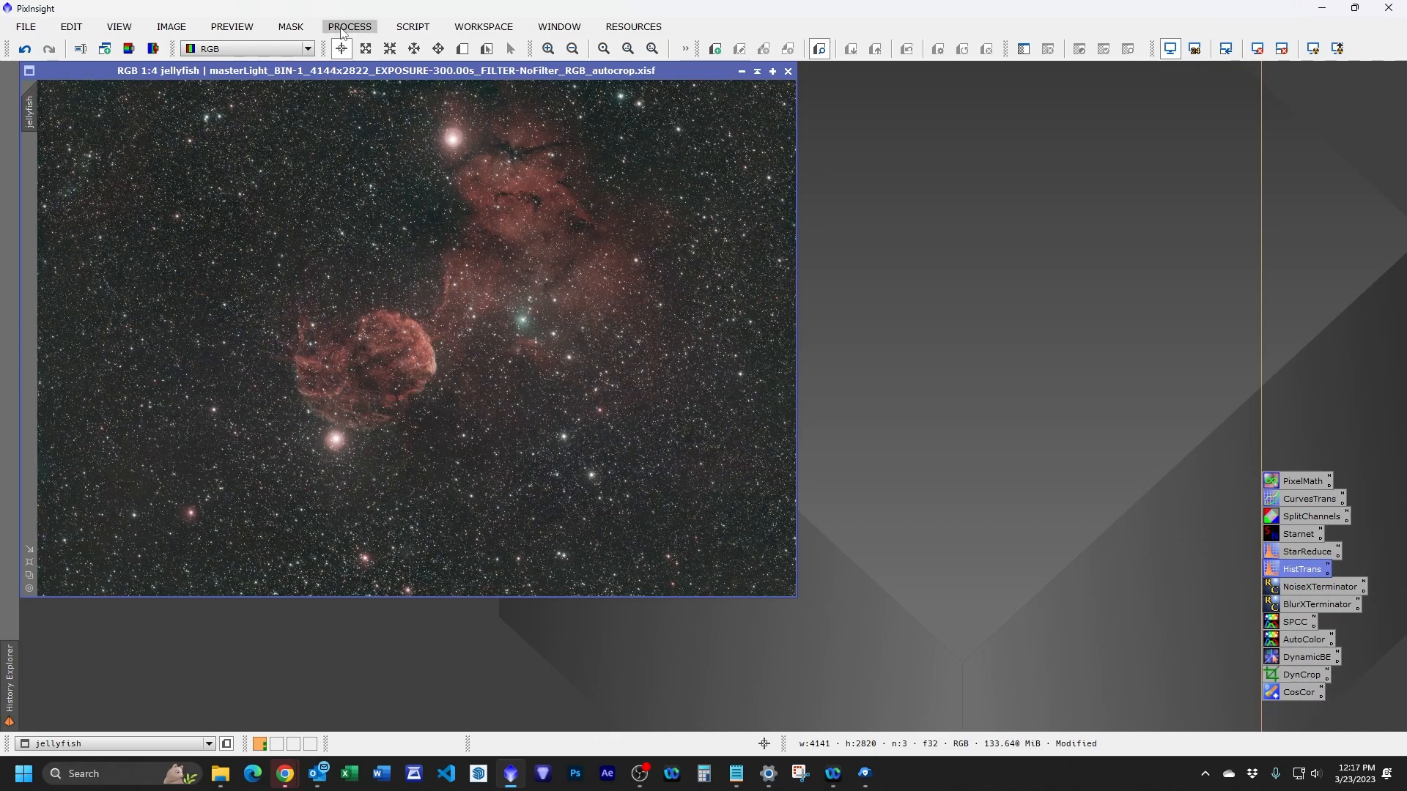
# Reduce the jellyfish image's stars with EZ Star Reduction, using a newly created star mask, Morphological Selection mode and 10 iterations.
pyautogui.click(413, 26)
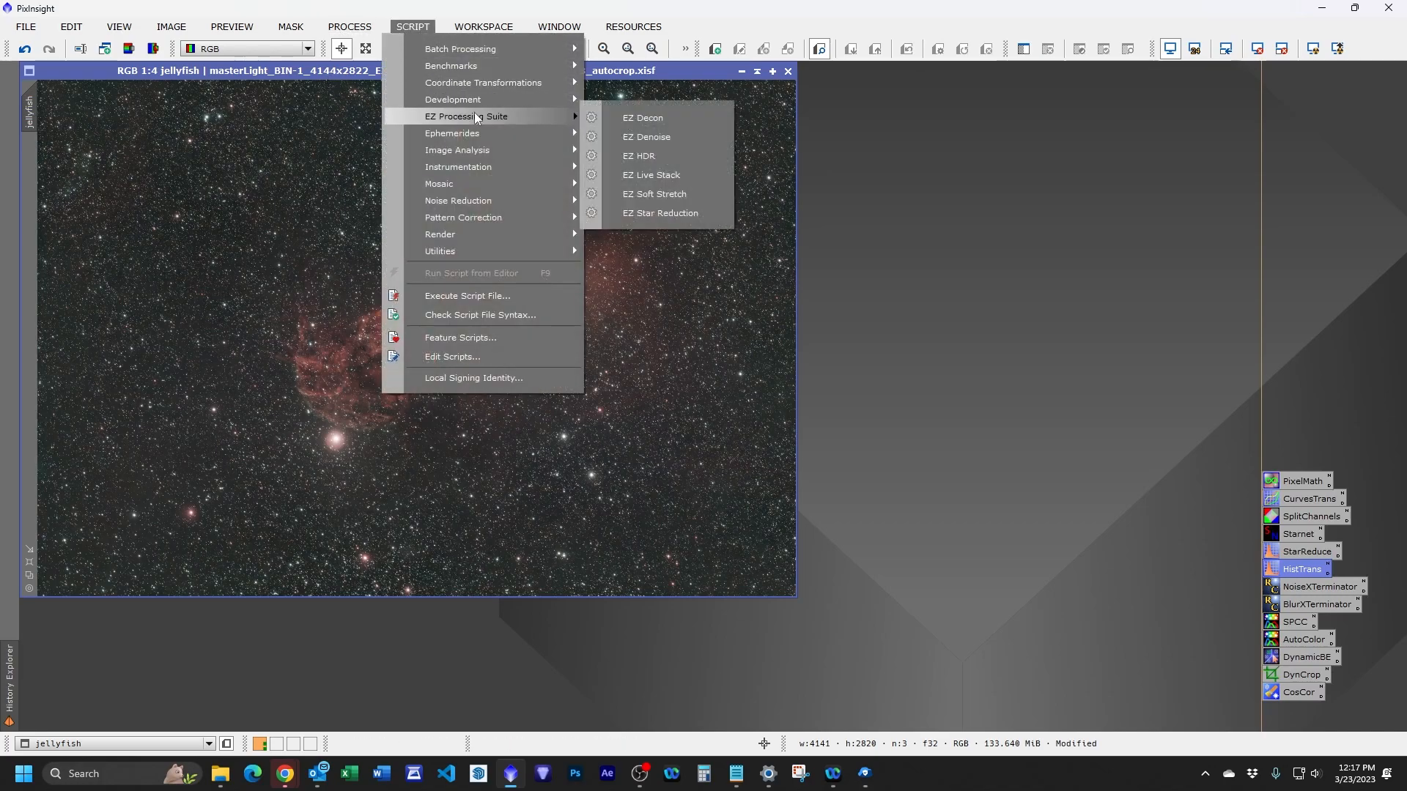
pyautogui.click(638, 214)
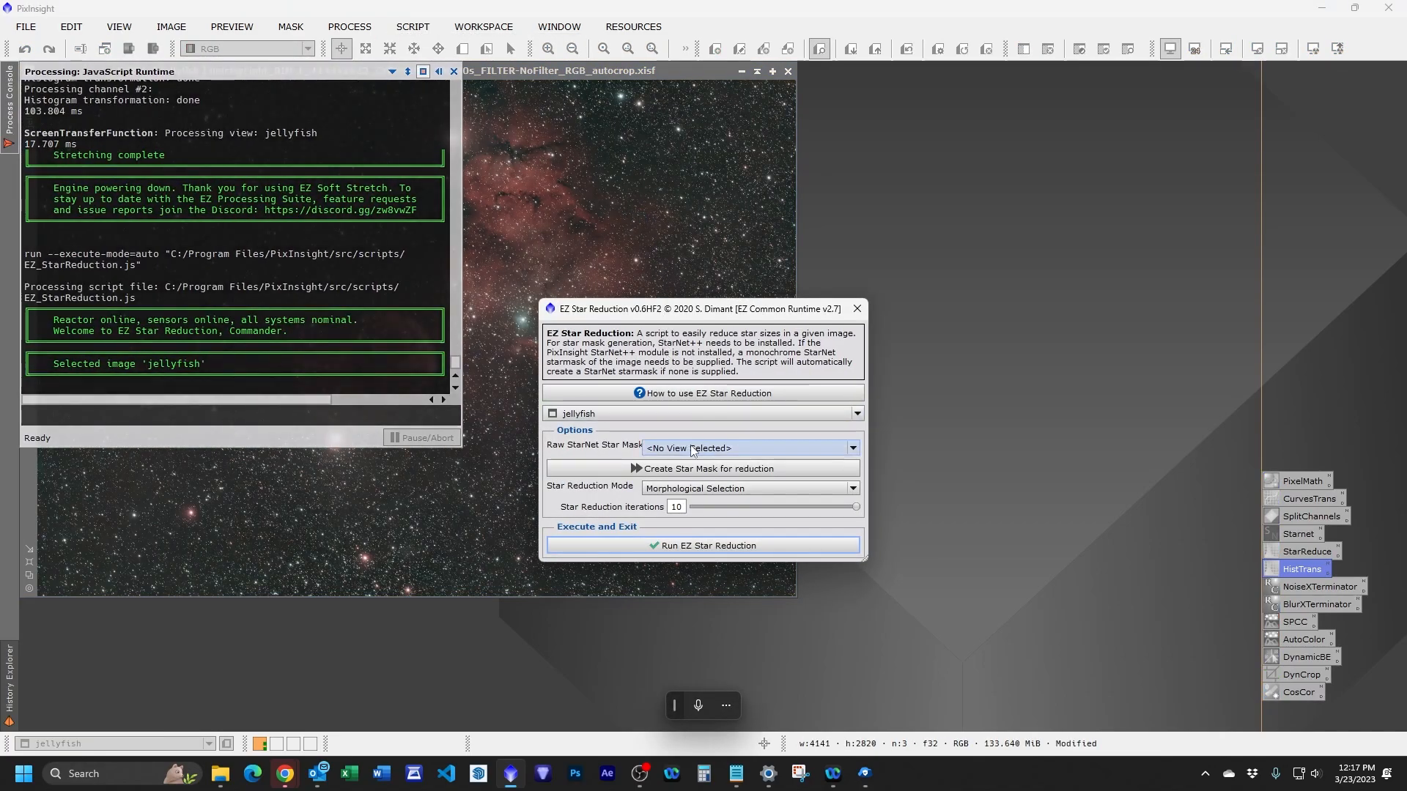
pyautogui.click(695, 469)
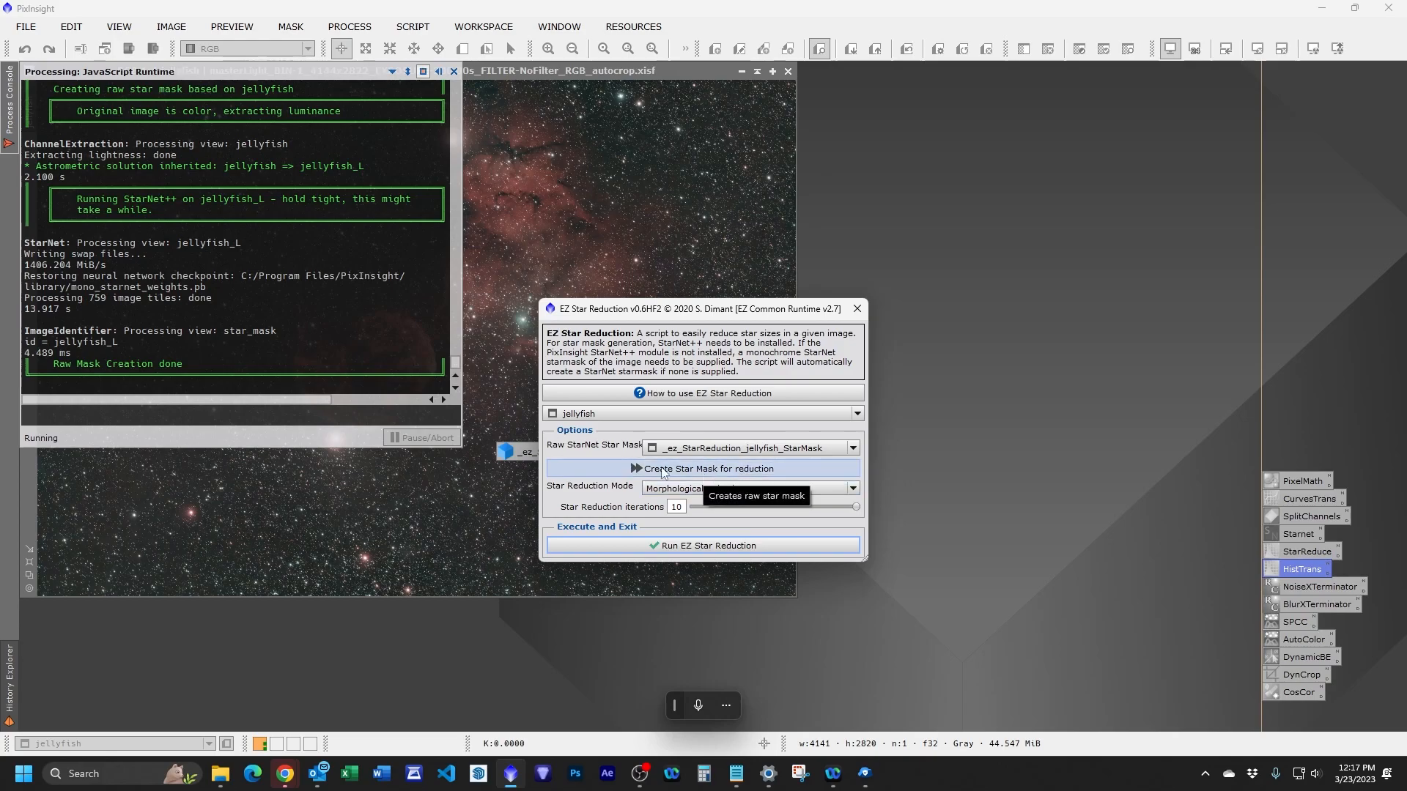
pyautogui.click(707, 494)
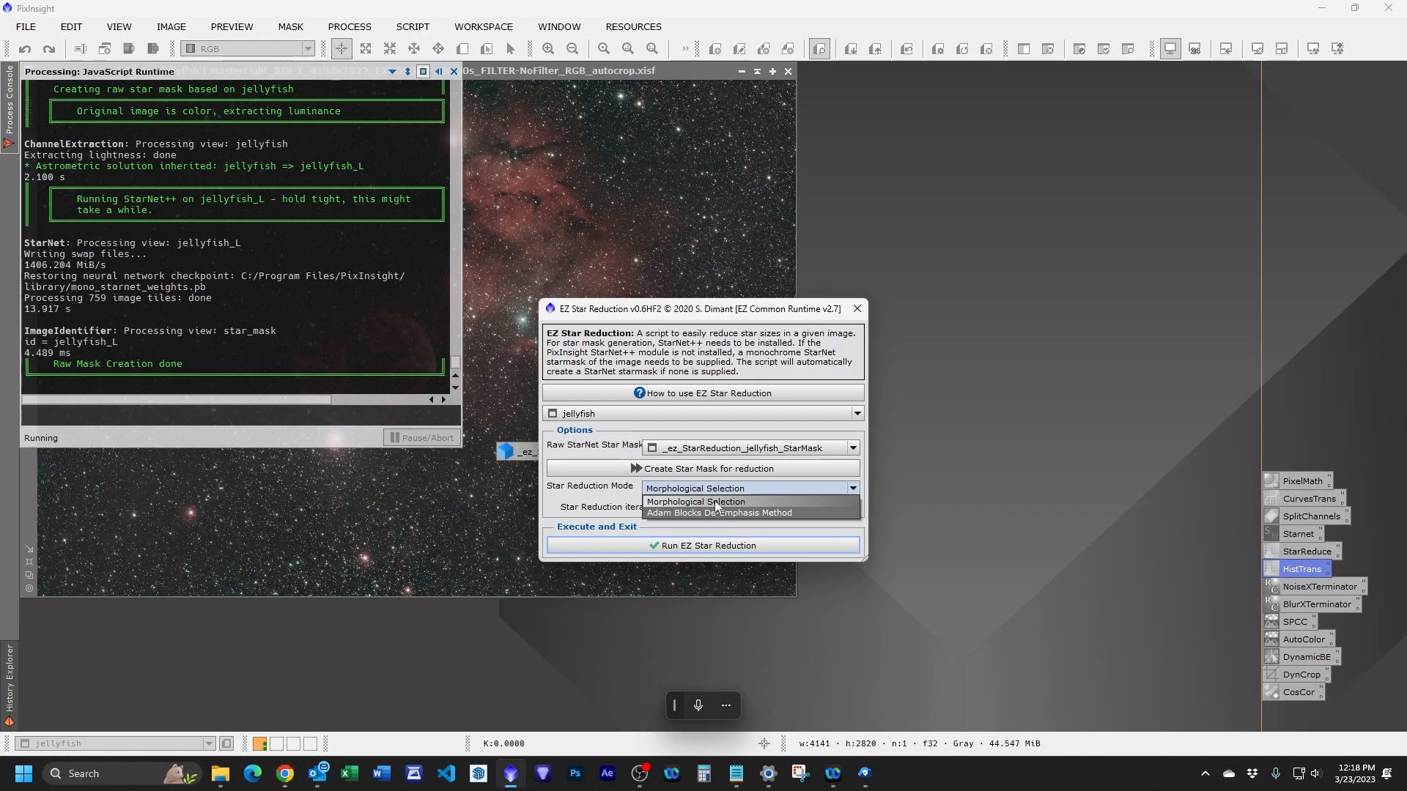
pyautogui.click(716, 503)
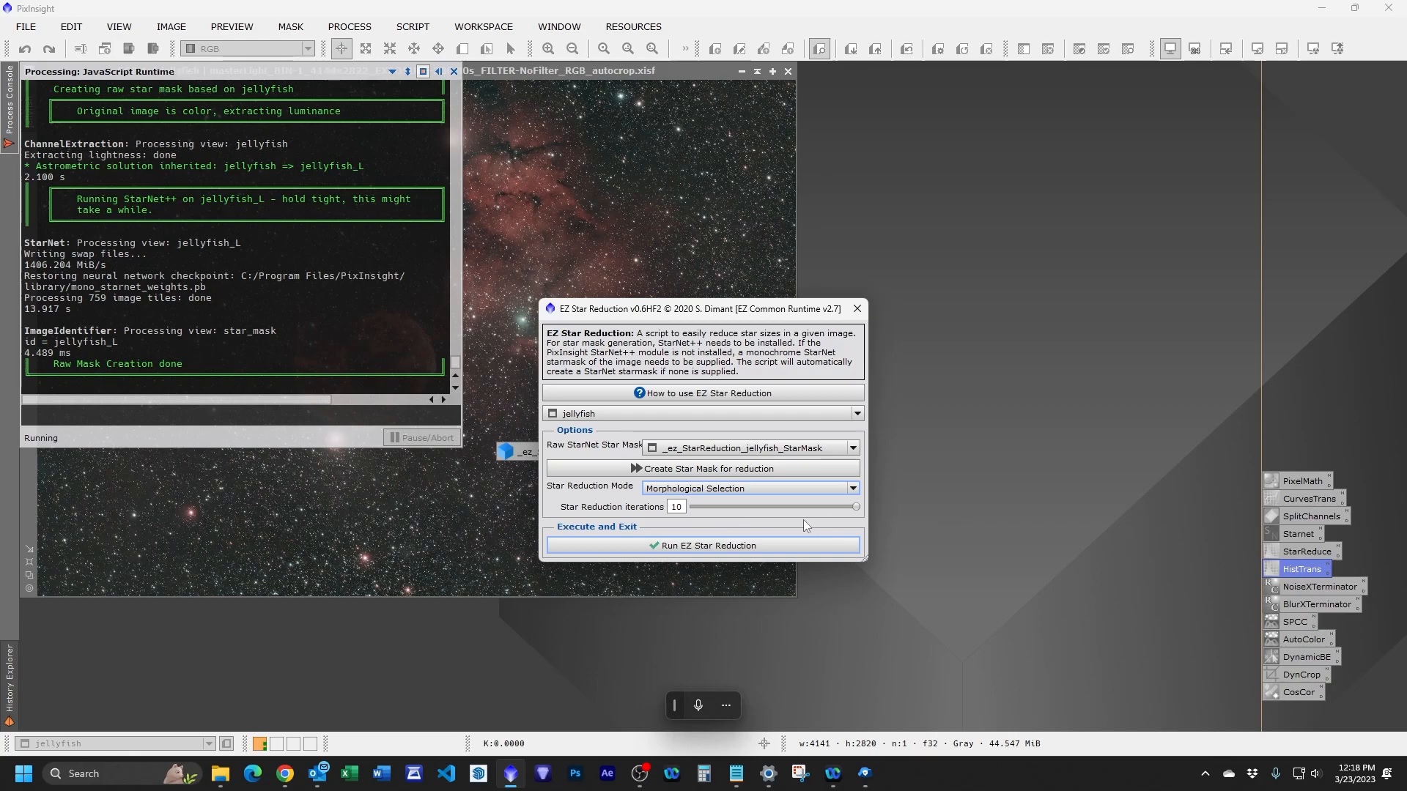
pyautogui.click(700, 548)
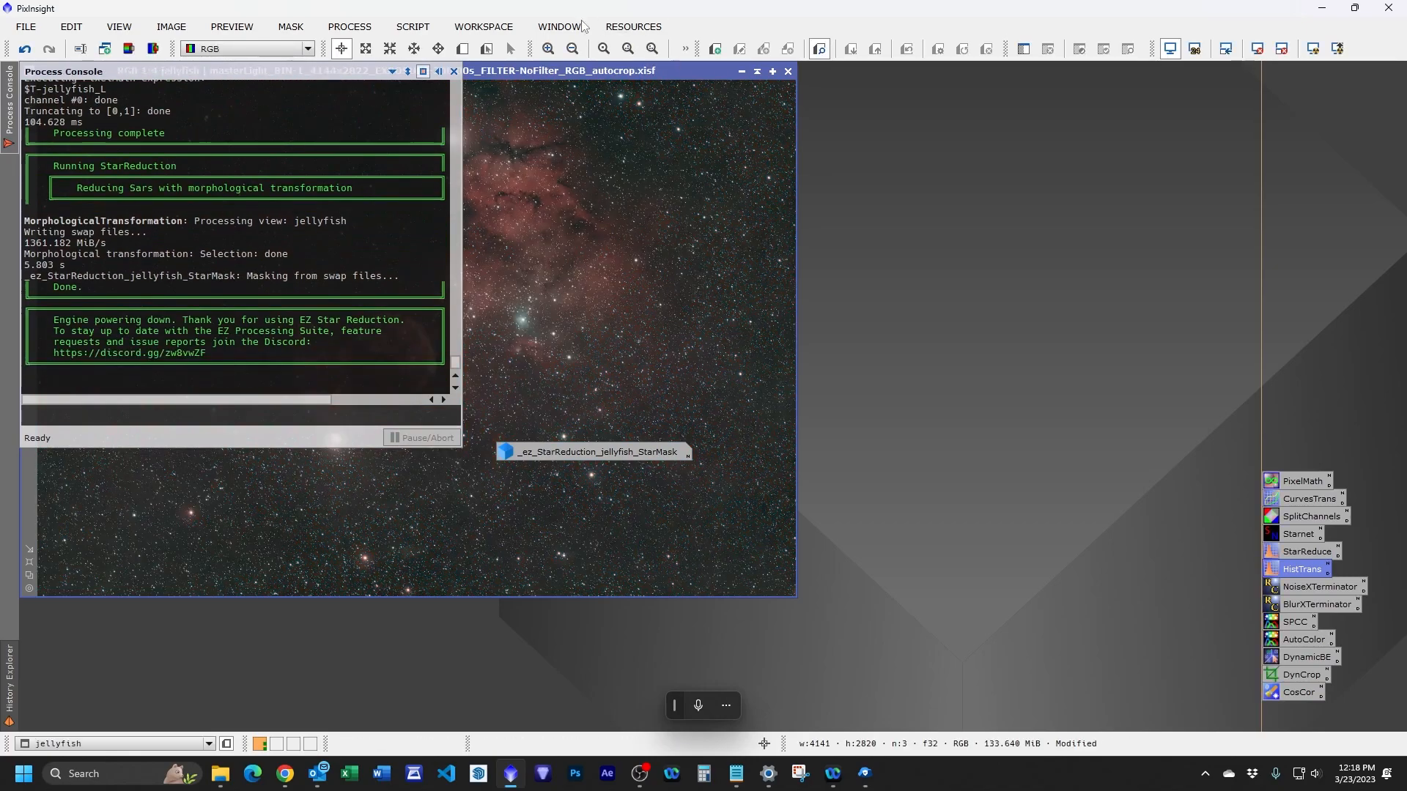
pyautogui.click(454, 72)
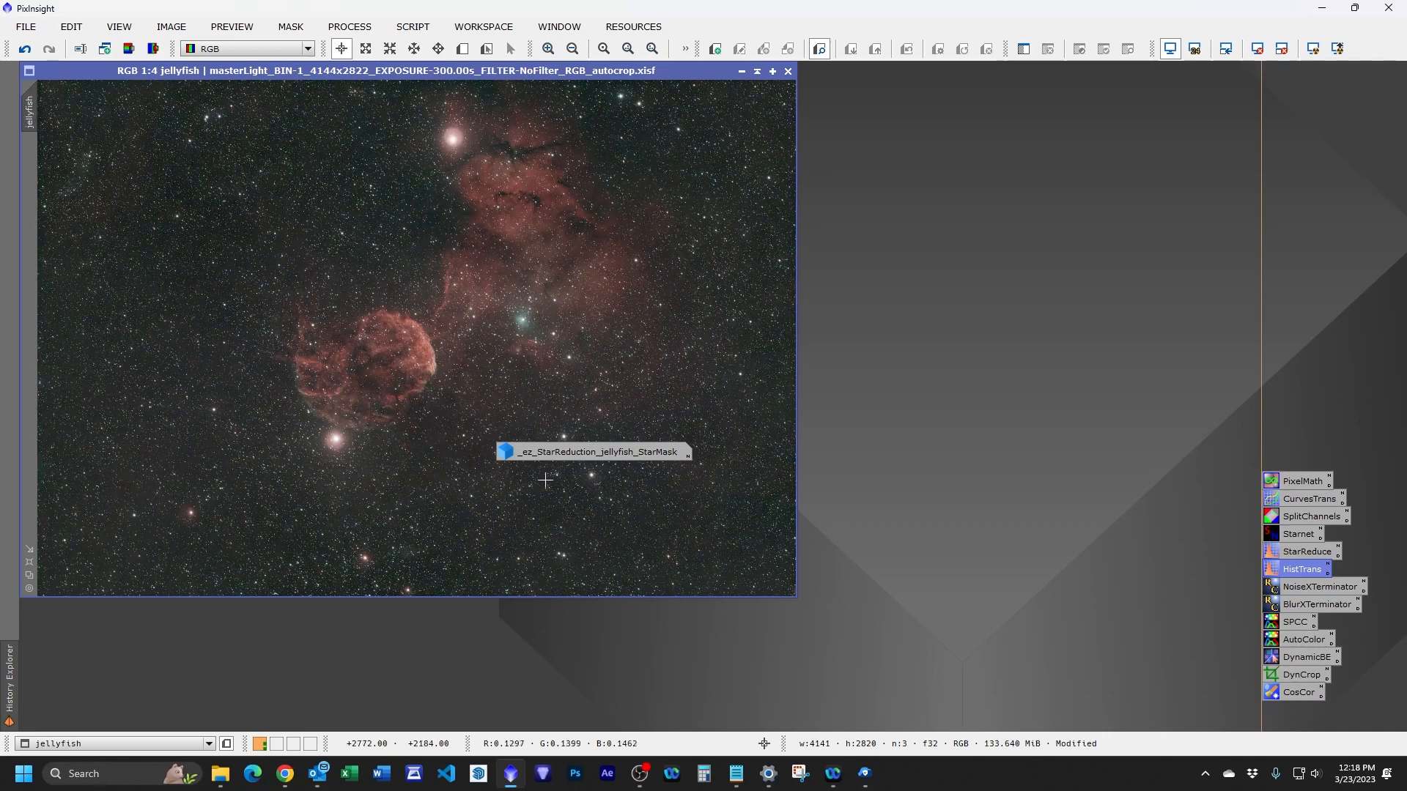
# Move the minimized EZ Star Reduction star mask off the jellyfish image and close it without saving, breaking its mask references.
pyautogui.moveTo(560, 456); pyautogui.dragTo(1102, 129)
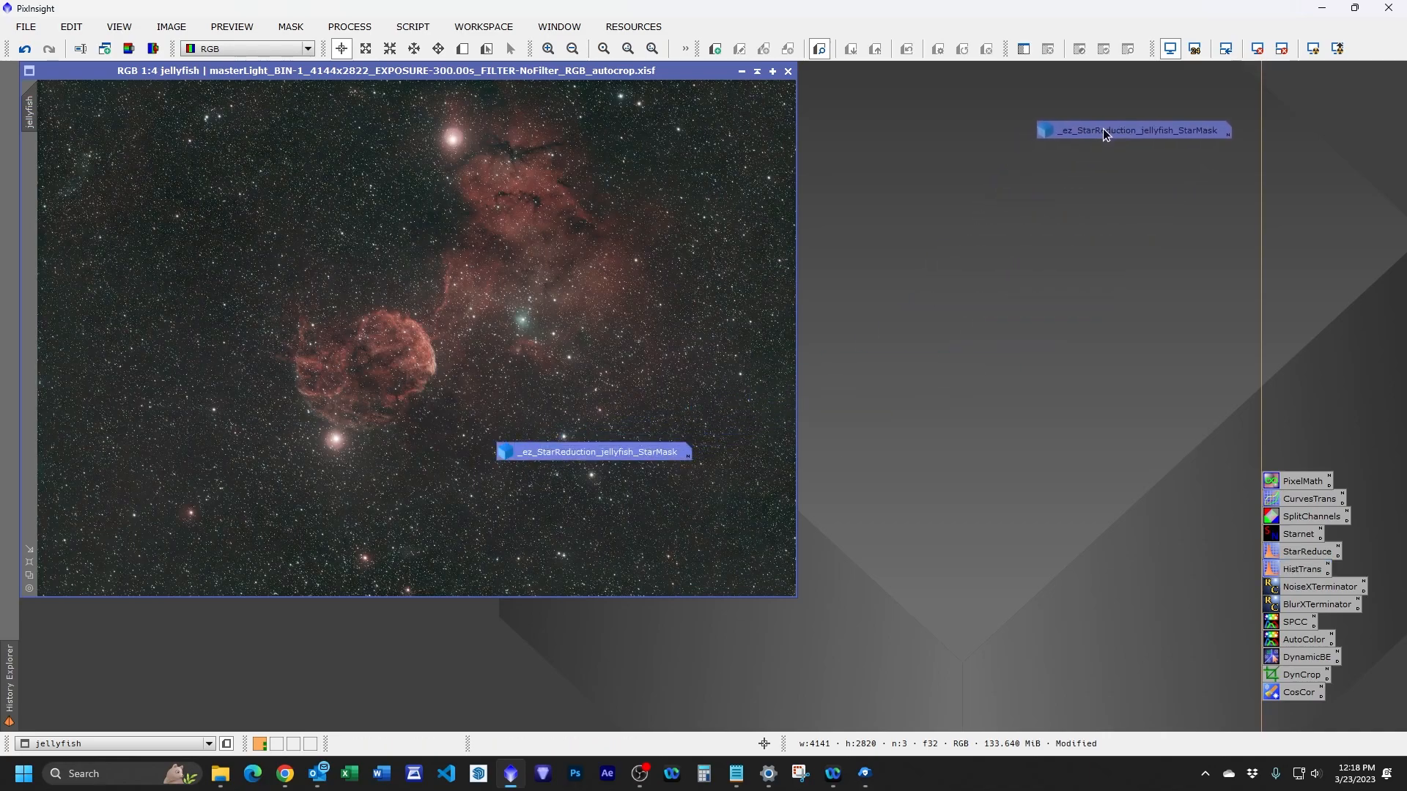
pyautogui.rightClick(1104, 129)
pyautogui.click(1141, 233)
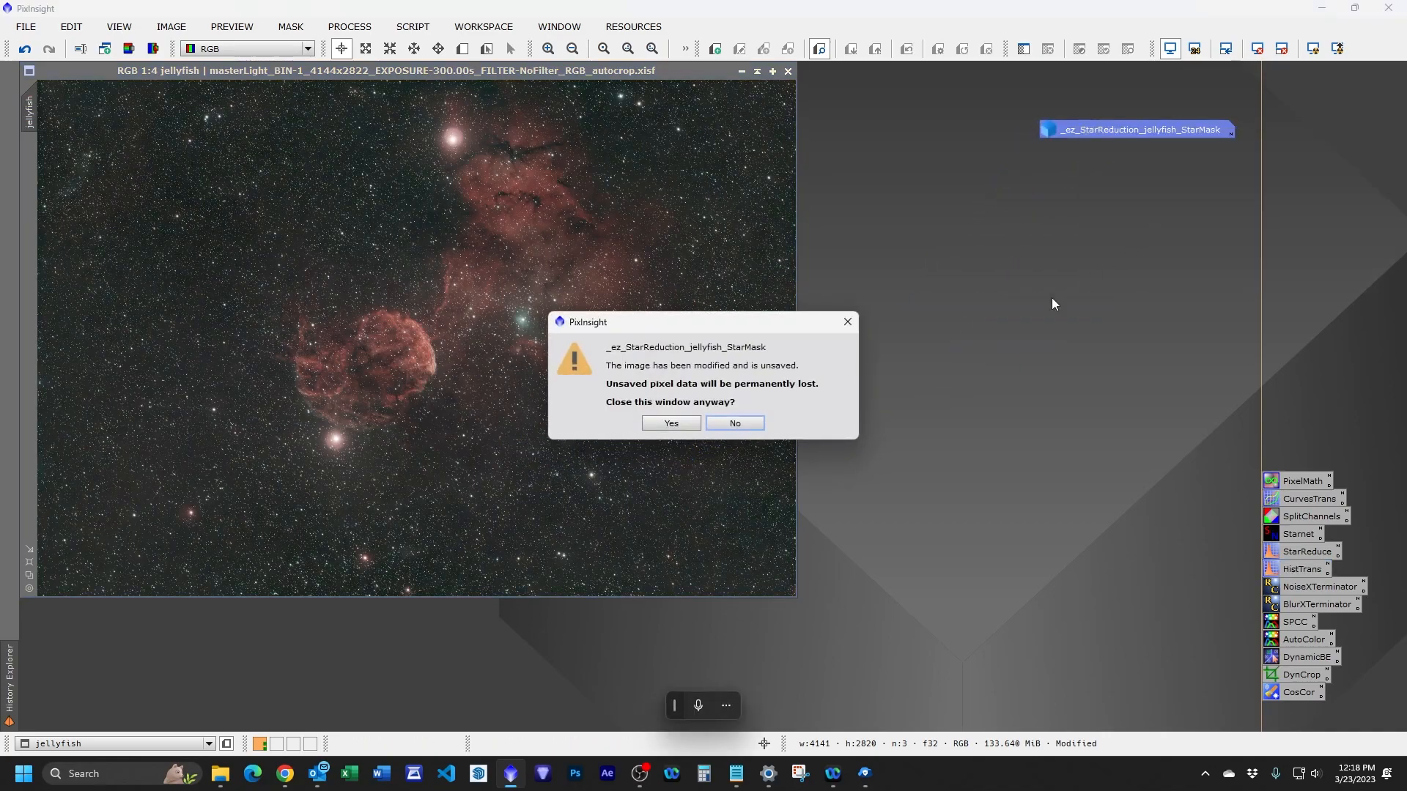
pyautogui.click(679, 429)
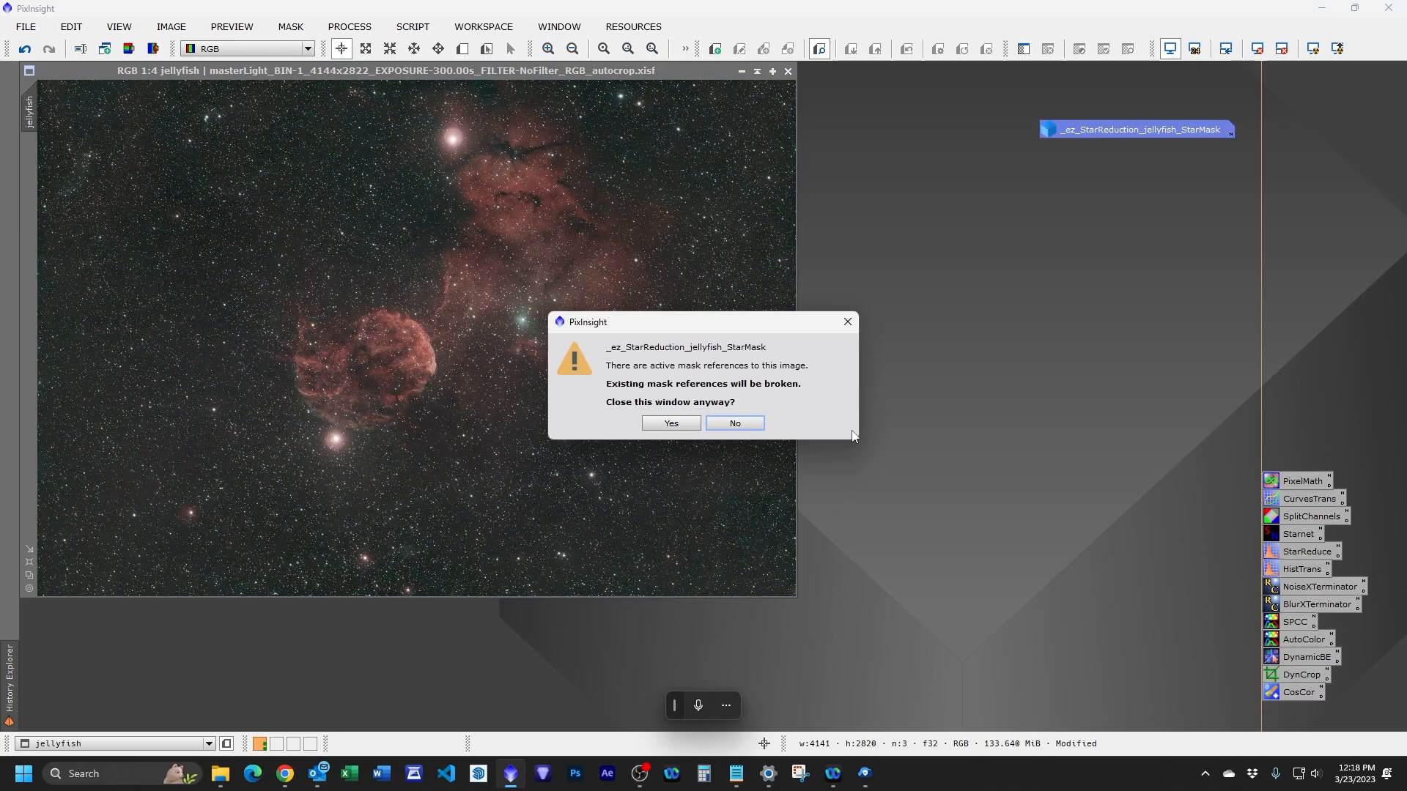
pyautogui.click(687, 424)
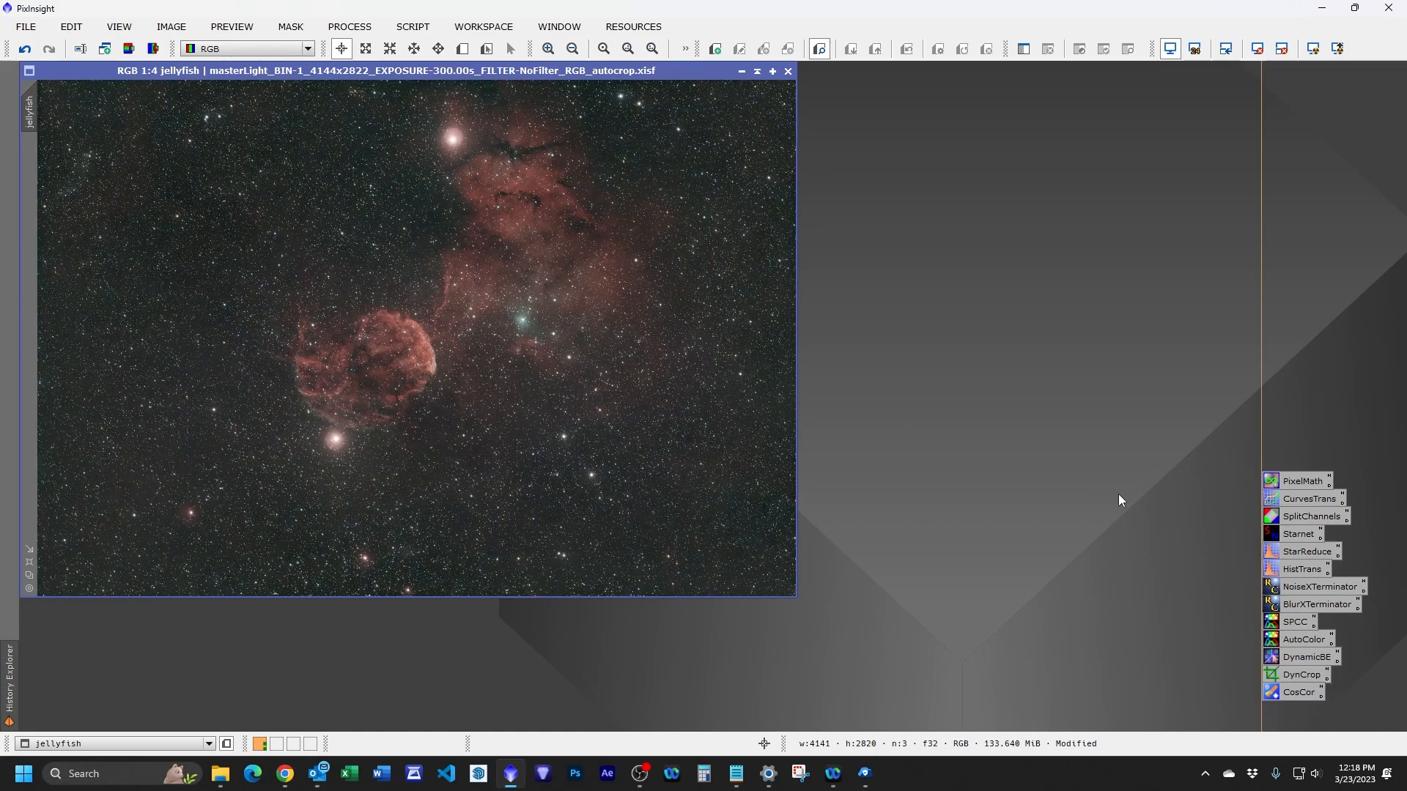
# Remove the stars from the jellyfish image with StarNet2 at Stride 256 and Create starmask enabled, and close the process console.
pyautogui.doubleClick(1293, 536)
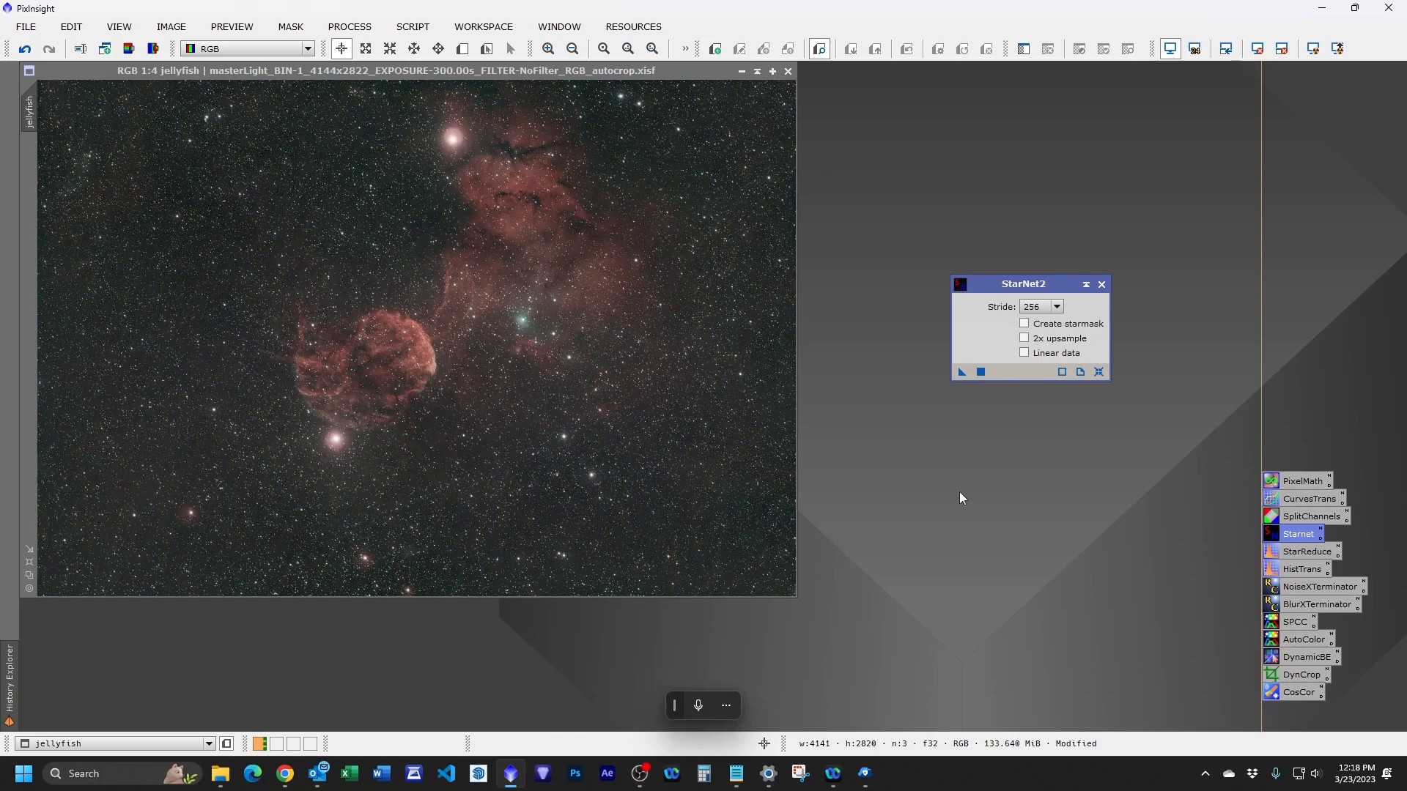
pyautogui.click(1023, 323)
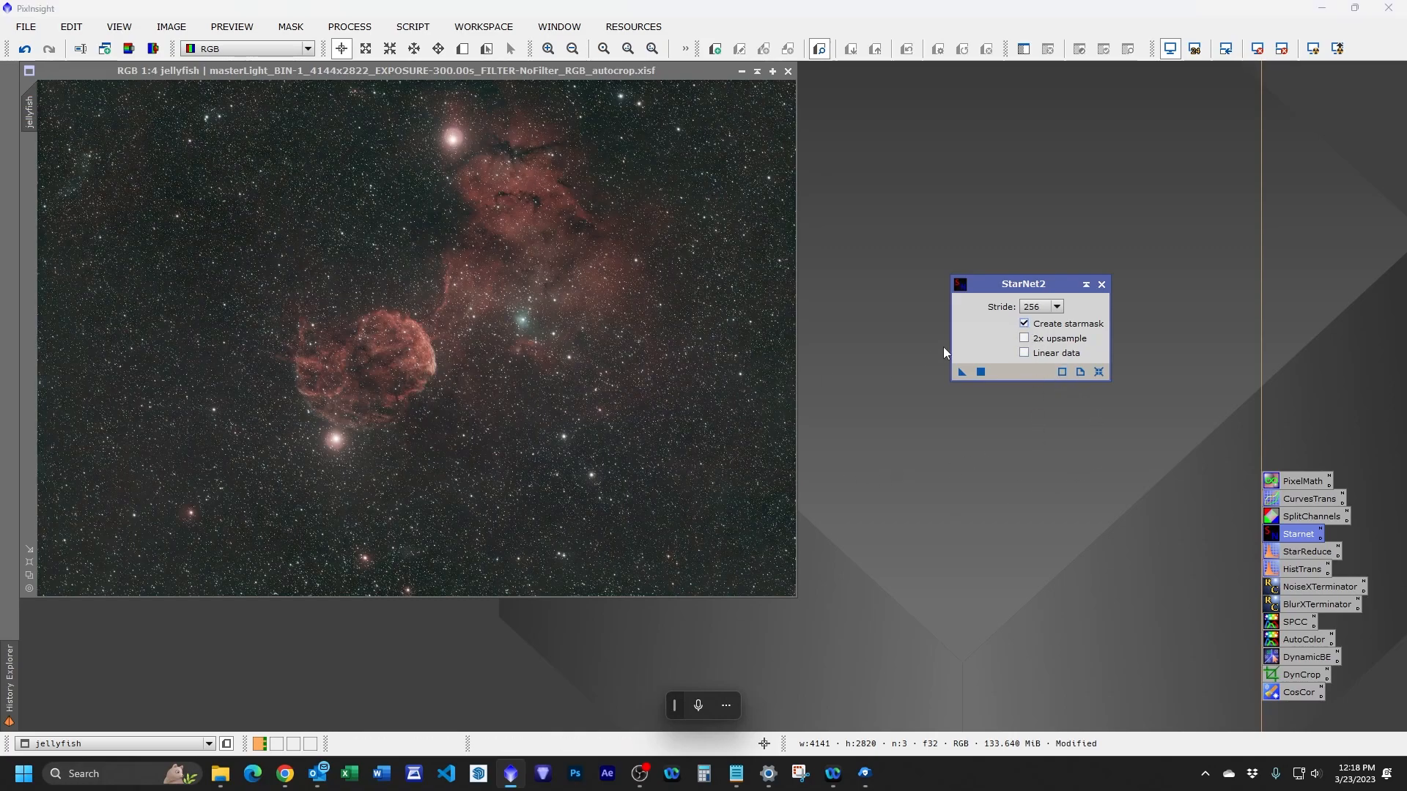
pyautogui.click(981, 372)
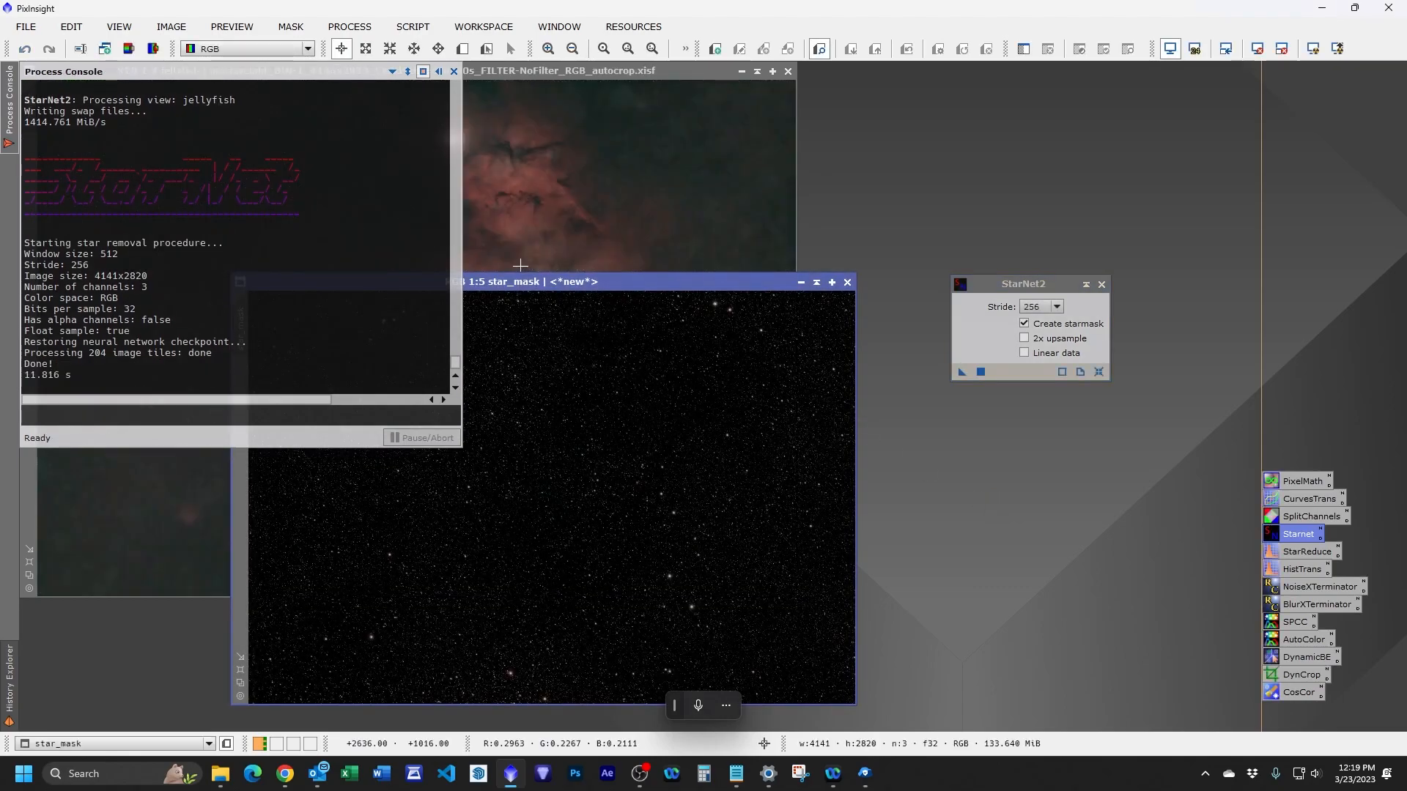
pyautogui.click(454, 71)
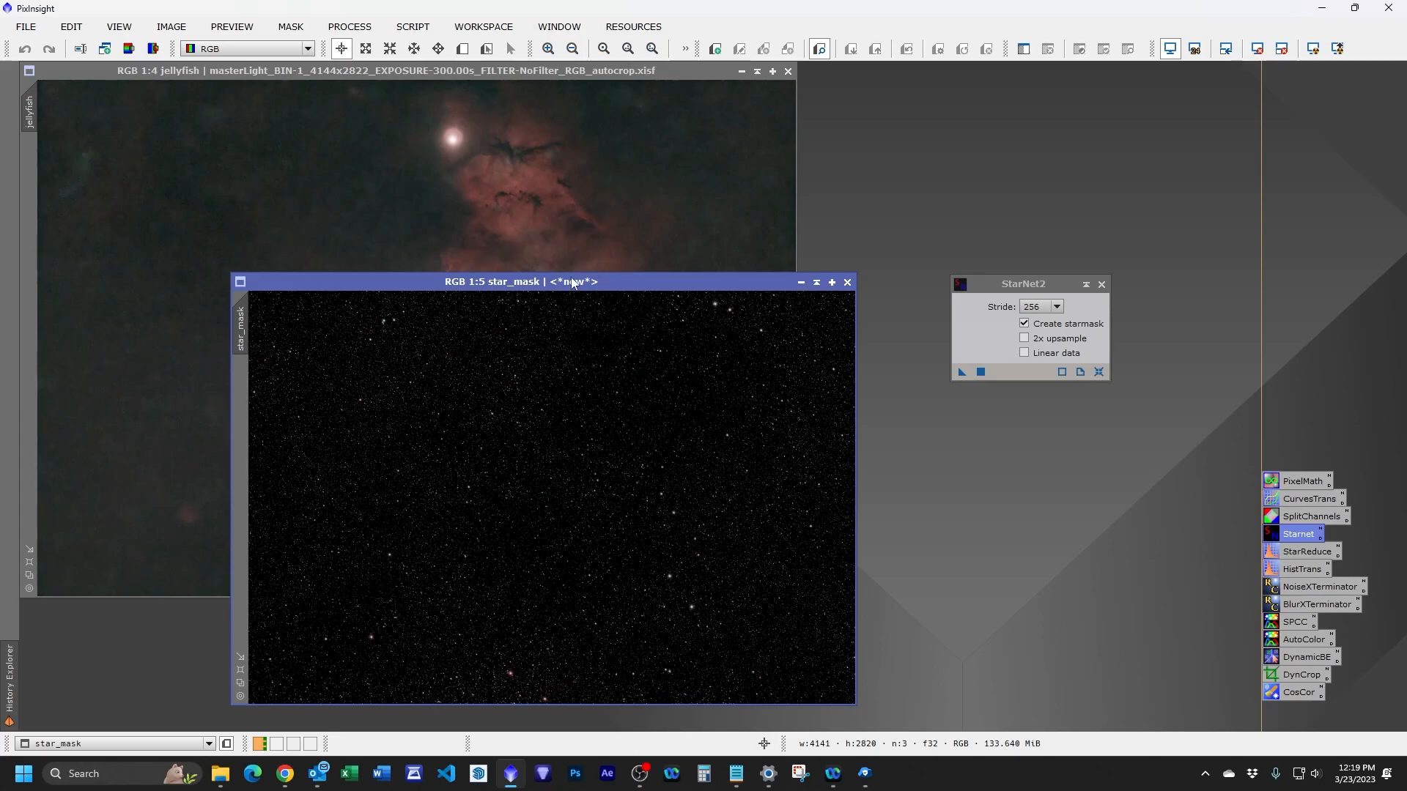
# Close the StarNet2 window, minimize the star_mask image and park it in an empty corner of the workspace.
pyautogui.moveTo(573, 288); pyautogui.dragTo(1133, 75)
pyautogui.click(1102, 284)
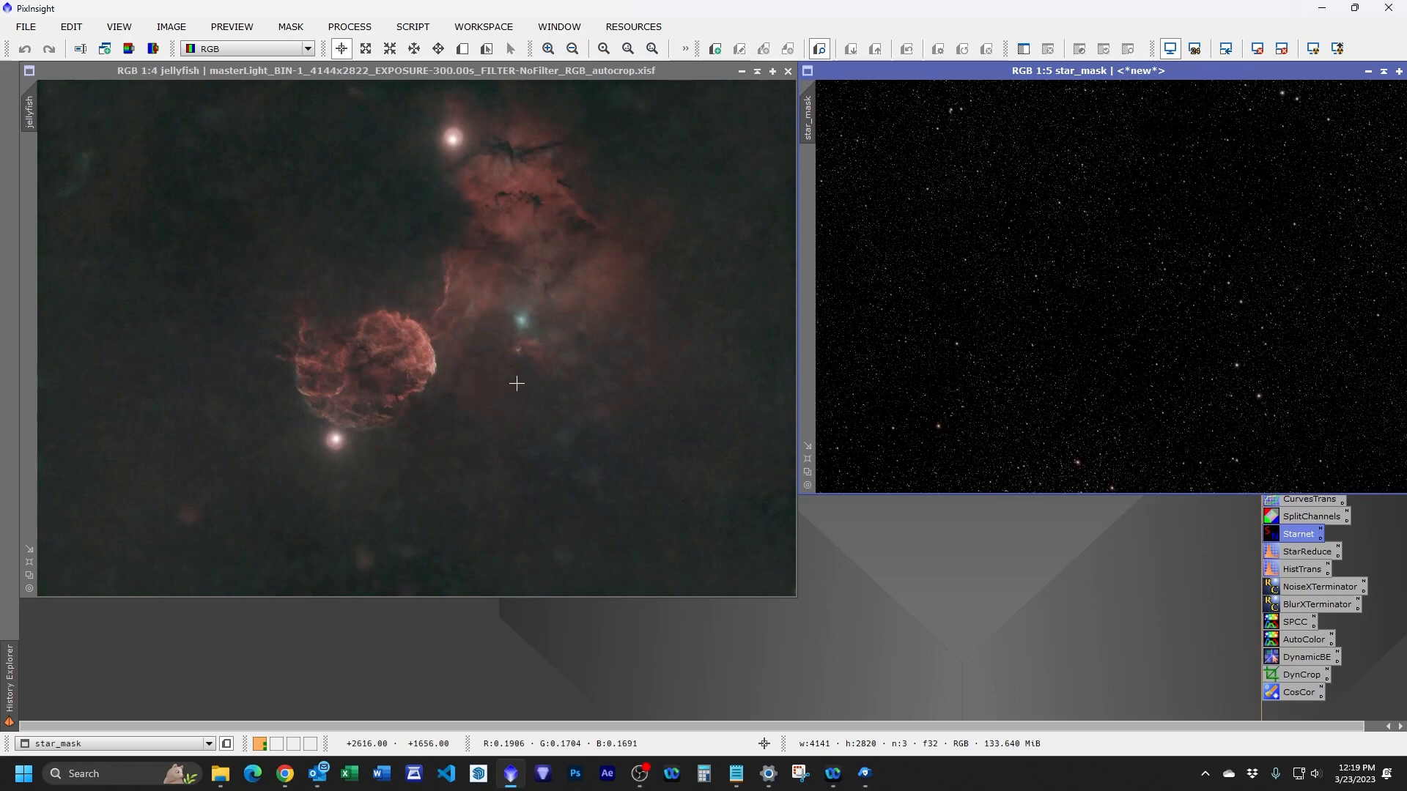
pyautogui.click(1368, 71)
pyautogui.moveTo(1154, 287); pyautogui.dragTo(1305, 145)
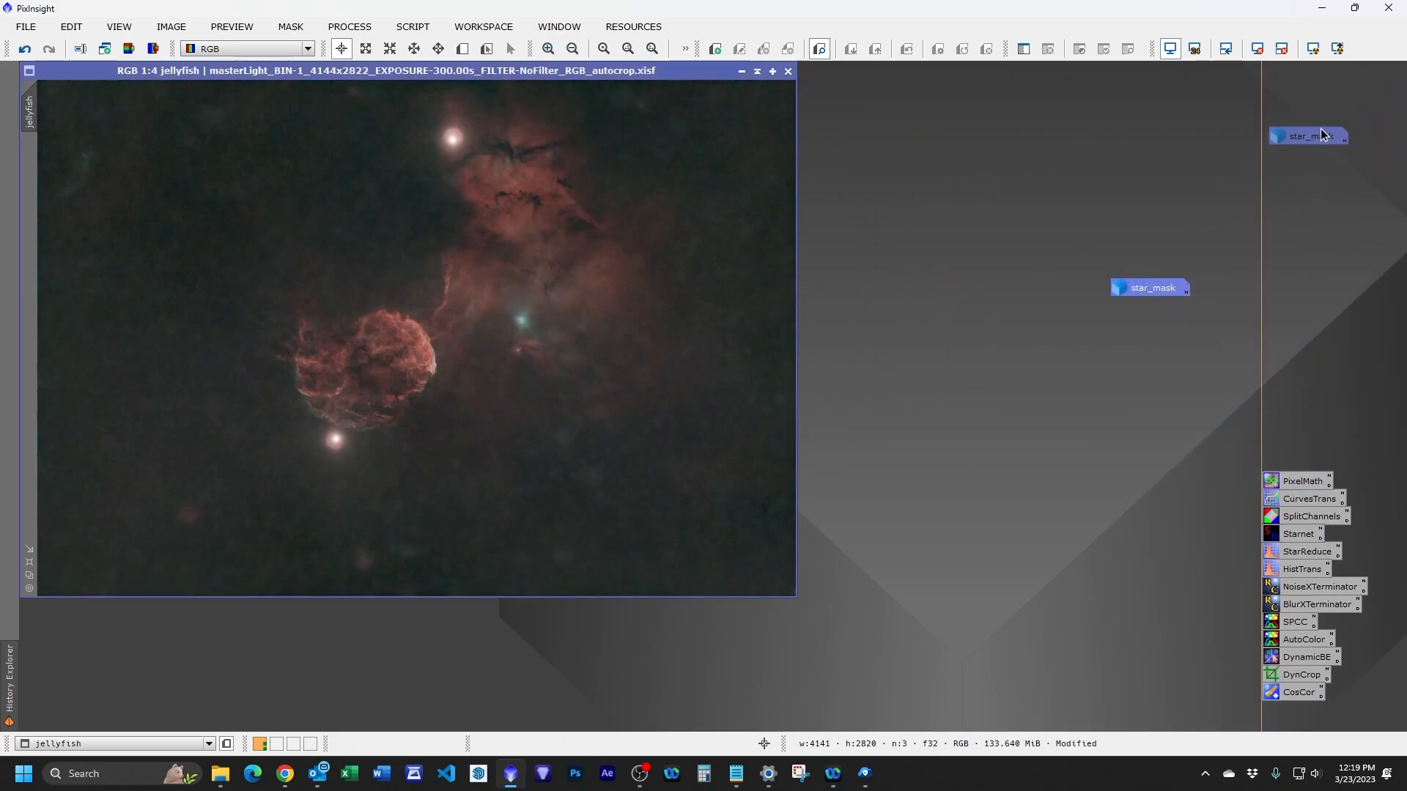
pyautogui.moveTo(1322, 91); pyautogui.dragTo(1304, 72)
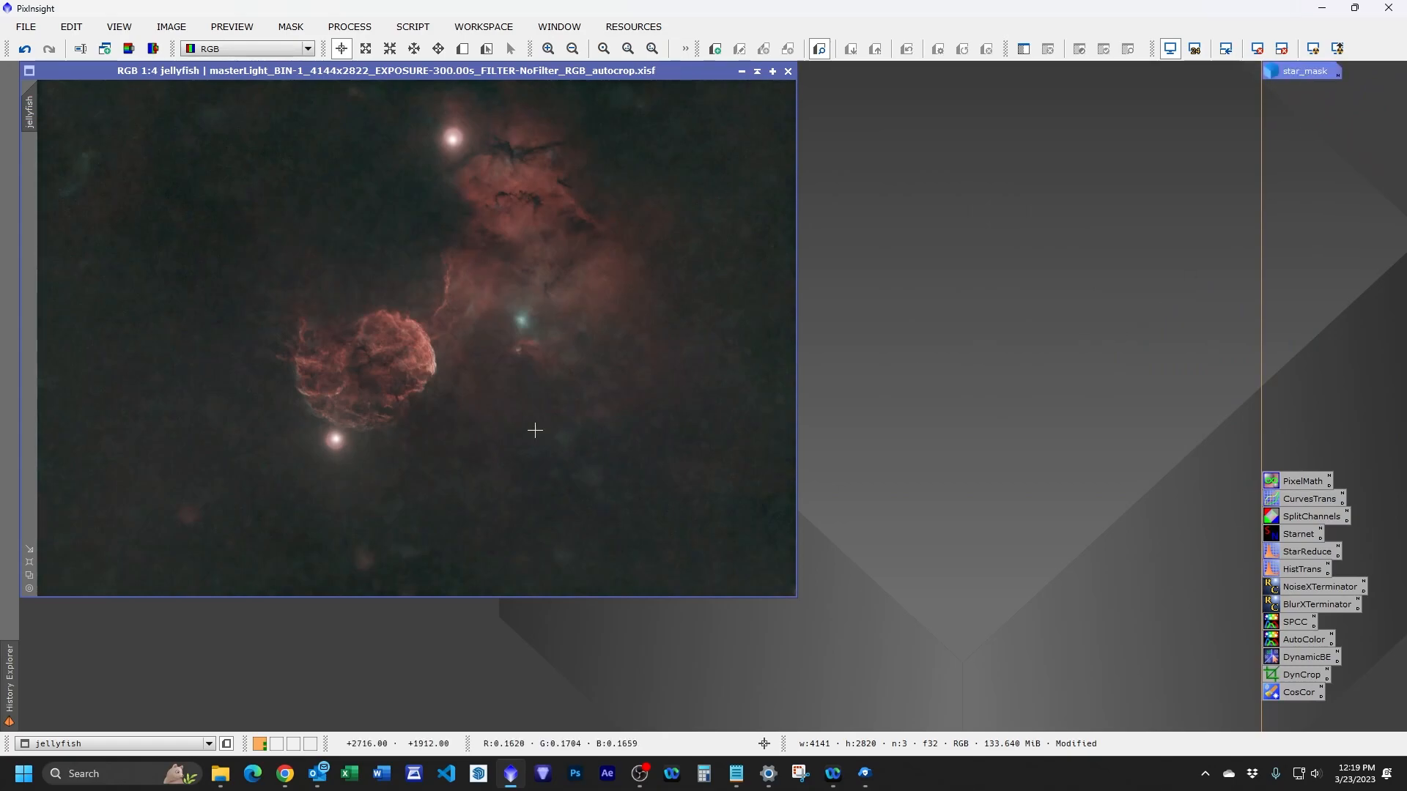
# Apply an RGB/K contrast curve to the starless jellyfish image through 0.14729/0.09561 and 0.83721/0.91990 with real-time preview, and reset the curve.
pyautogui.scroll(-1, 393, 378)
pyautogui.scroll(5, 396, 379)
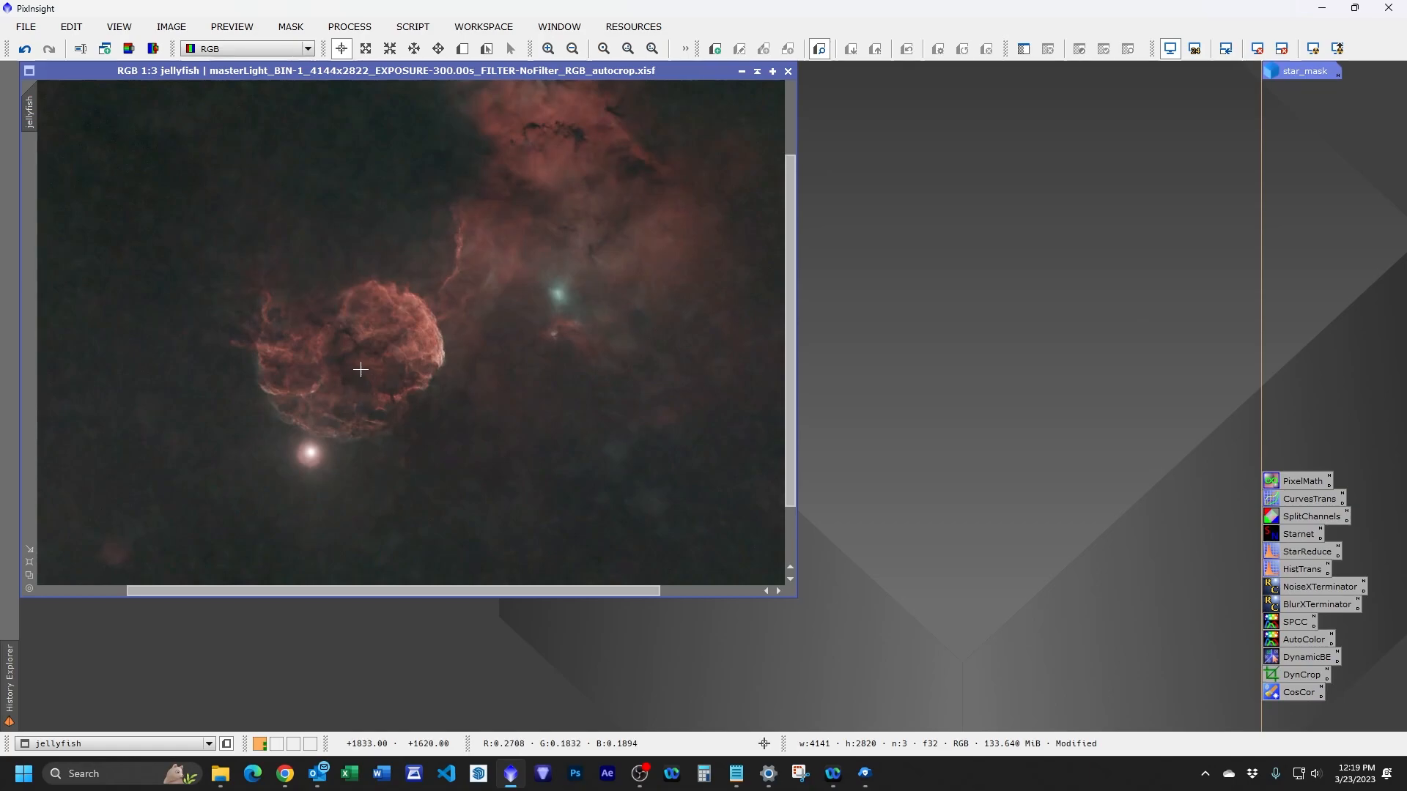
pyautogui.scroll(-2, 377, 371)
pyautogui.scroll(-2, 378, 372)
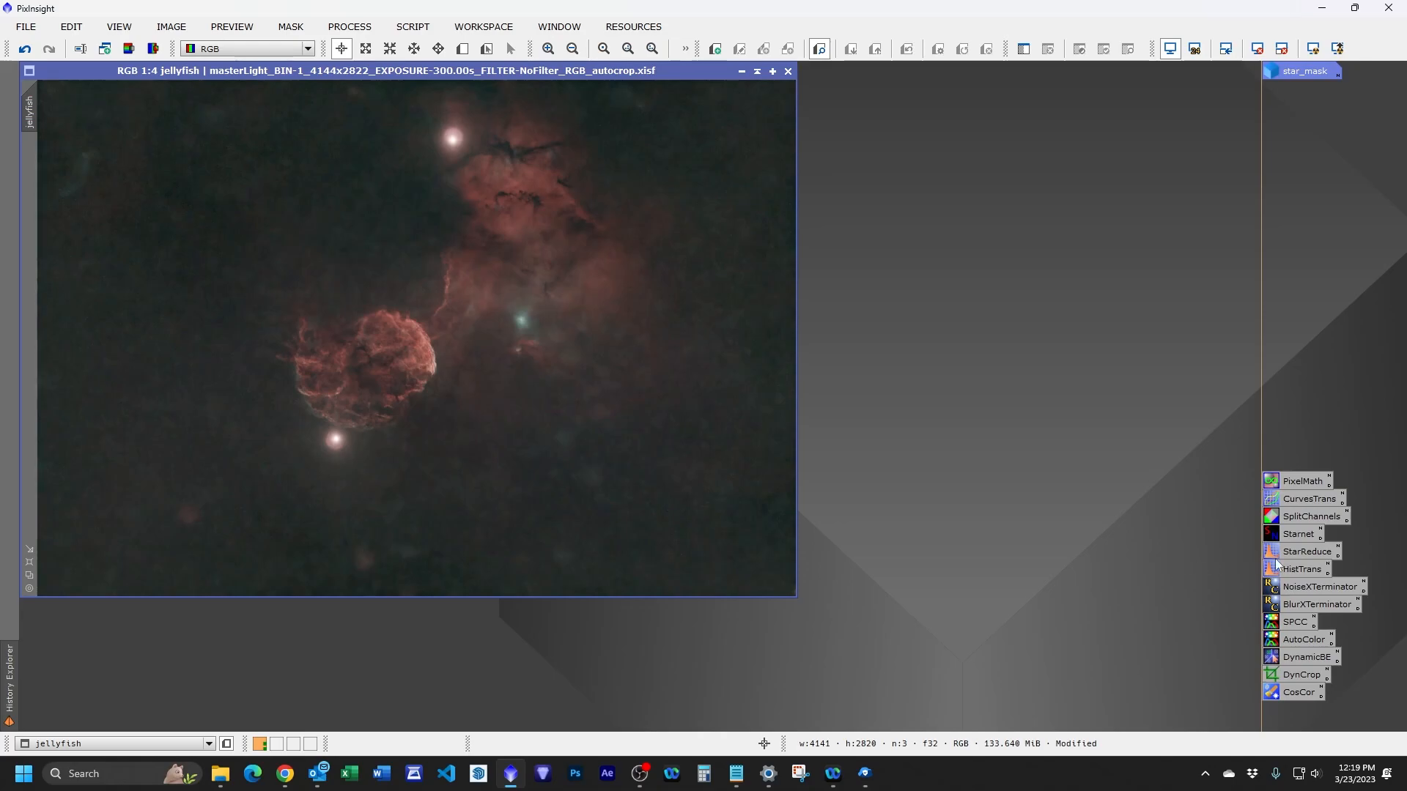
pyautogui.doubleClick(1301, 503)
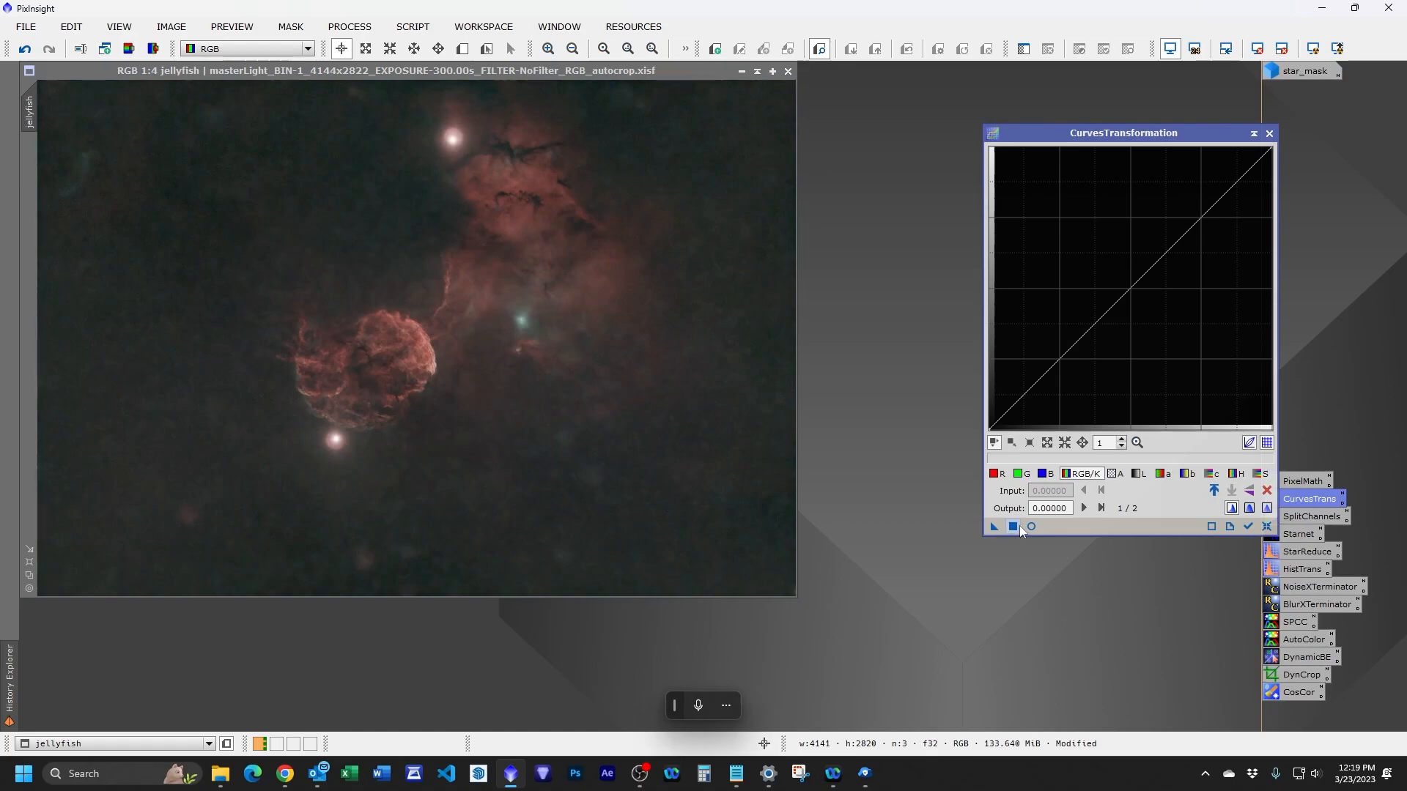
pyautogui.click(1031, 527)
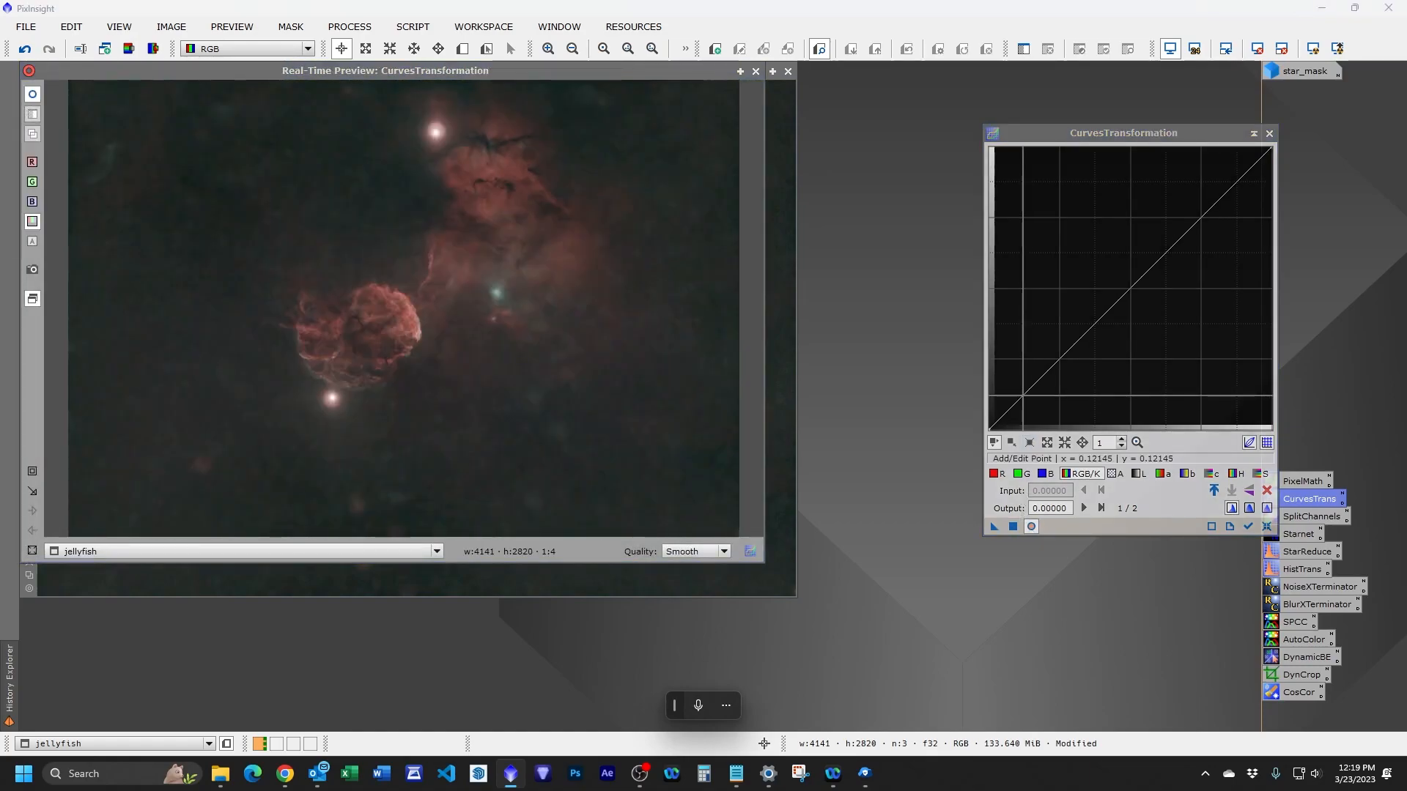
pyautogui.click(1023, 396)
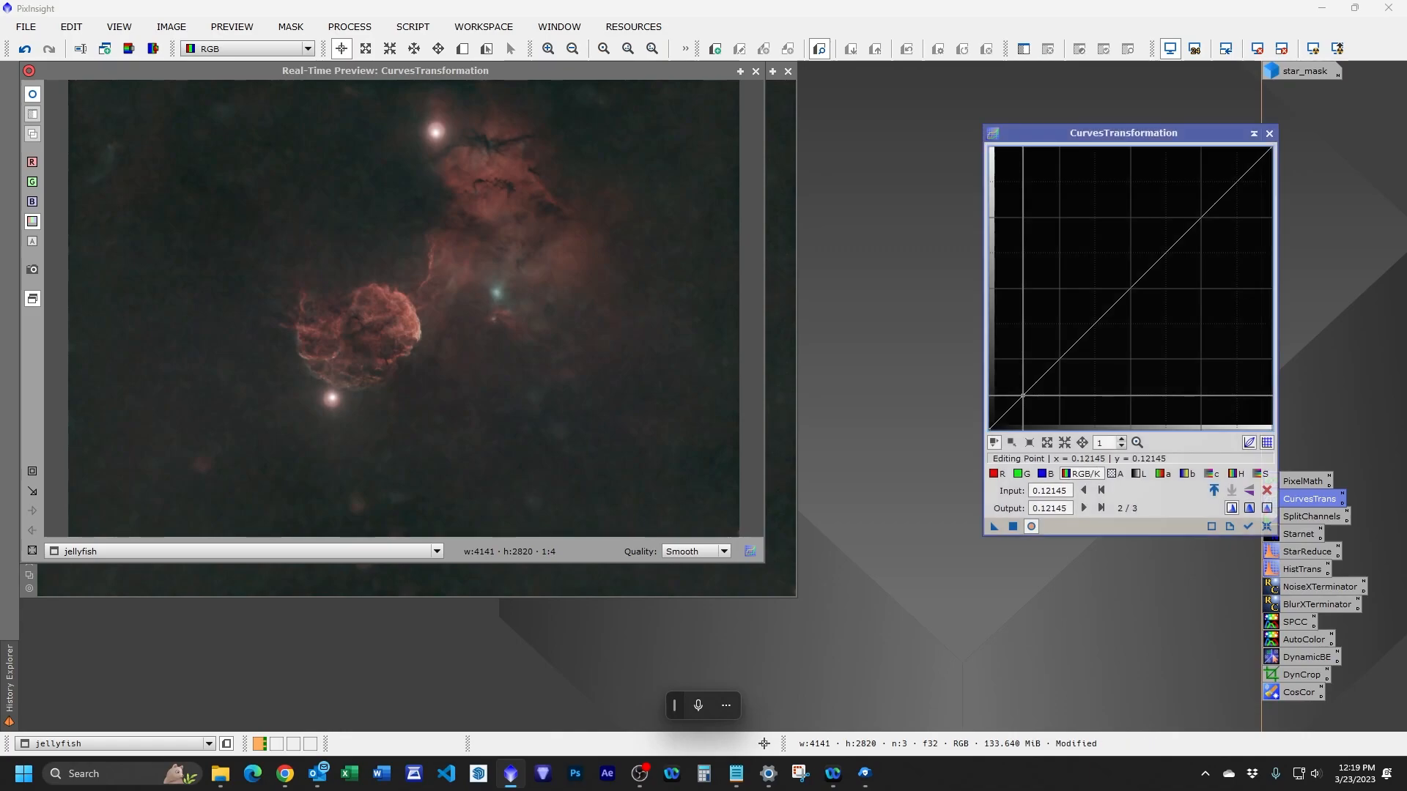
pyautogui.moveTo(1023, 396); pyautogui.dragTo(1031, 403)
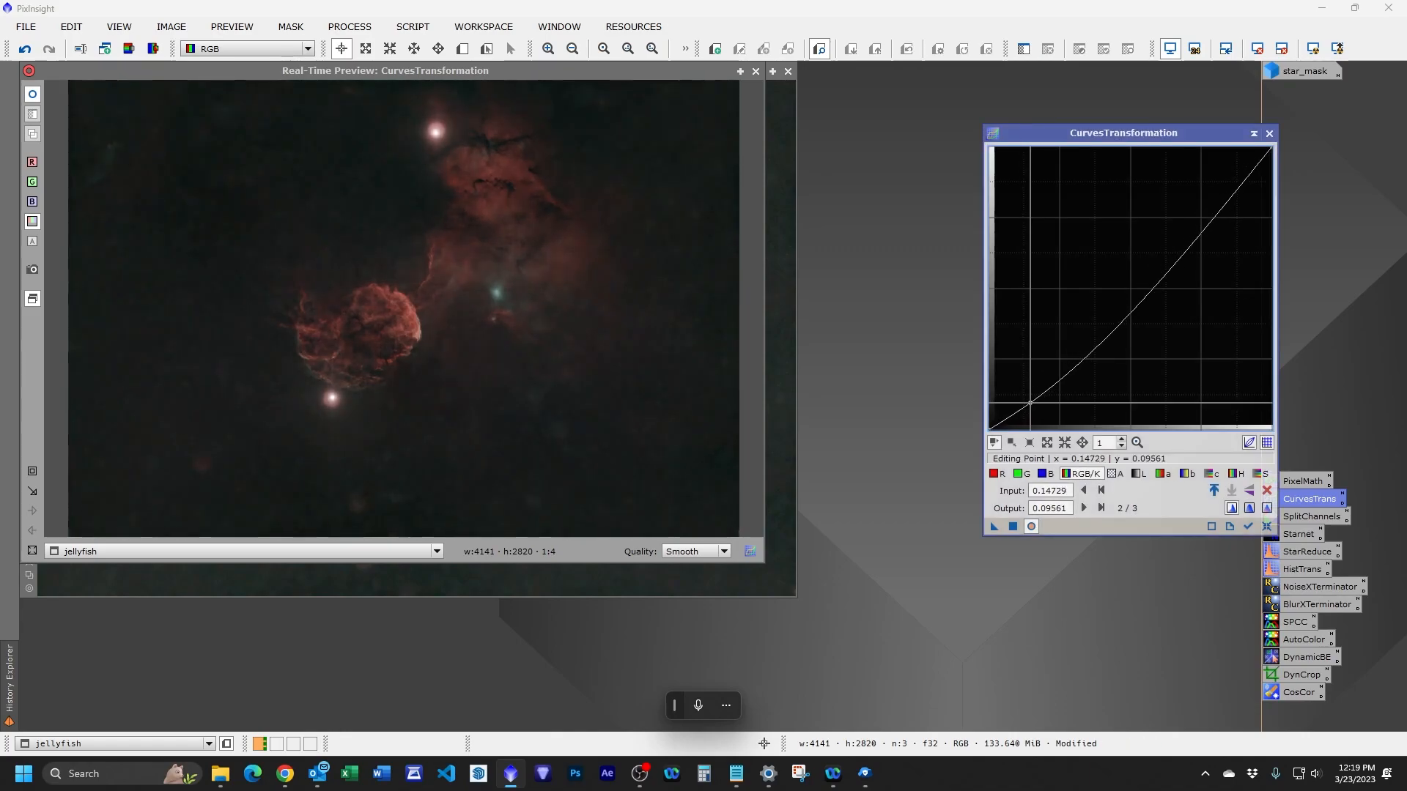
pyautogui.moveTo(1228, 173); pyautogui.dragTo(1226, 169)
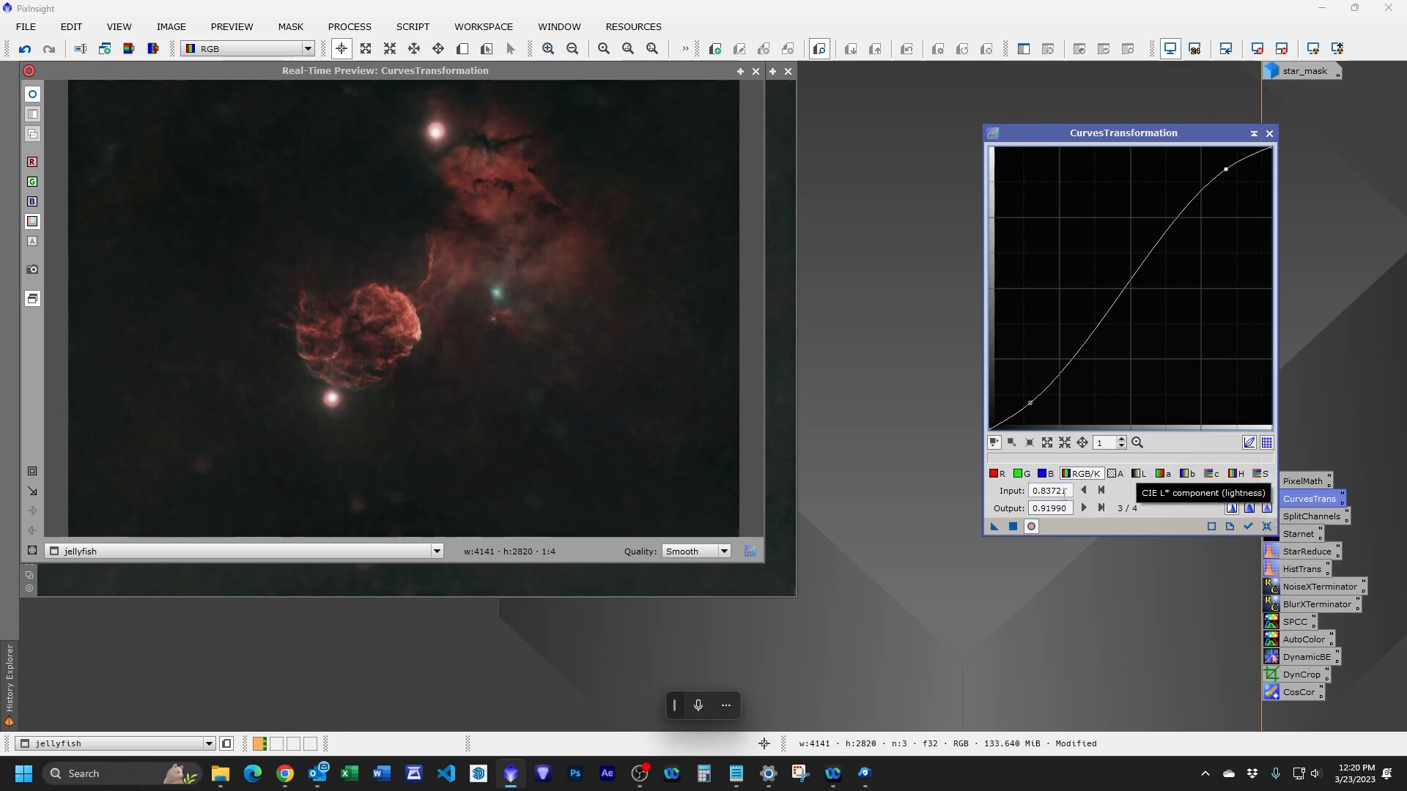
pyautogui.click(1014, 526)
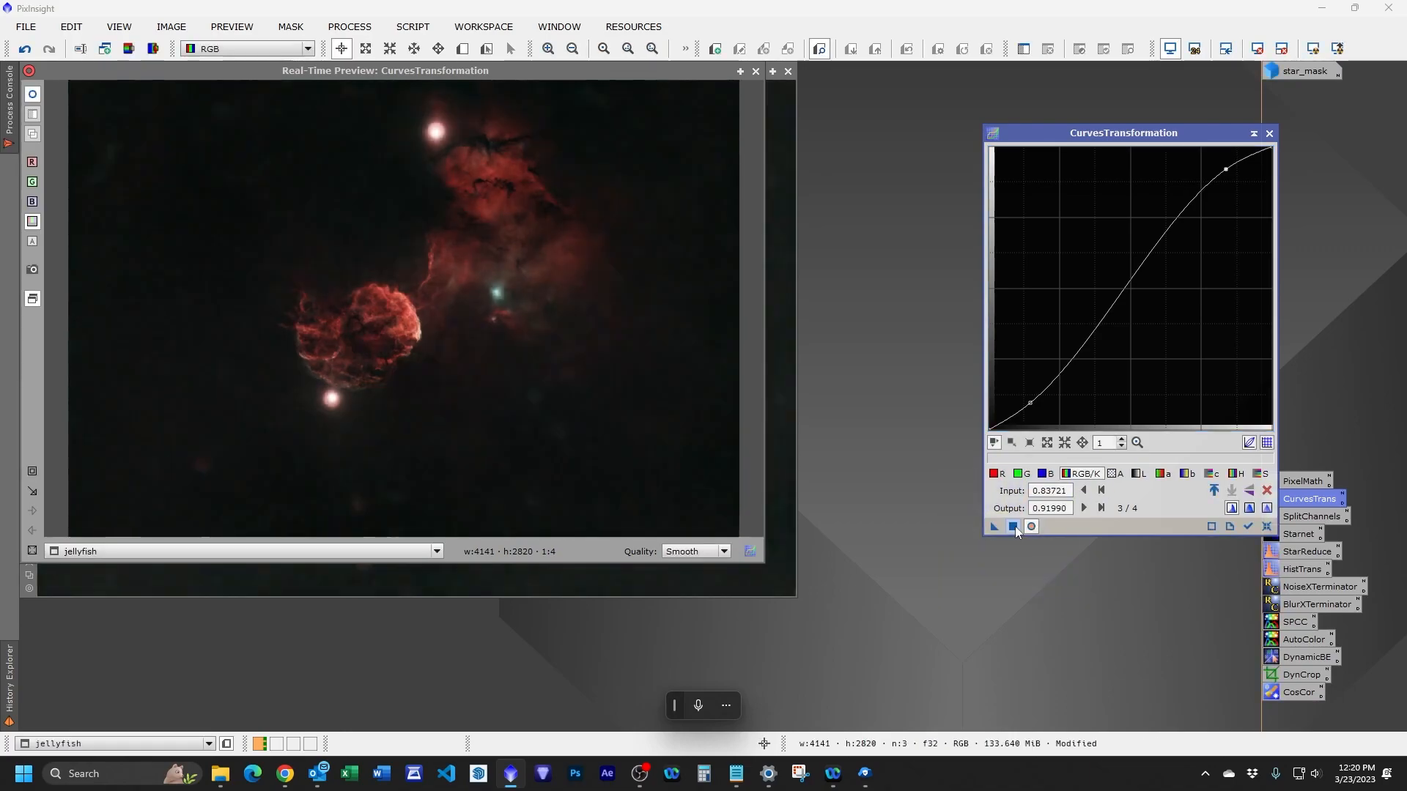
pyautogui.click(1268, 526)
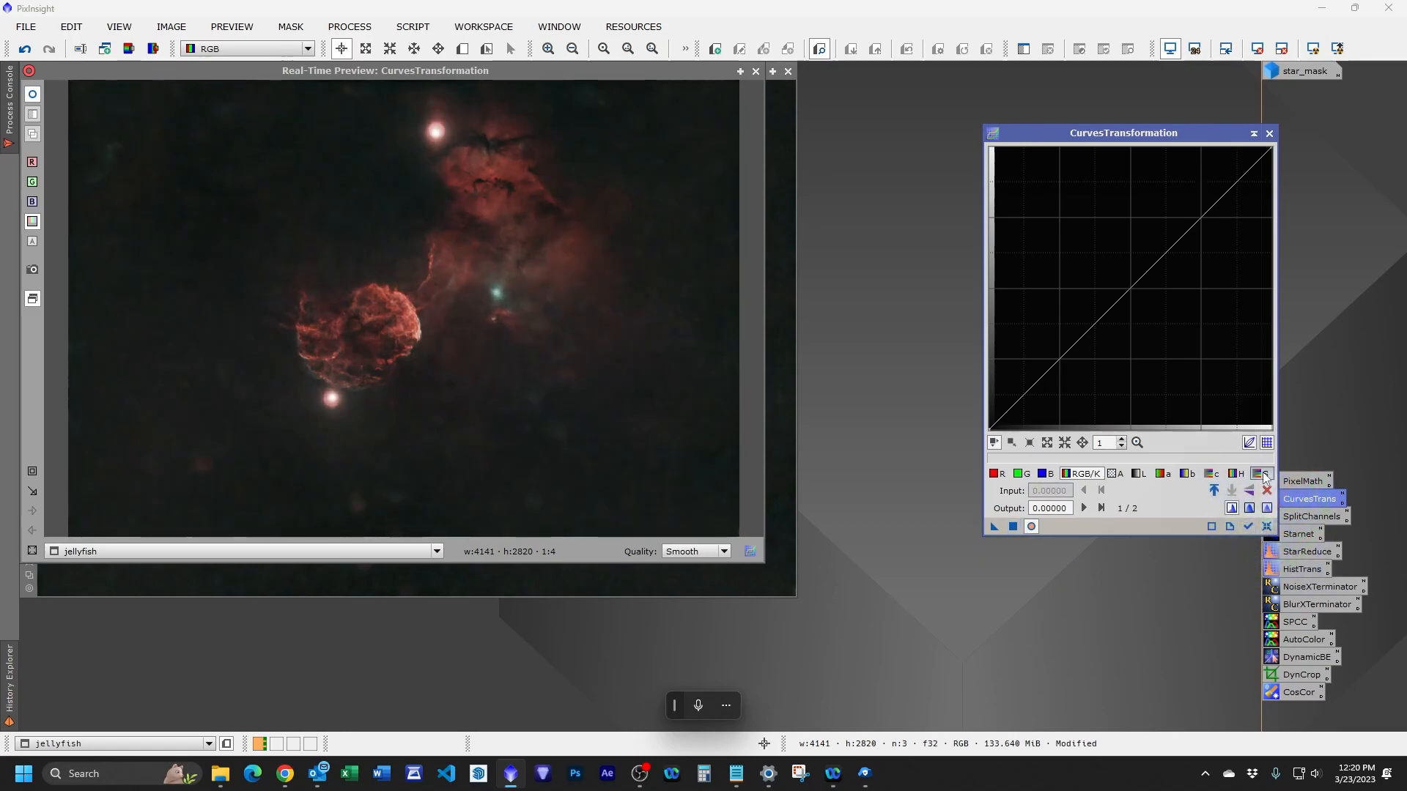
# Boost the jellyfish image's saturation with a curve point at input 0.45220, output 0.55039, apply it and reset the curve.
pyautogui.click(1262, 474)
pyautogui.moveTo(1118, 300); pyautogui.dragTo(1117, 274)
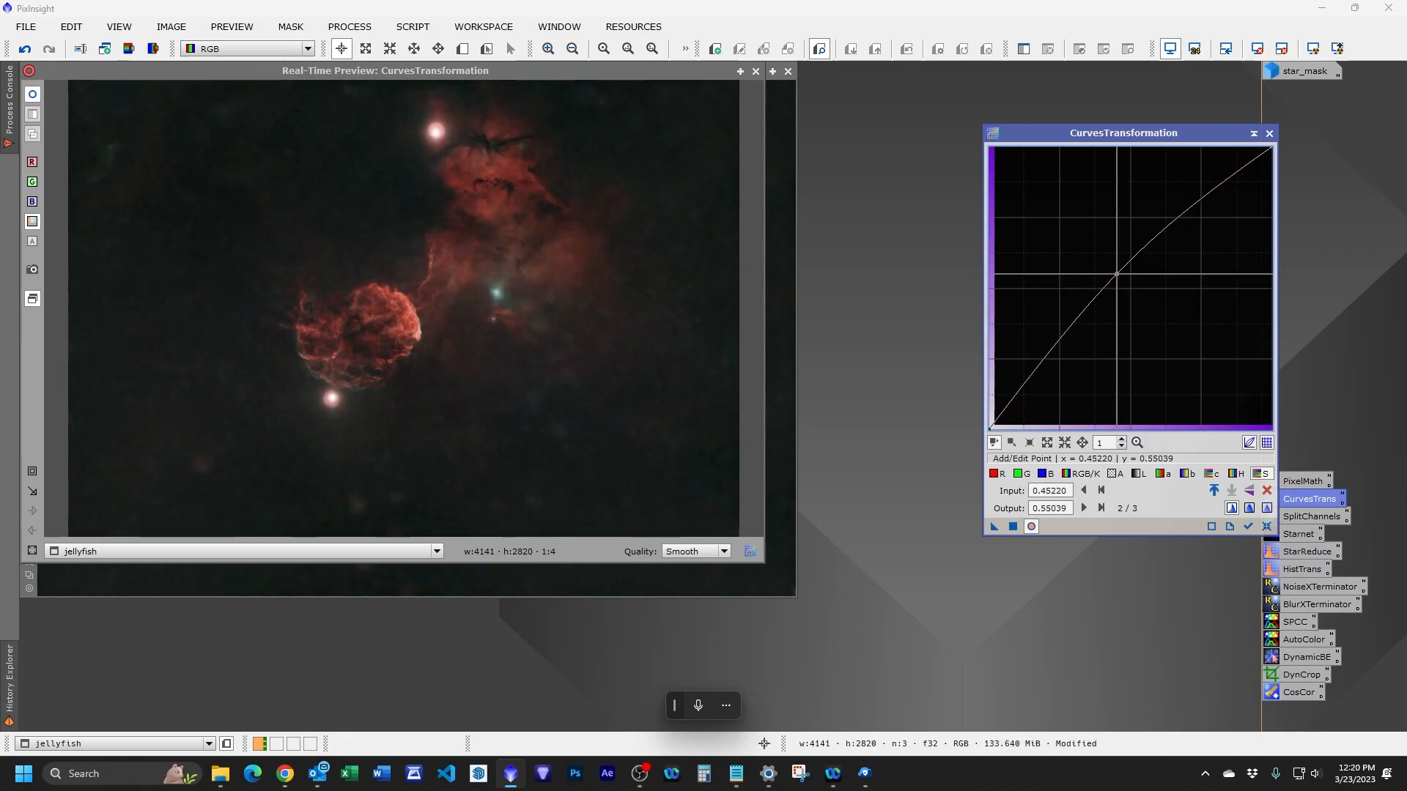
pyautogui.click(1014, 525)
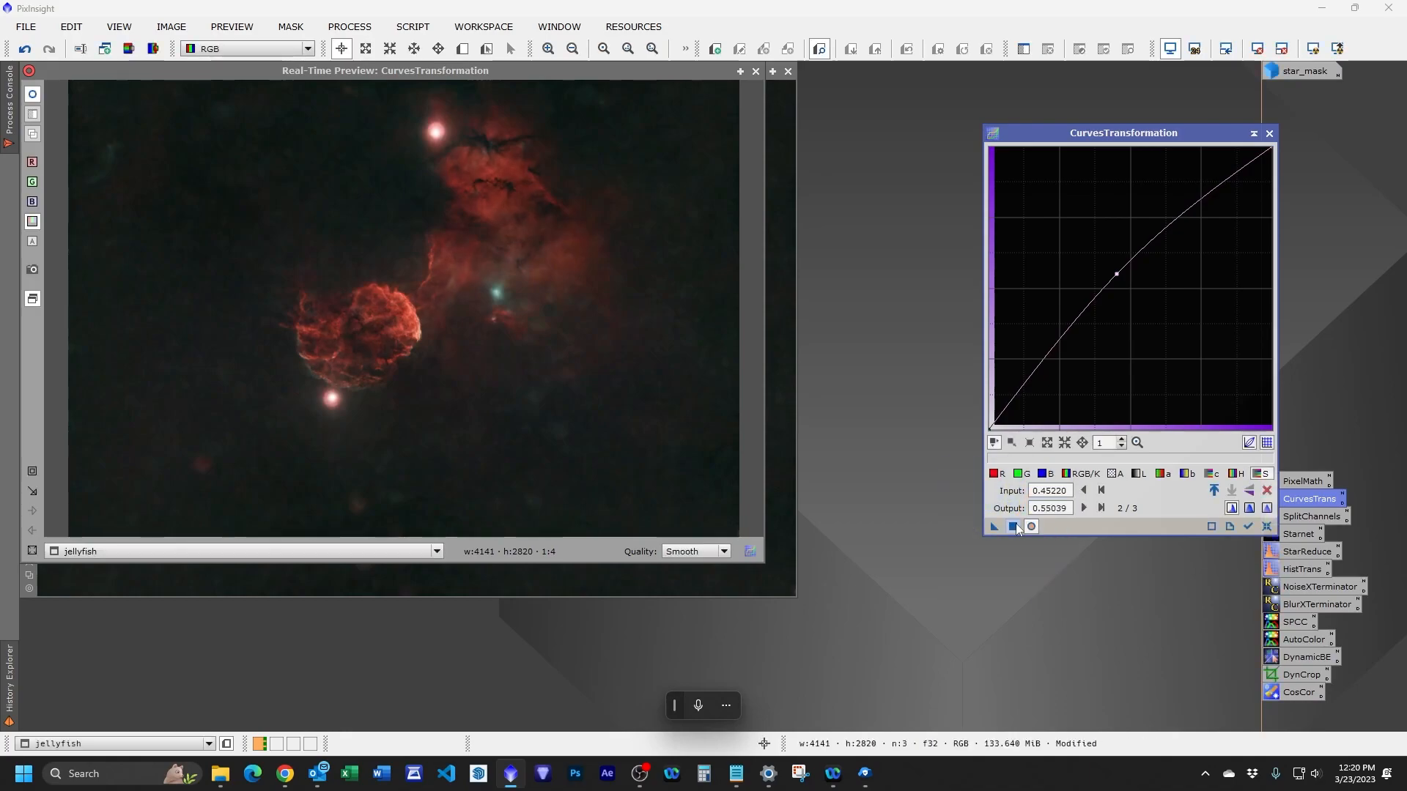
pyautogui.click(1265, 529)
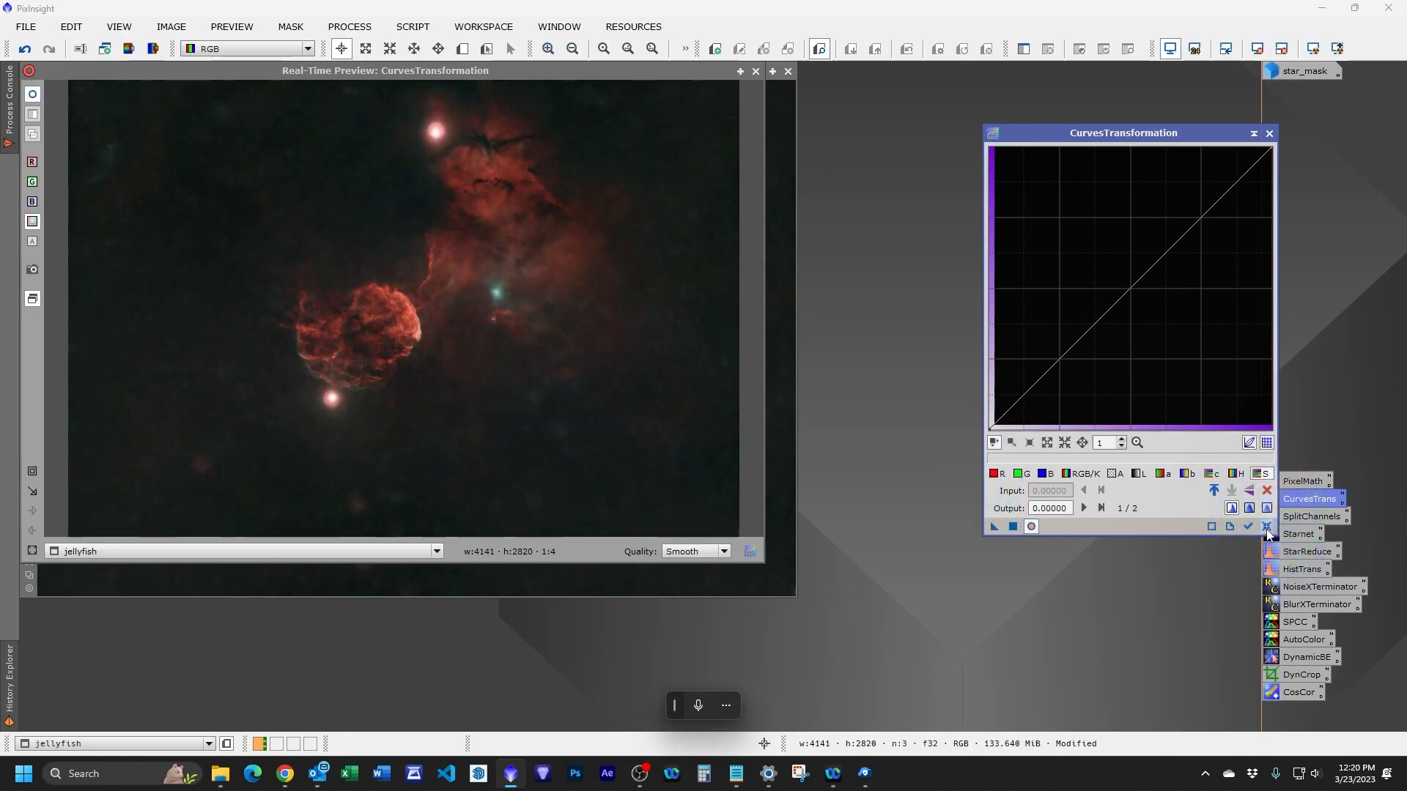
# Boost the jellyfish image's chrominance by raising the c curve slightly near its midpoint, and apply it.
pyautogui.click(1219, 475)
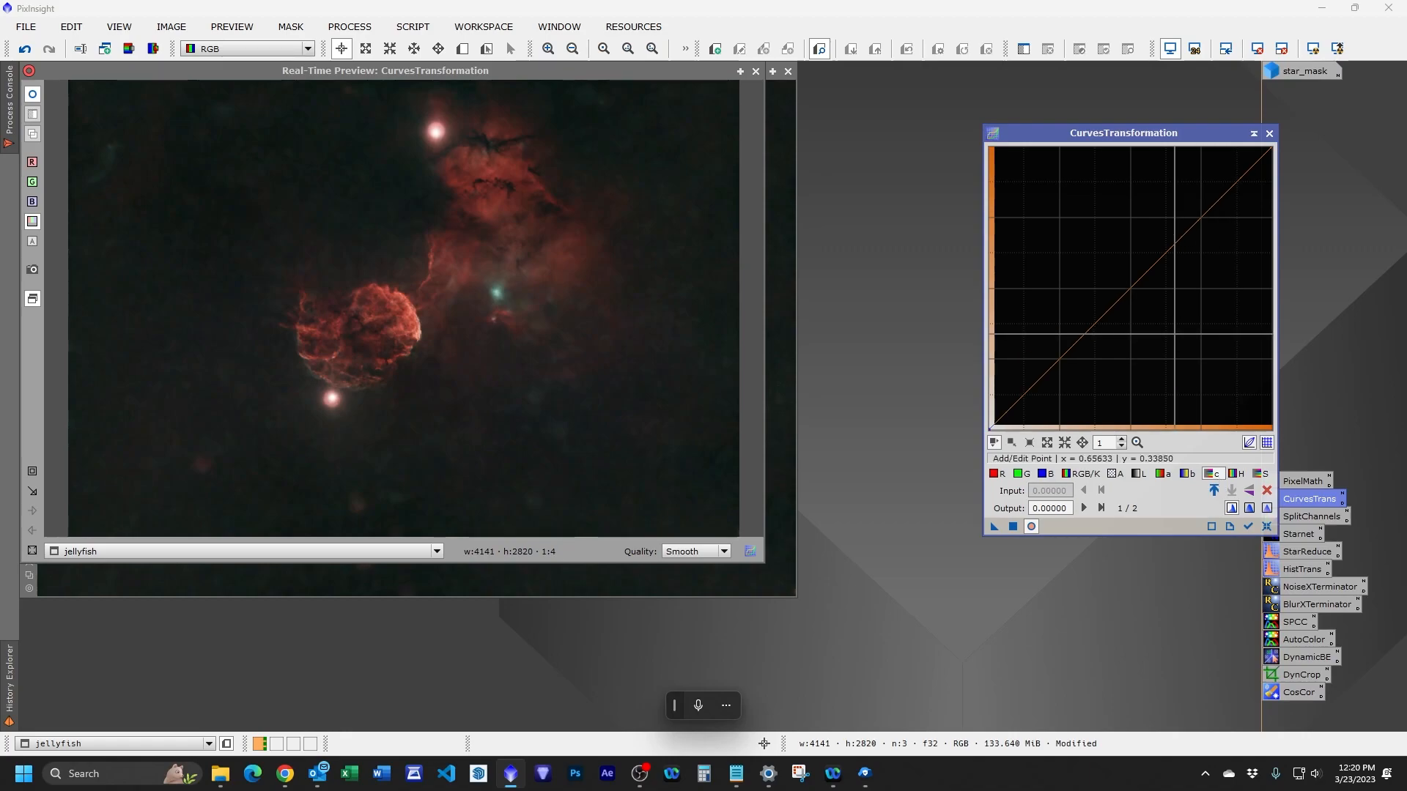
pyautogui.click(1132, 287)
pyautogui.moveTo(1132, 287); pyautogui.dragTo(1127, 277)
pyautogui.click(1014, 526)
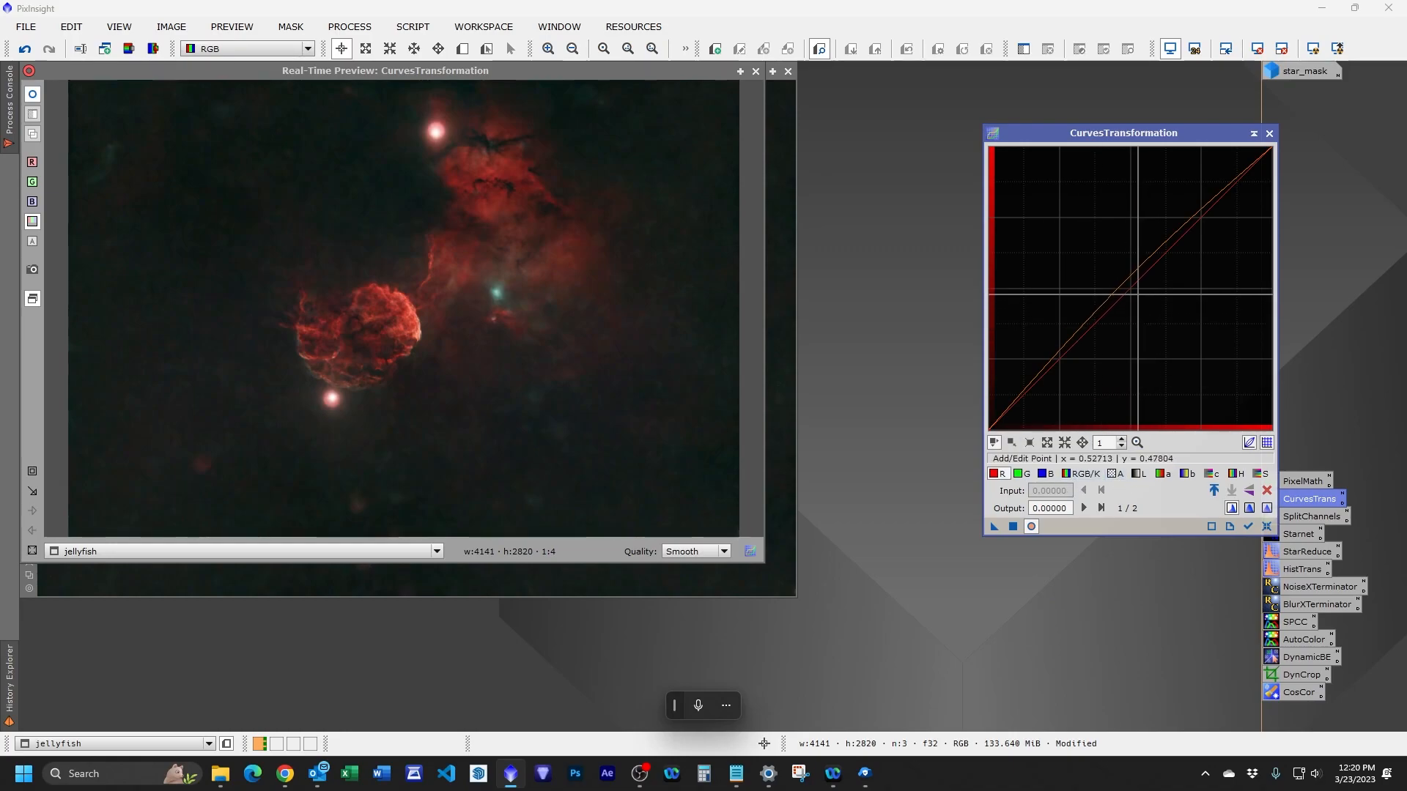
# Reset the curves, apply a red curve point at input 0.51421, output 0.47804 to the jellyfish image, and close CurvesTransformation and its preview.
pyautogui.moveTo(1133, 285); pyautogui.dragTo(1136, 292)
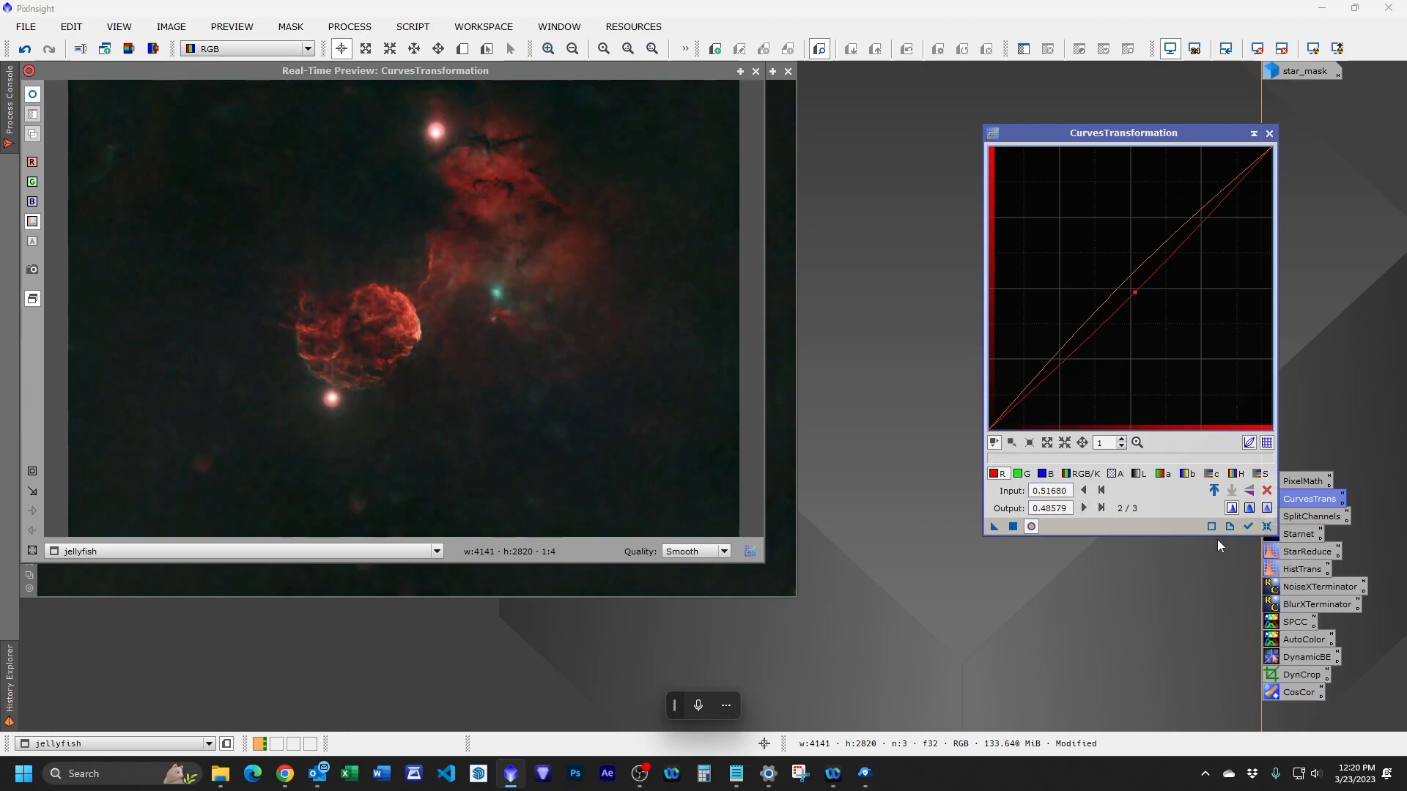
pyautogui.click(1267, 526)
pyautogui.click(1133, 290)
pyautogui.moveTo(1133, 290); pyautogui.dragTo(1133, 294)
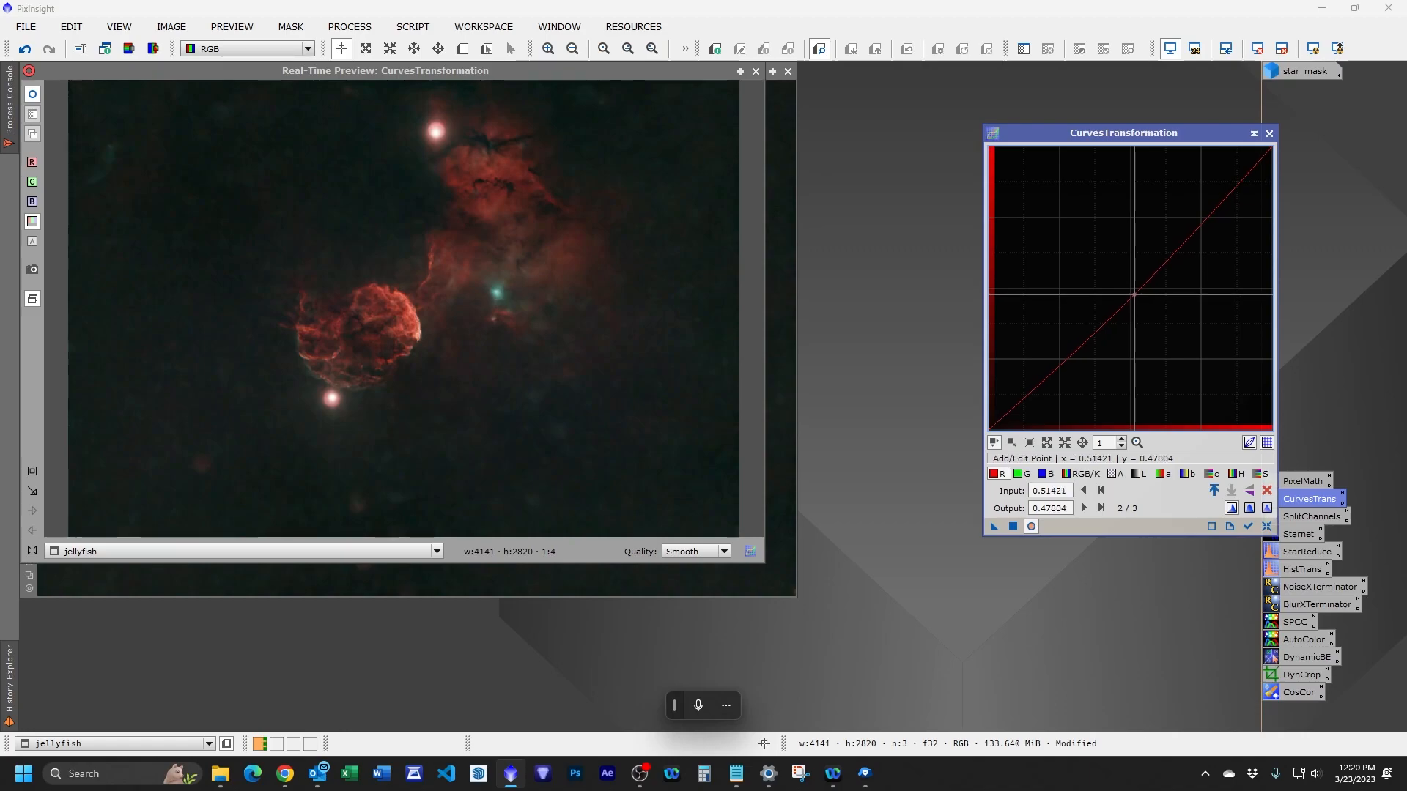
pyautogui.click(1014, 526)
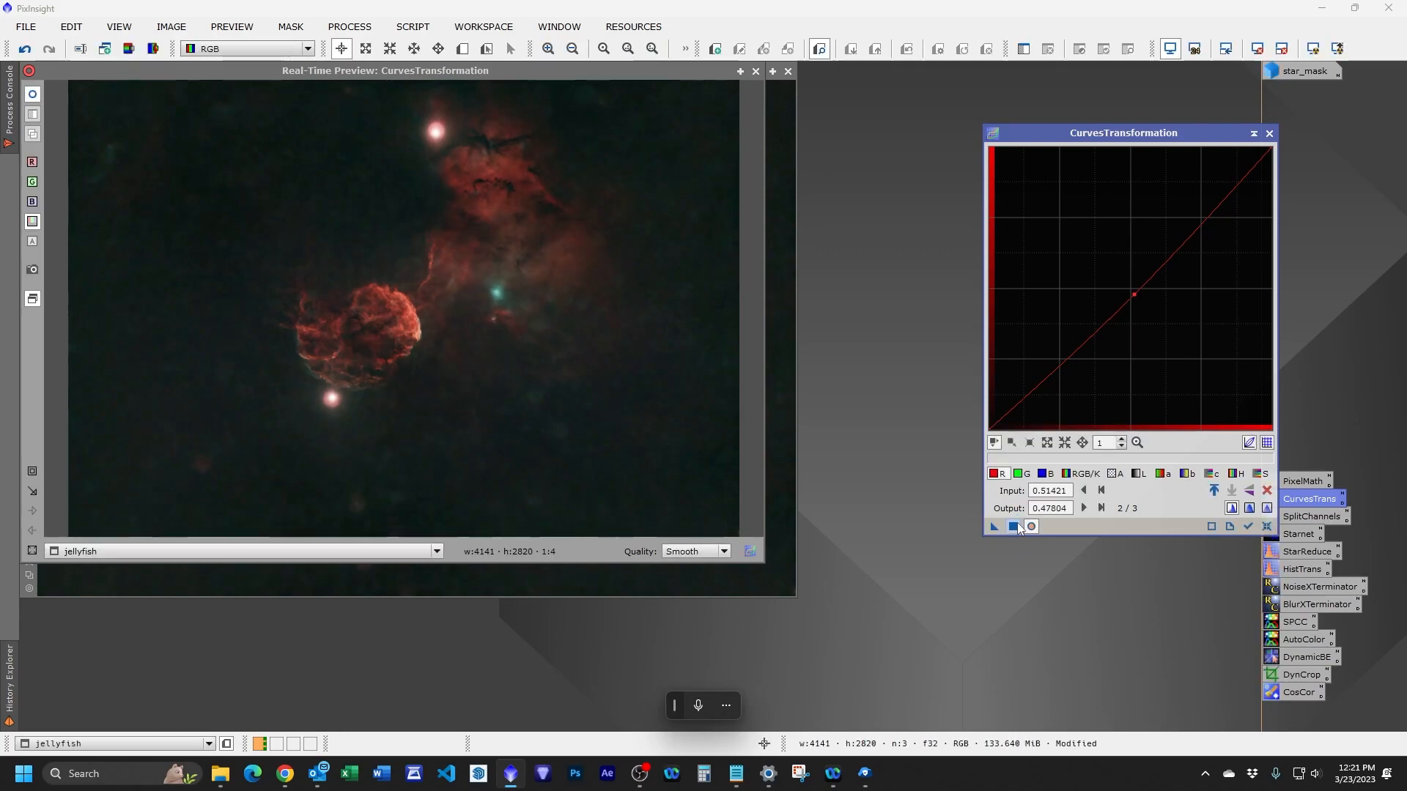
pyautogui.click(1270, 135)
pyautogui.click(755, 72)
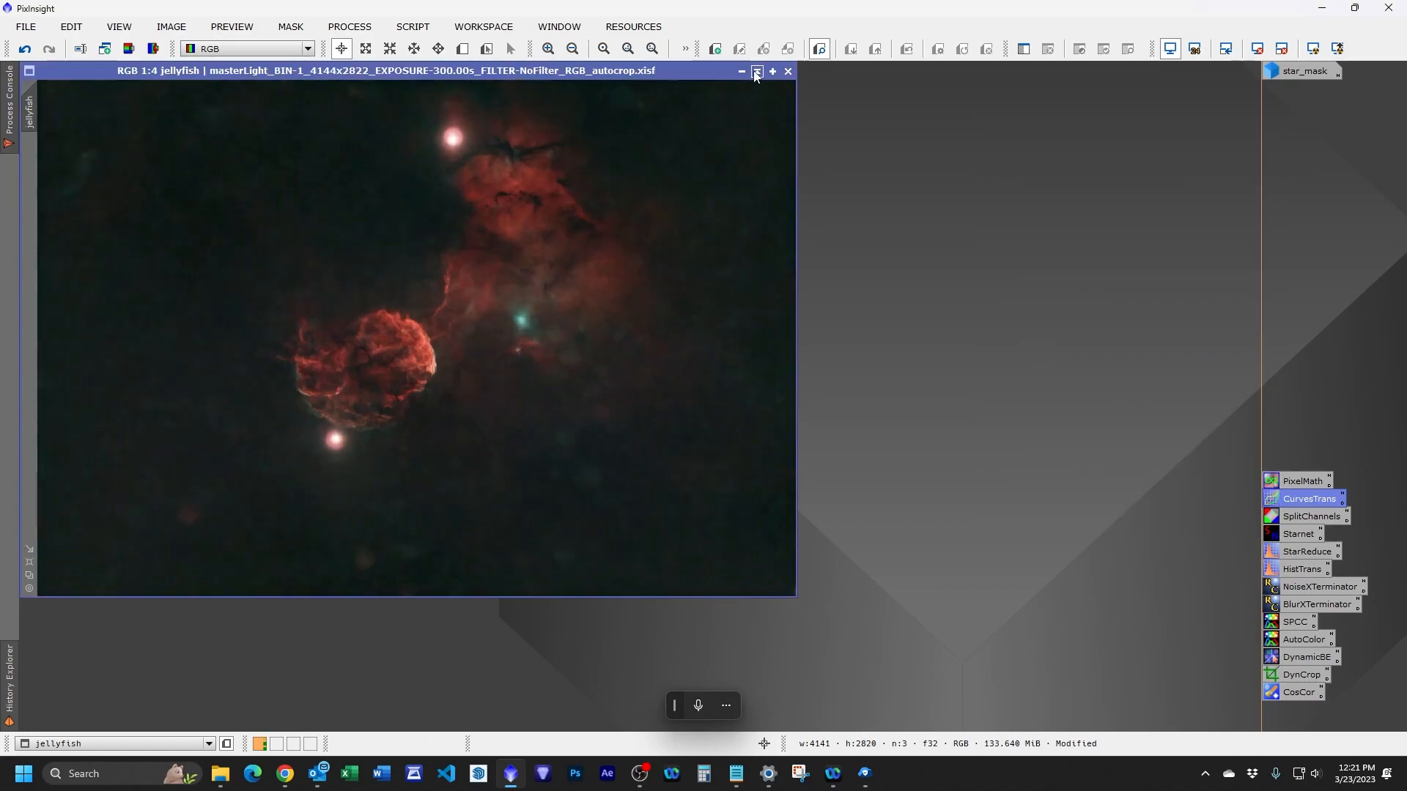
# Run the DarkStructureEnhance script on the jellyfish image with 8 layers to remove, amount 0.40 and 1 iteration, and check the nebula detail.
pyautogui.click(364, 28)
pyautogui.click(364, 28)
pyautogui.click(412, 27)
pyautogui.moveTo(498, 252)
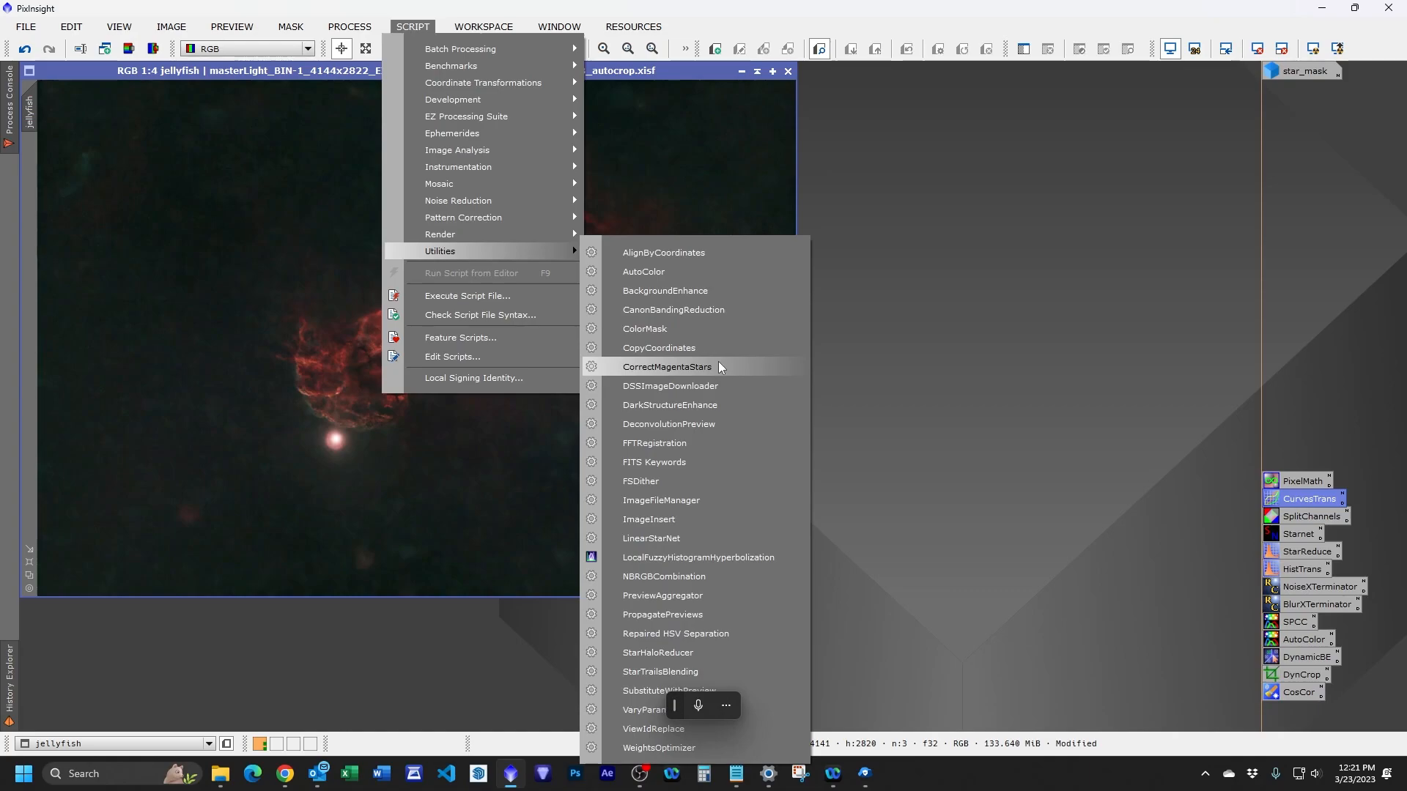
pyautogui.click(723, 410)
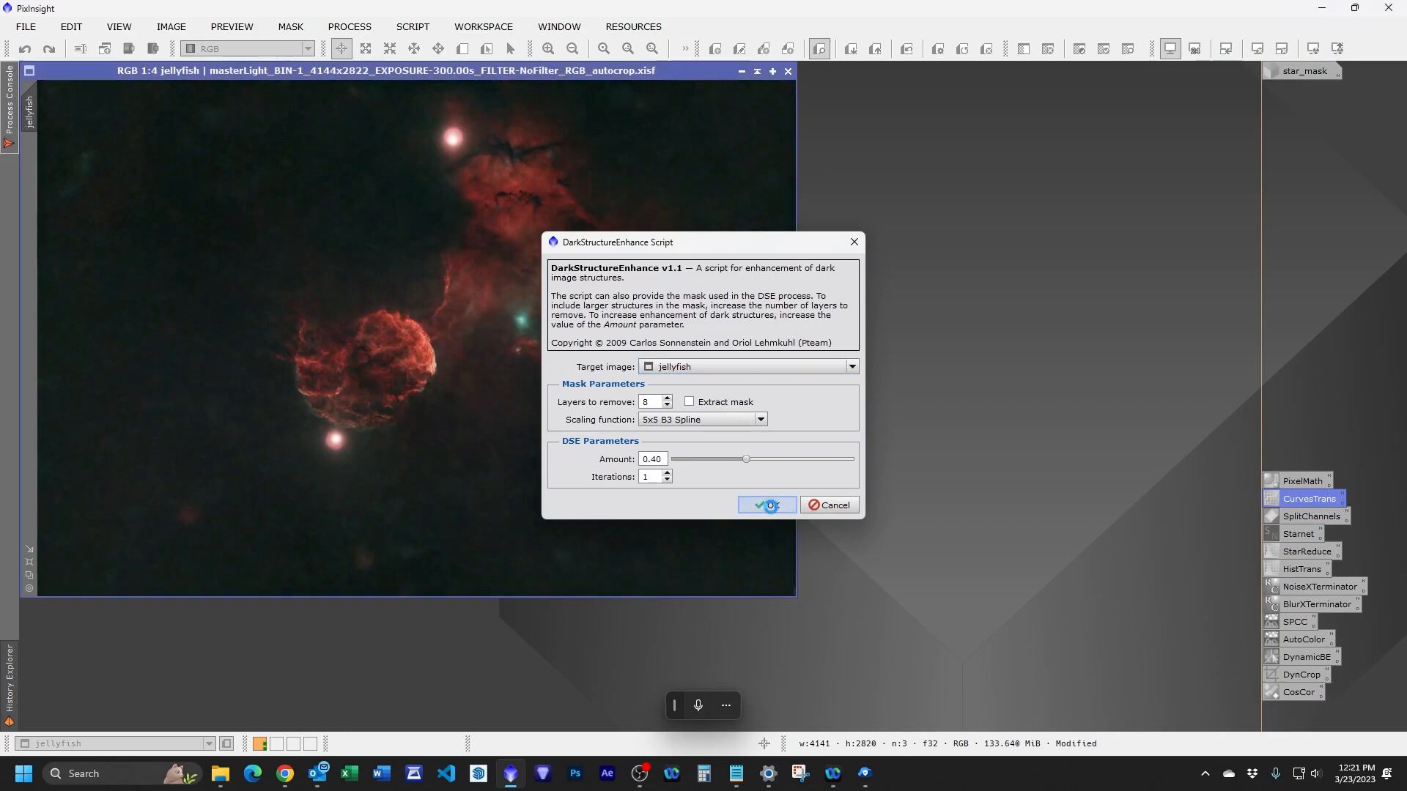
pyautogui.click(767, 504)
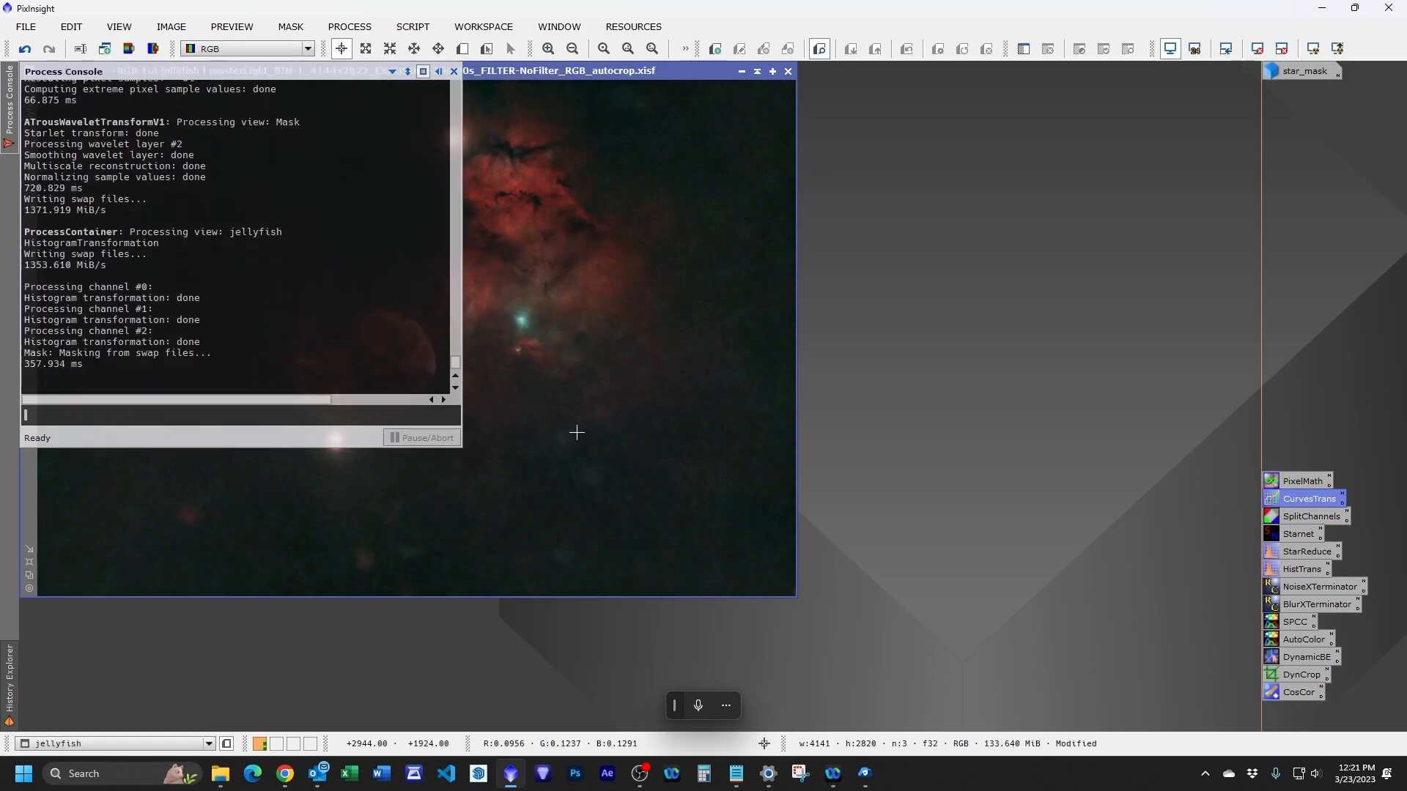
pyautogui.click(455, 71)
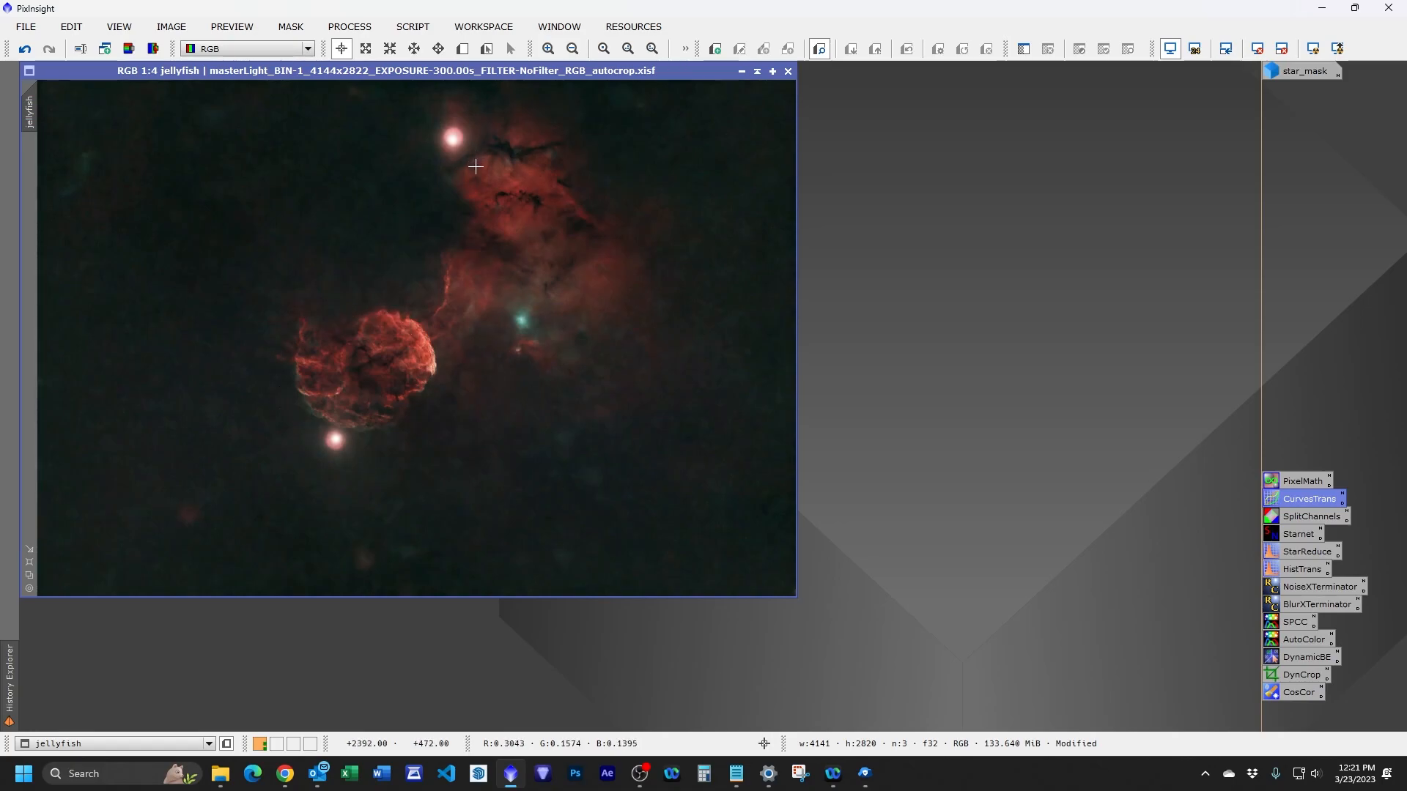
pyautogui.scroll(-1, 405, 371)
pyautogui.scroll(4, 405, 372)
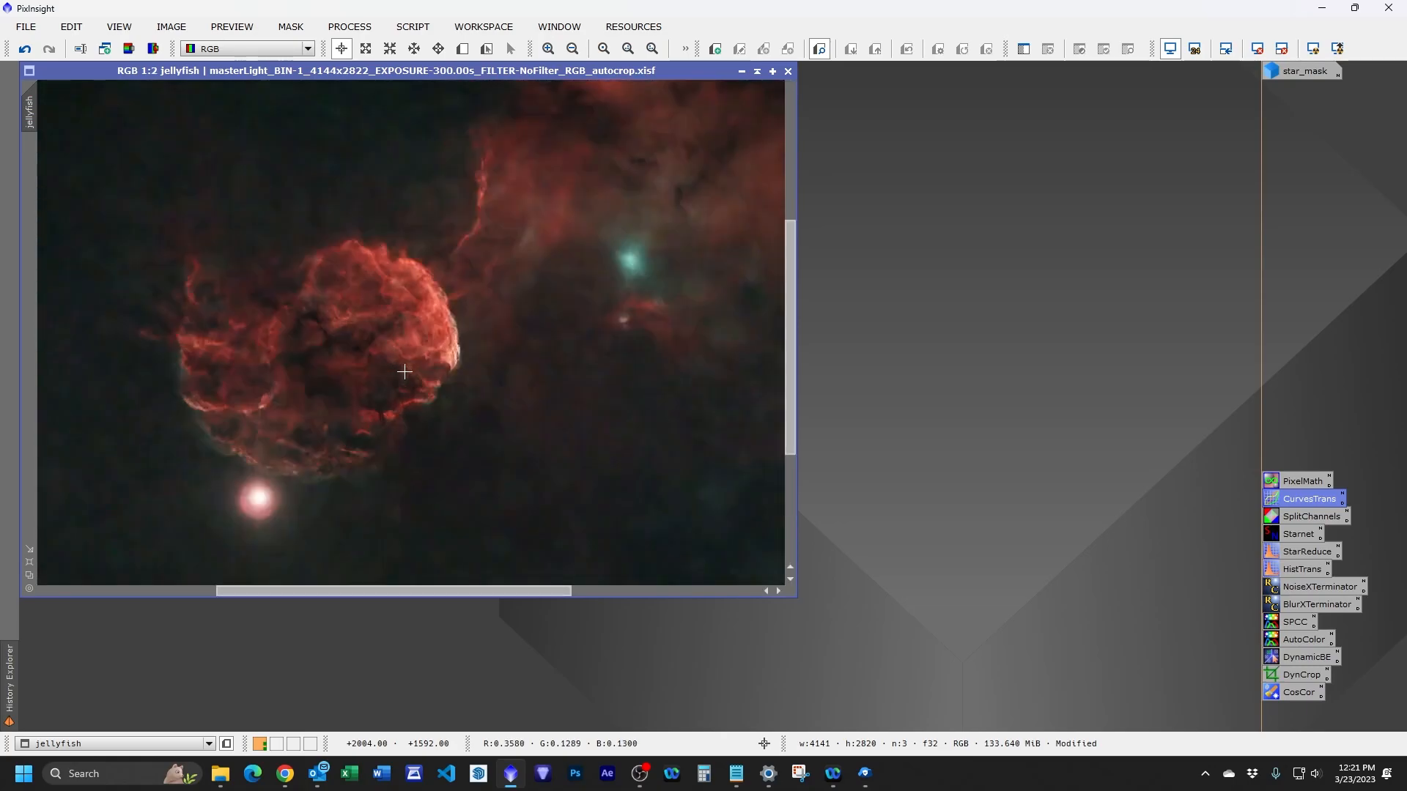
pyautogui.scroll(-2, 404, 371)
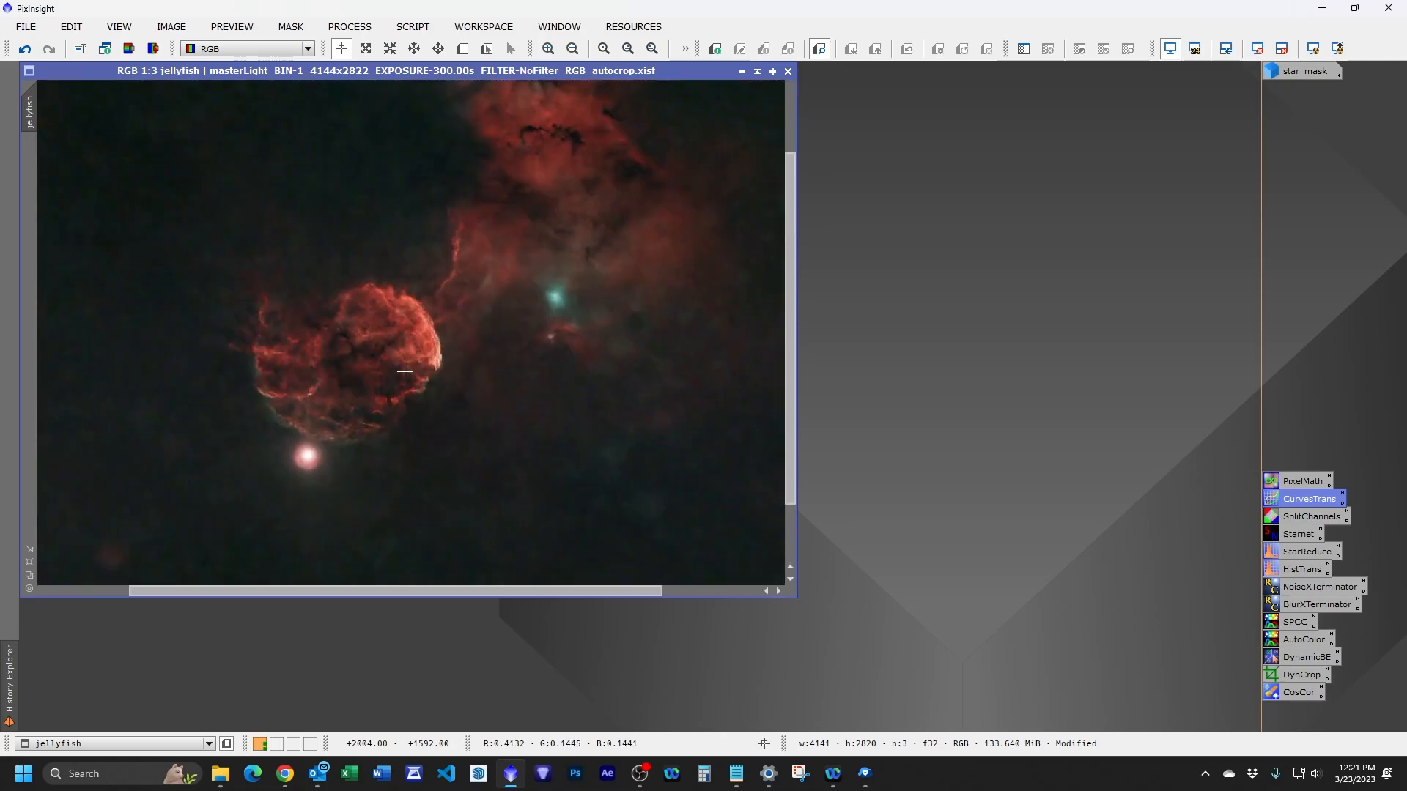
pyautogui.scroll(-1, 405, 371)
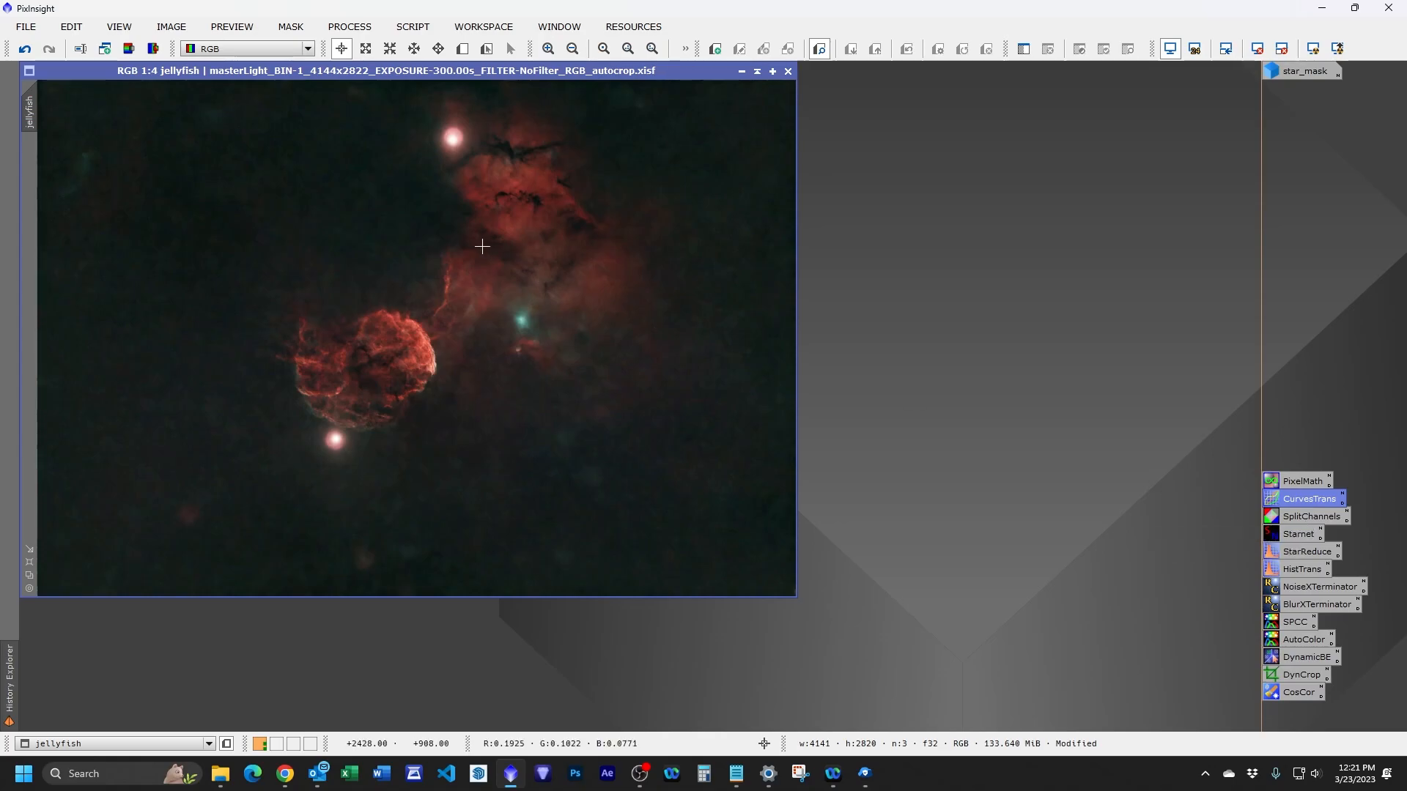
# Extract the RGB channels of the jellyfish image and close the red and green channel images, keeping only jellyfish_B.
pyautogui.click(153, 49)
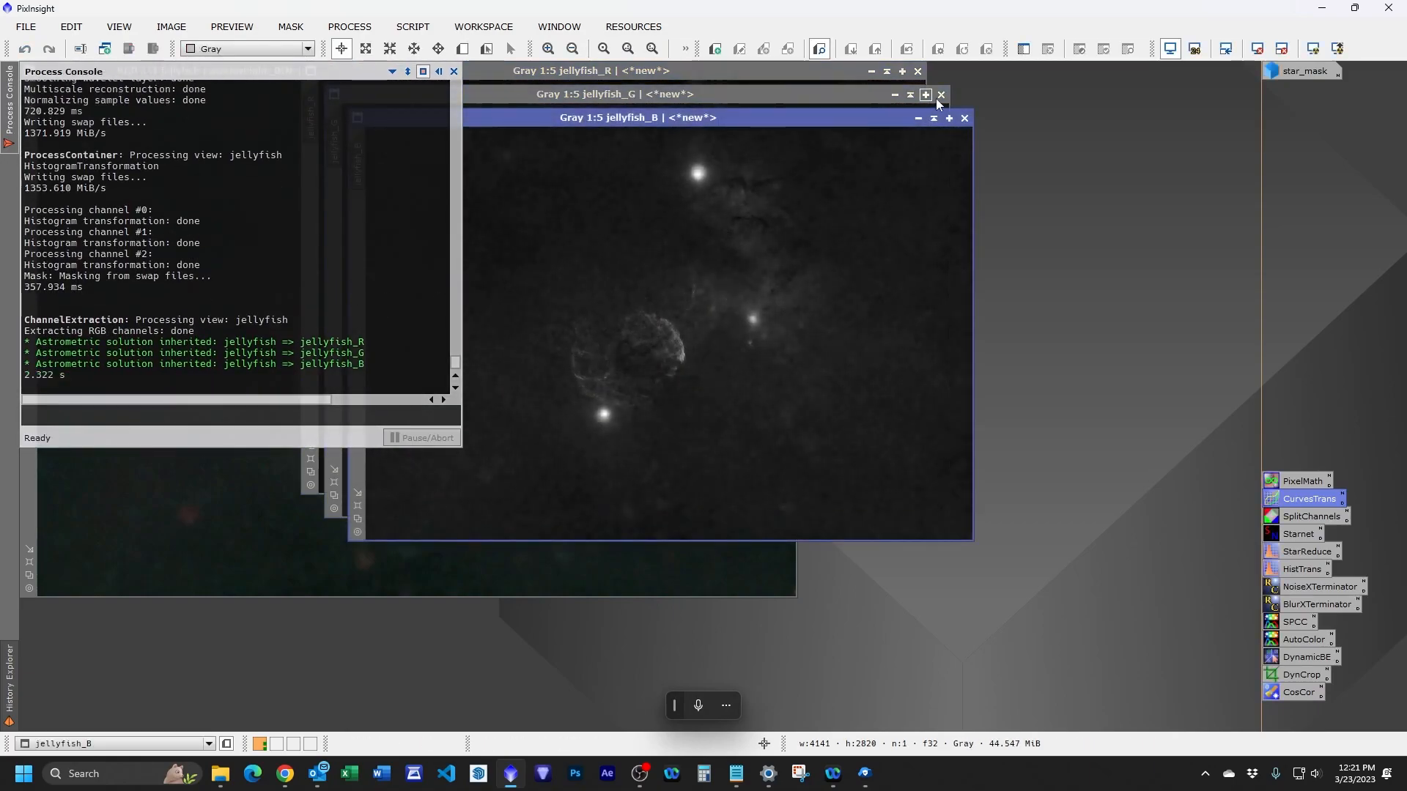
pyautogui.click(454, 71)
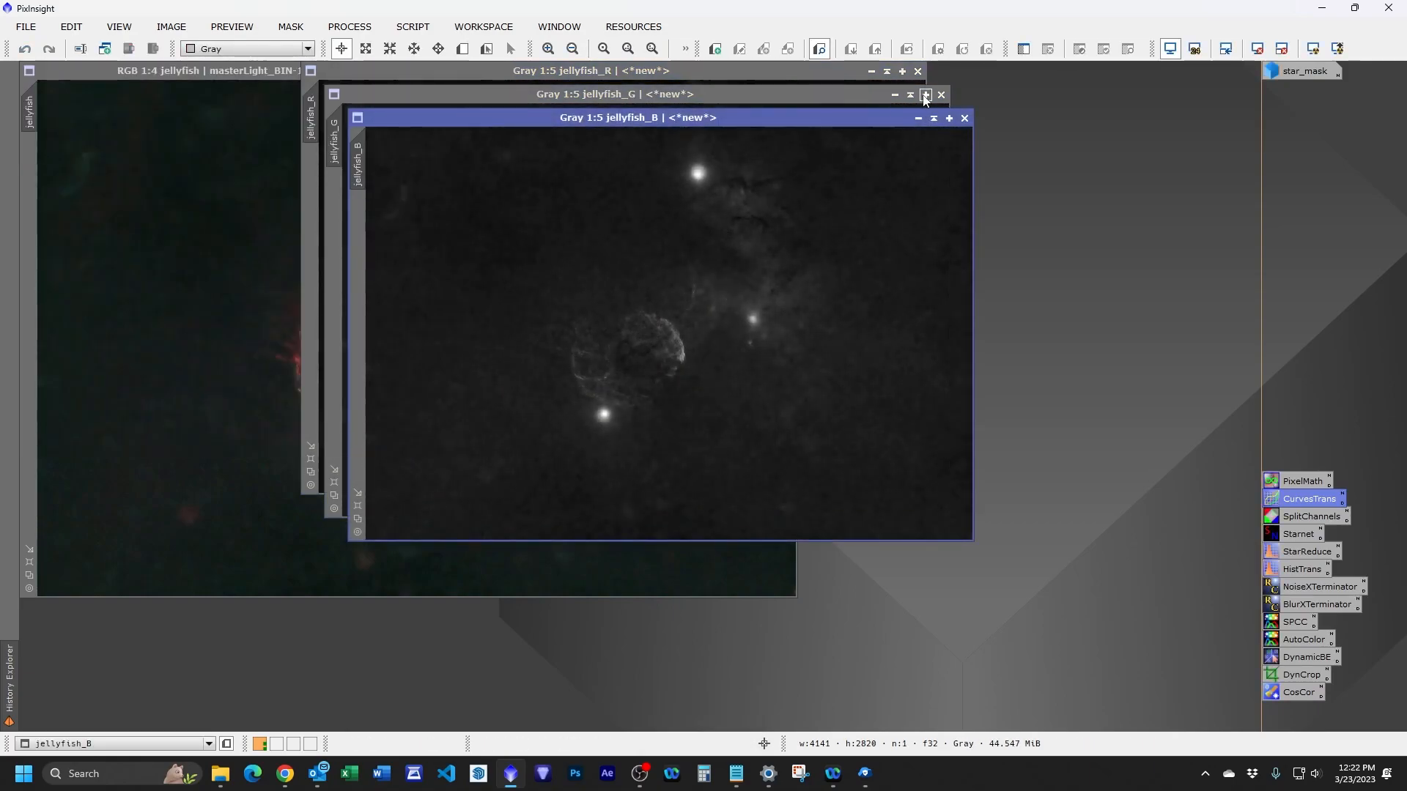
pyautogui.click(941, 96)
pyautogui.click(917, 71)
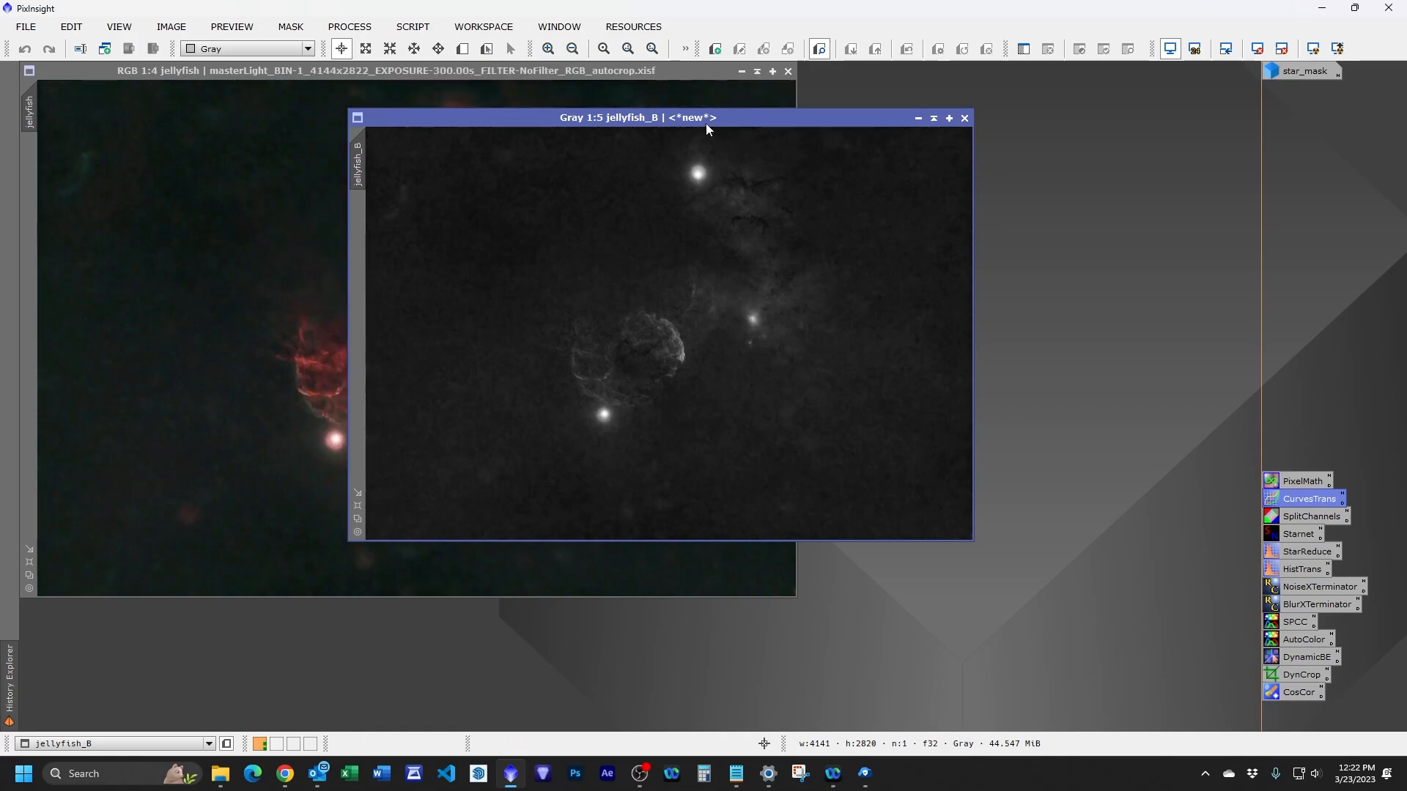
pyautogui.moveTo(702, 117); pyautogui.dragTo(620, 122)
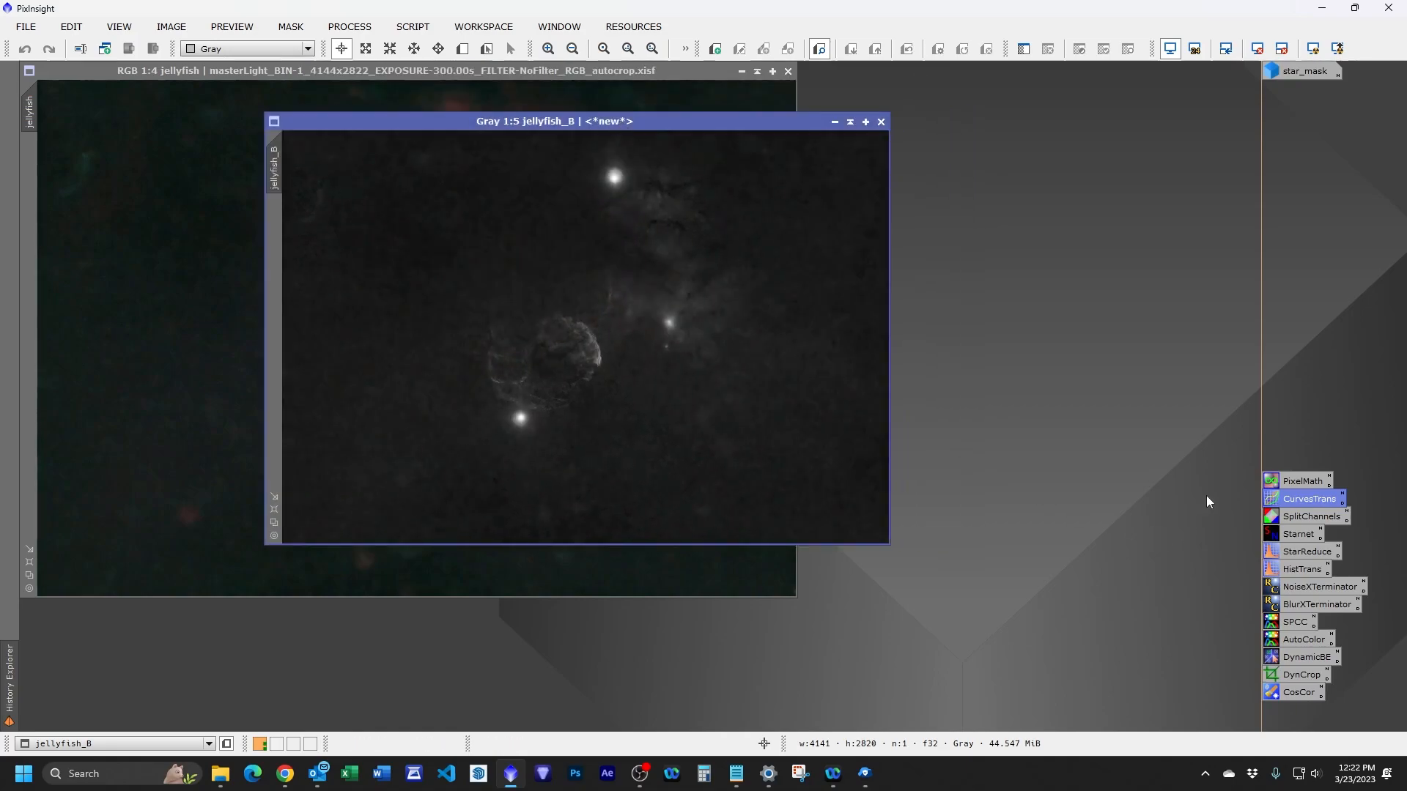
# Darken jellyfish_B with a HistogramTransformation at Shadows 0.16962025 using real-time preview, and close the preview and process window.
pyautogui.click(1296, 573)
pyautogui.doubleClick(1294, 574)
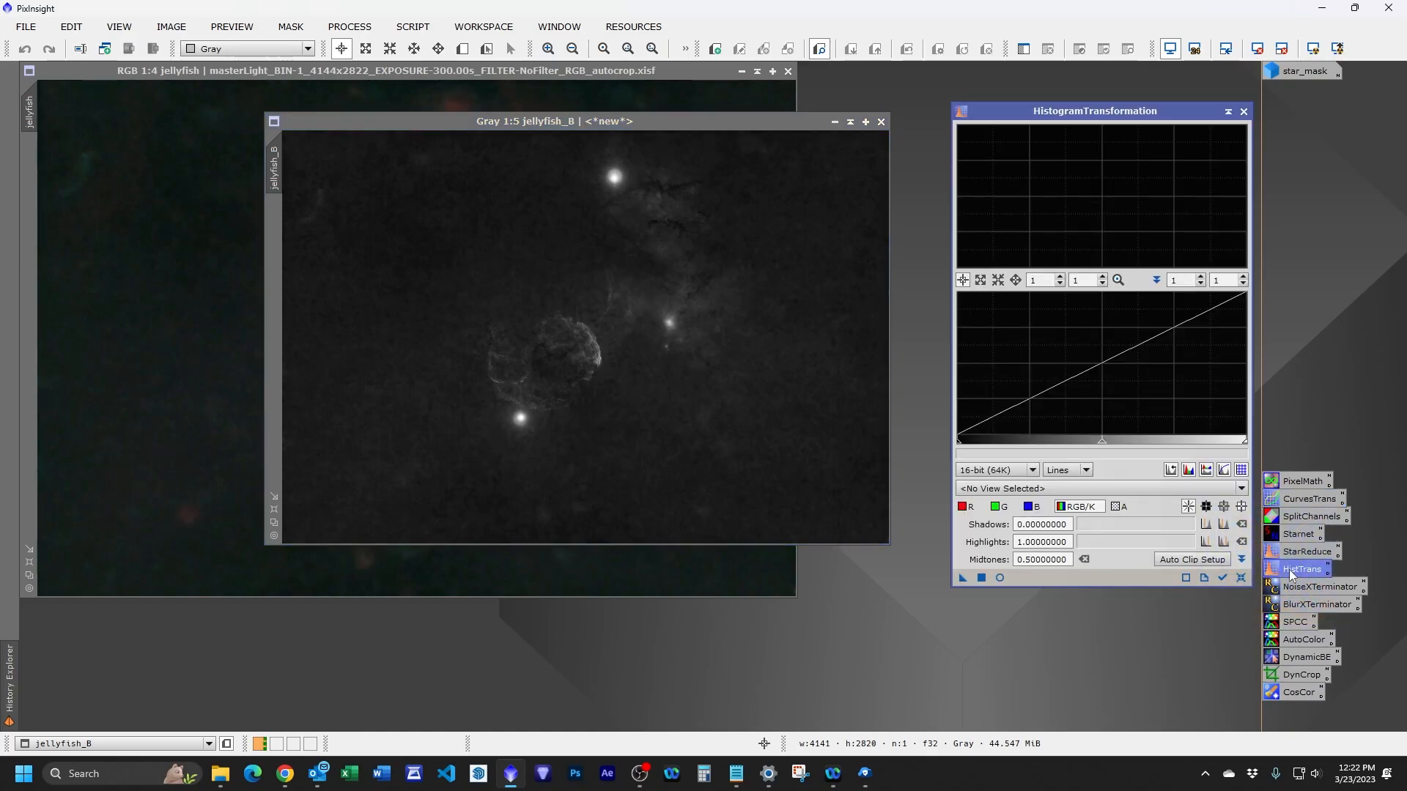
pyautogui.click(1001, 578)
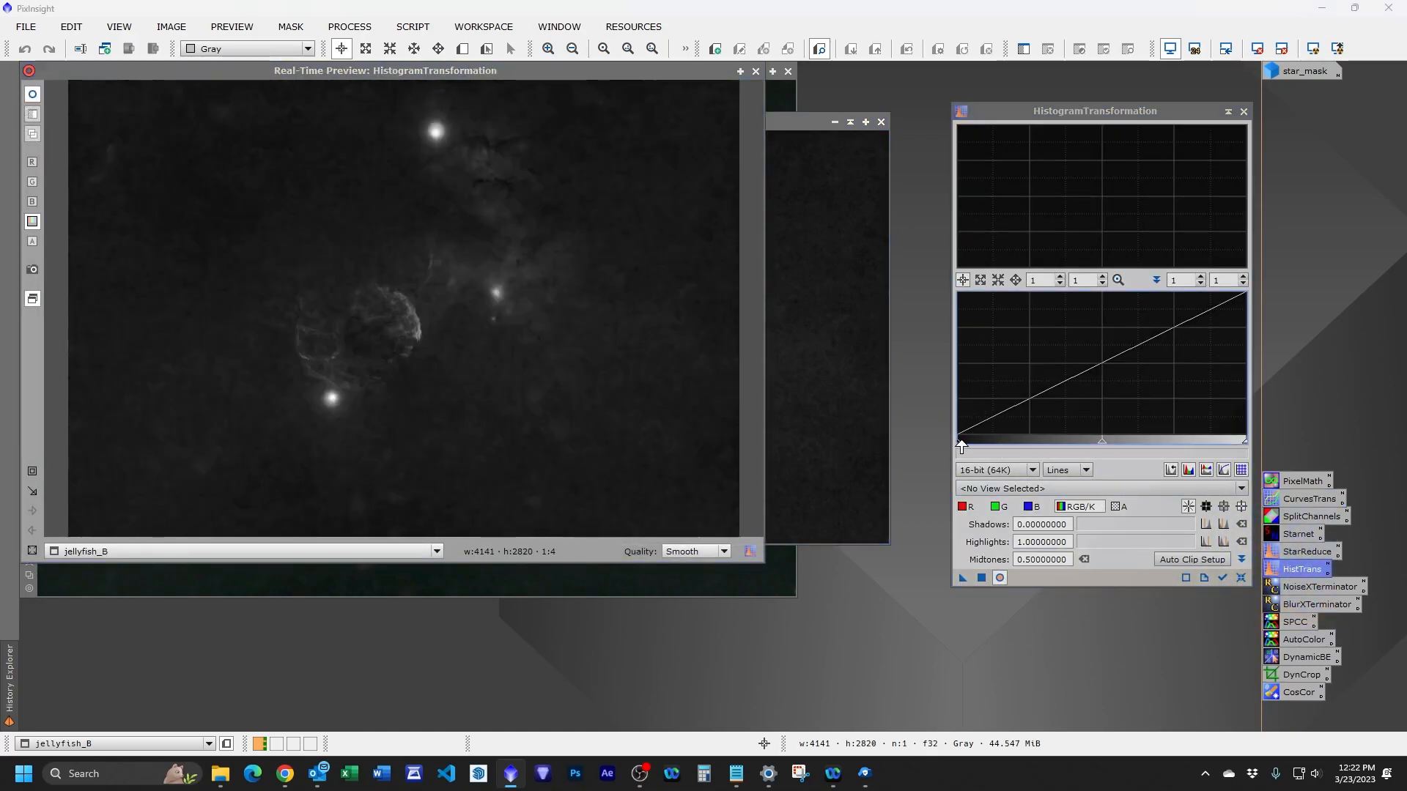
pyautogui.moveTo(959, 447); pyautogui.dragTo(1005, 456)
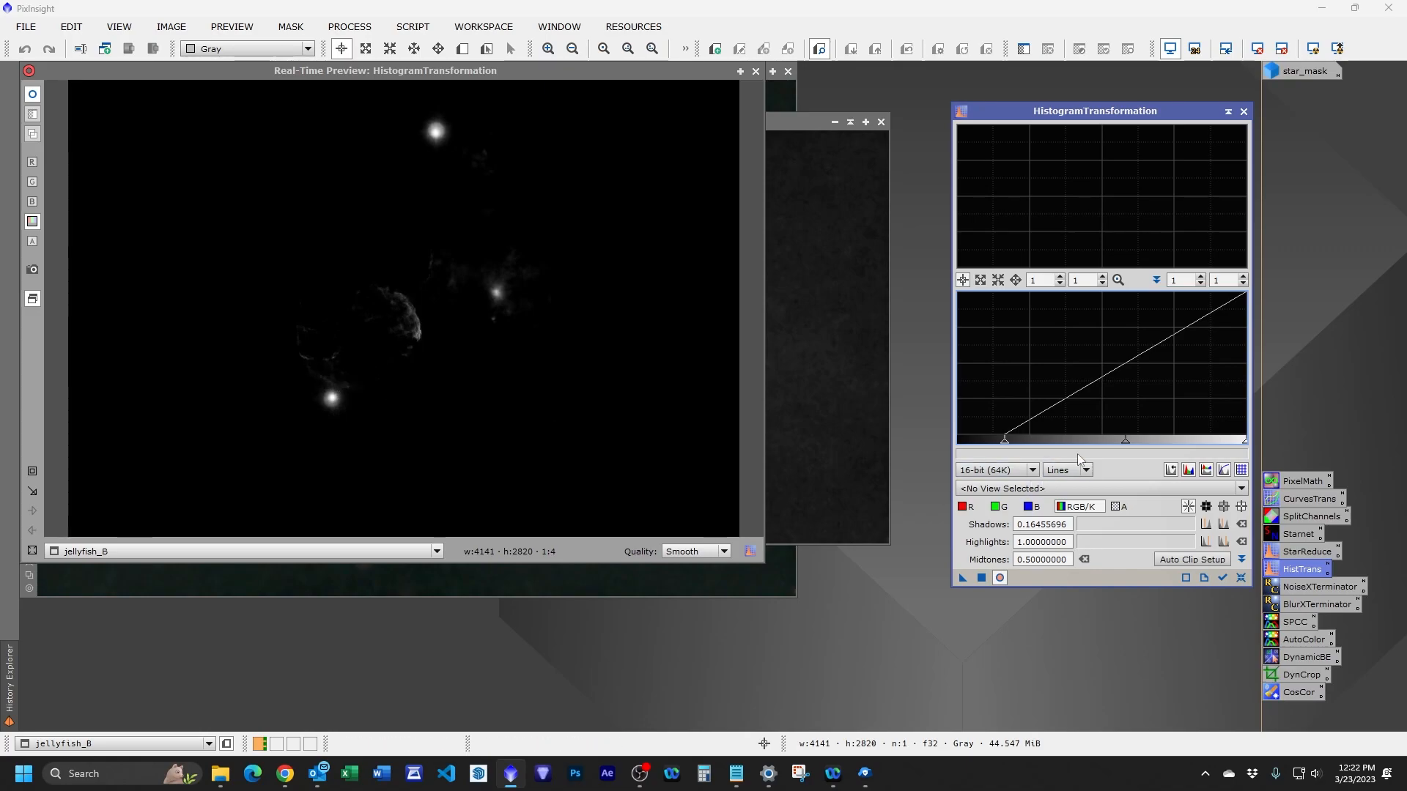
pyautogui.moveTo(1004, 447); pyautogui.dragTo(1006, 448)
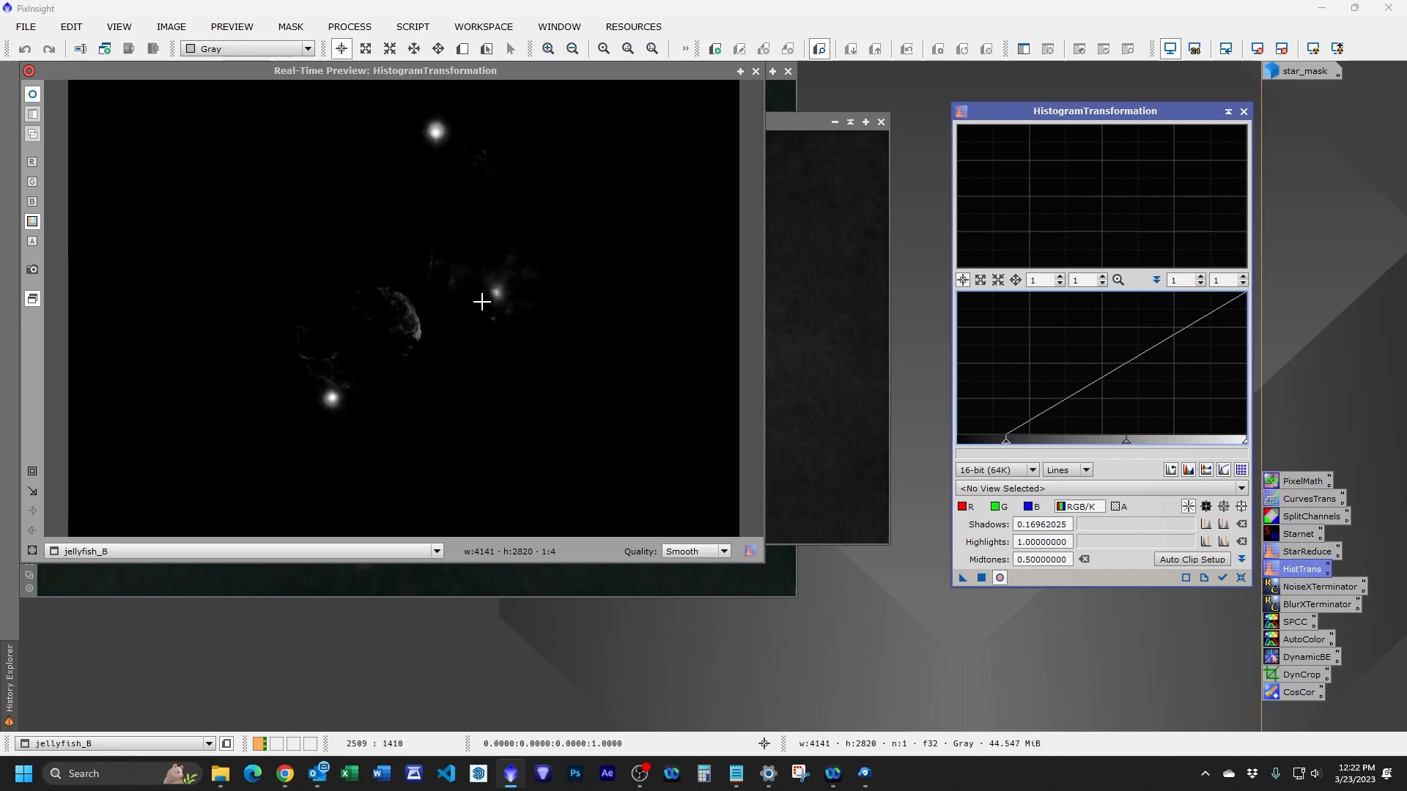
pyautogui.click(984, 578)
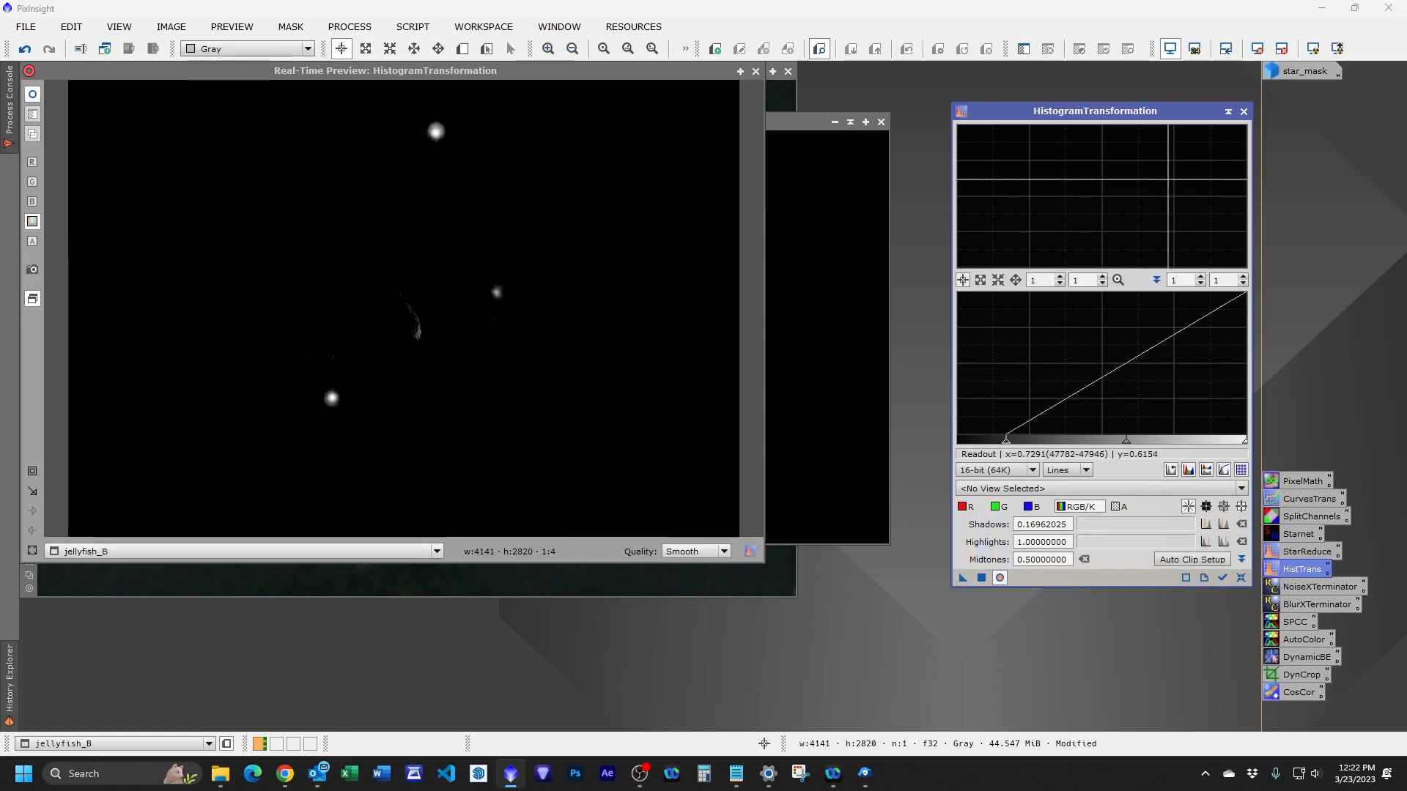
pyautogui.click(1243, 111)
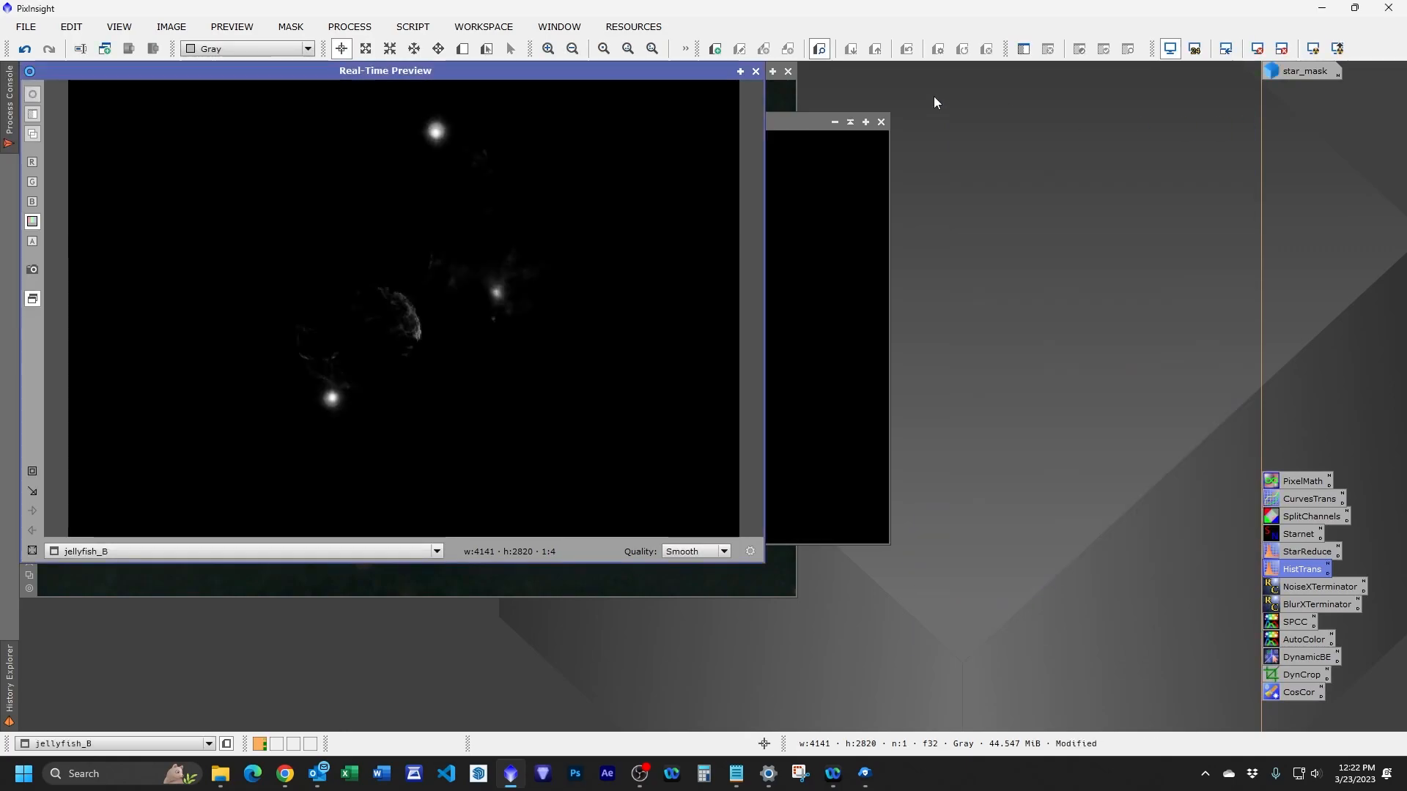
pyautogui.click(756, 71)
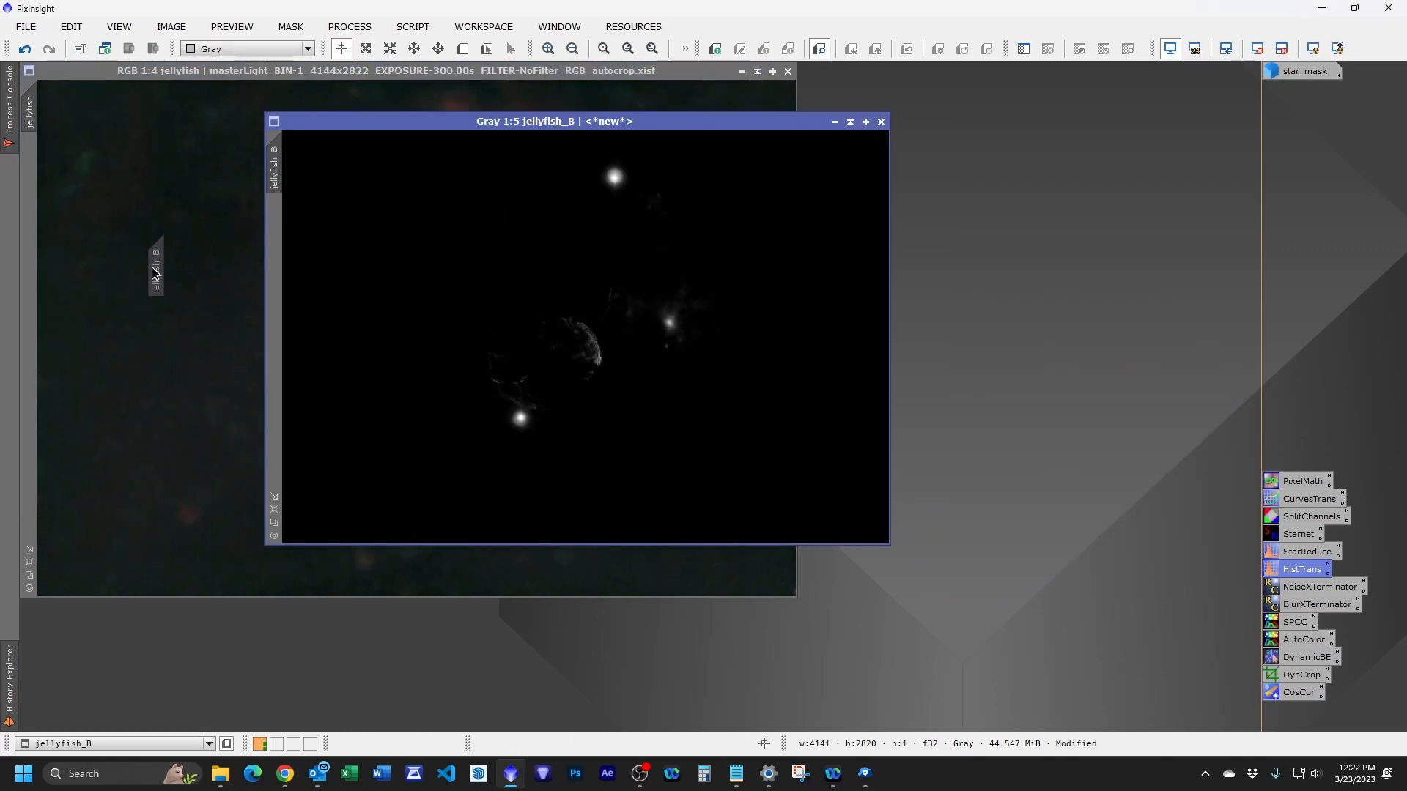
# Apply jellyfish_B as a mask on the jellyfish image, park it minimized beside star_mask, and hide the mask overlay.
pyautogui.moveTo(45, 200); pyautogui.dragTo(32, 191)
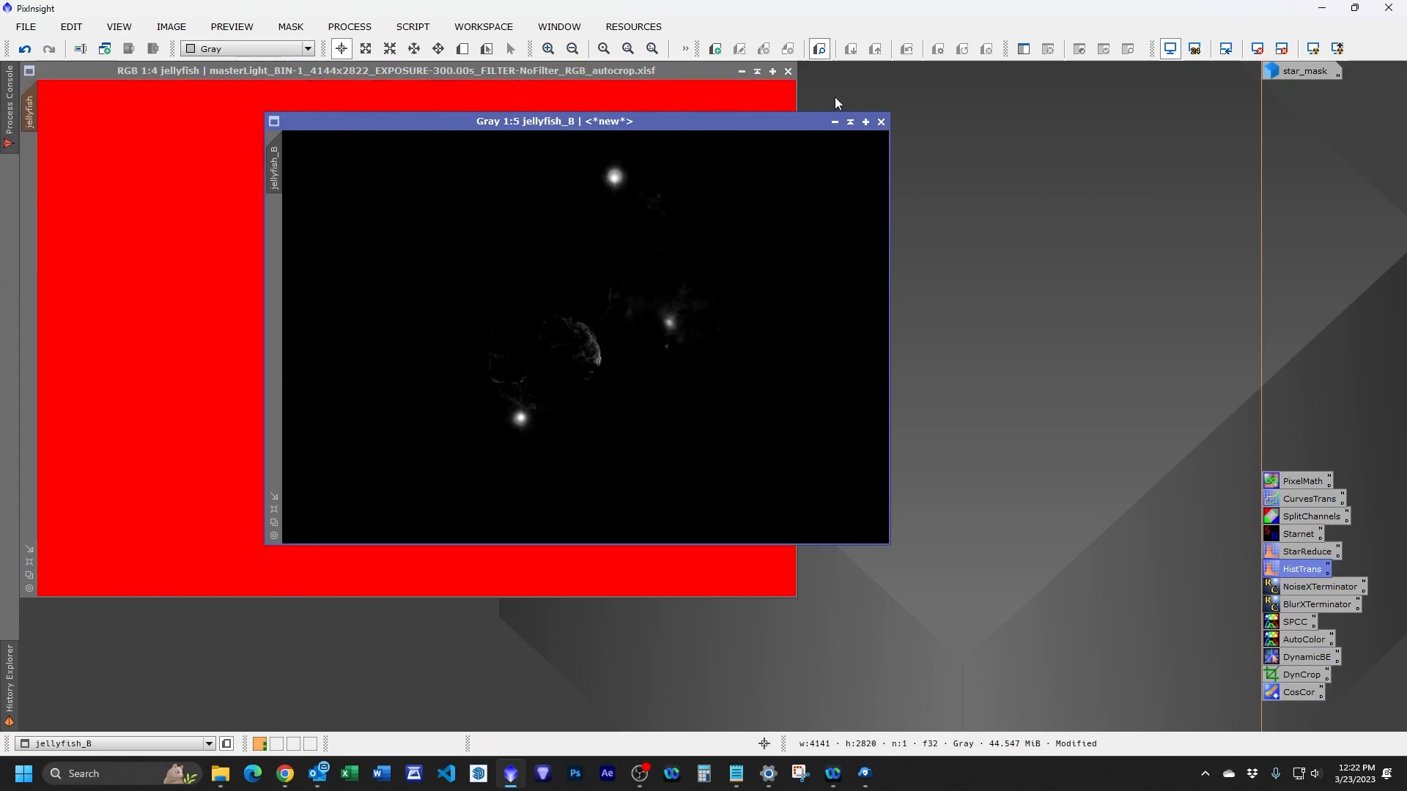
pyautogui.click(835, 122)
pyautogui.moveTo(604, 346); pyautogui.dragTo(1164, 225)
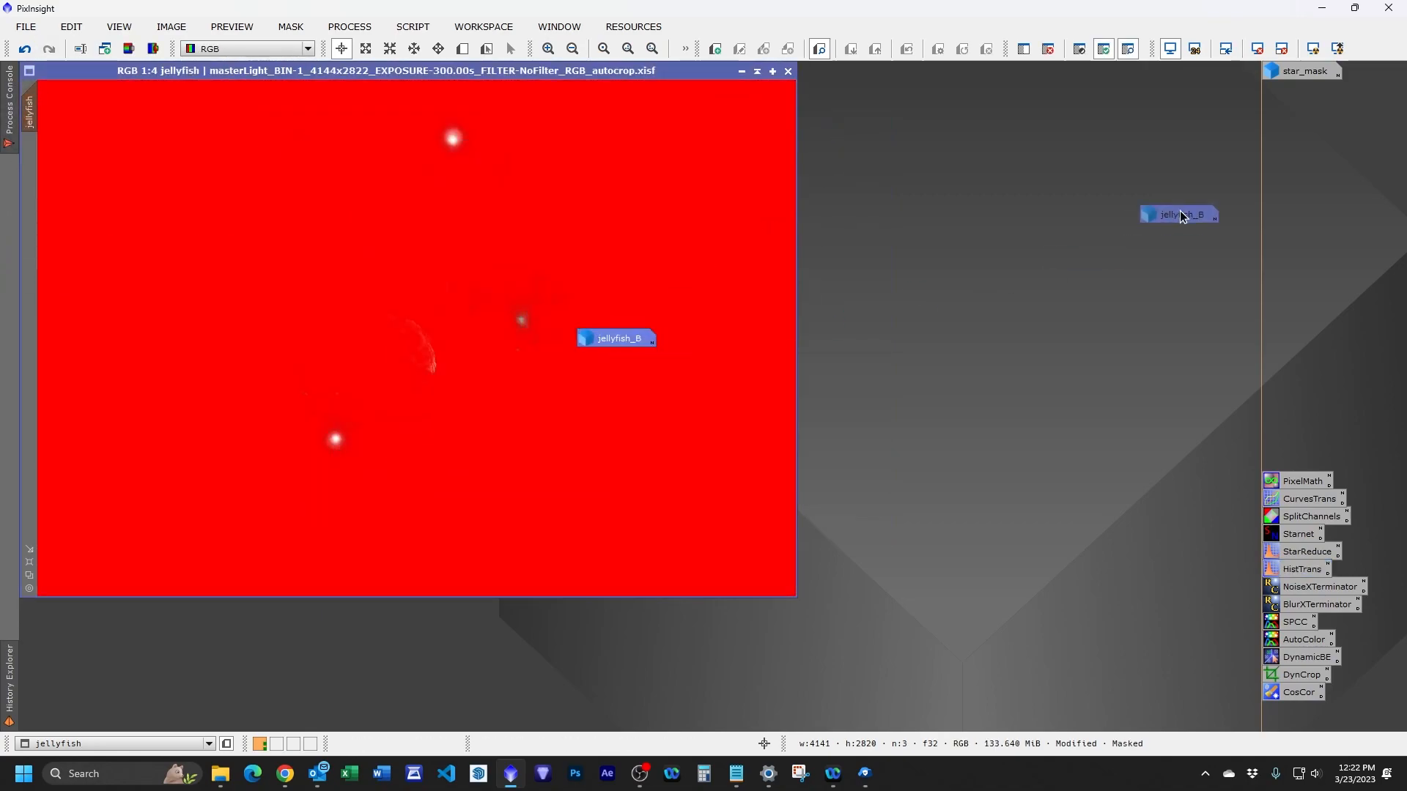
pyautogui.moveTo(1275, 104); pyautogui.dragTo(1297, 91)
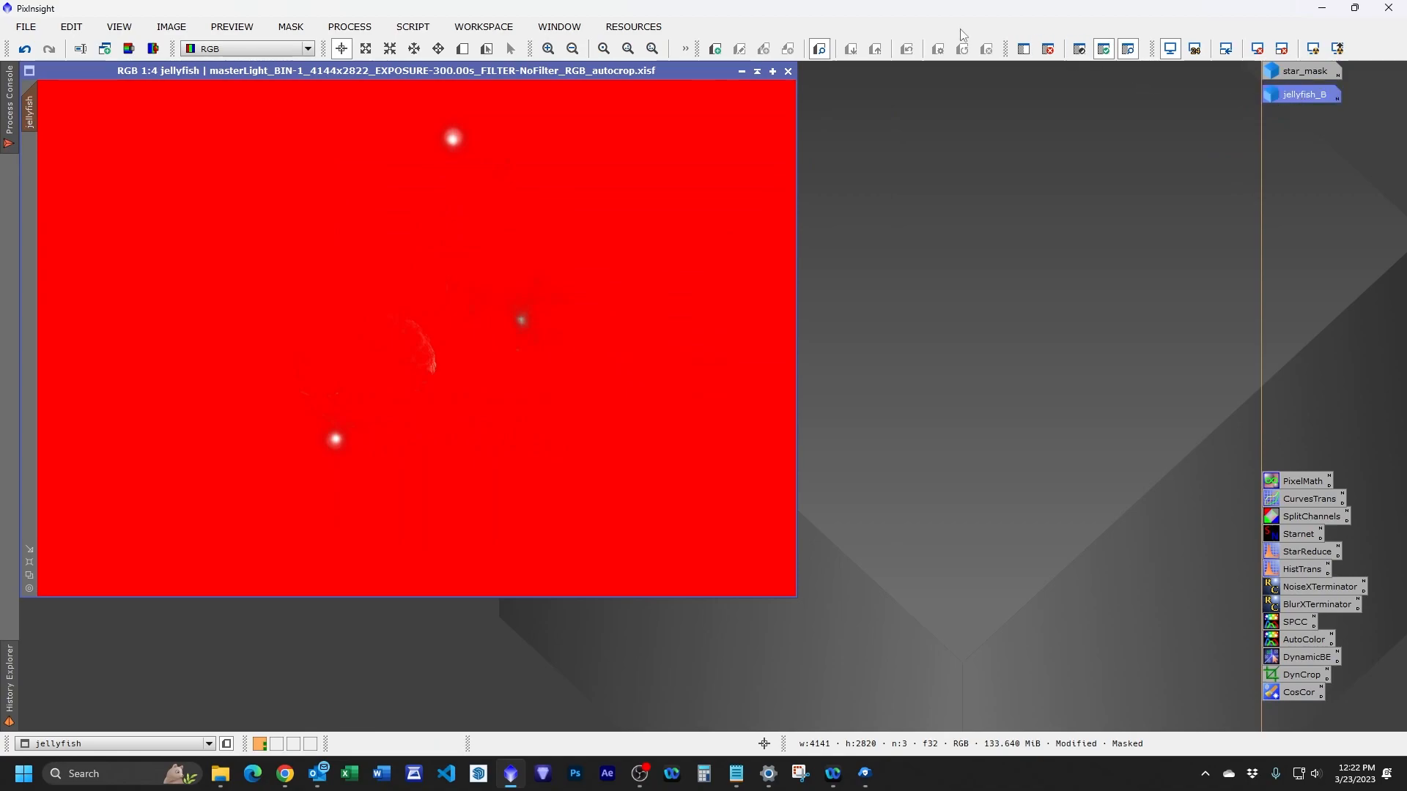
pyautogui.click(1128, 51)
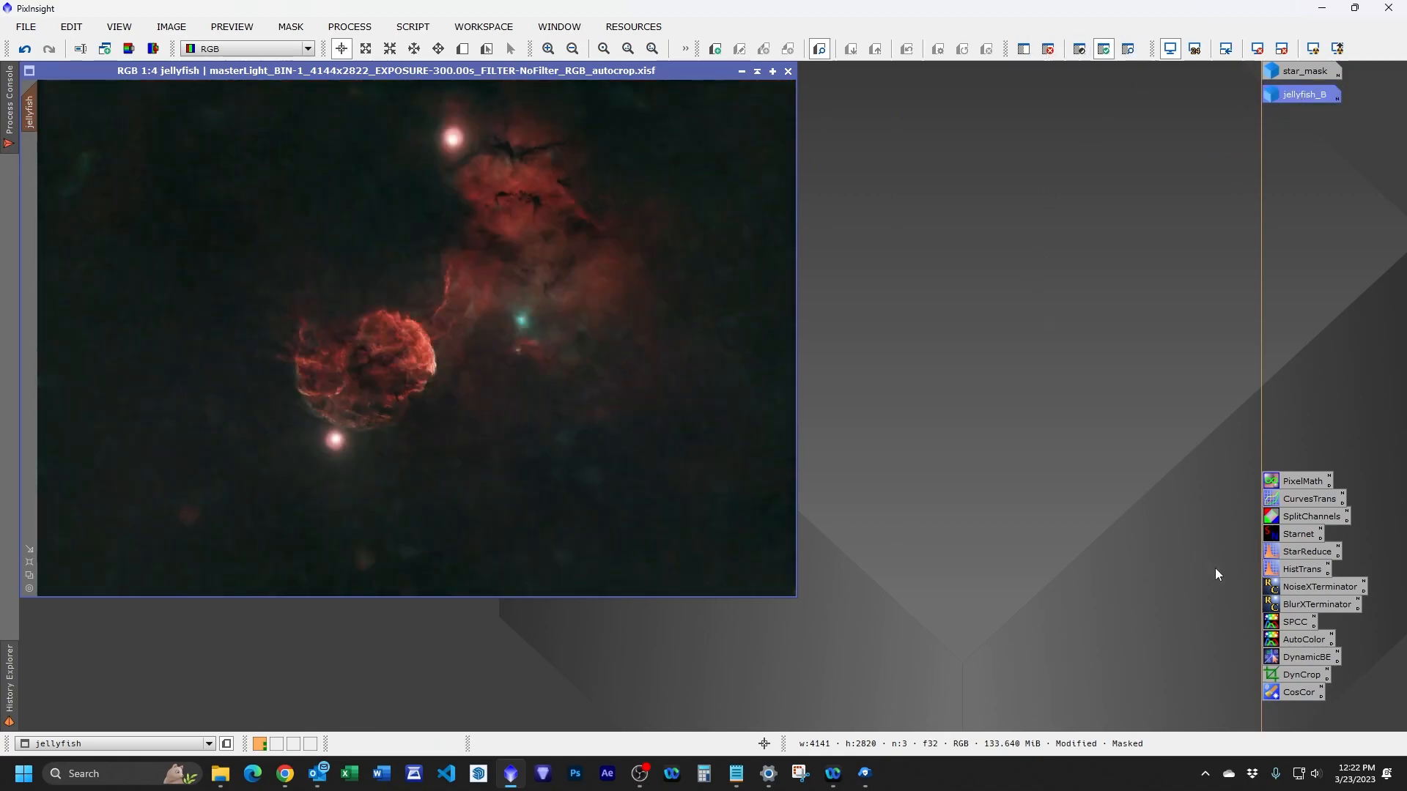
# Start CurvesTransformation with real-time preview on the masked jellyfish image and raise the blue curve to input 0.19897, output 0.77778.
pyautogui.doubleClick(1308, 498)
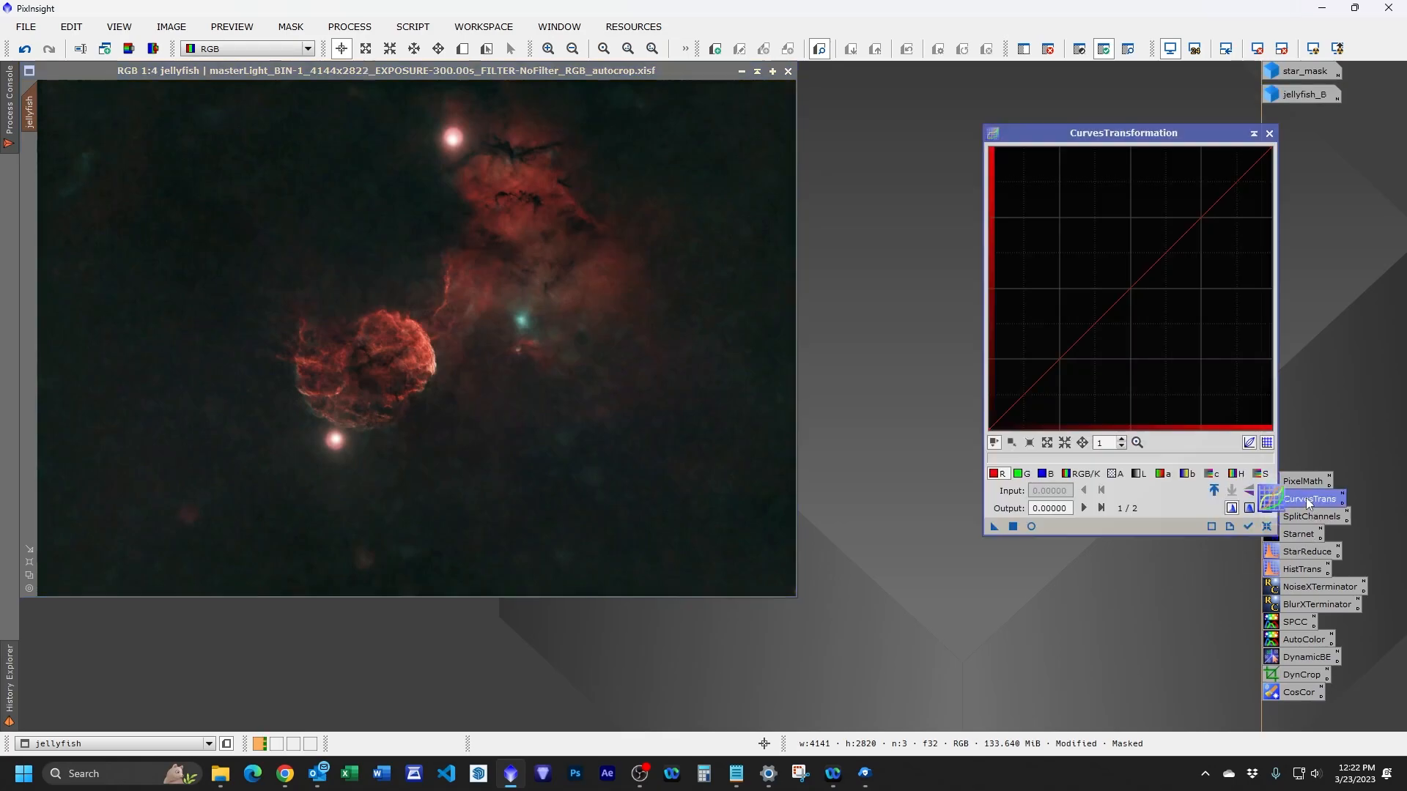
pyautogui.click(1031, 526)
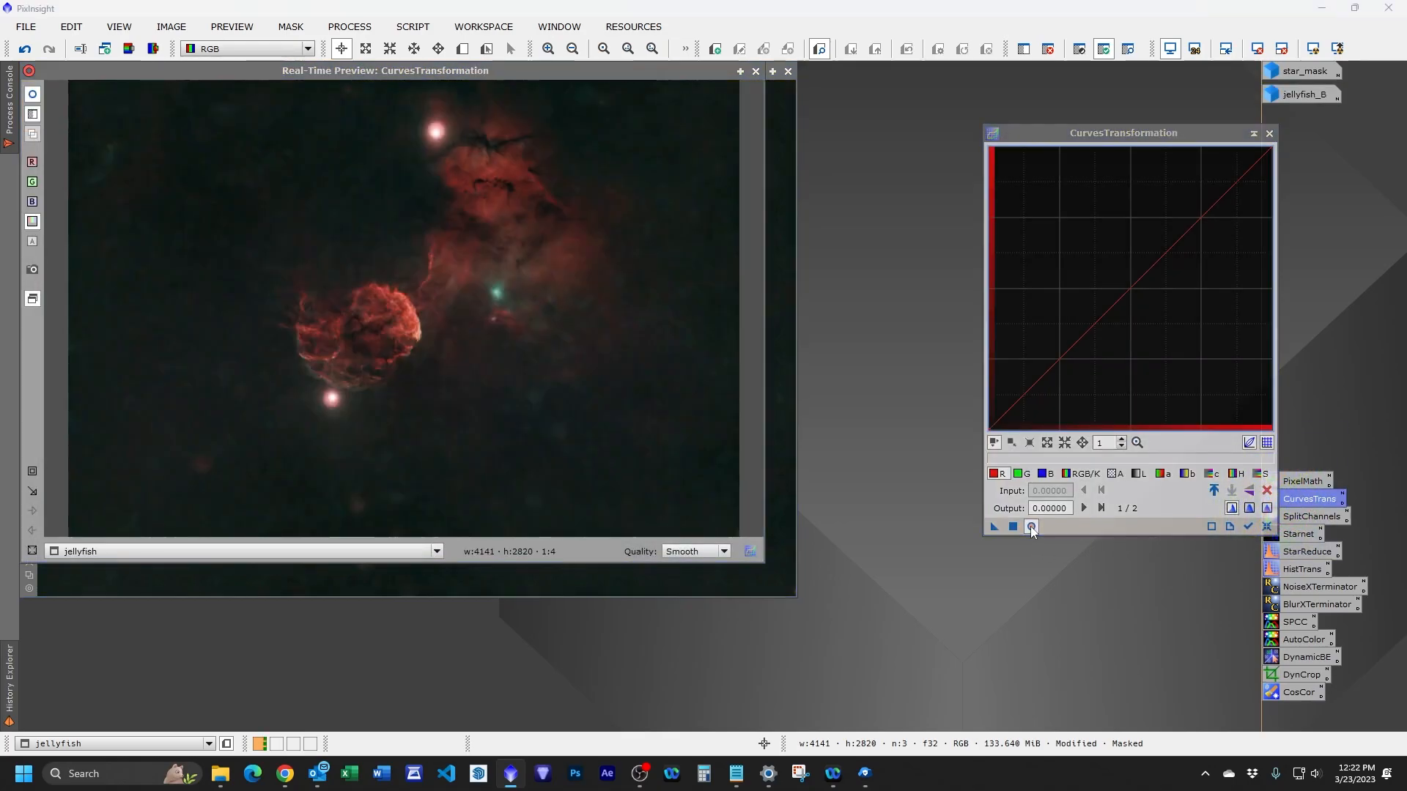
pyautogui.click(1049, 475)
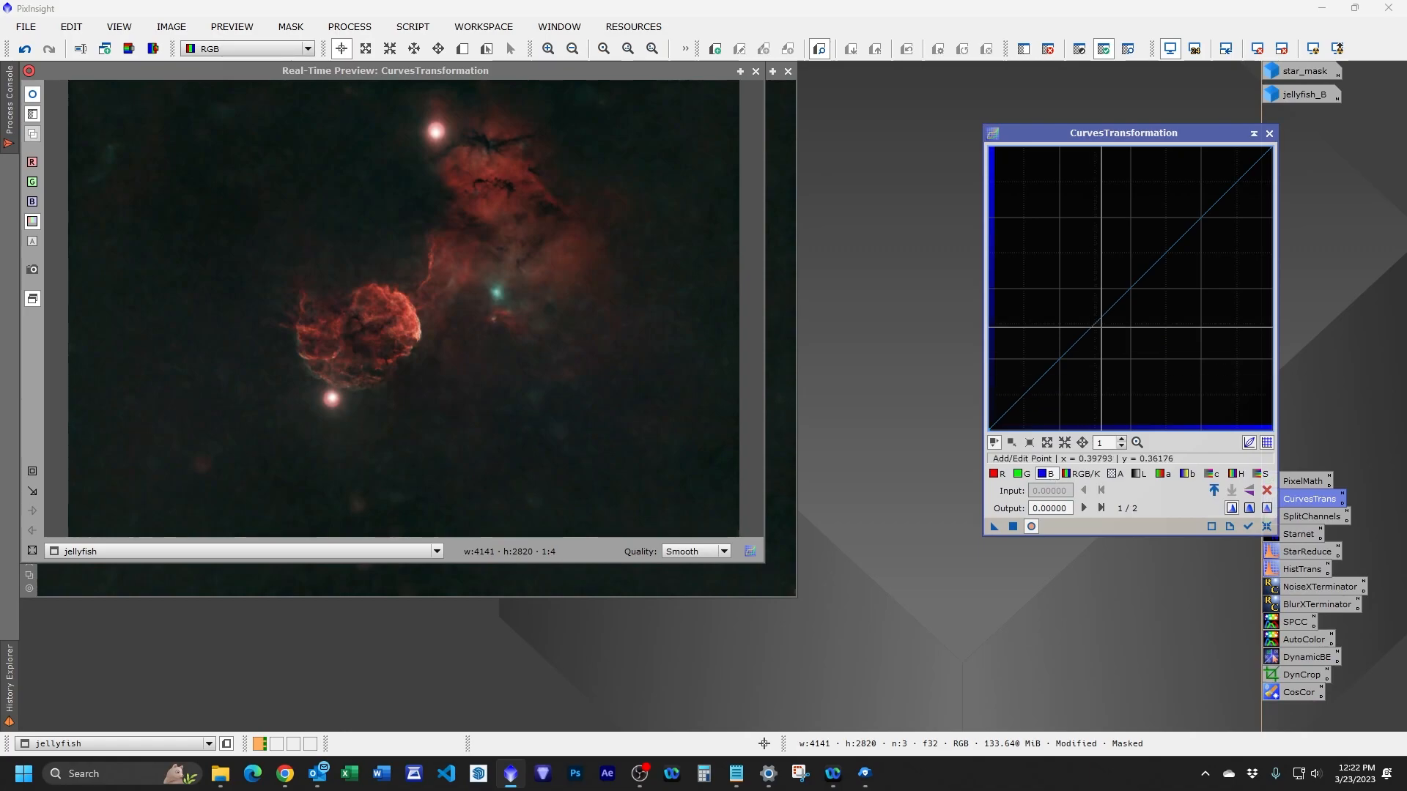
pyautogui.moveTo(1131, 289); pyautogui.dragTo(1045, 209)
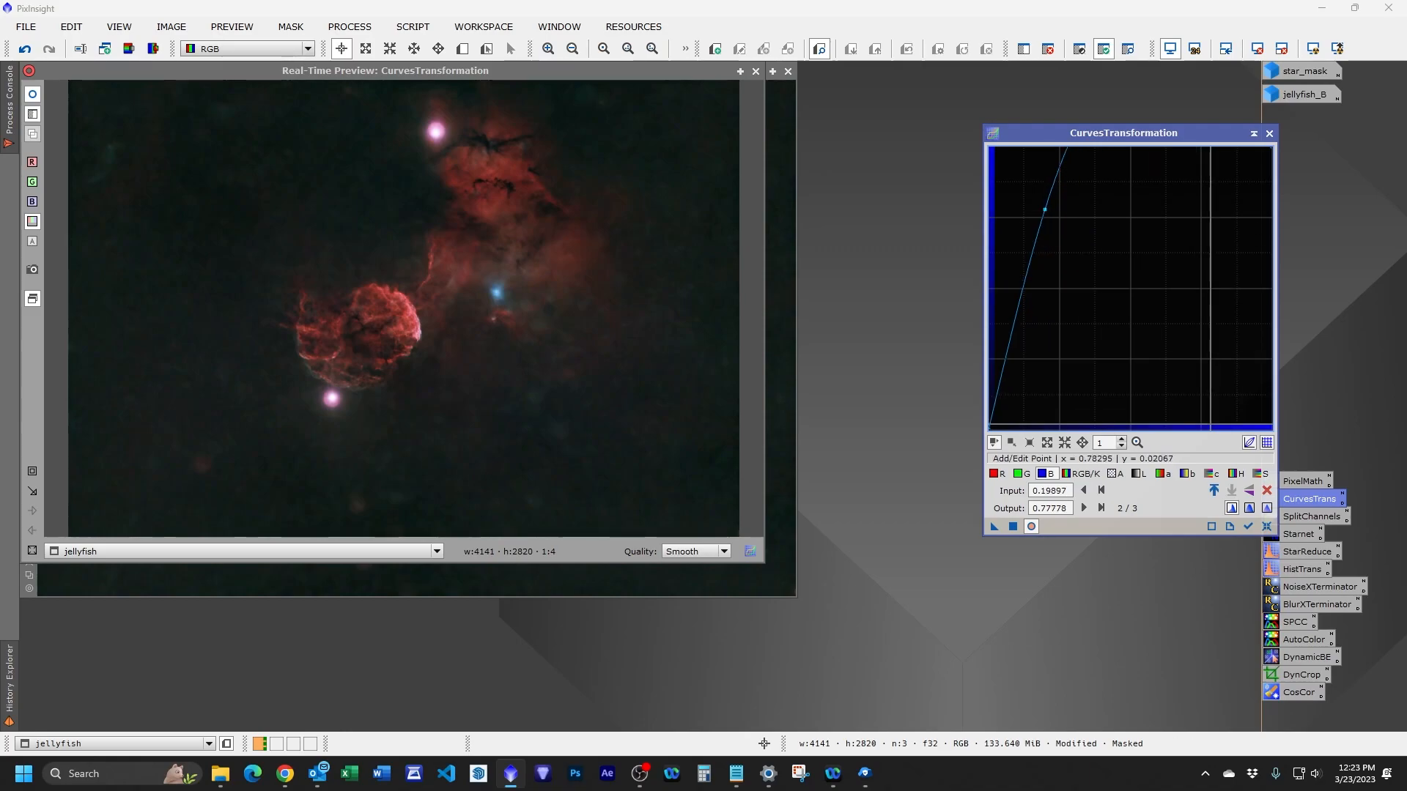
# Bend the b* curve downward to a point at input 0.47804, output 0.14729.
pyautogui.click(1192, 474)
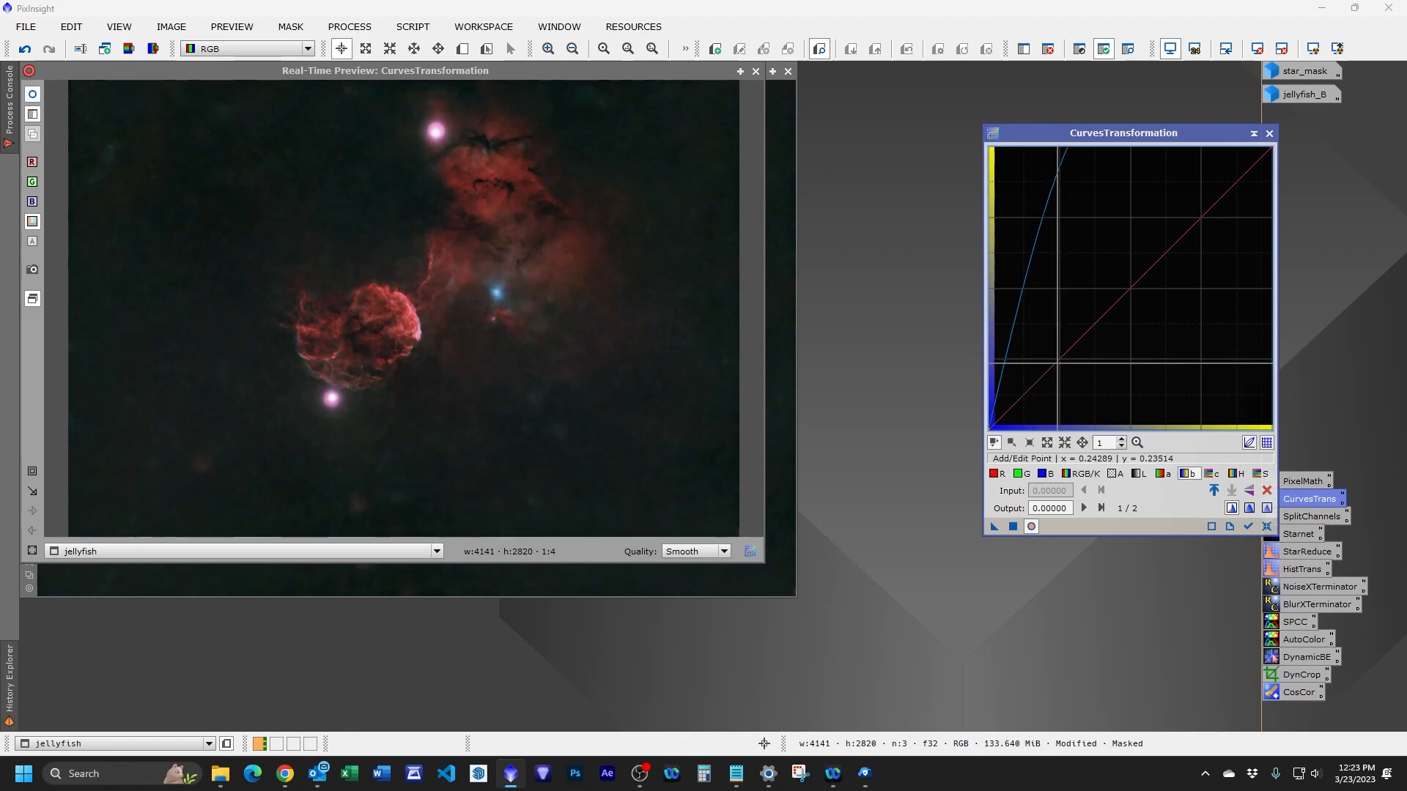
pyautogui.click(1063, 365)
pyautogui.moveTo(1074, 379); pyautogui.dragTo(1126, 400)
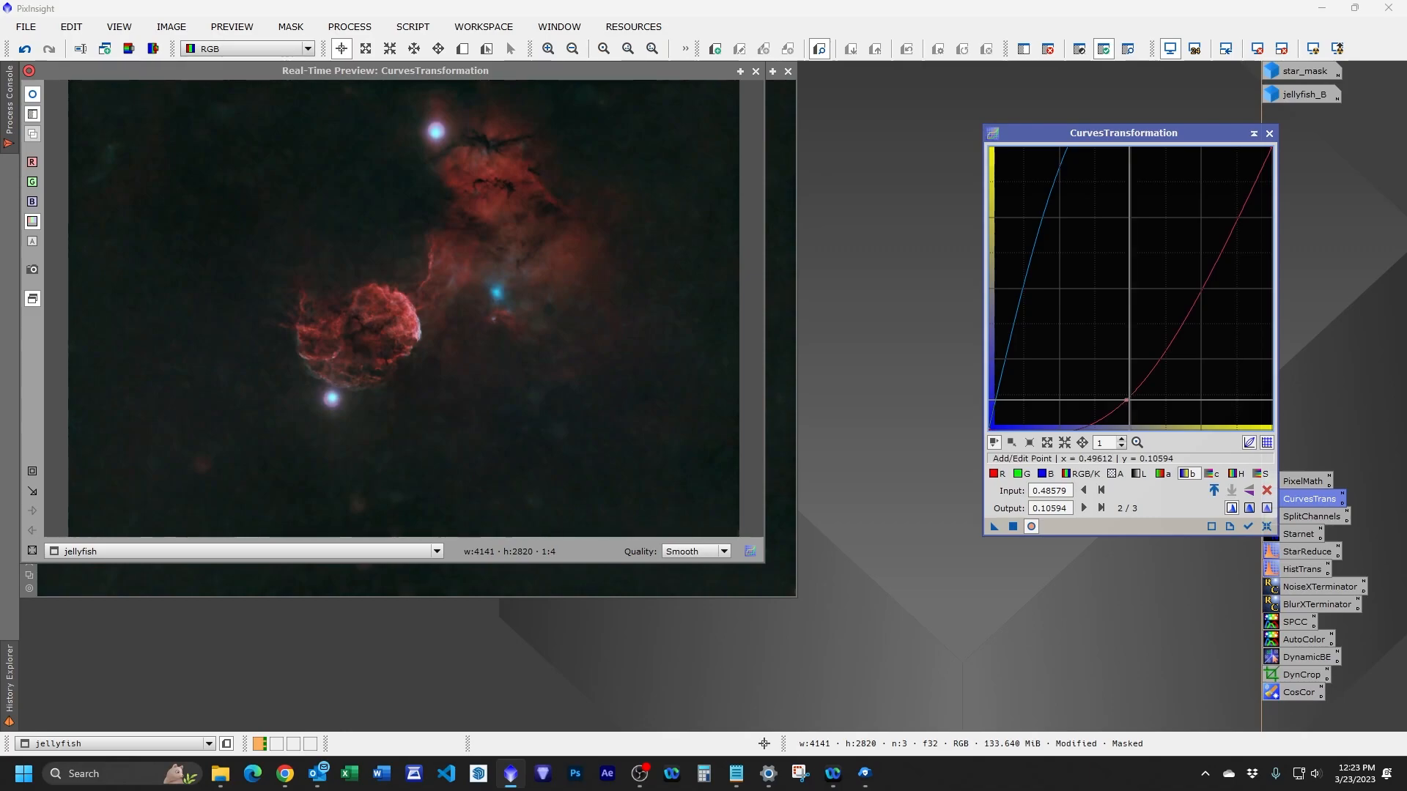
pyautogui.moveTo(1127, 400); pyautogui.dragTo(1124, 389)
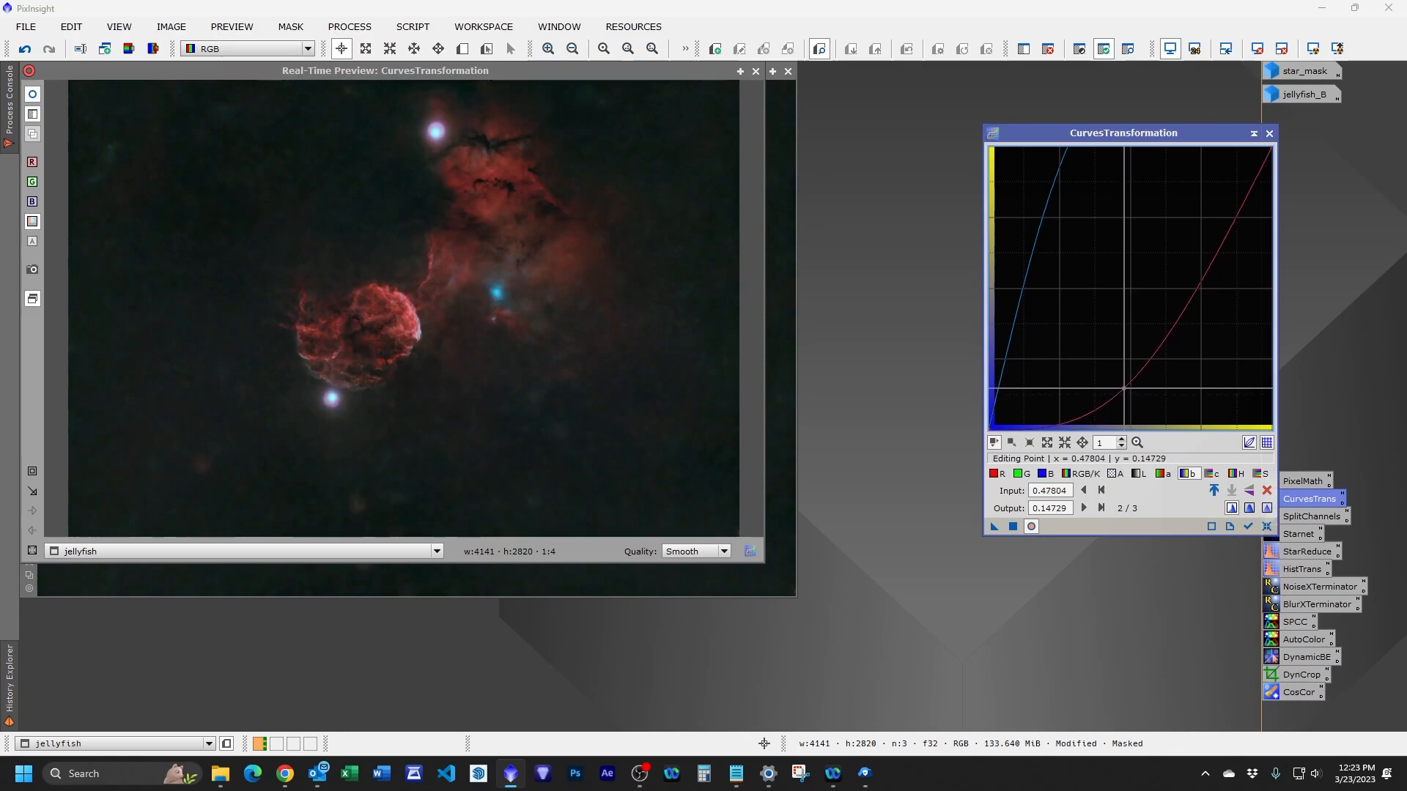
# Readjust the blue curve point to input 0.23256, output 0.72610, apply the curves to the masked jellyfish image, and close the process and preview.
pyautogui.click(1044, 474)
pyautogui.click(1044, 210)
pyautogui.moveTo(1044, 214); pyautogui.dragTo(1053, 224)
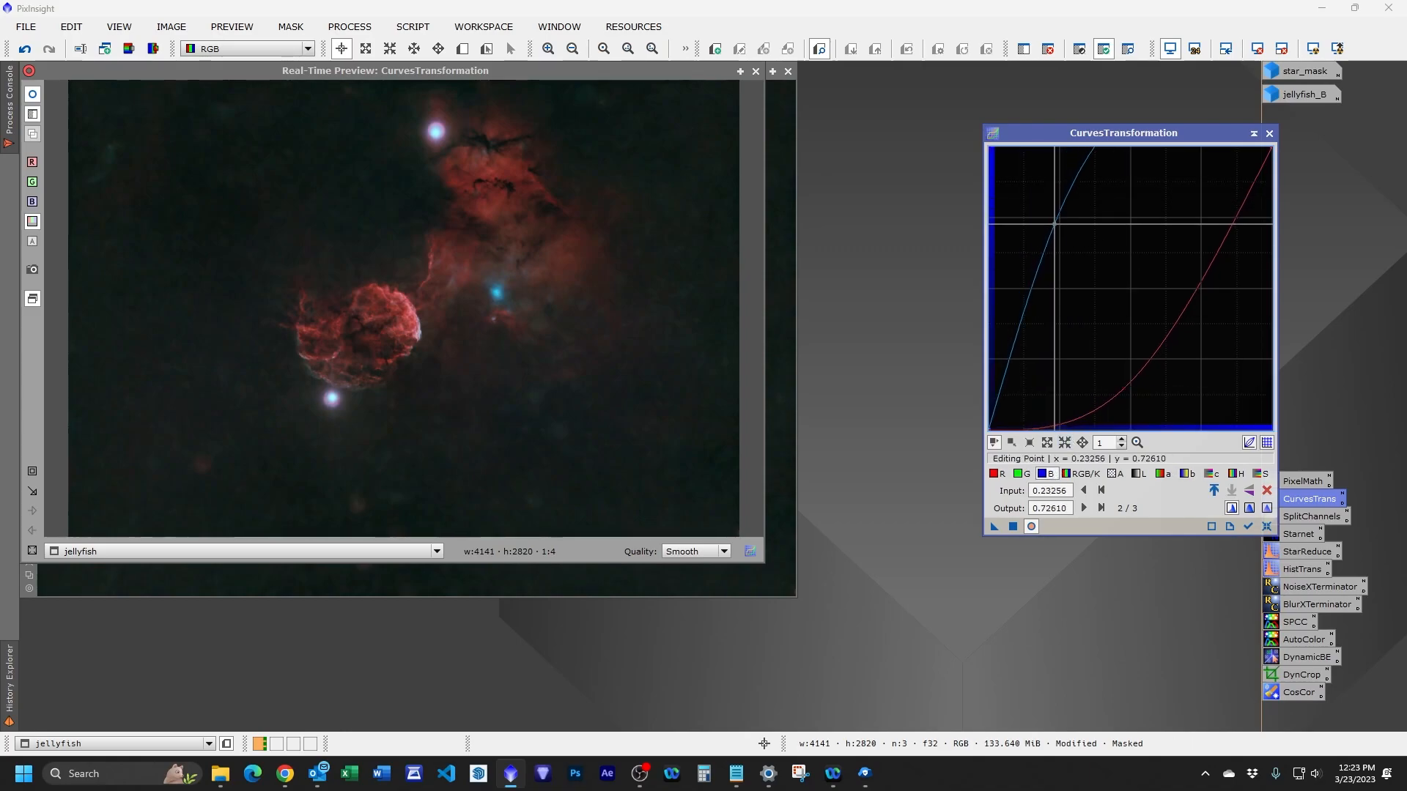
pyautogui.click(1014, 527)
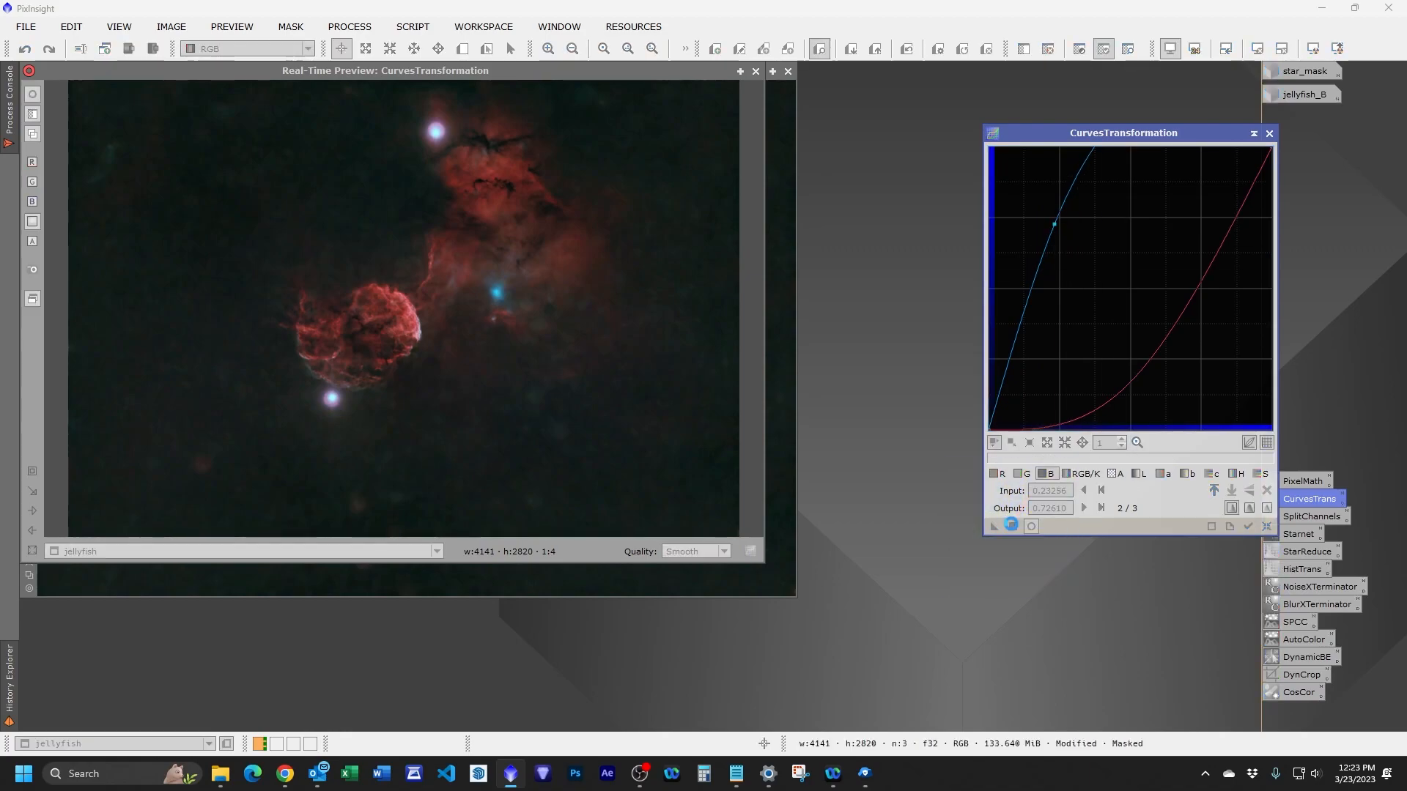
pyautogui.click(1269, 133)
pyautogui.click(754, 71)
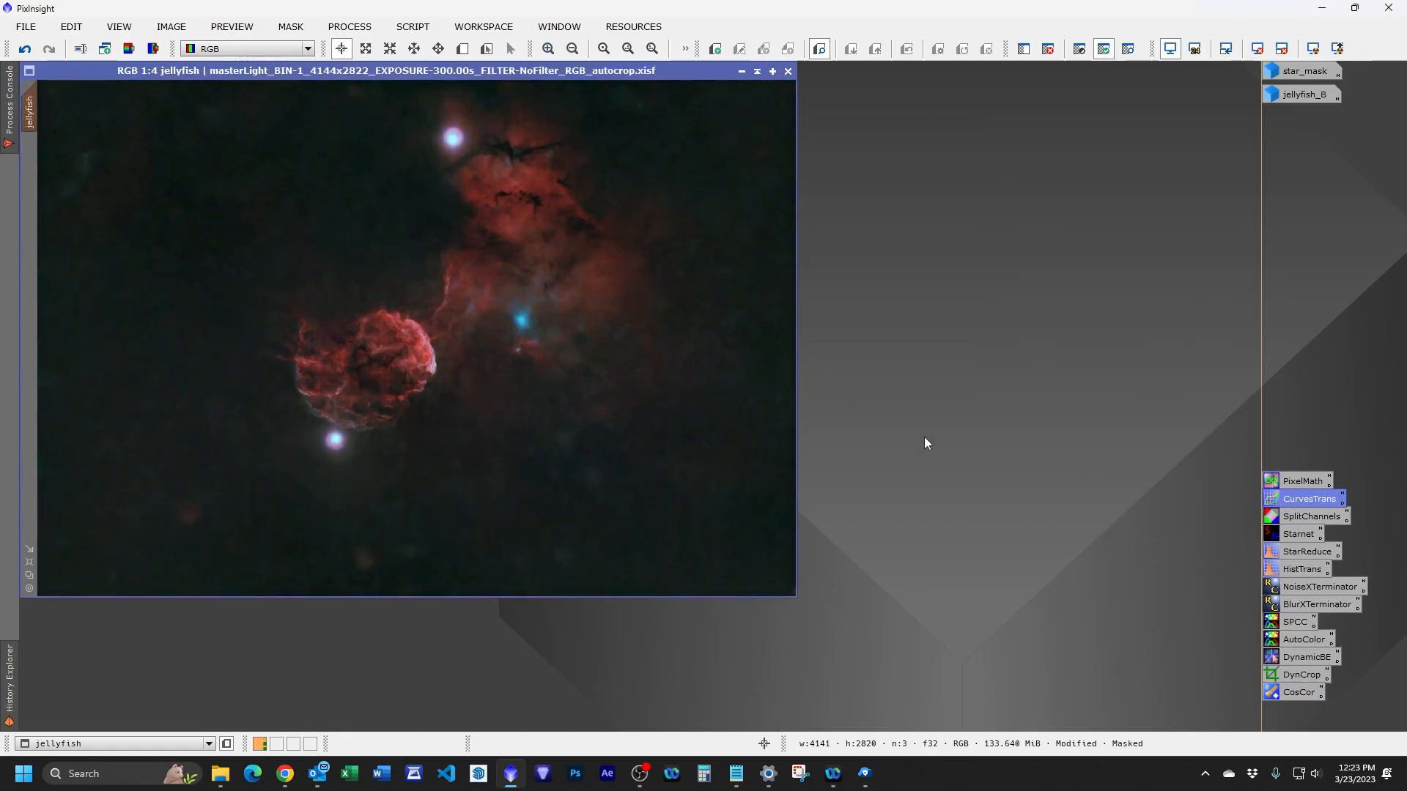
# Inspect the jellyfish nebula's blue-tinted rim and the blue reflection area close up, and view the whole image again.
pyautogui.scroll(3, 433, 374)
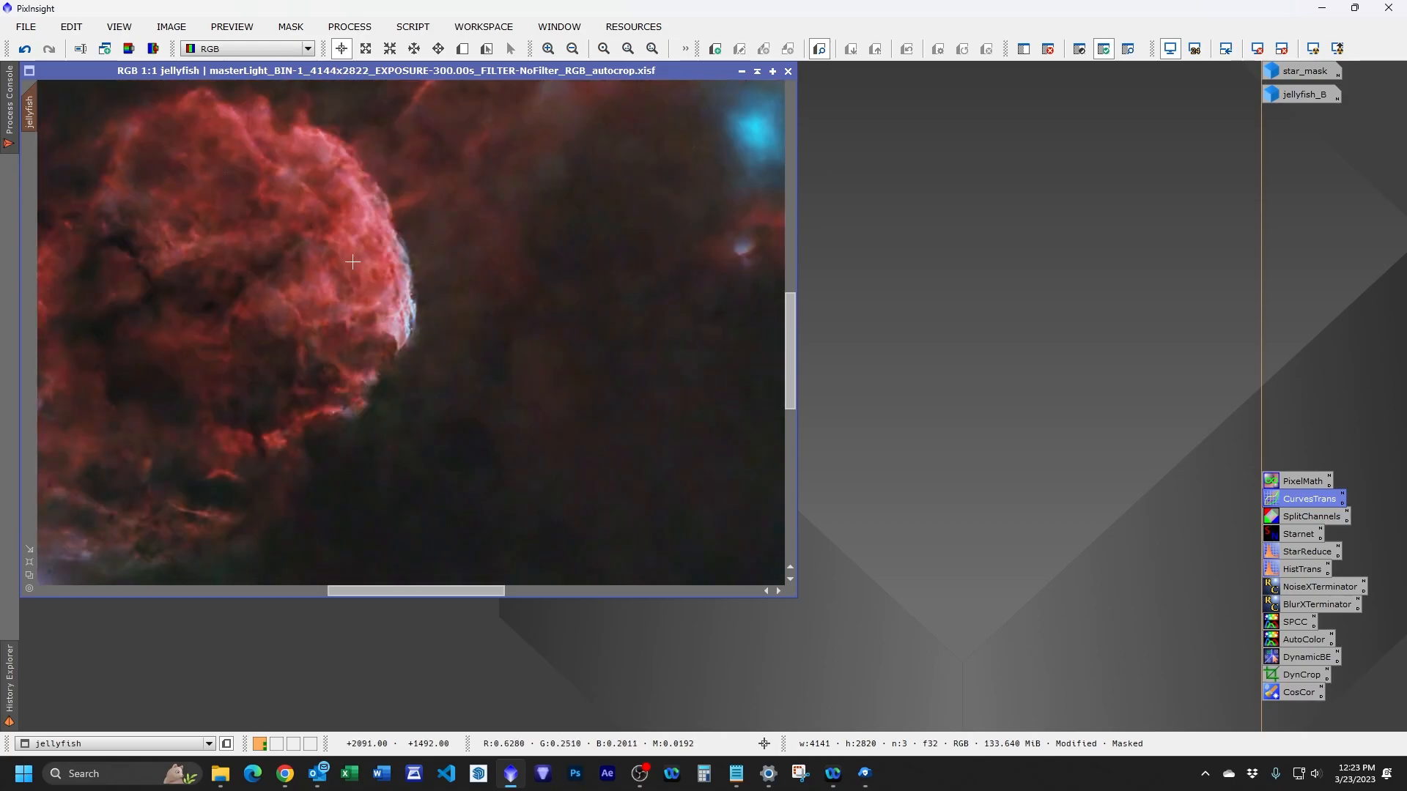
pyautogui.scroll(-1, 351, 259)
pyautogui.moveTo(351, 259); pyautogui.dragTo(448, 309)
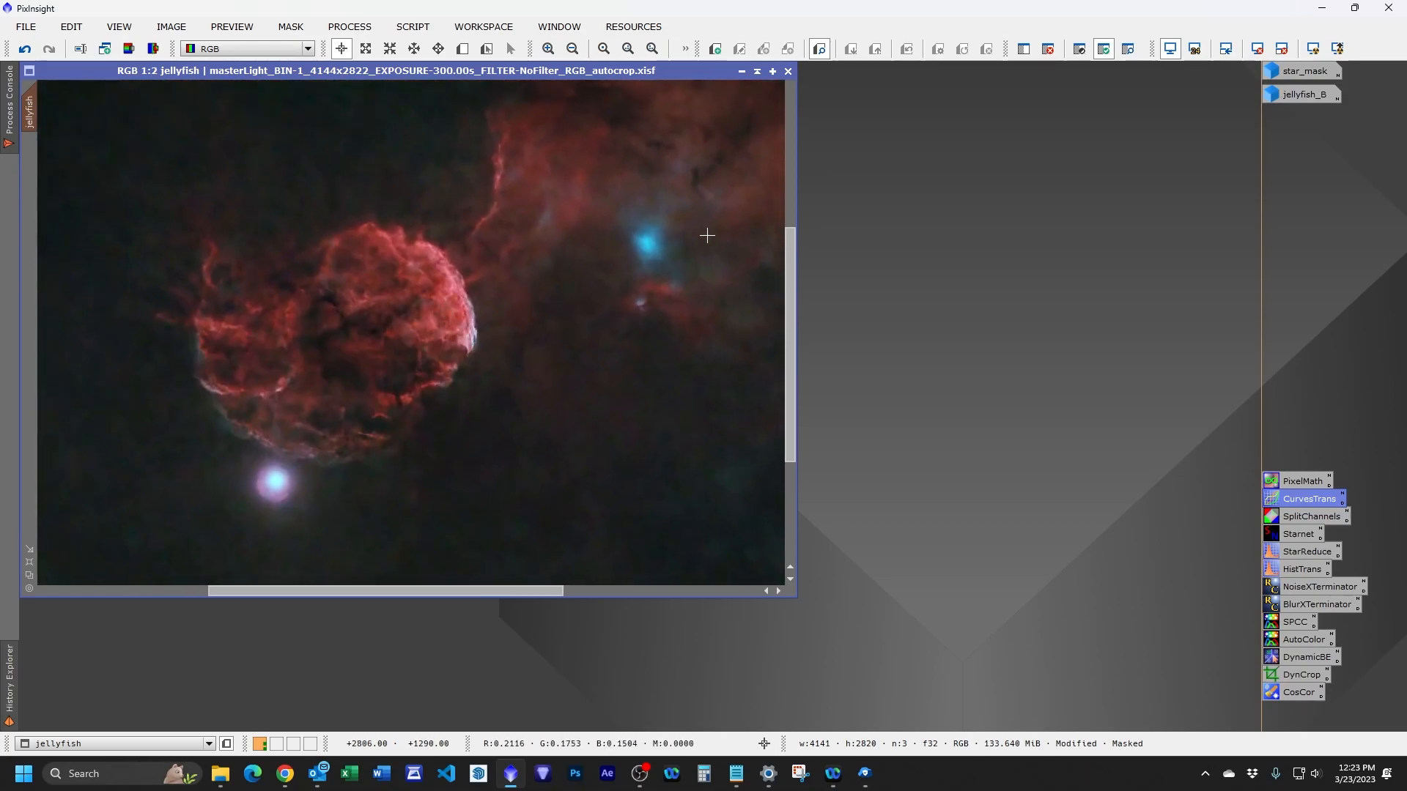
pyautogui.scroll(2, 477, 389)
pyautogui.scroll(-2, 437, 378)
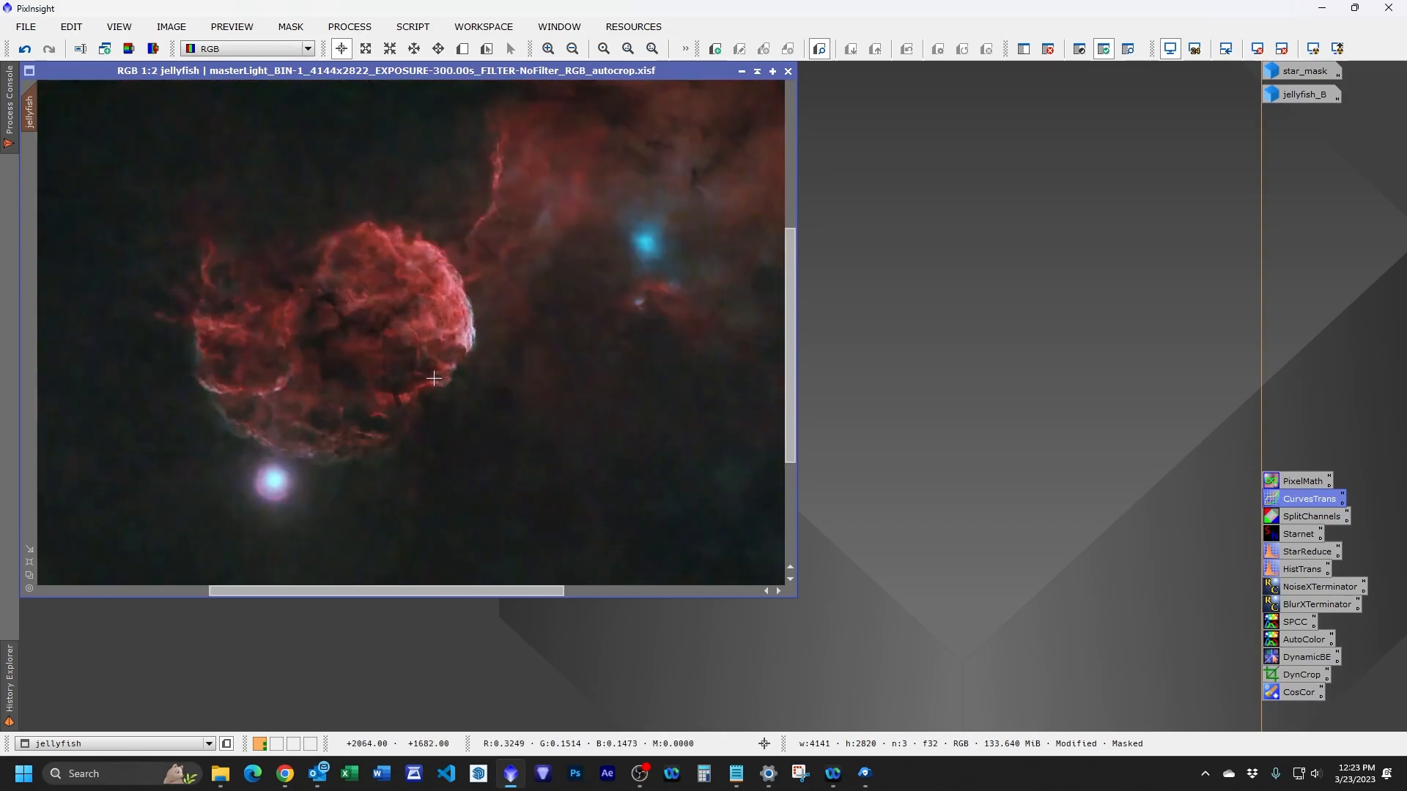
pyautogui.scroll(-3, 437, 378)
pyautogui.scroll(1, 437, 379)
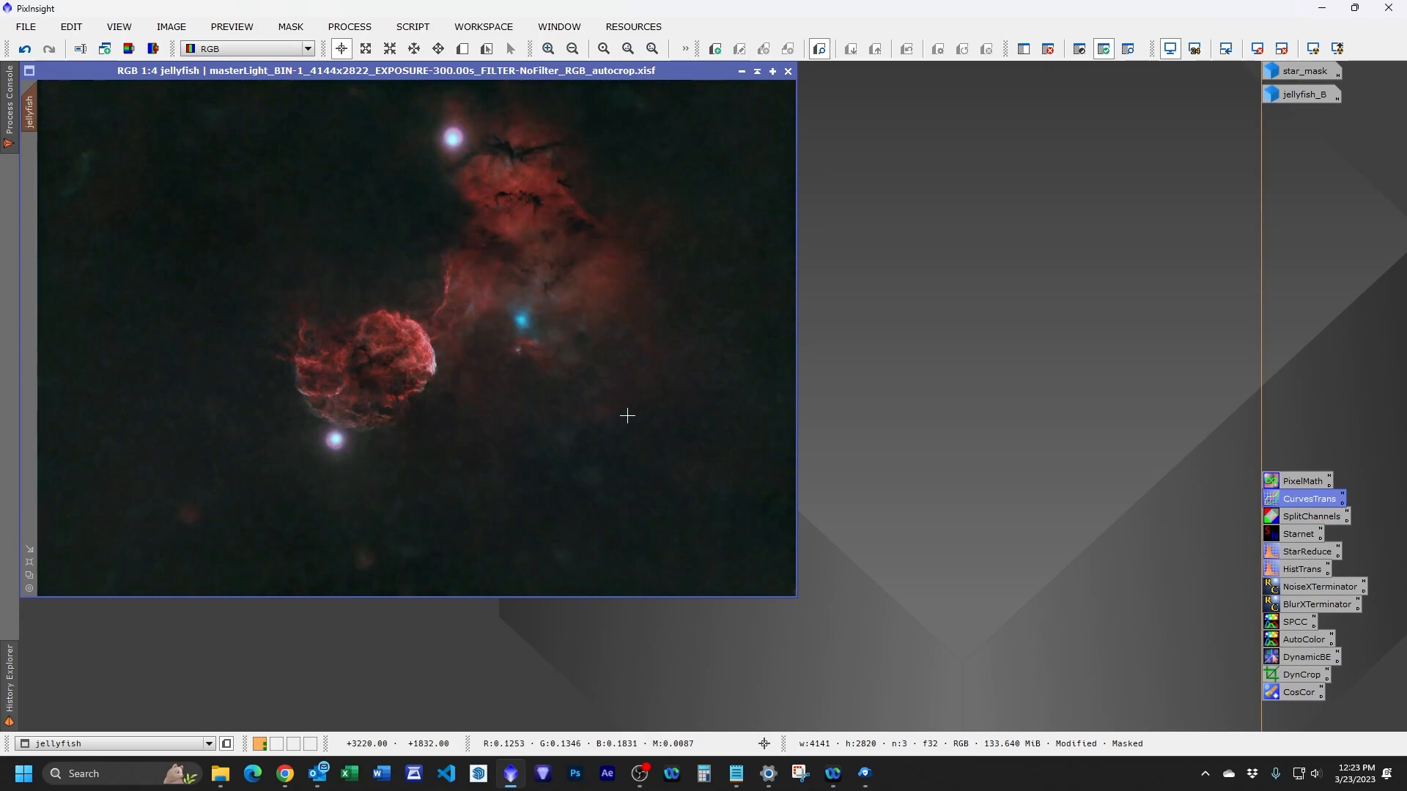
# Remove the mask from jellyfish and apply a previewed CurvesTransformation with a saturation point at input 0.48579, output 0.50646.
pyautogui.click(1048, 50)
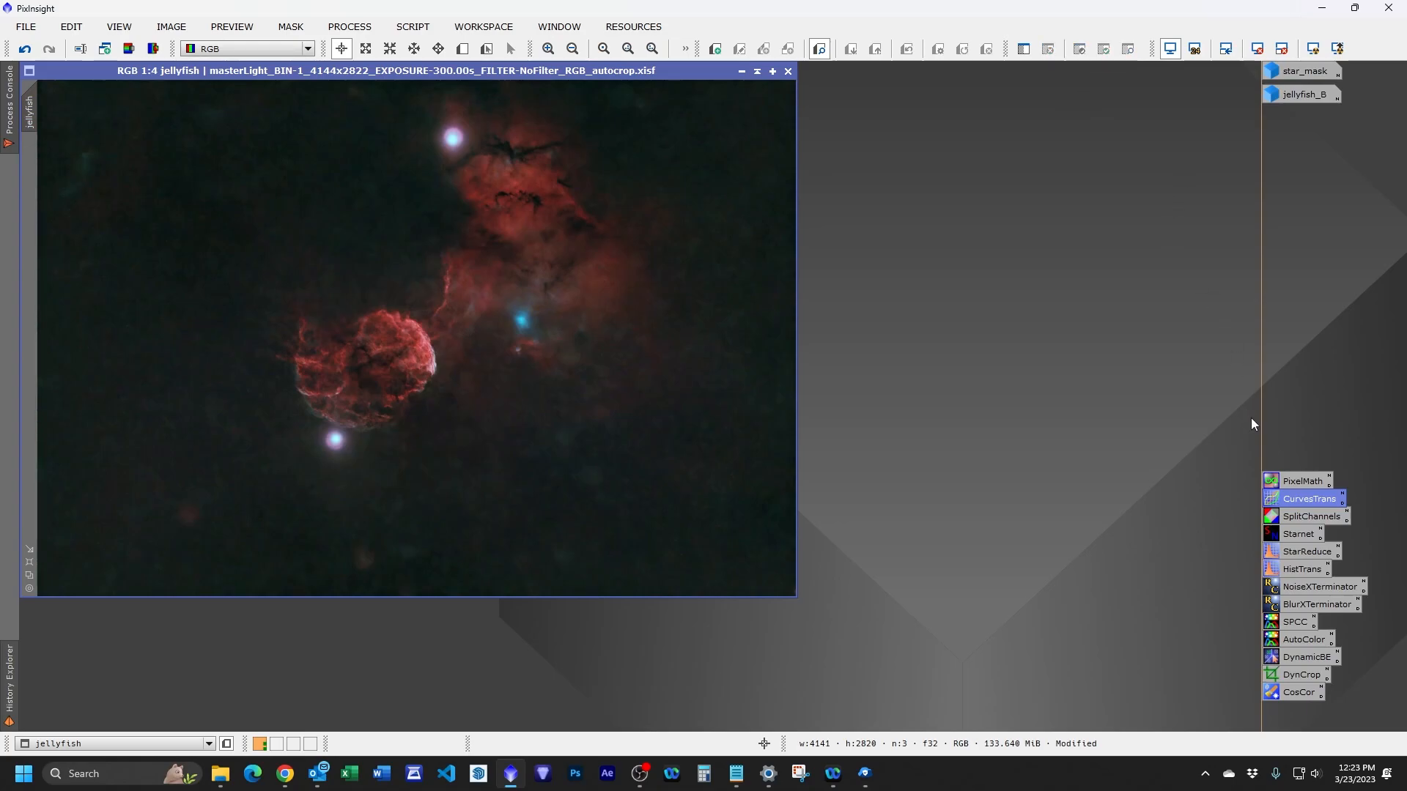
pyautogui.doubleClick(1299, 501)
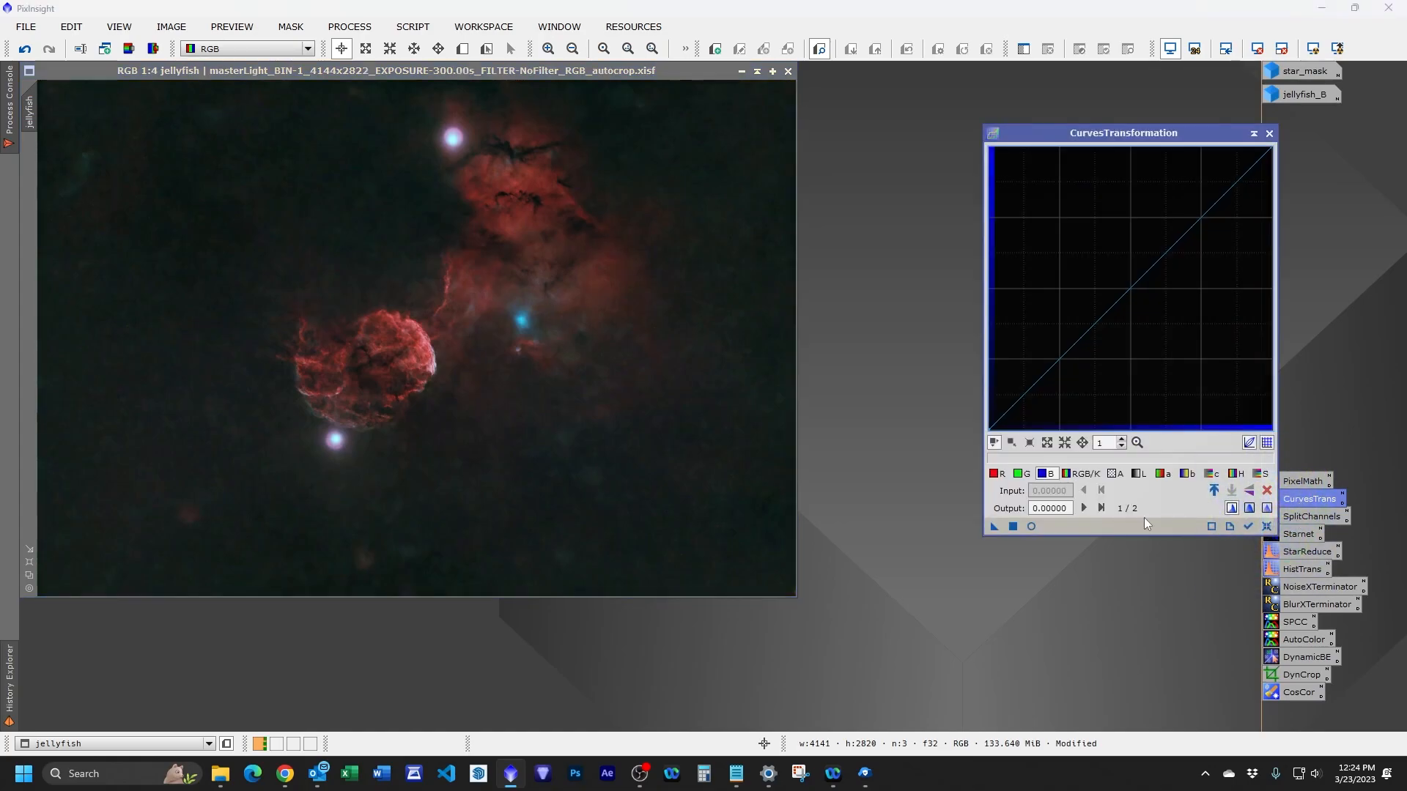
pyautogui.click(1031, 526)
pyautogui.click(1260, 473)
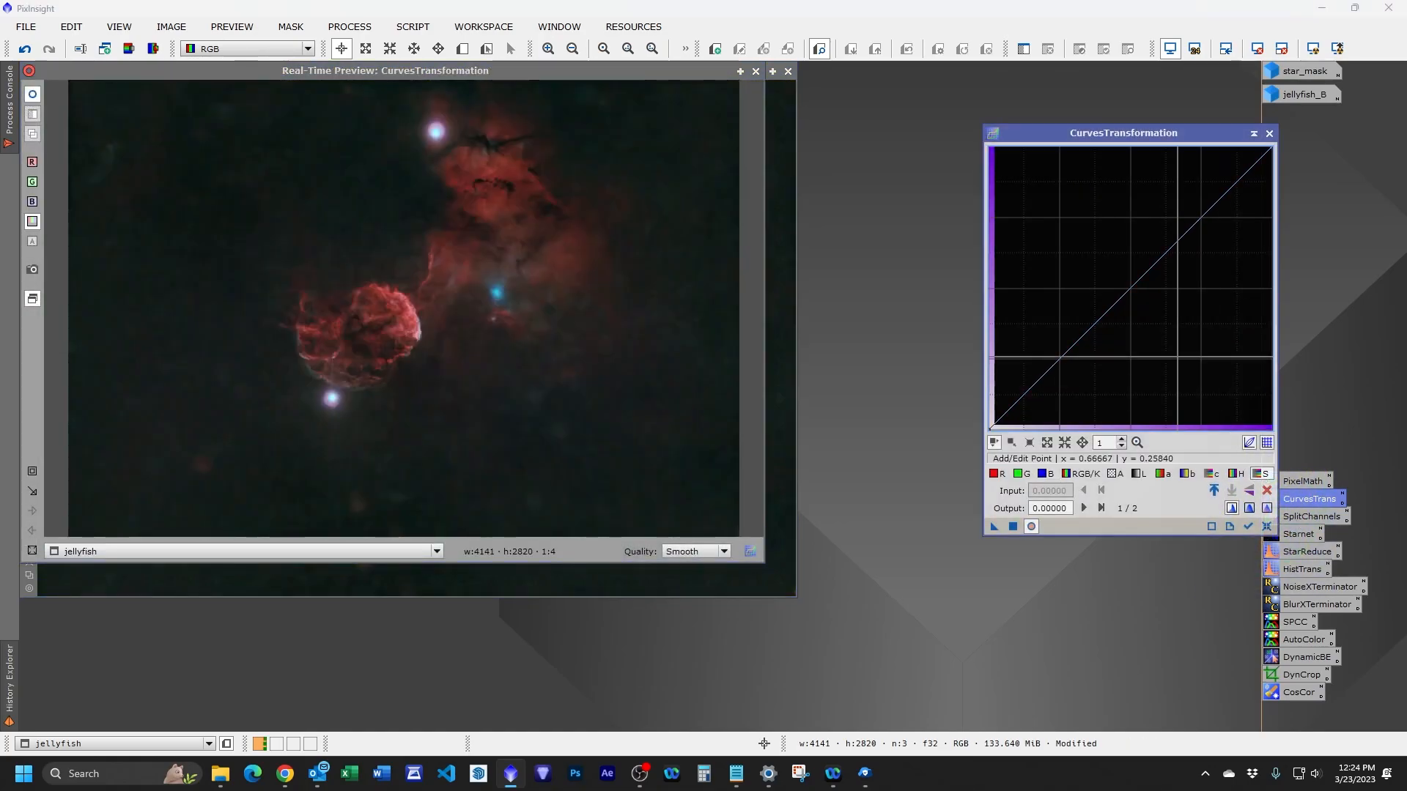
pyautogui.click(1127, 286)
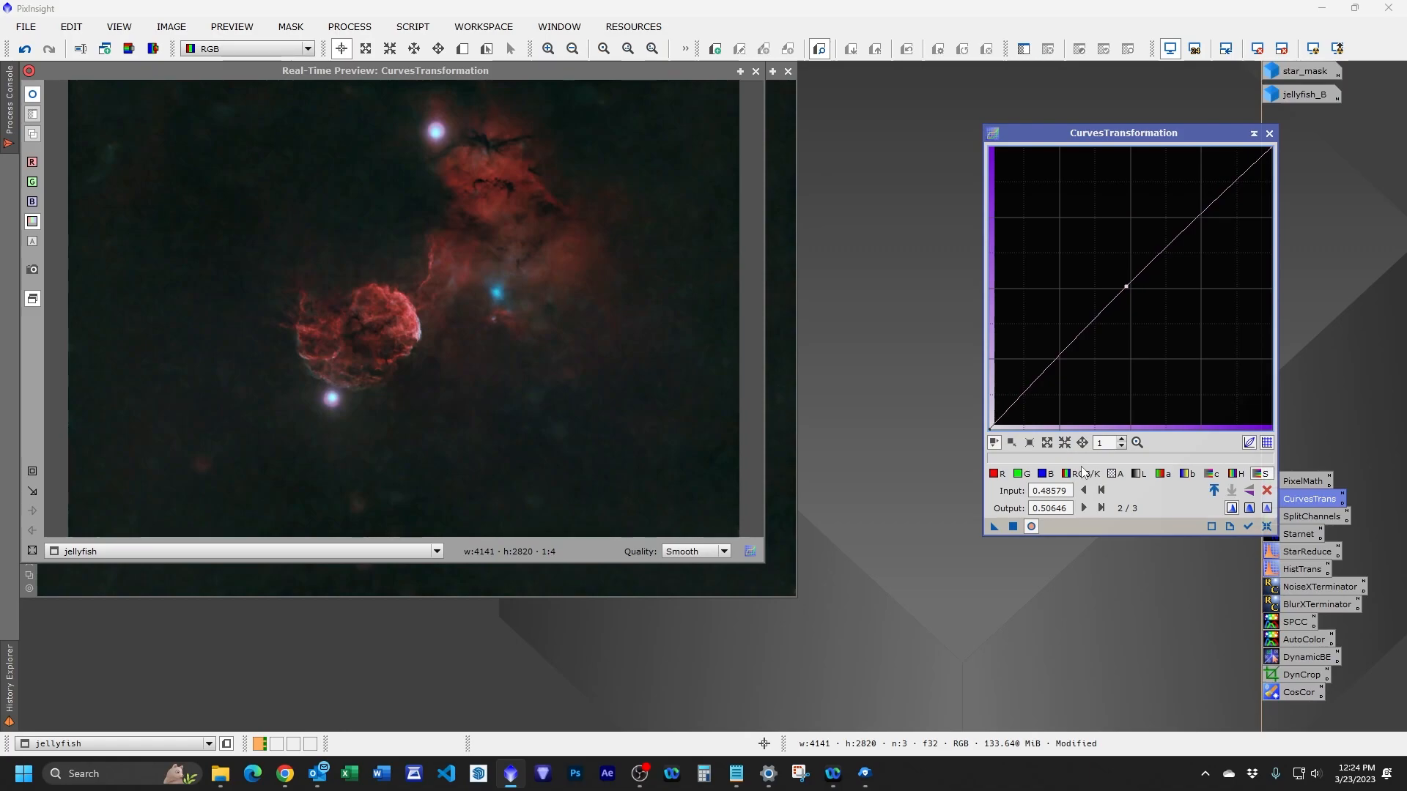
pyautogui.click(1012, 527)
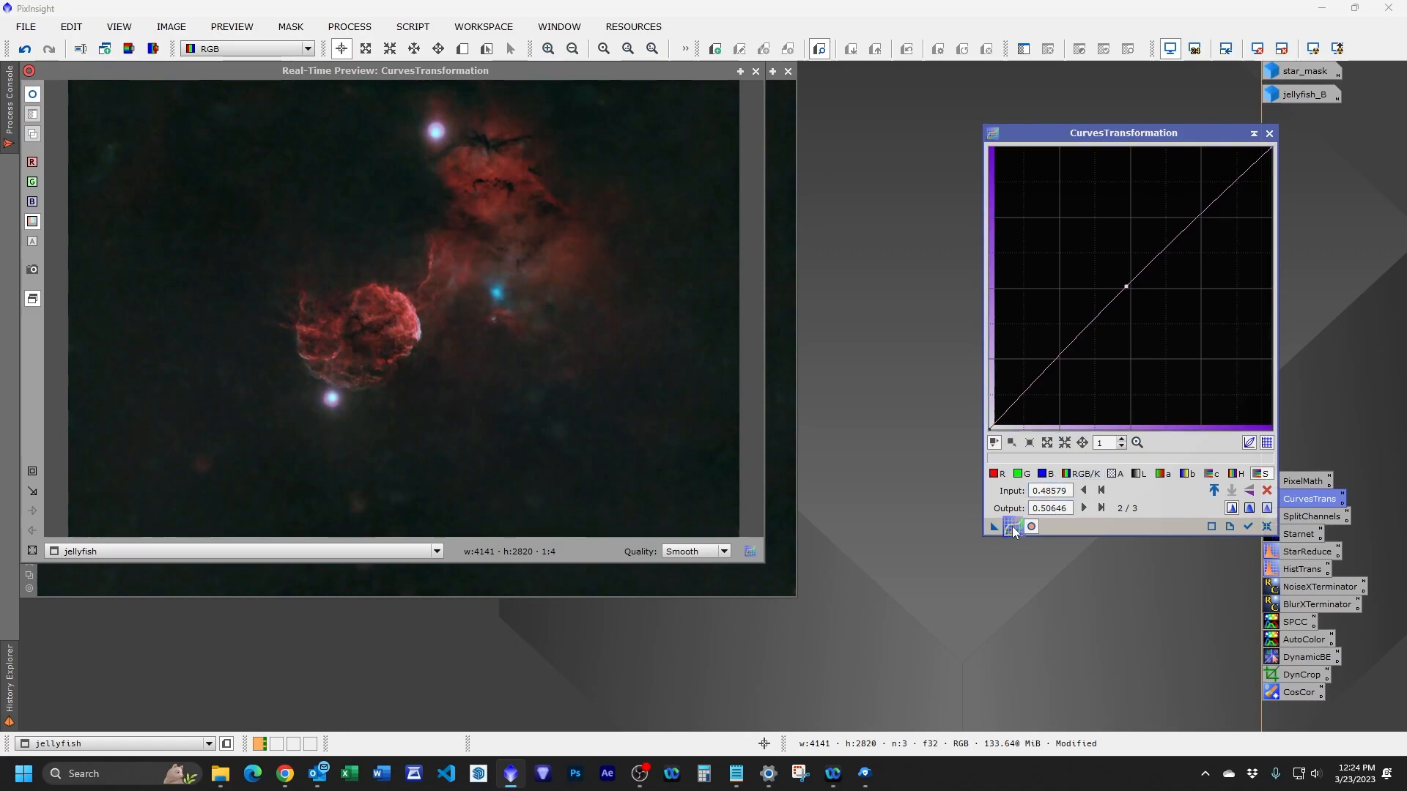
pyautogui.click(1269, 132)
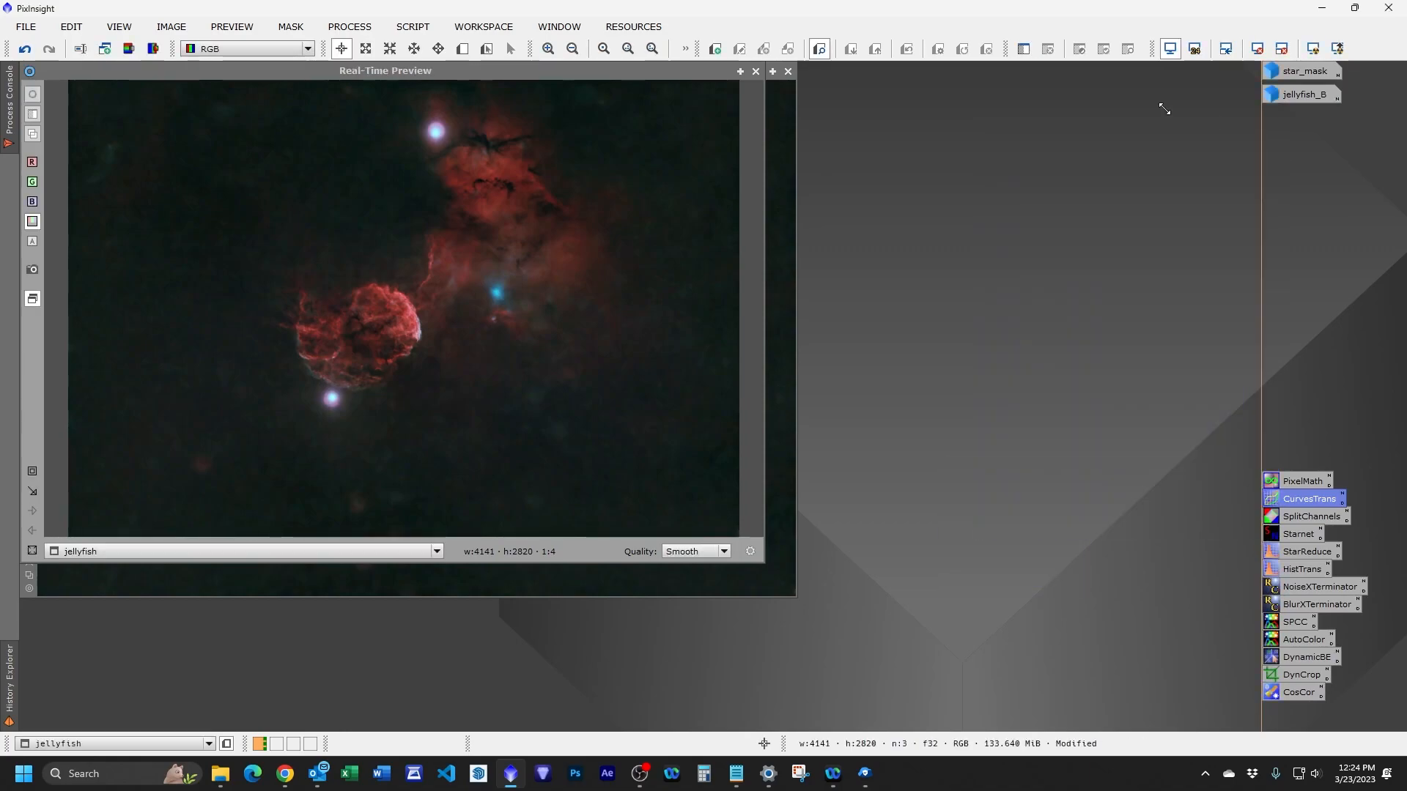
pyautogui.click(755, 72)
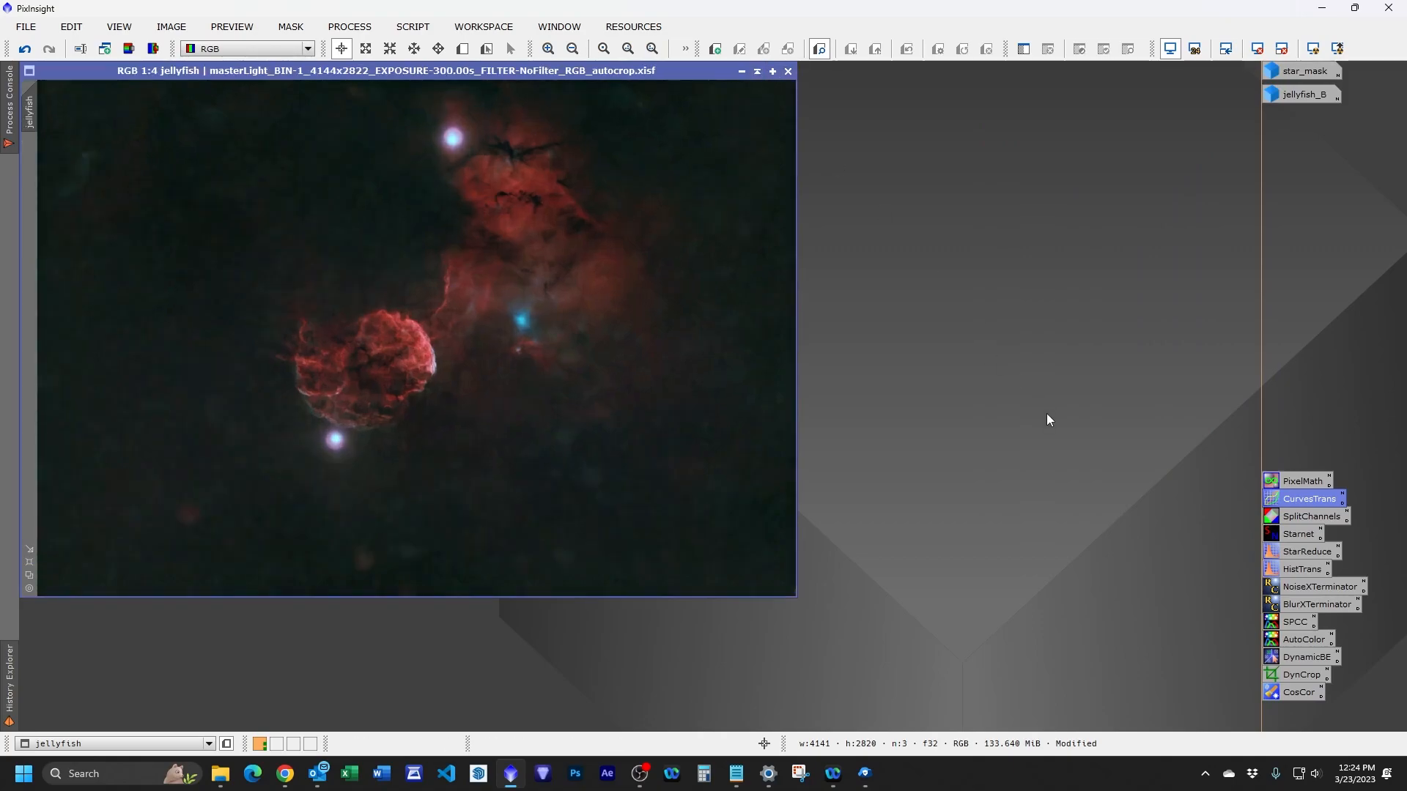
# Build the PixelMath expression jellyfish+star_mask in the Expression Editor.
pyautogui.doubleClick(1297, 483)
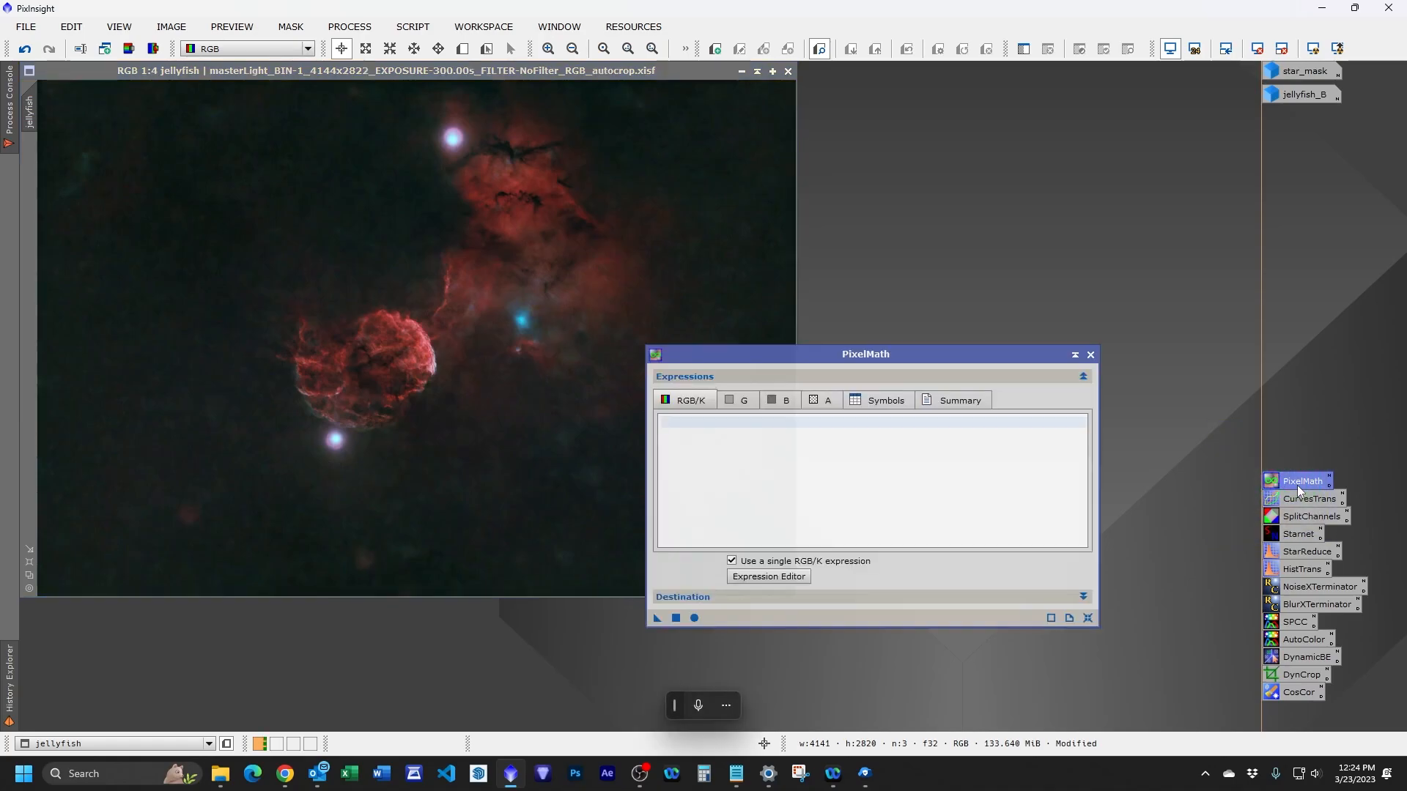
pyautogui.click(769, 577)
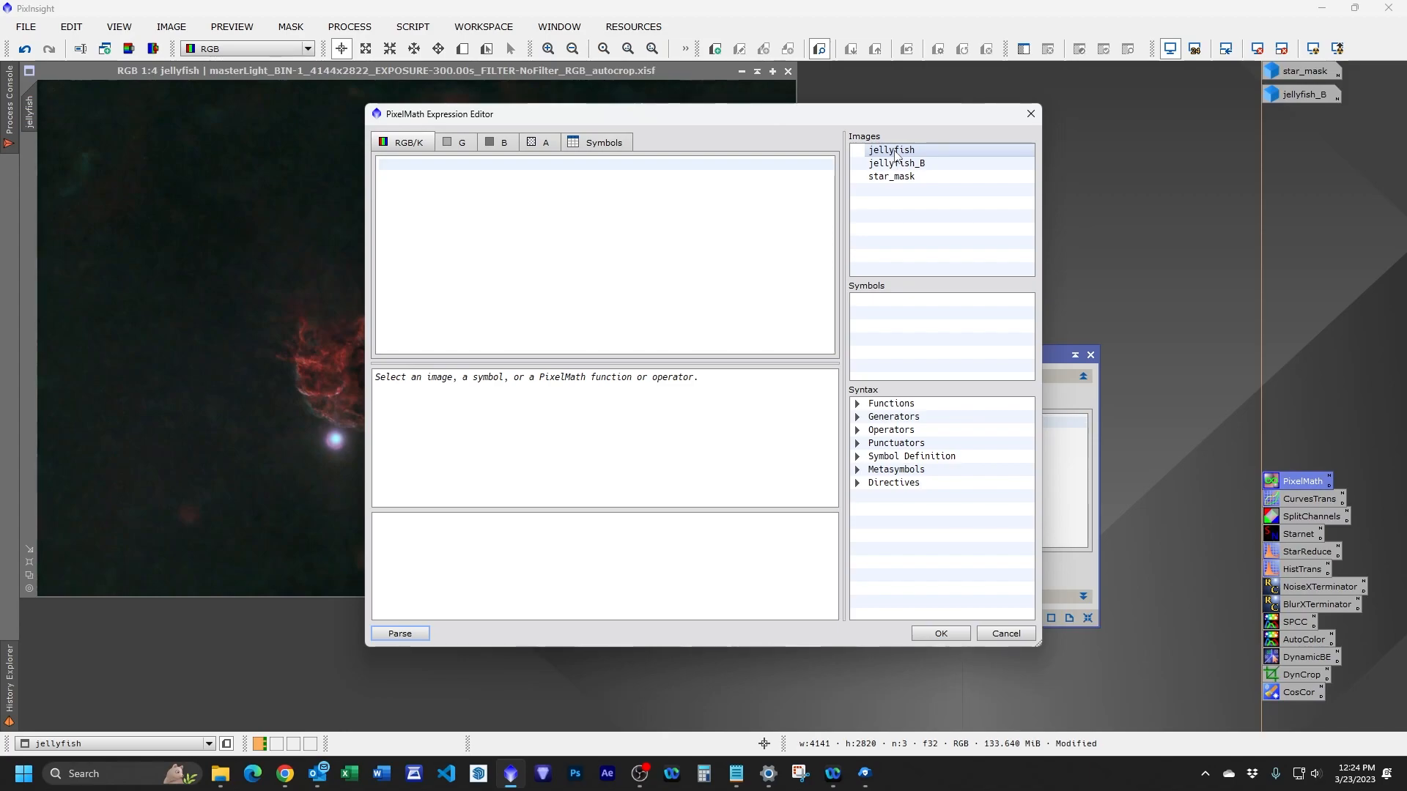
pyautogui.doubleClick(894, 151)
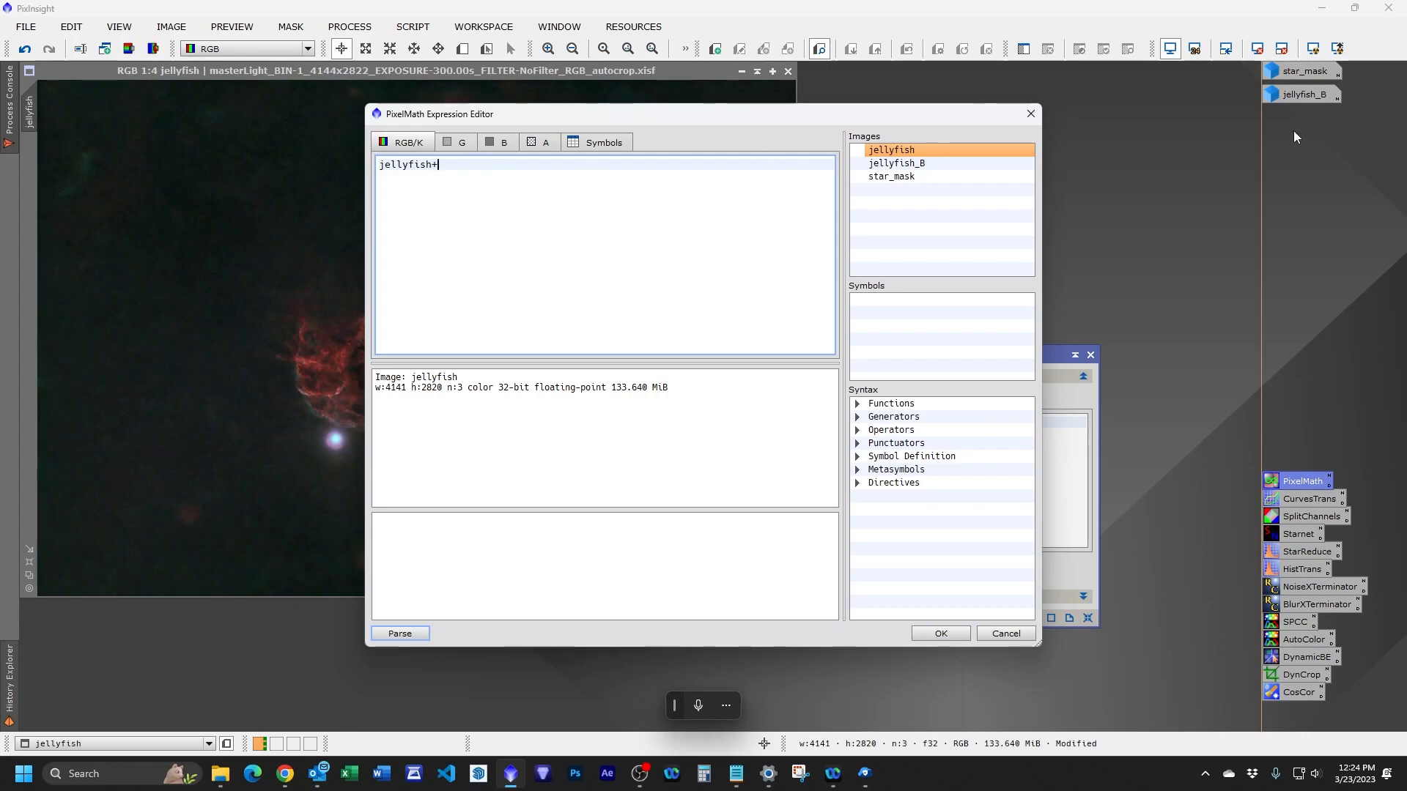
pyautogui.doubleClick(894, 179)
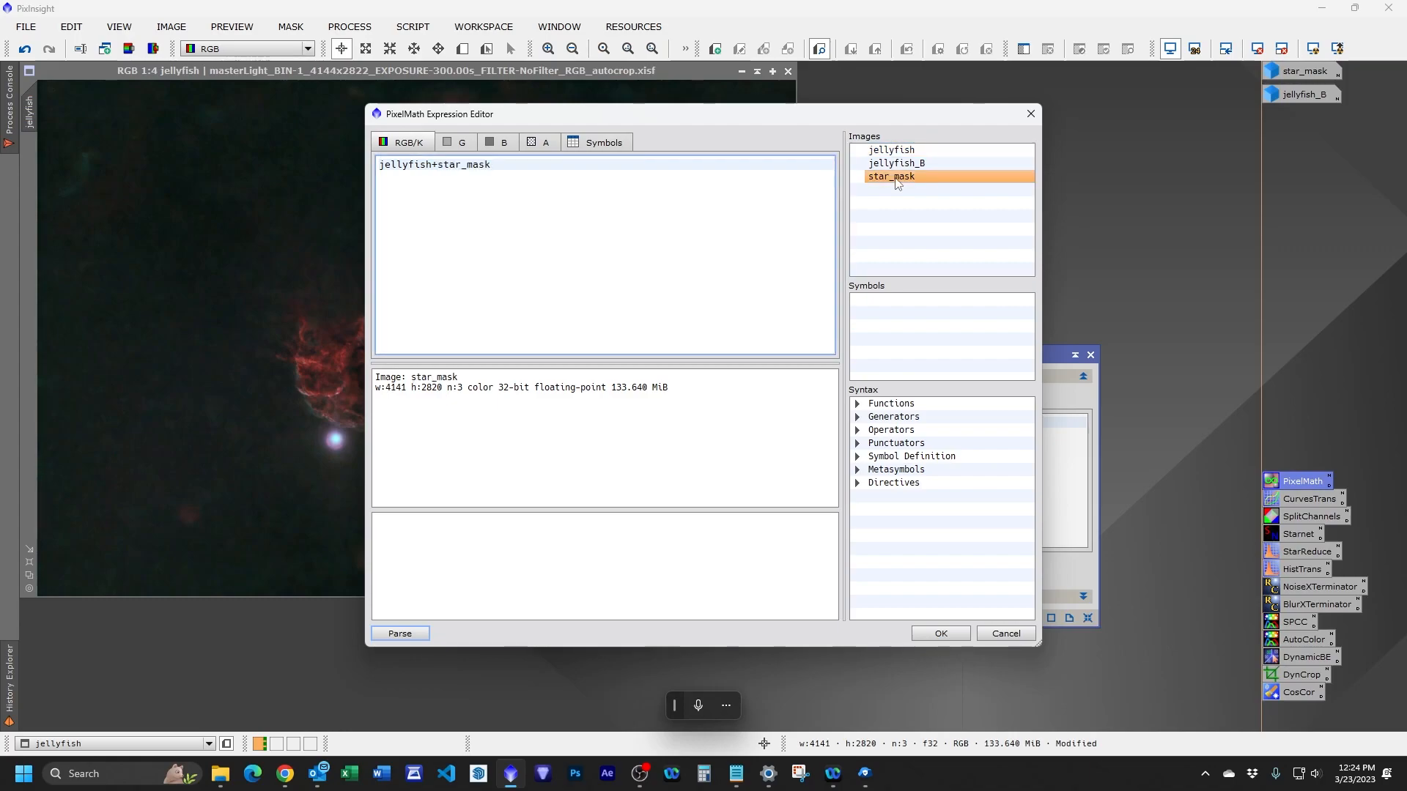
pyautogui.click(935, 632)
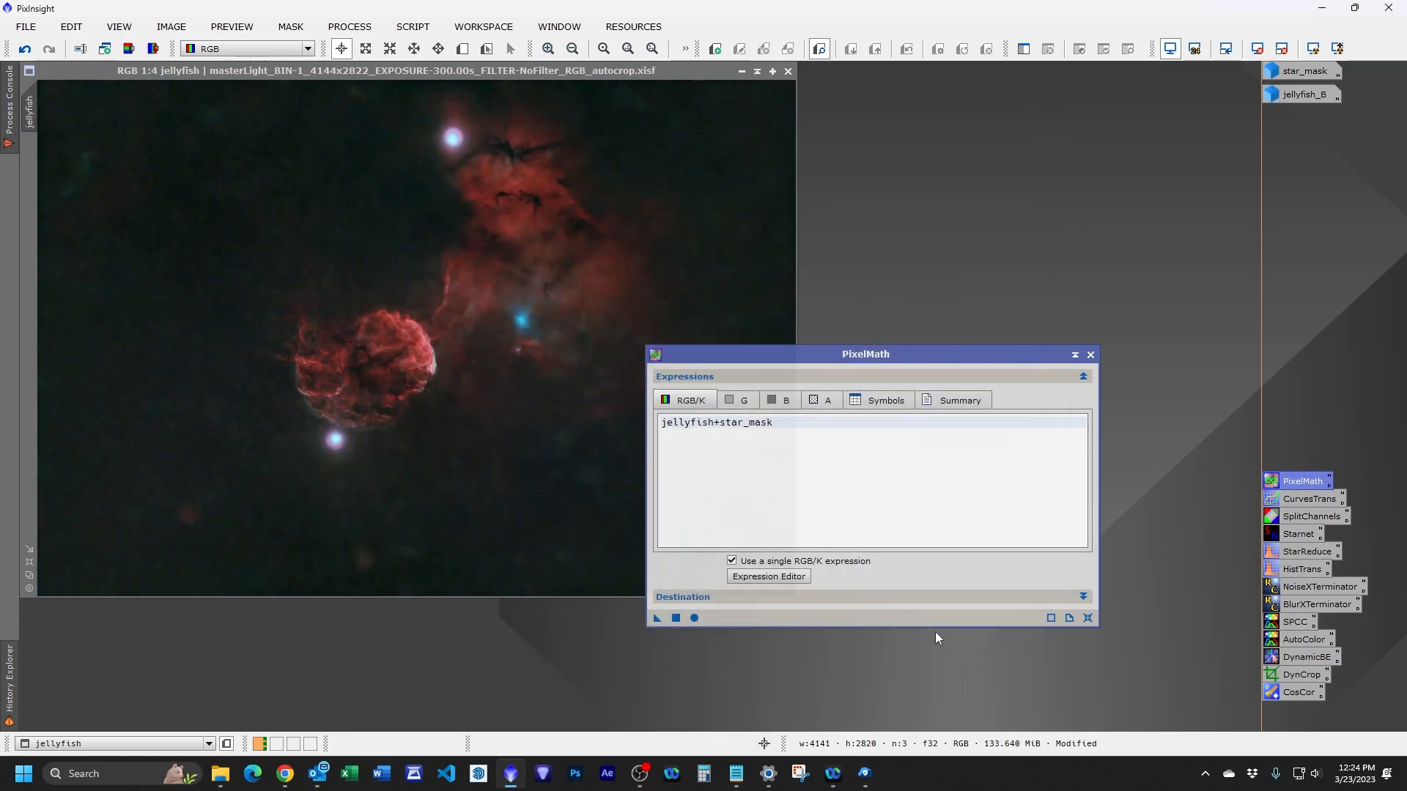
# Run the PixelMath expression on the jellyfish image with Replace target image, and close the process window.
pyautogui.moveTo(882, 356); pyautogui.dragTo(925, 131)
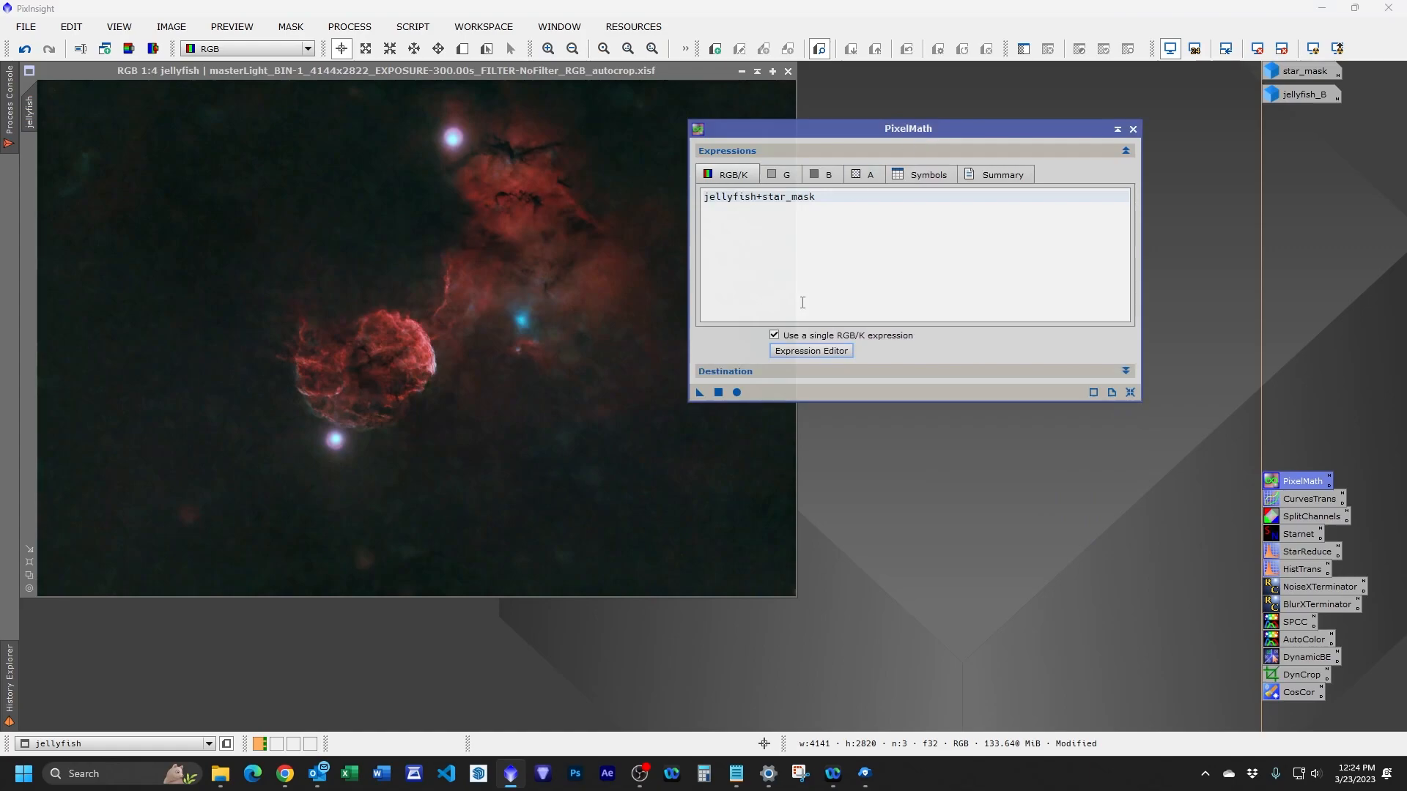
pyautogui.click(823, 373)
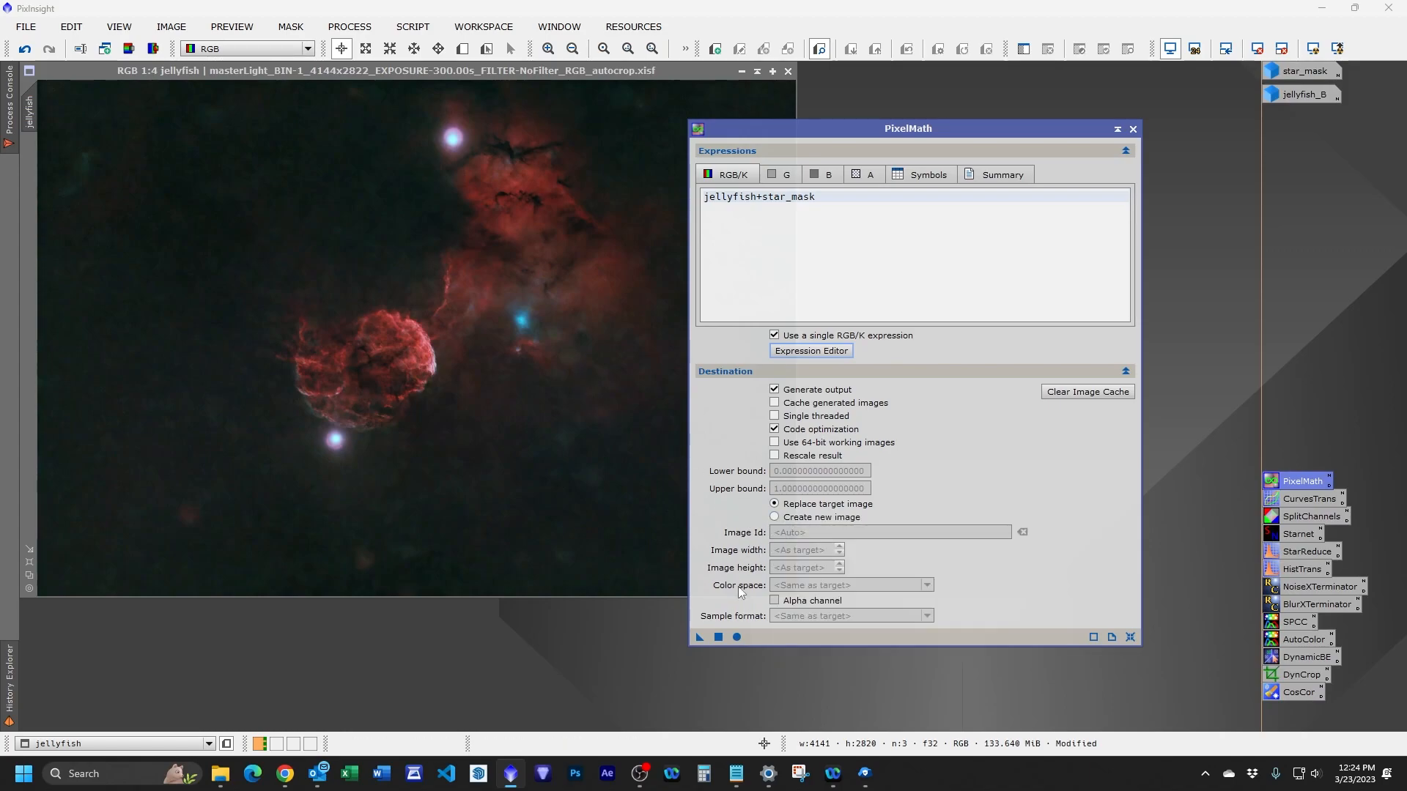
pyautogui.click(719, 638)
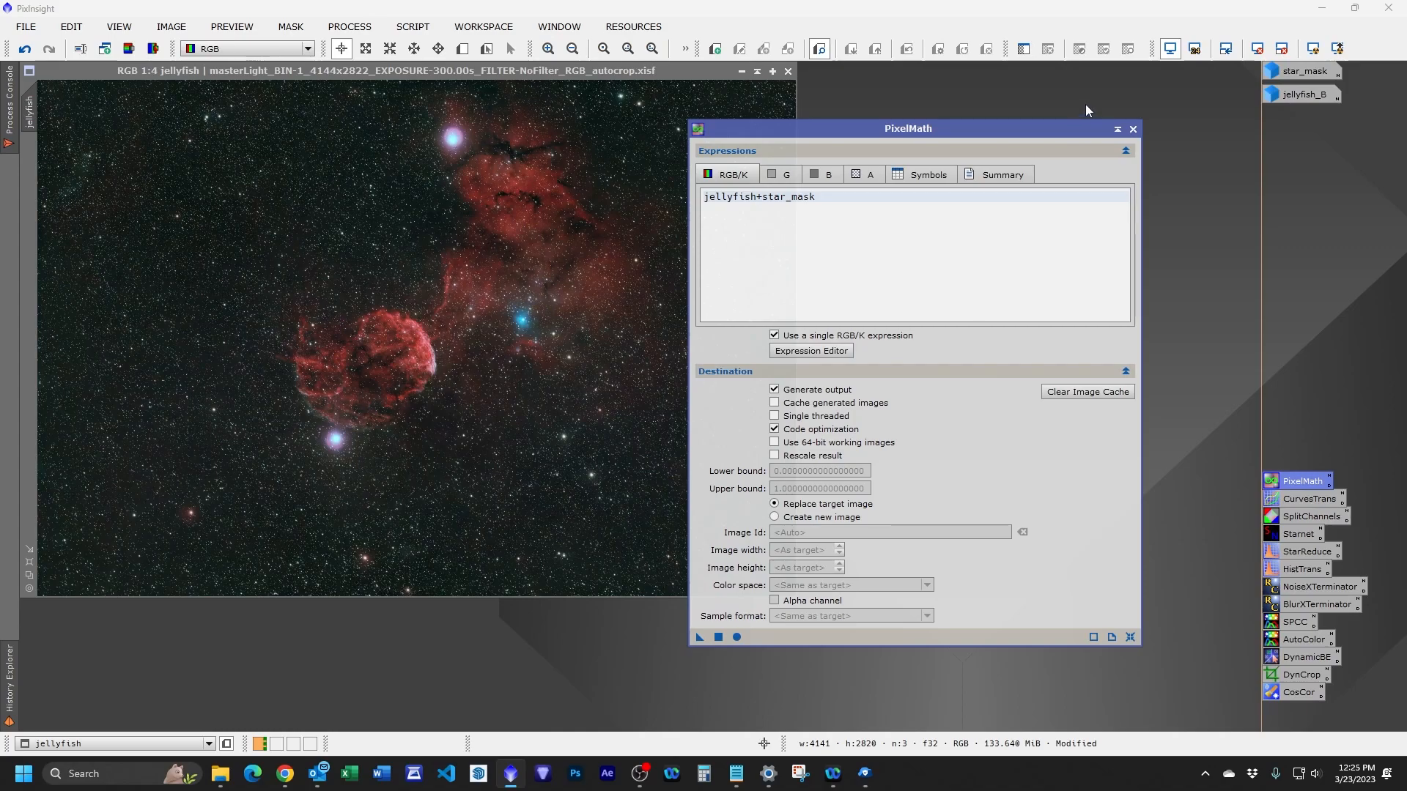
pyautogui.click(1133, 130)
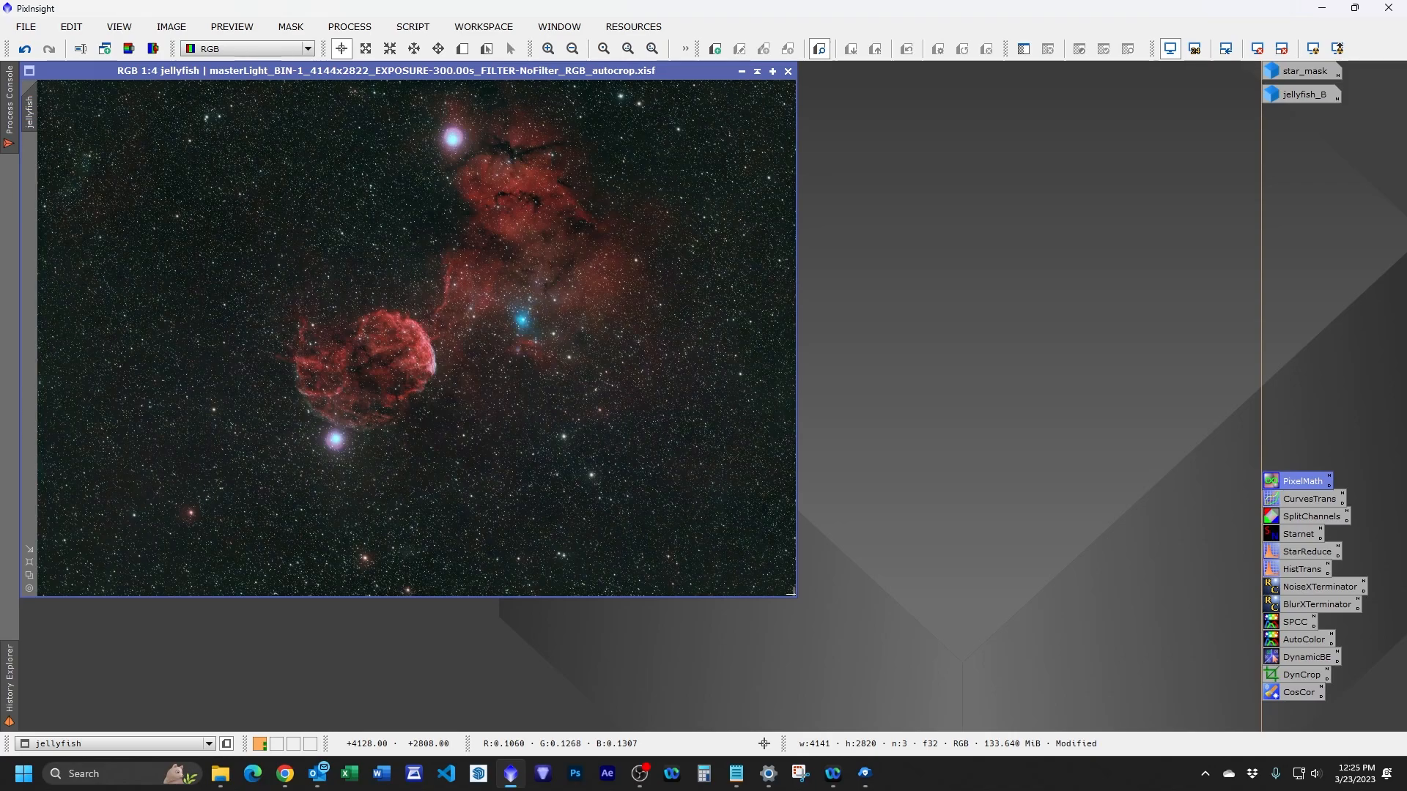
pyautogui.moveTo(517, 777)
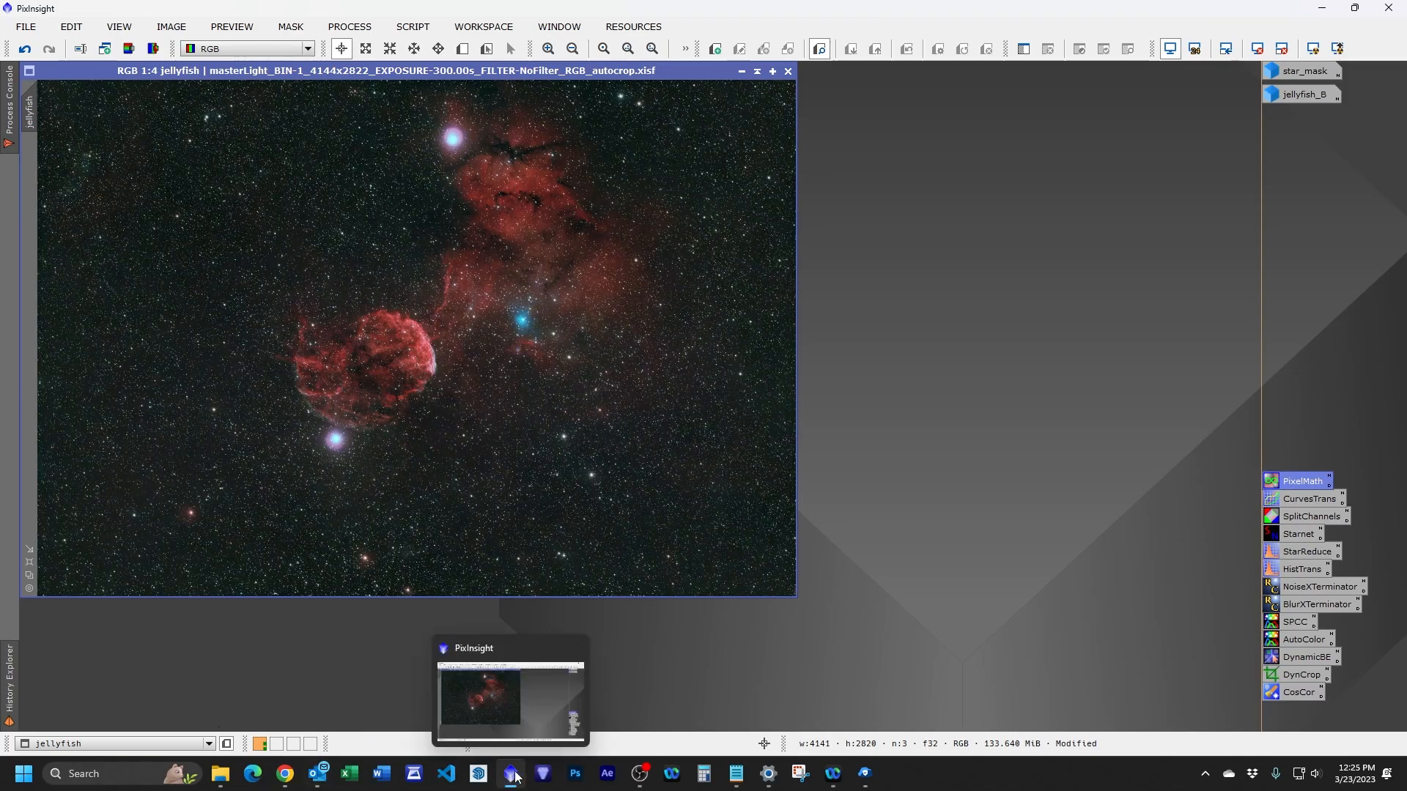
pyautogui.click(768, 778)
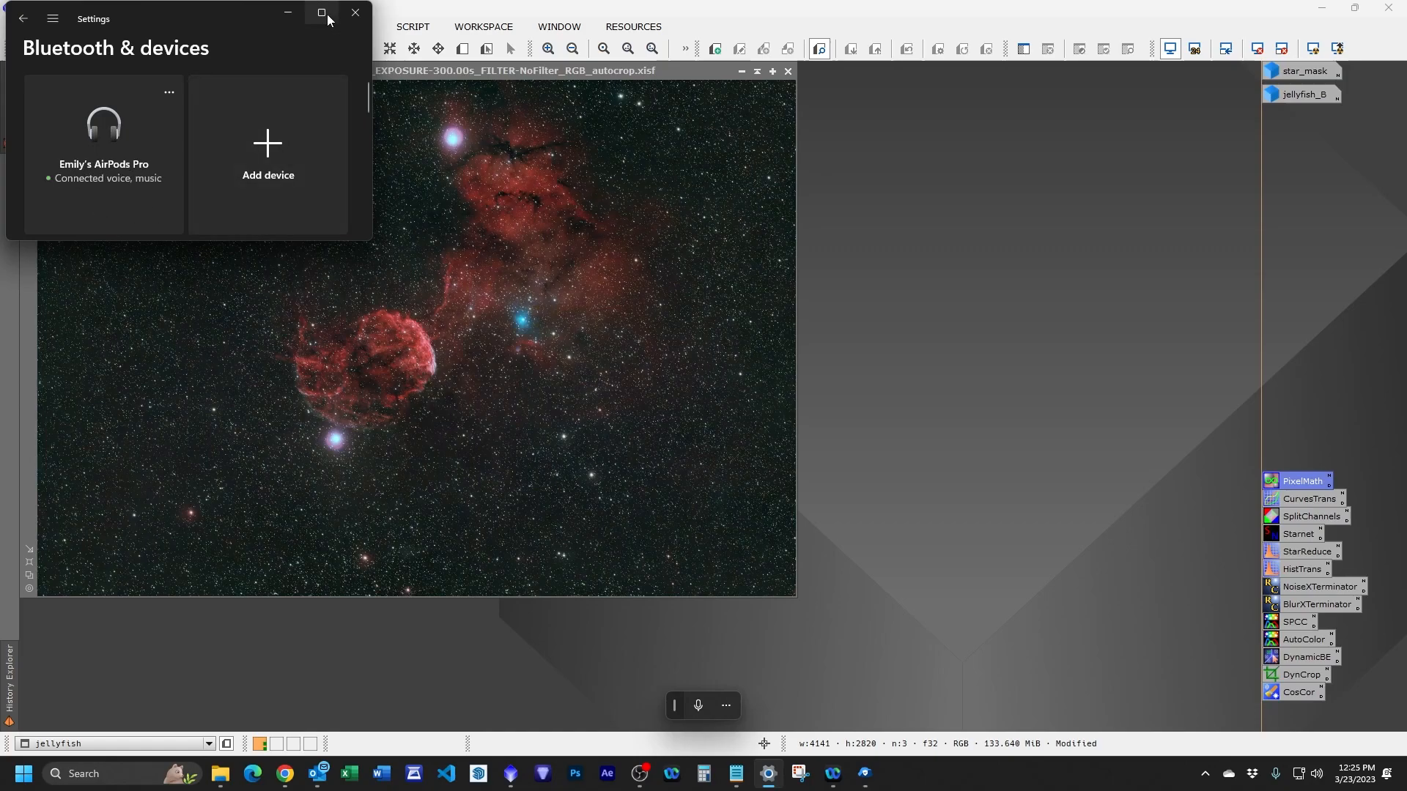
pyautogui.click(298, 11)
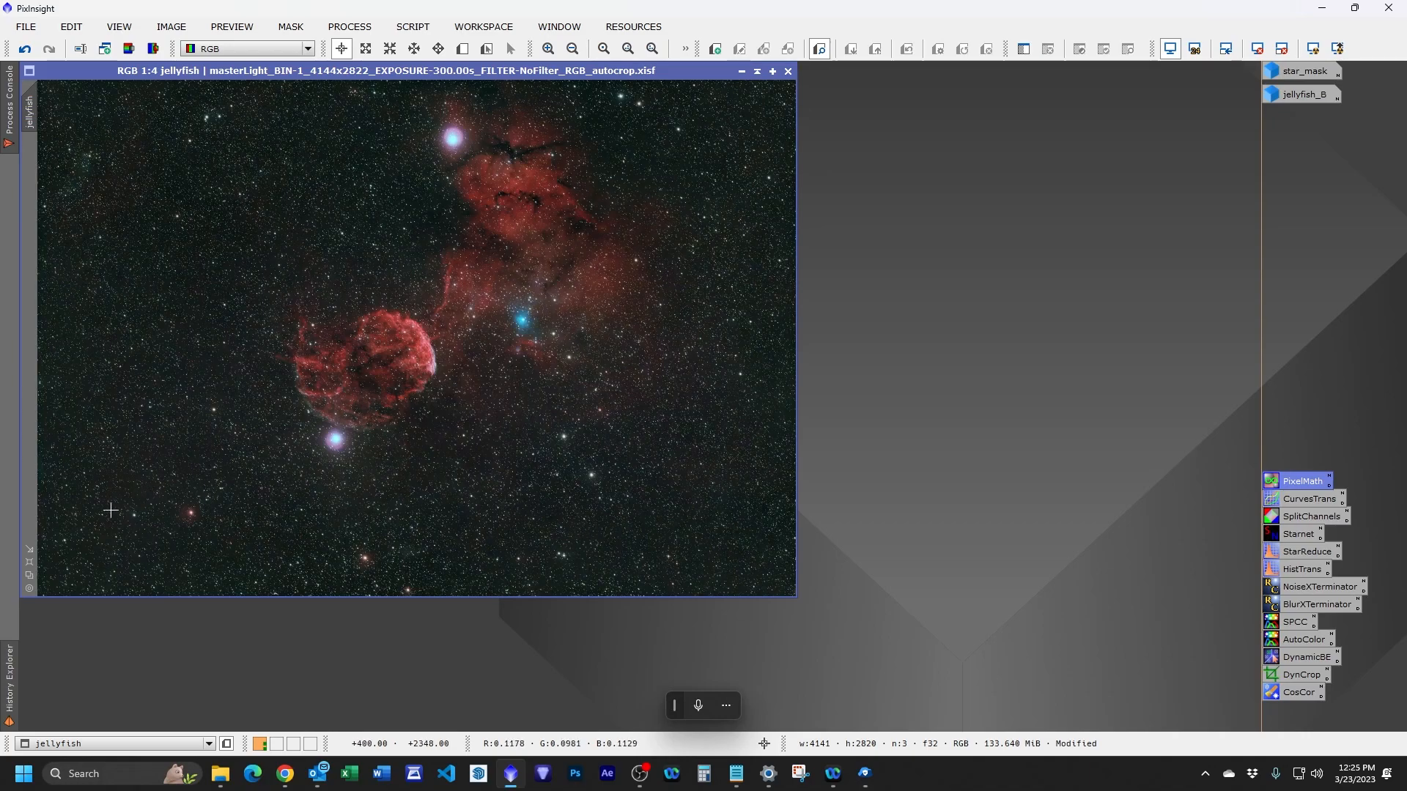
# Enlarge the jellyfish image window to fill the workspace and examine the nebula rim, blue reflection area and restored stars at several magnifications.
pyautogui.click(31, 588)
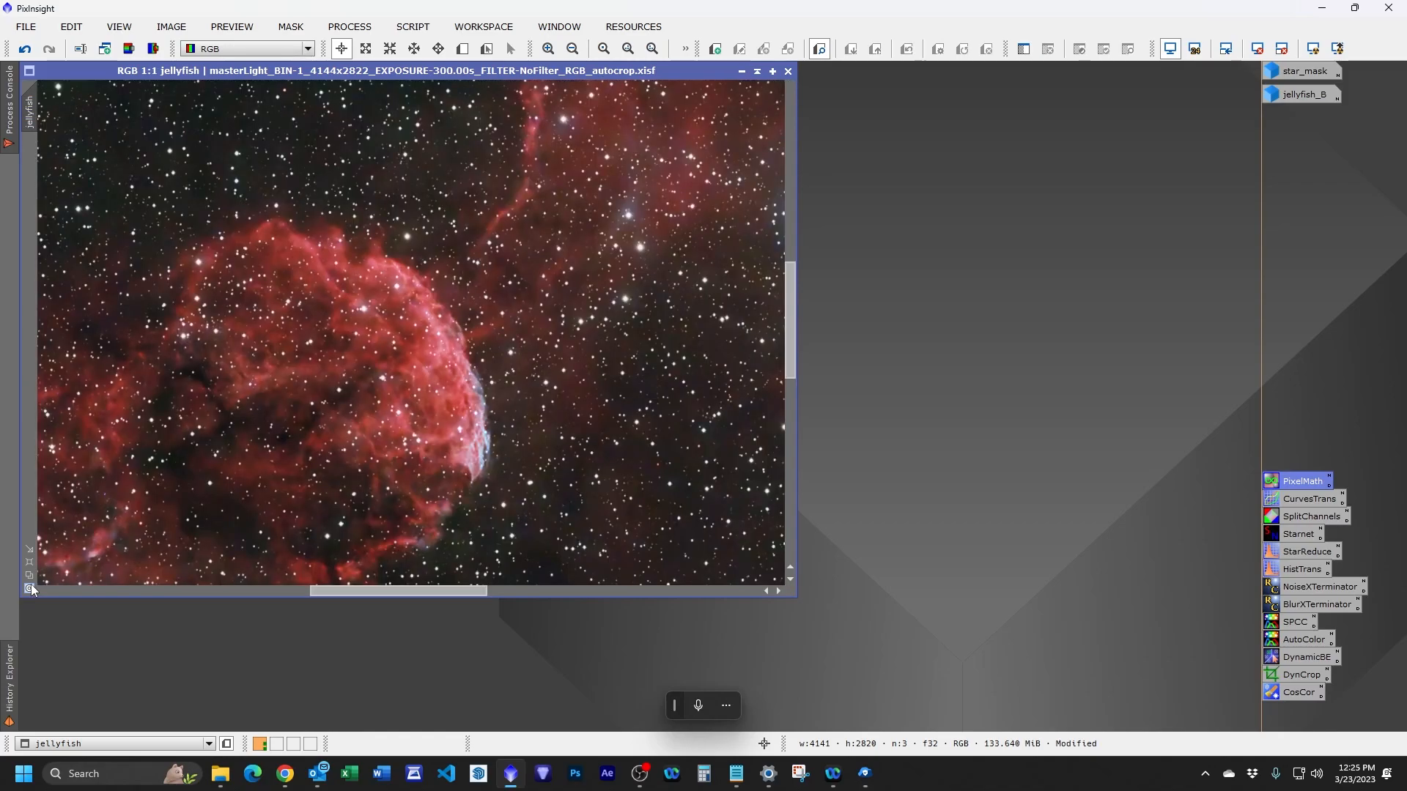
pyautogui.moveTo(797, 597); pyautogui.dragTo(1400, 724)
pyautogui.scroll(1, 799, 421)
pyautogui.scroll(-2, 800, 421)
pyautogui.scroll(-1, 799, 421)
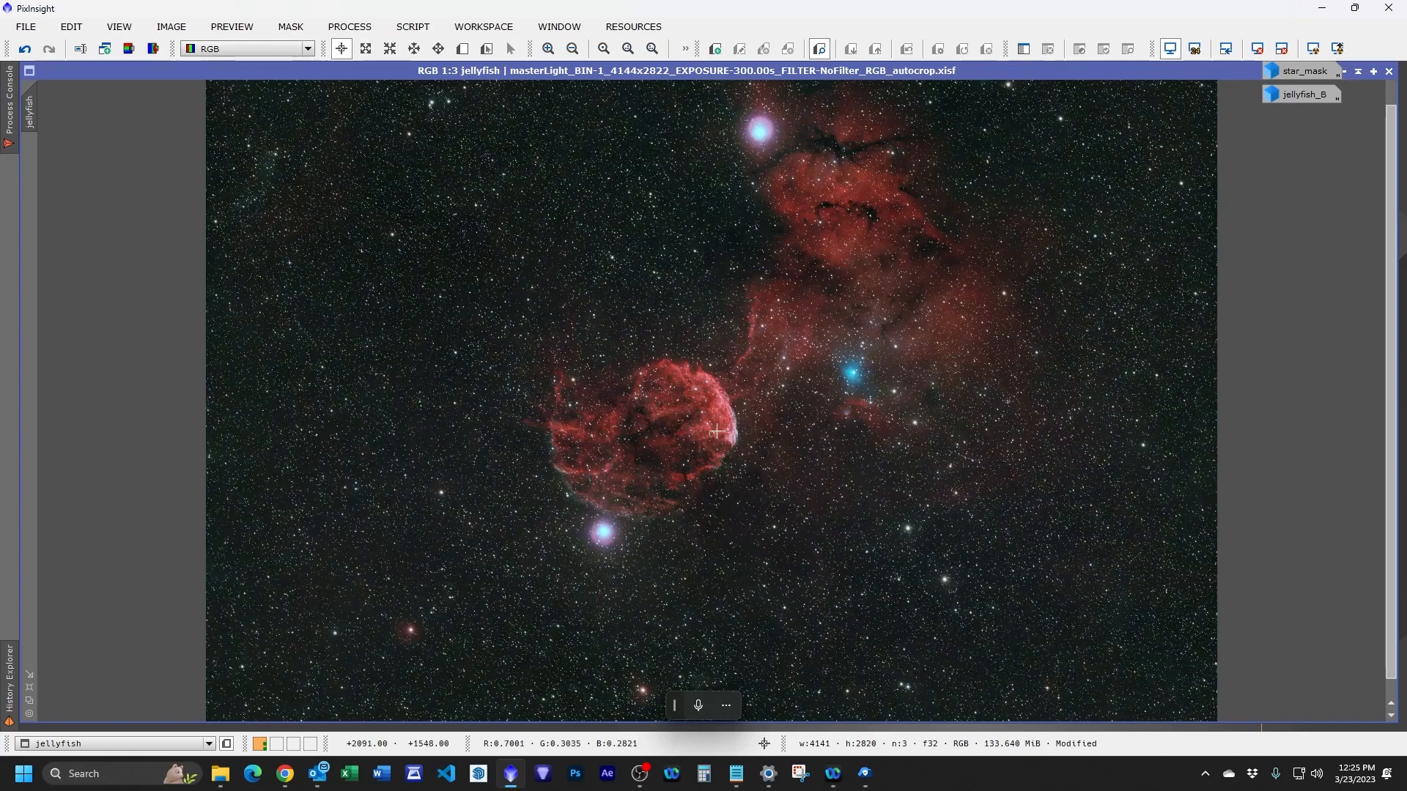
pyautogui.scroll(-1, 727, 428)
pyautogui.scroll(2, 727, 428)
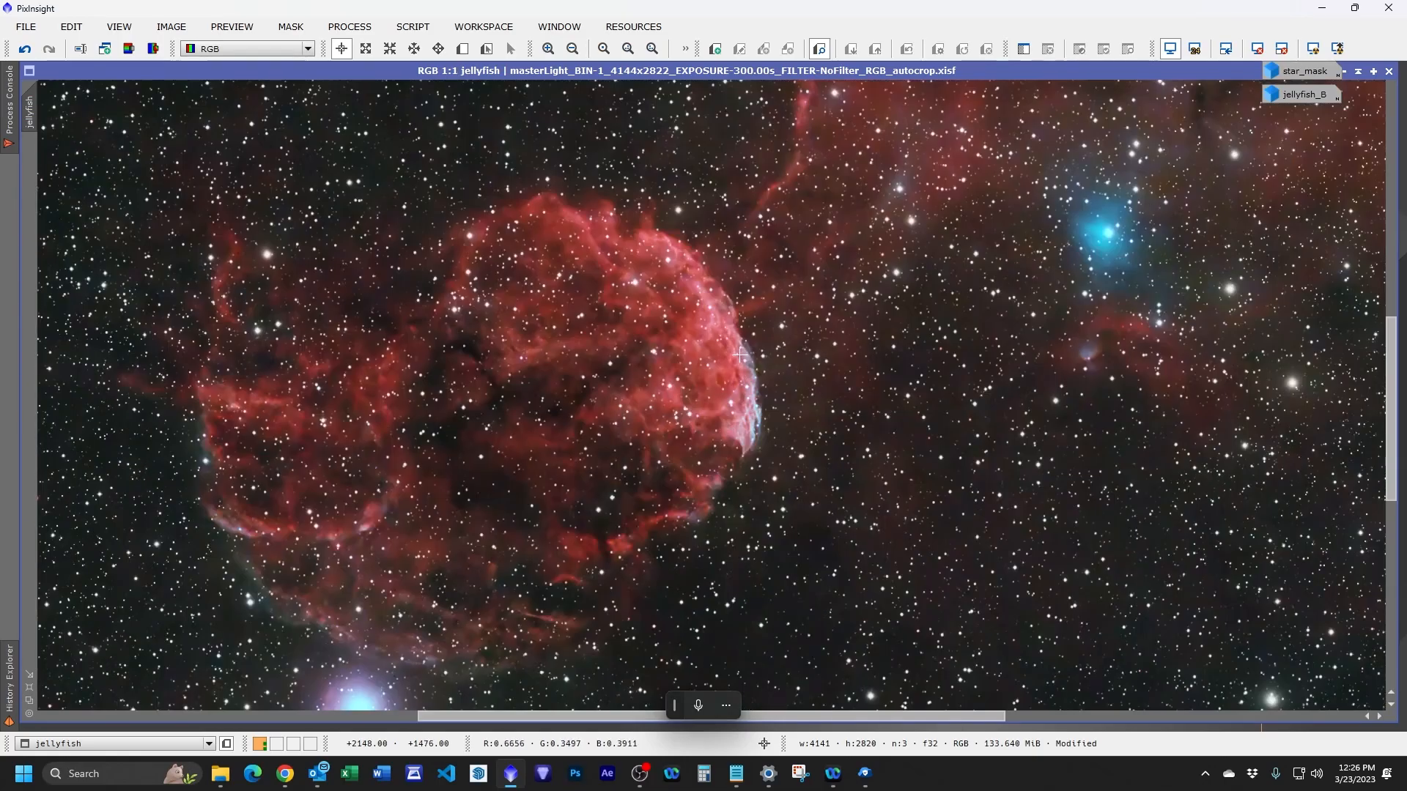
pyautogui.scroll(1, 739, 355)
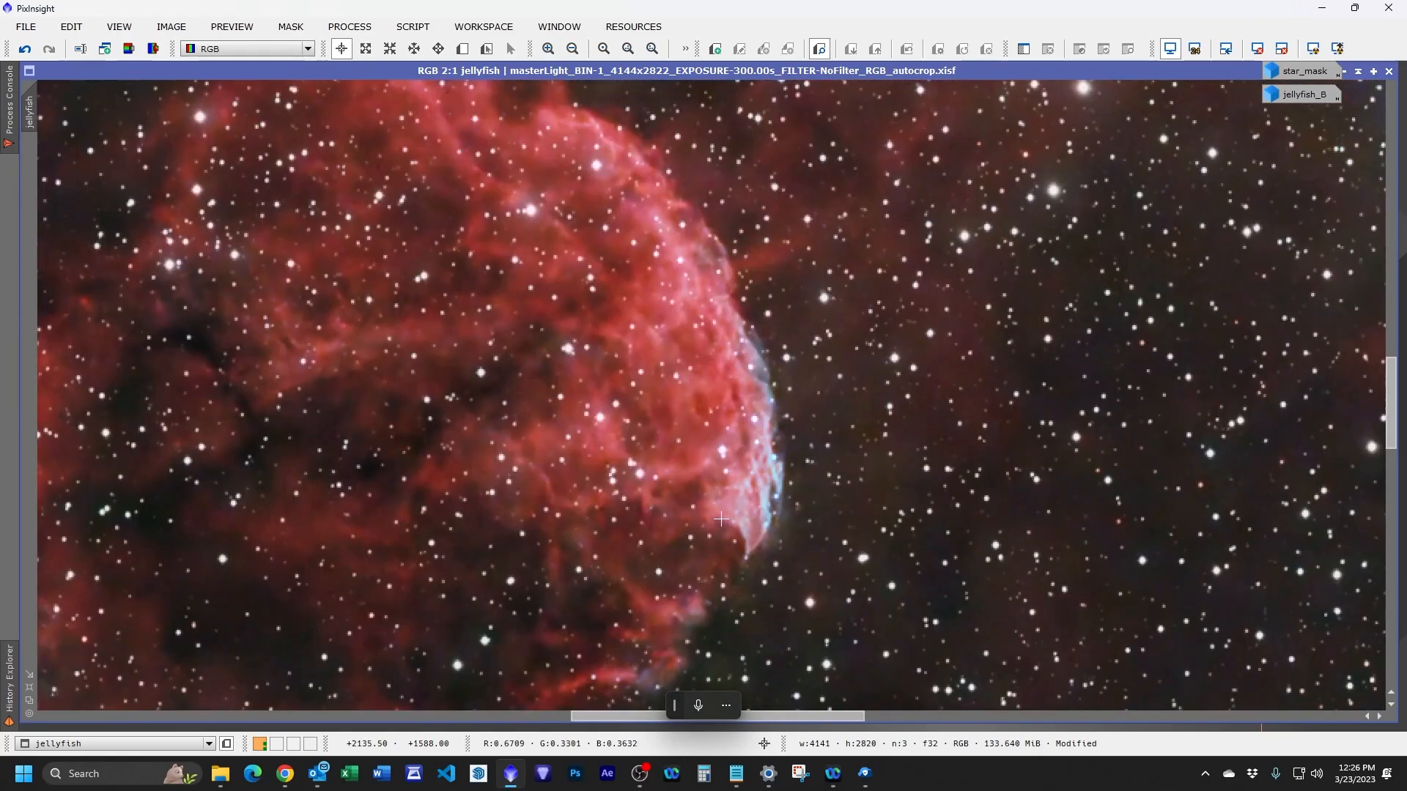
pyautogui.scroll(-1, 723, 517)
pyautogui.moveTo(654, 550); pyautogui.dragTo(472, 508)
pyautogui.scroll(1, 800, 362)
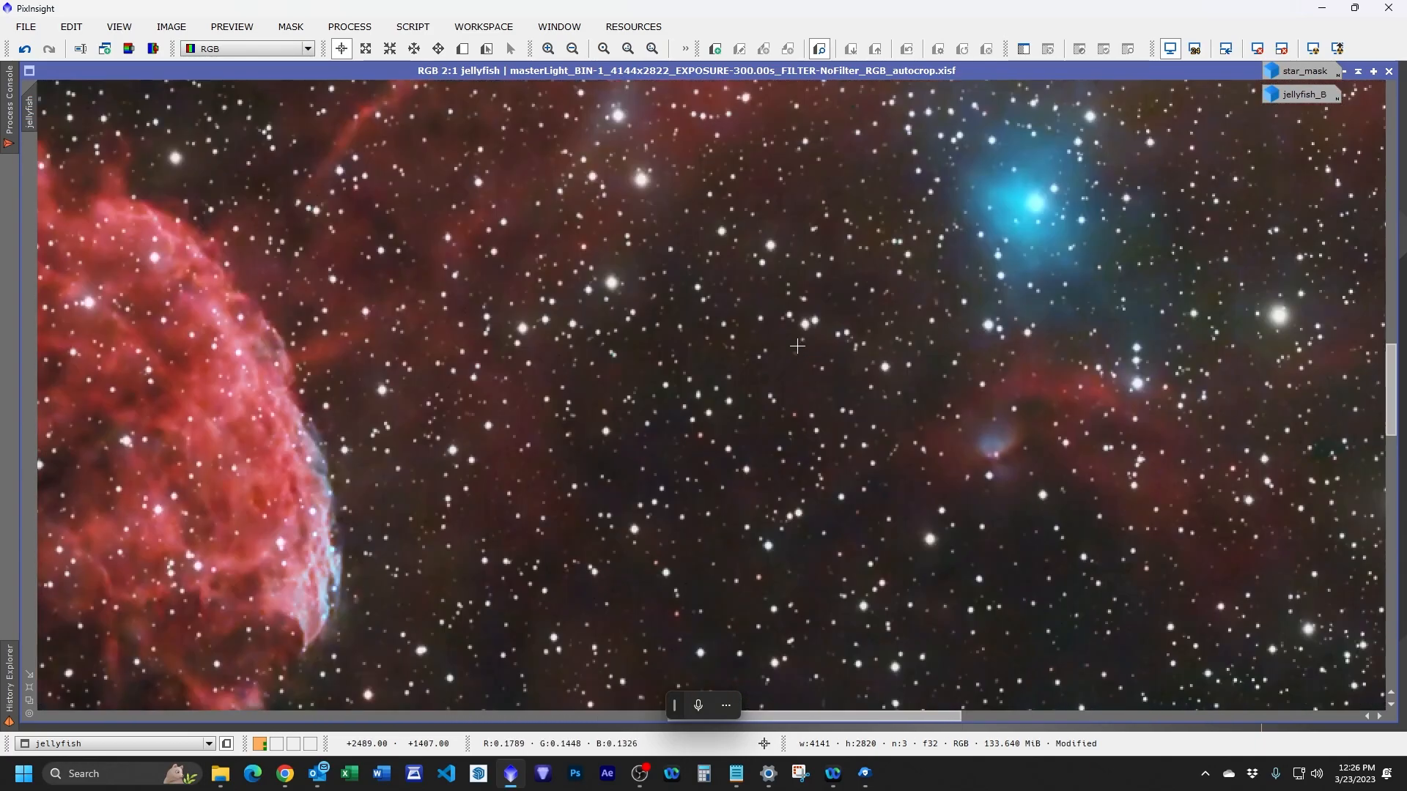
pyautogui.scroll(-3, 800, 362)
pyautogui.scroll(-1, 801, 362)
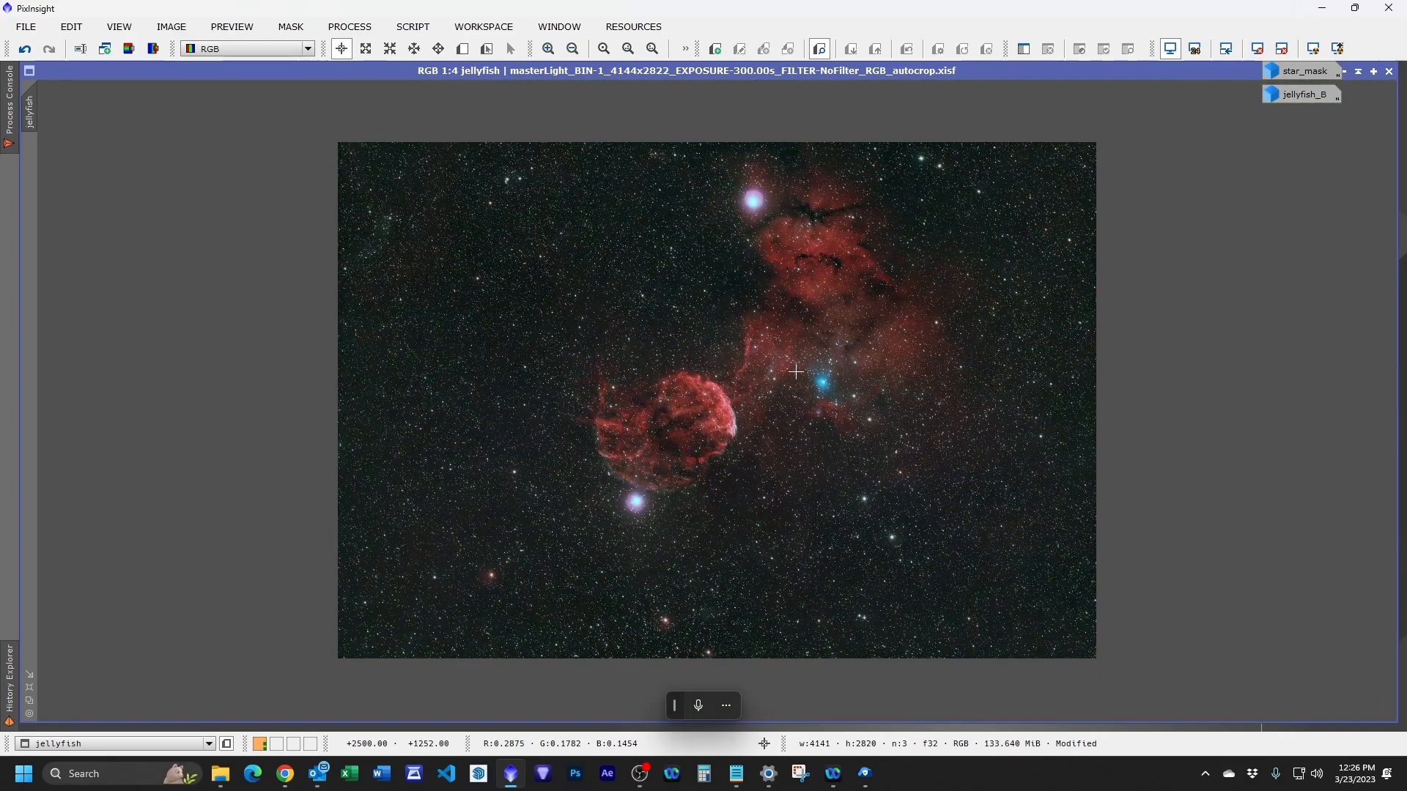
# Save the jellyfish image as jellyfish_processed.xisf in the Desktop IC 443 folder, using the 32-bit IEEE 754 floating point format.
pyautogui.scroll(1, 796, 372)
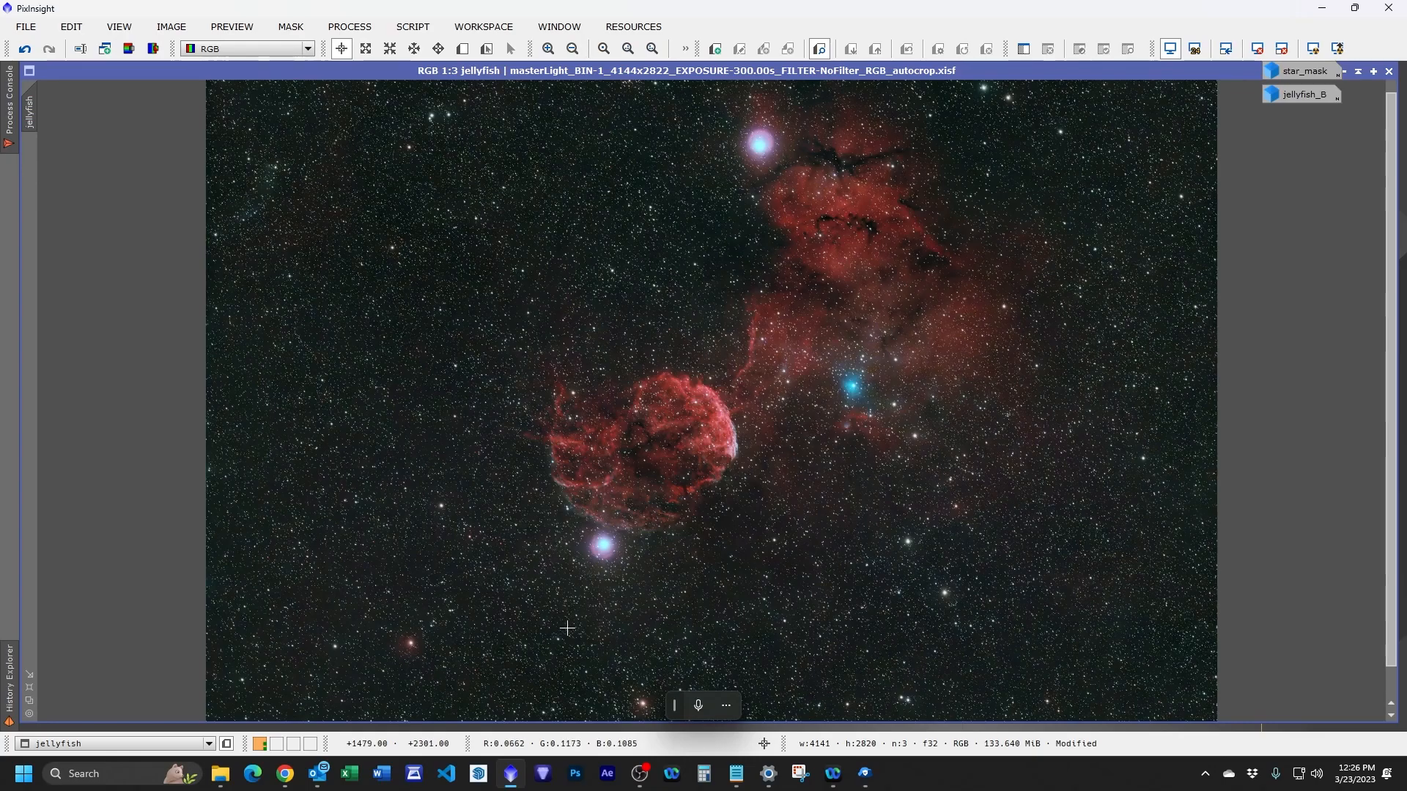
pyautogui.click(26, 26)
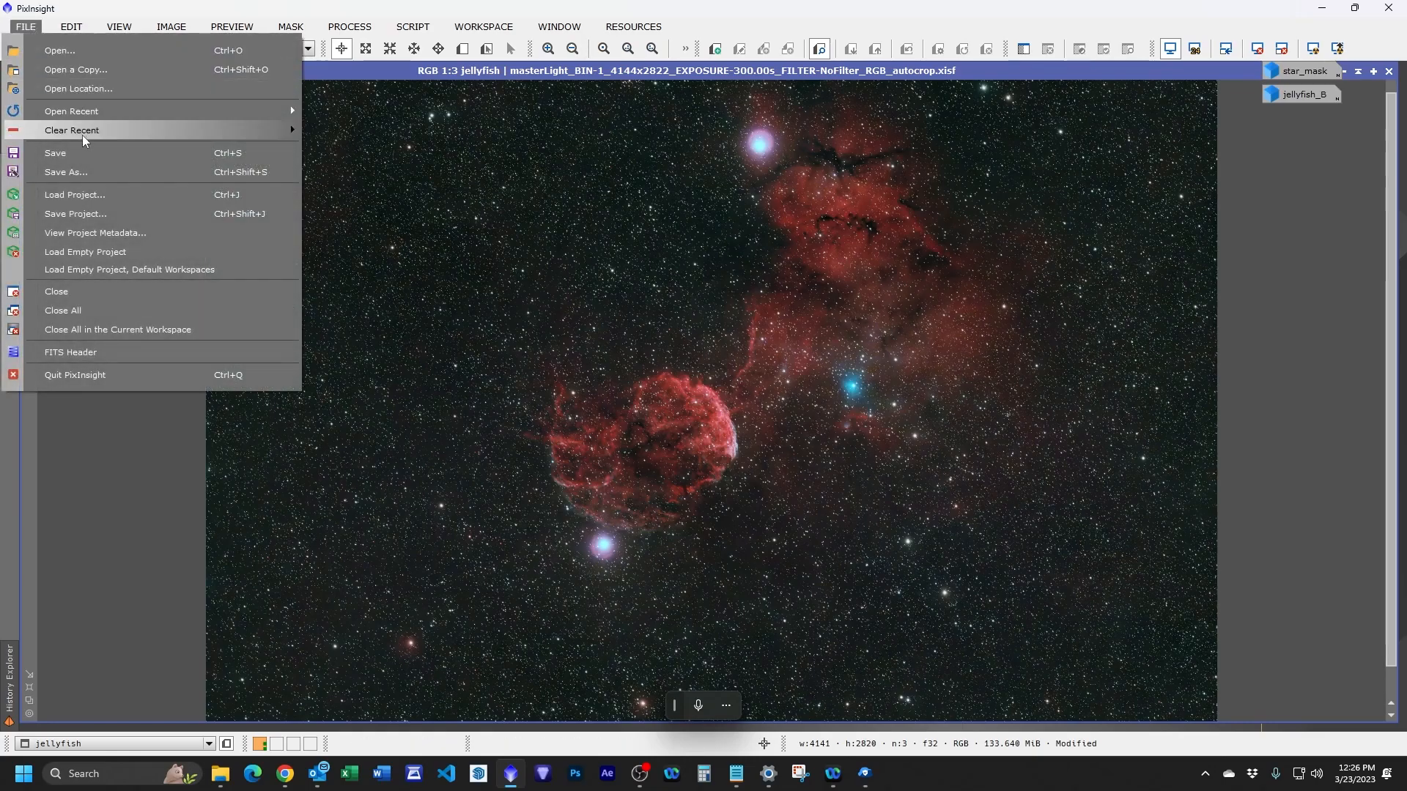
pyautogui.click(82, 171)
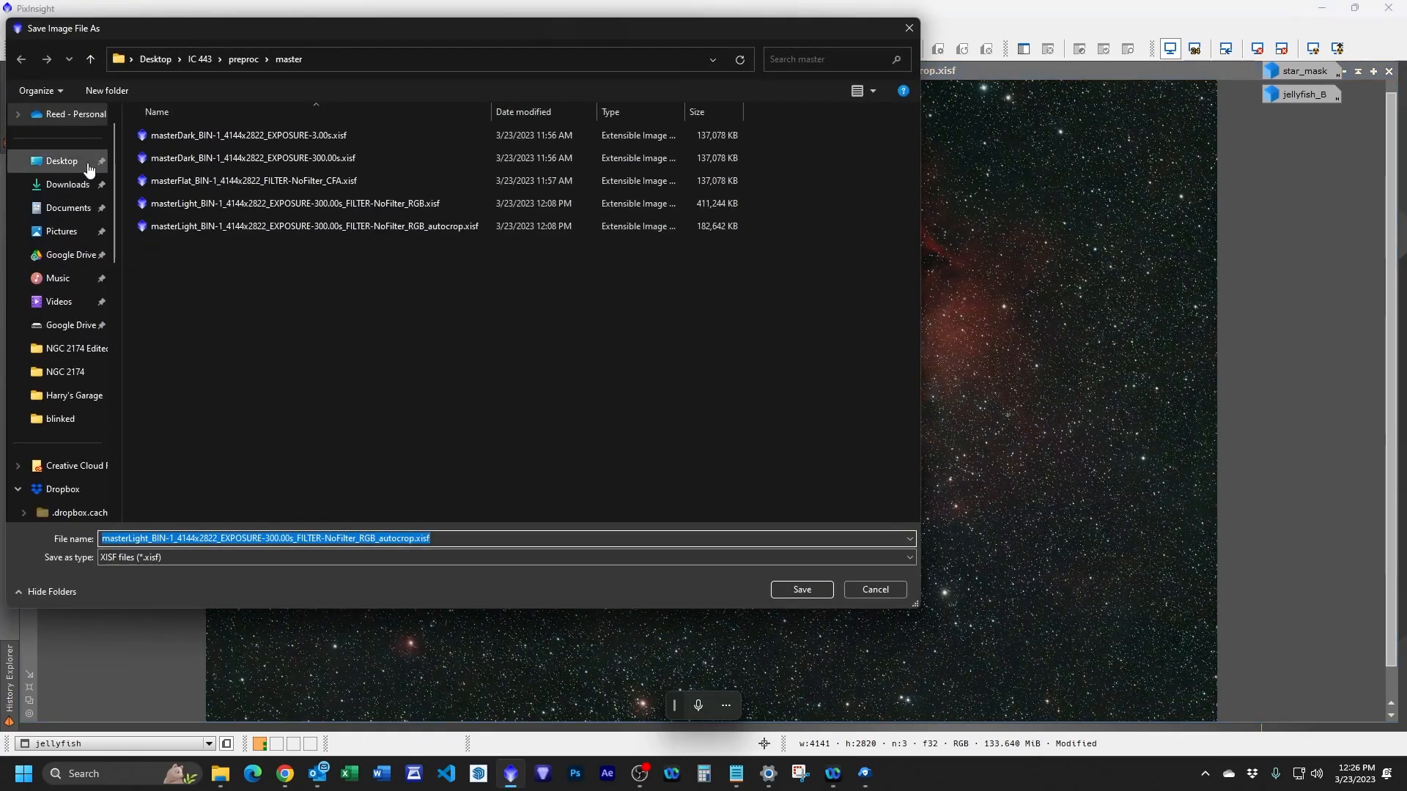
pyautogui.click(204, 62)
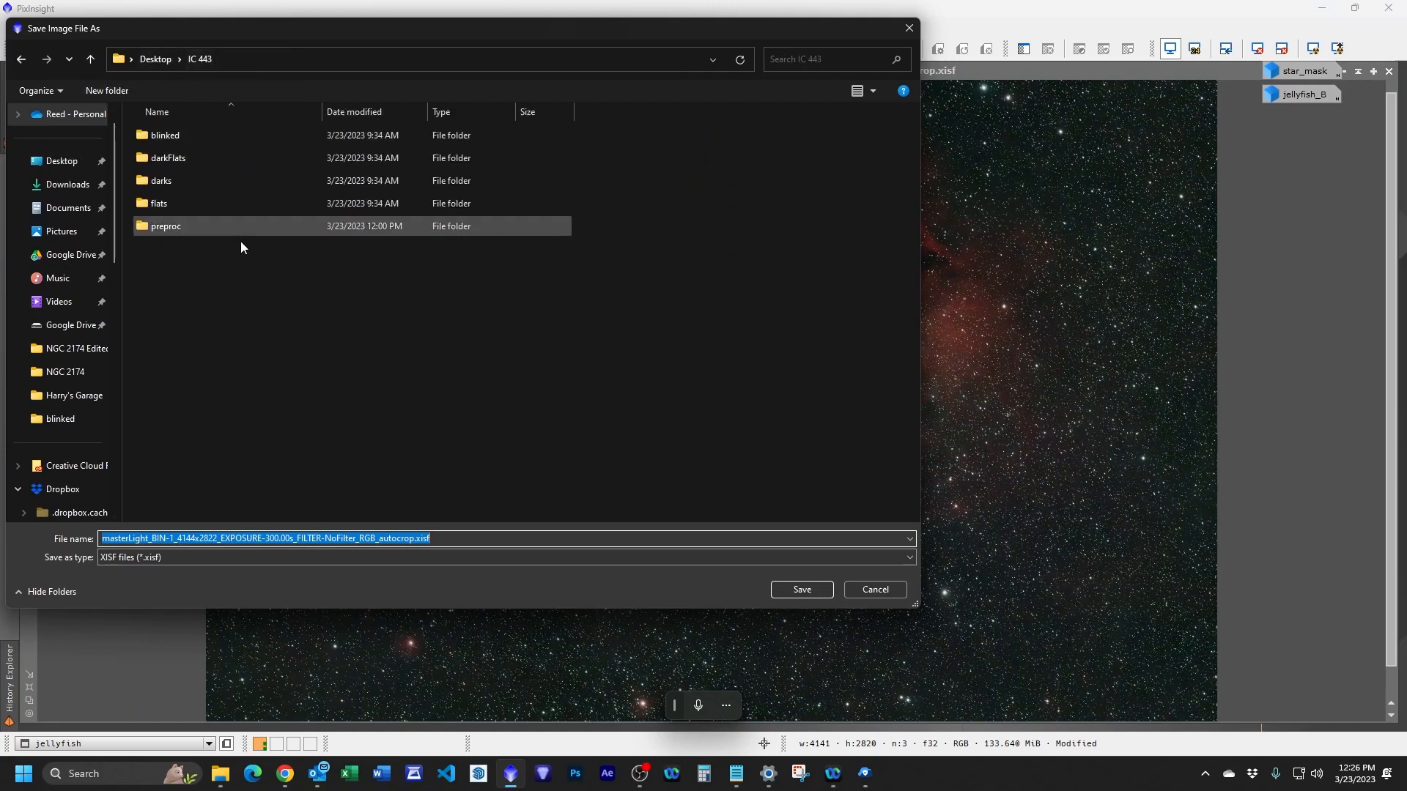
pyautogui.click(236, 266)
pyautogui.click(233, 537)
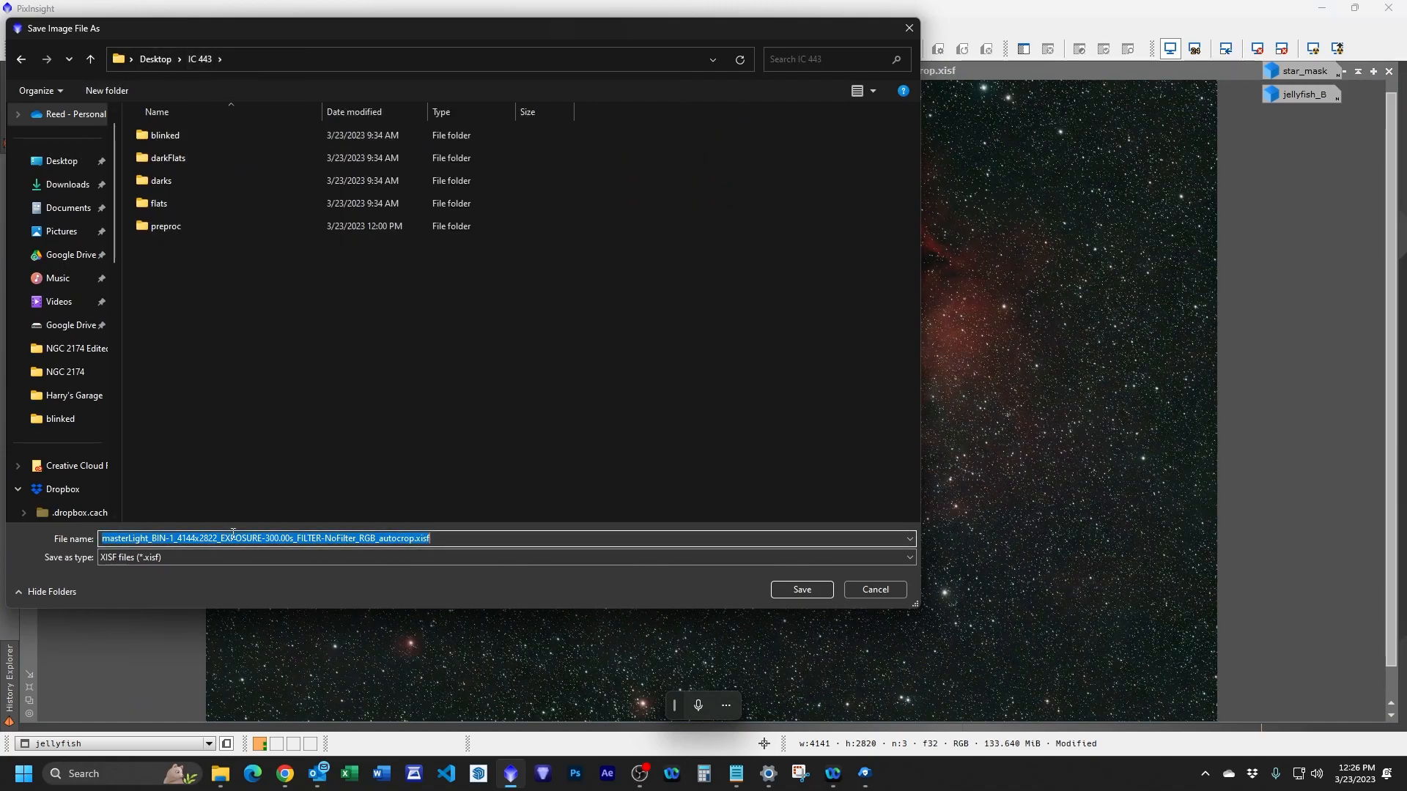
pyautogui.write('jellyfish_pr')
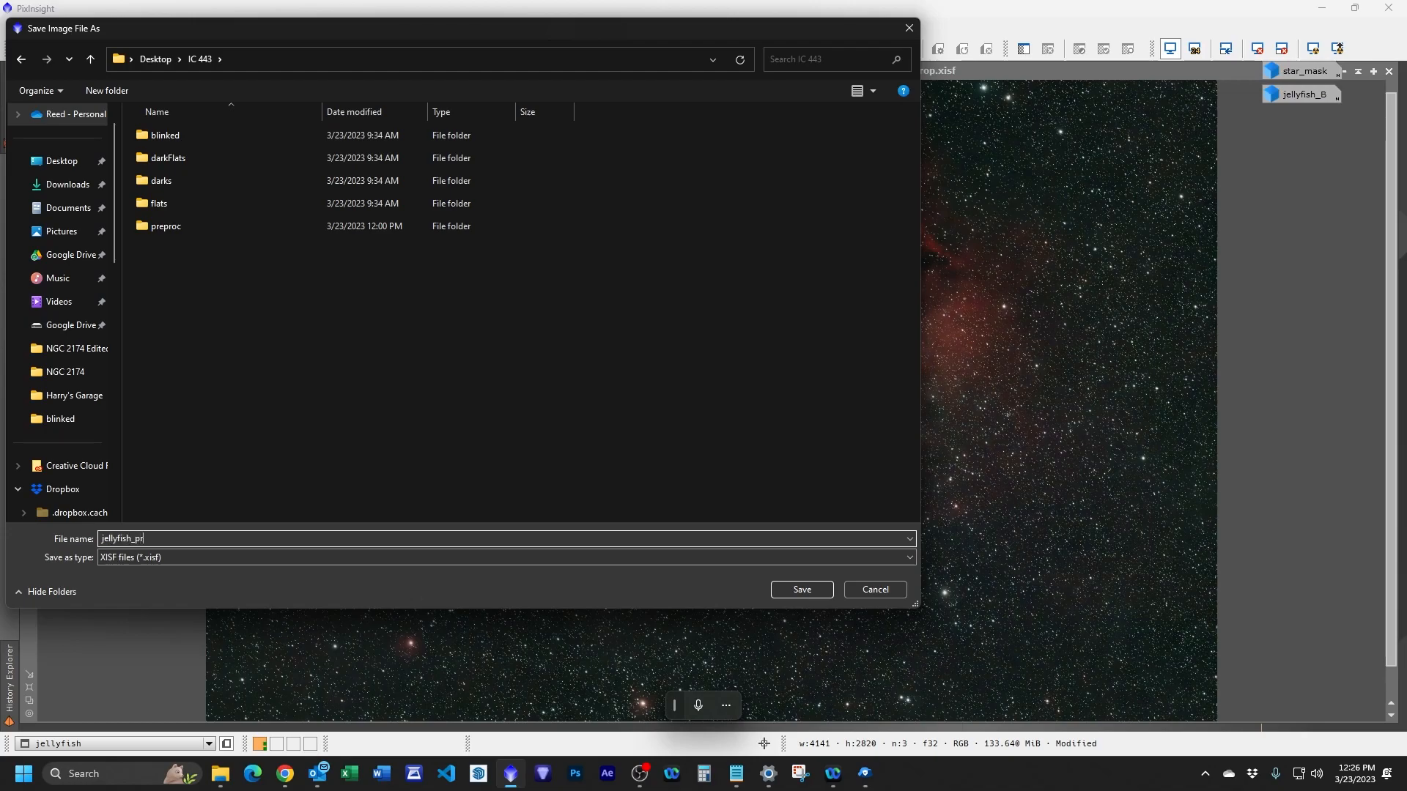
pyautogui.press('BackSpace')
pyautogui.press('BackSpace')
pyautogui.write('ocessed')
pyautogui.press('Return')
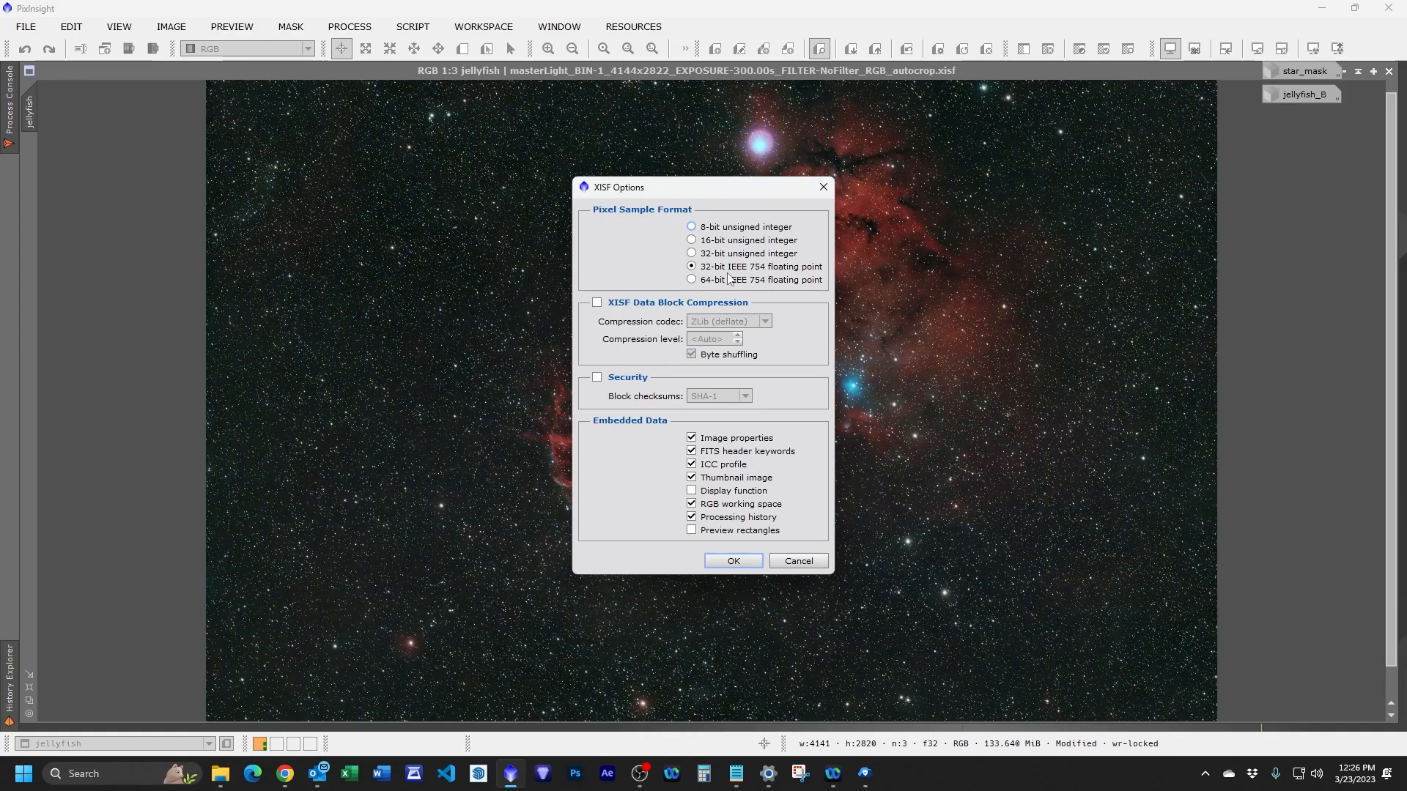
pyautogui.click(738, 559)
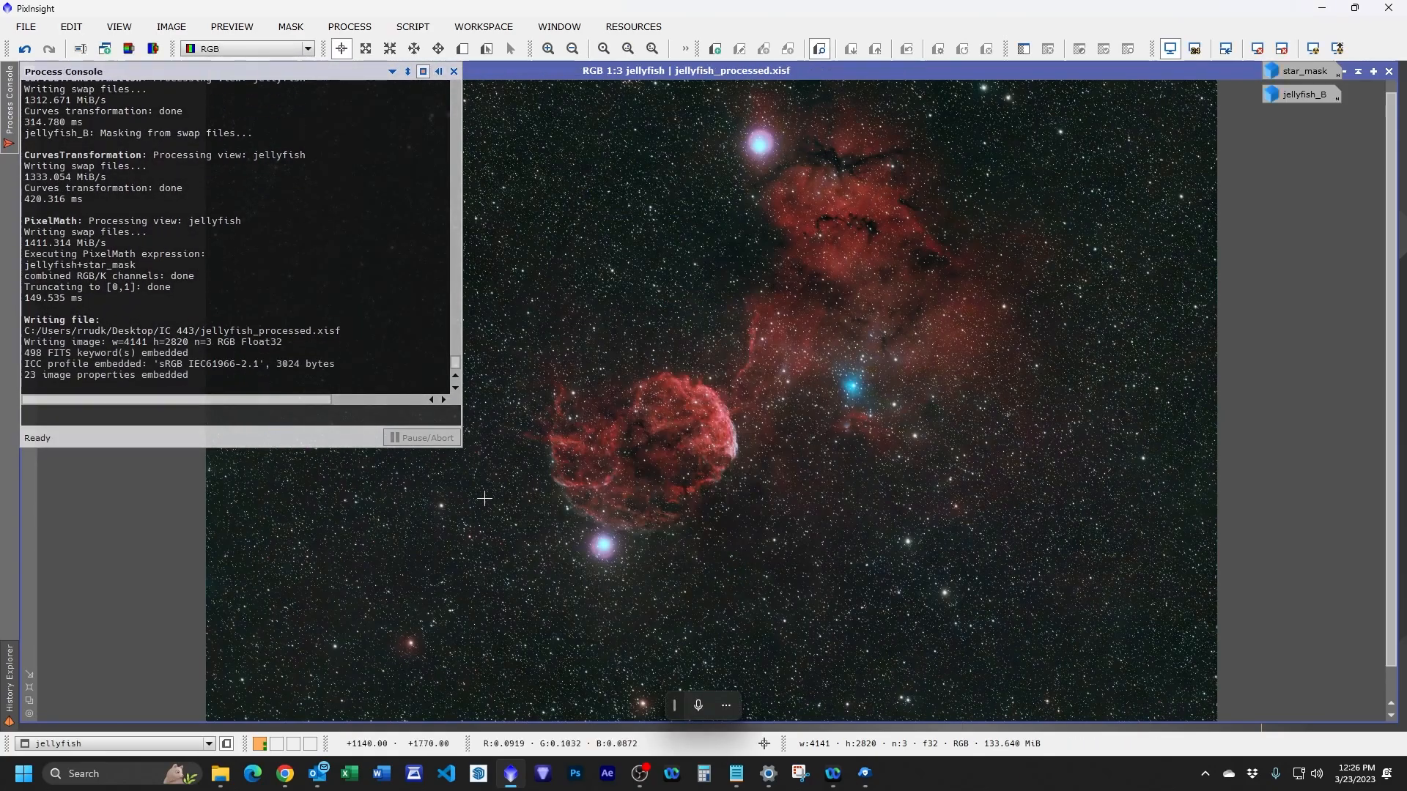
# Save a TIFF copy as jellyfish_processed.tif in the IC 443 folder with 16-bit unsigned integer samples, and close the Process Console.
pyautogui.click(26, 26)
pyautogui.click(77, 171)
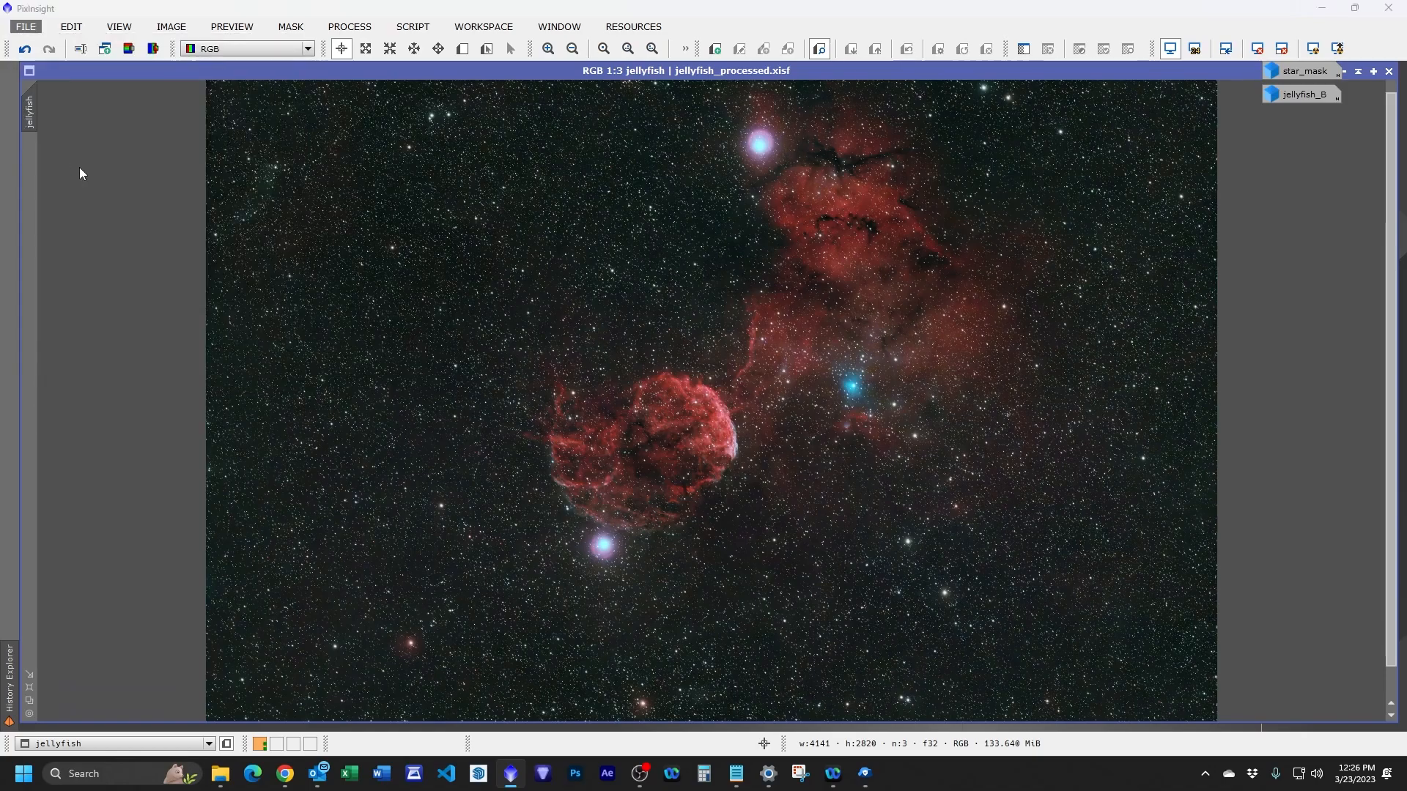
pyautogui.click(244, 557)
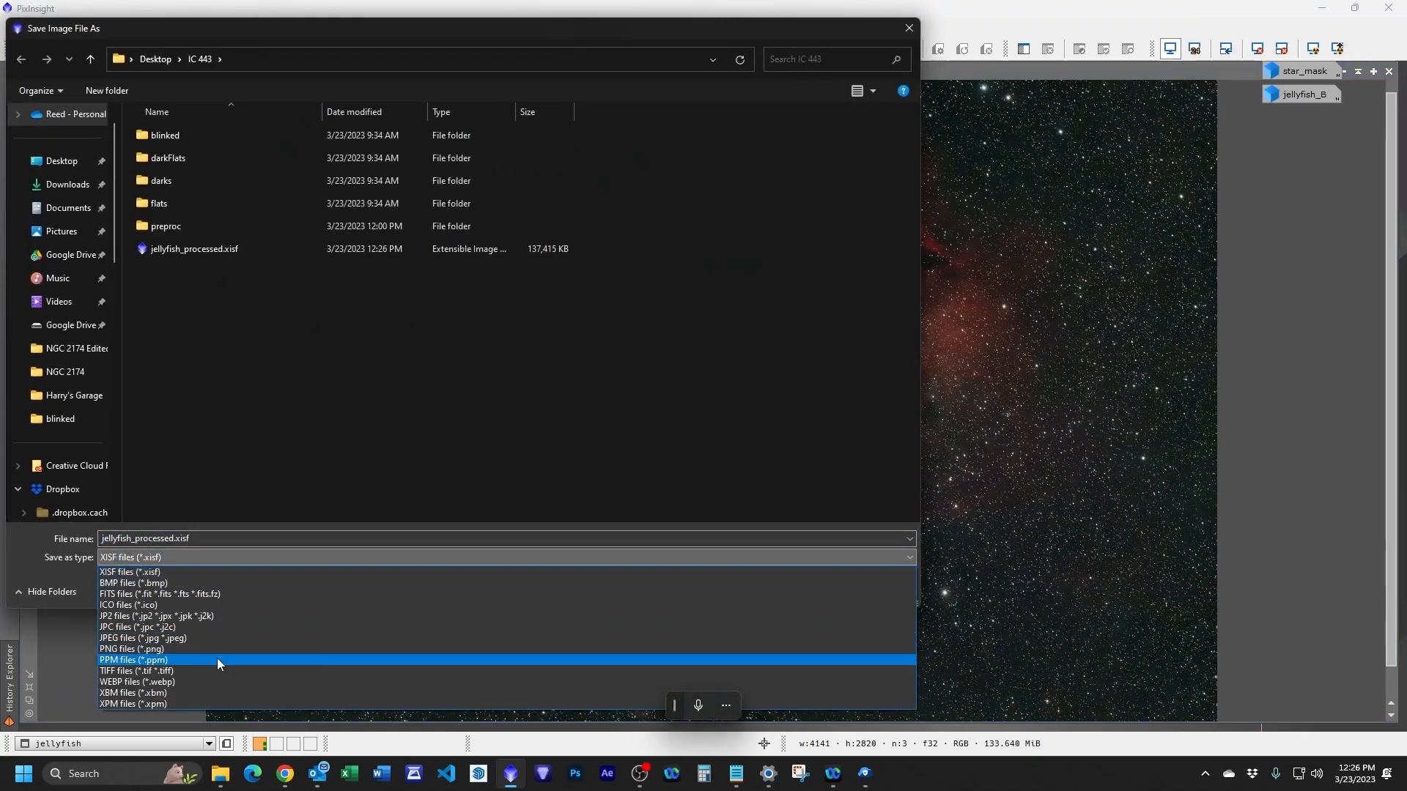
pyautogui.click(214, 671)
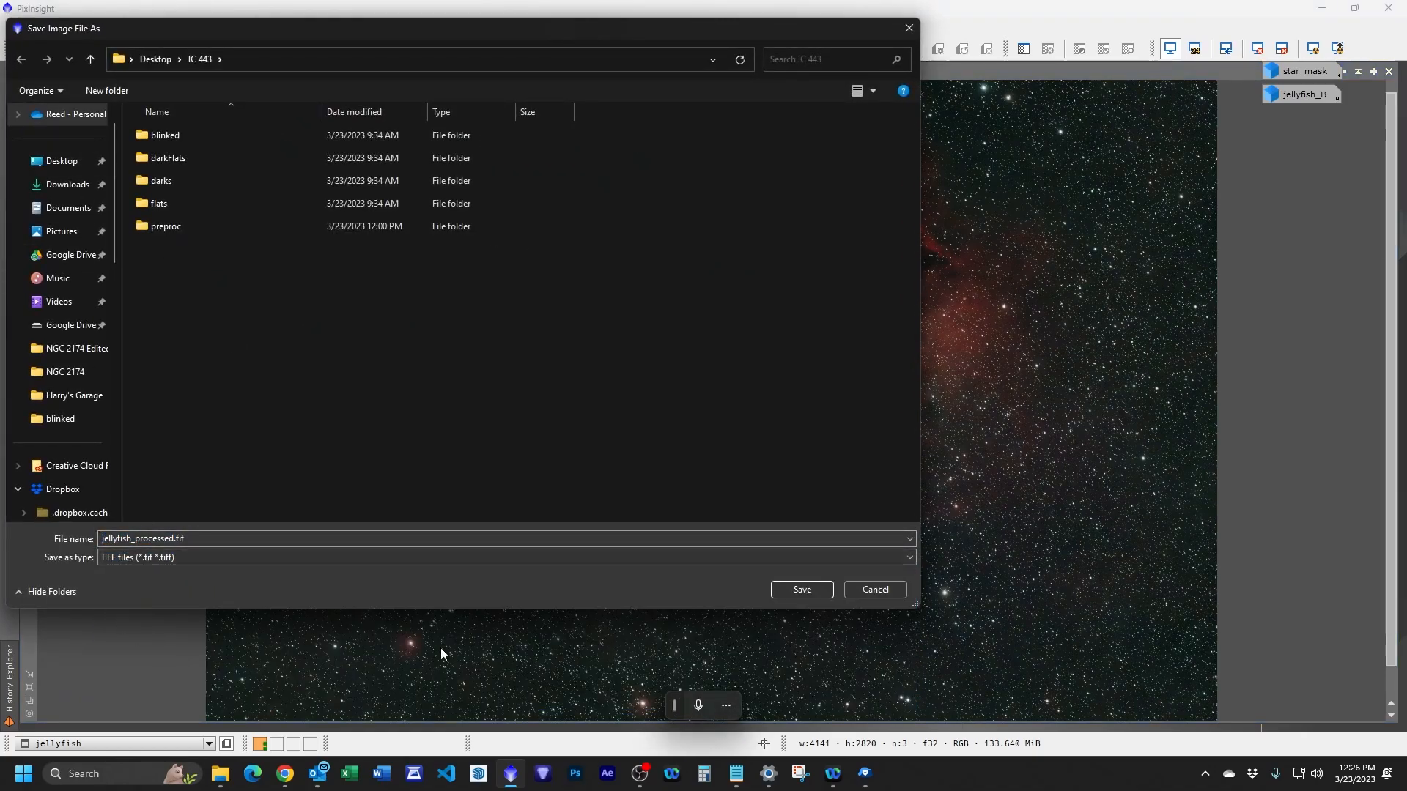
pyautogui.click(785, 592)
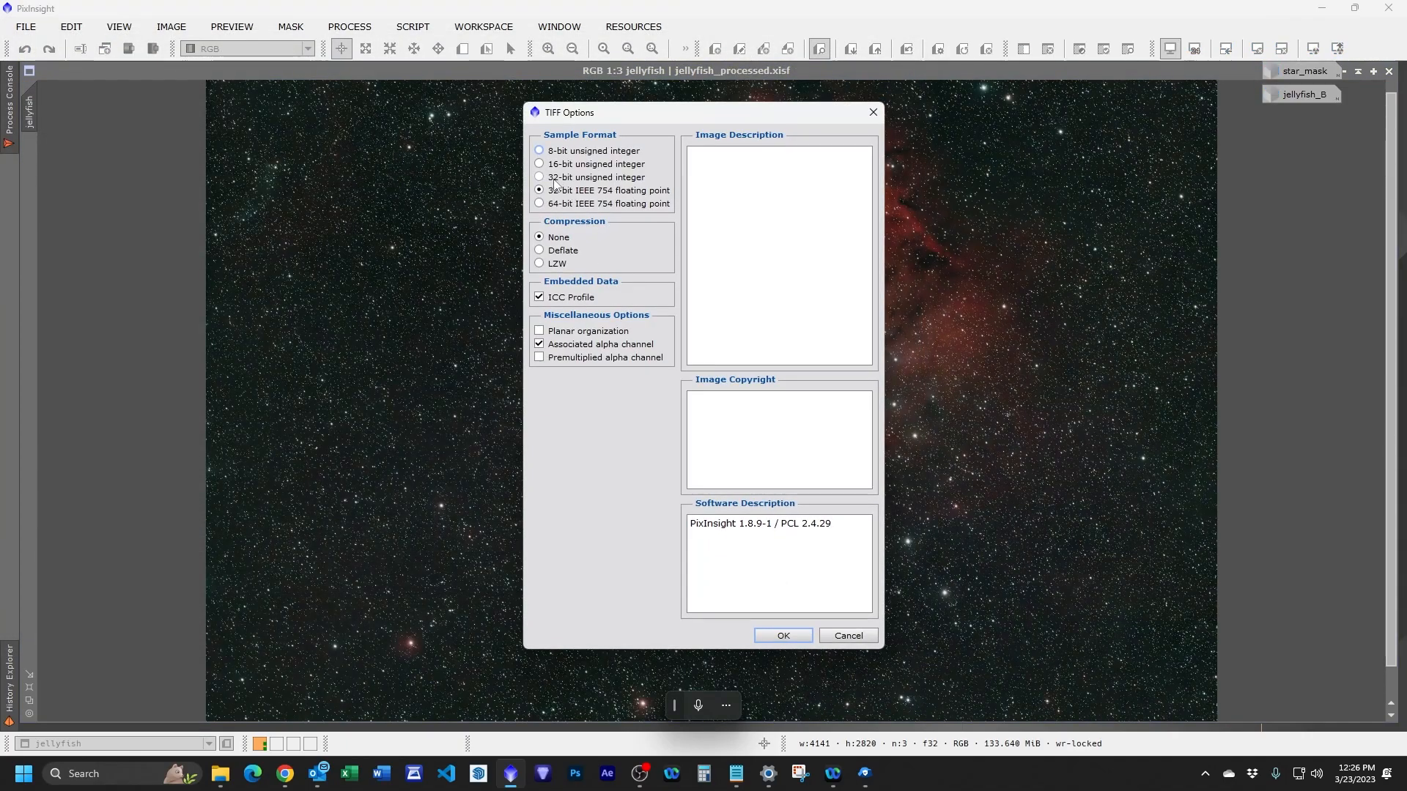
pyautogui.click(541, 164)
pyautogui.click(804, 631)
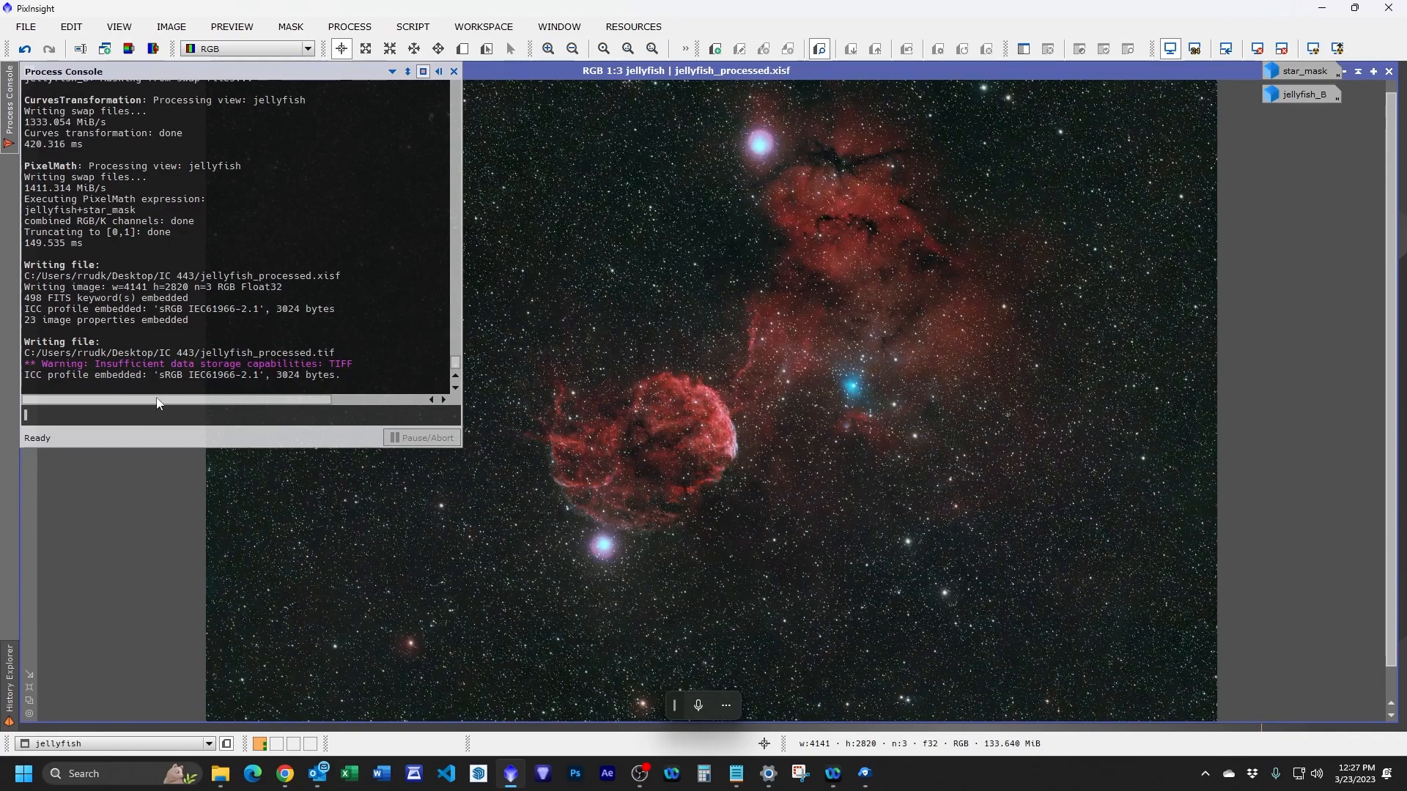
pyautogui.click(453, 72)
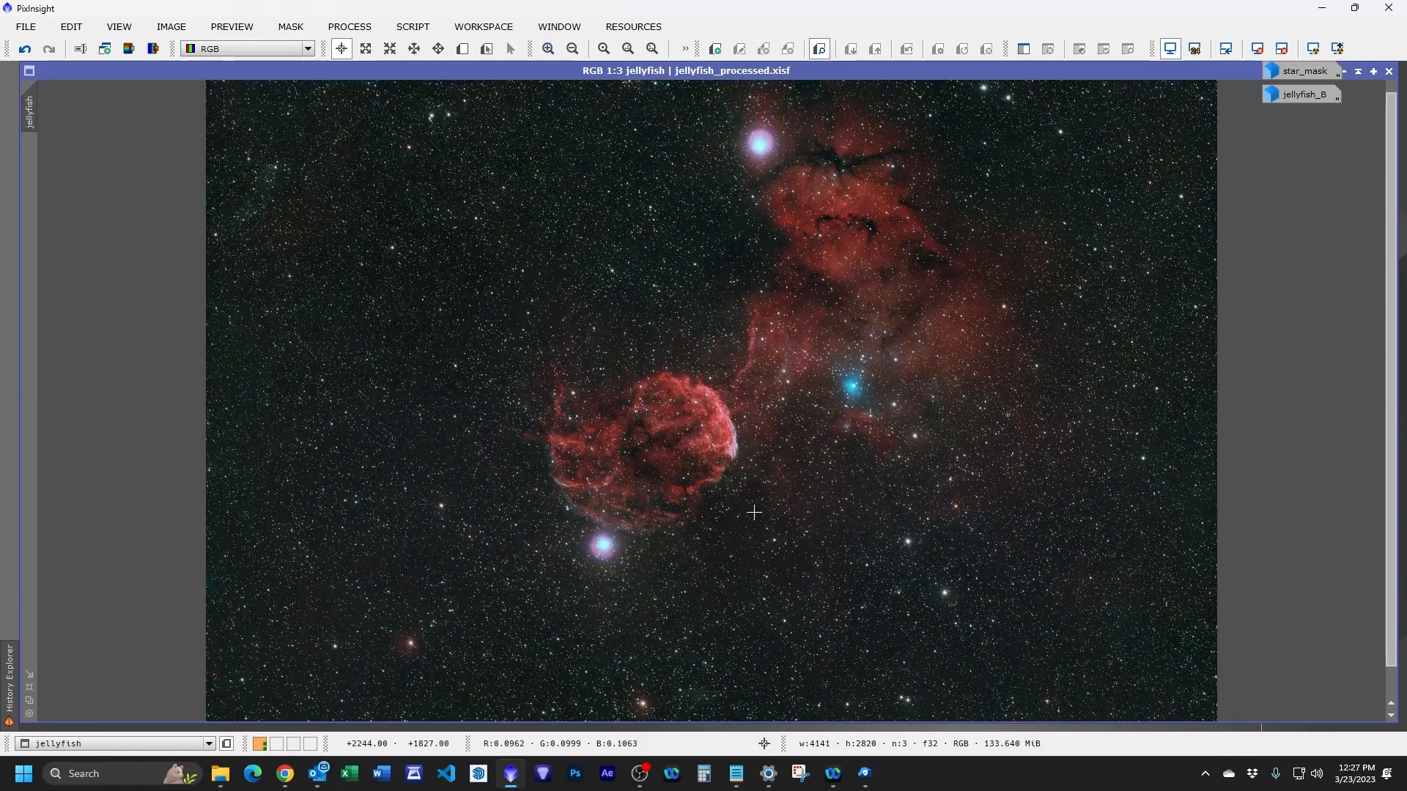